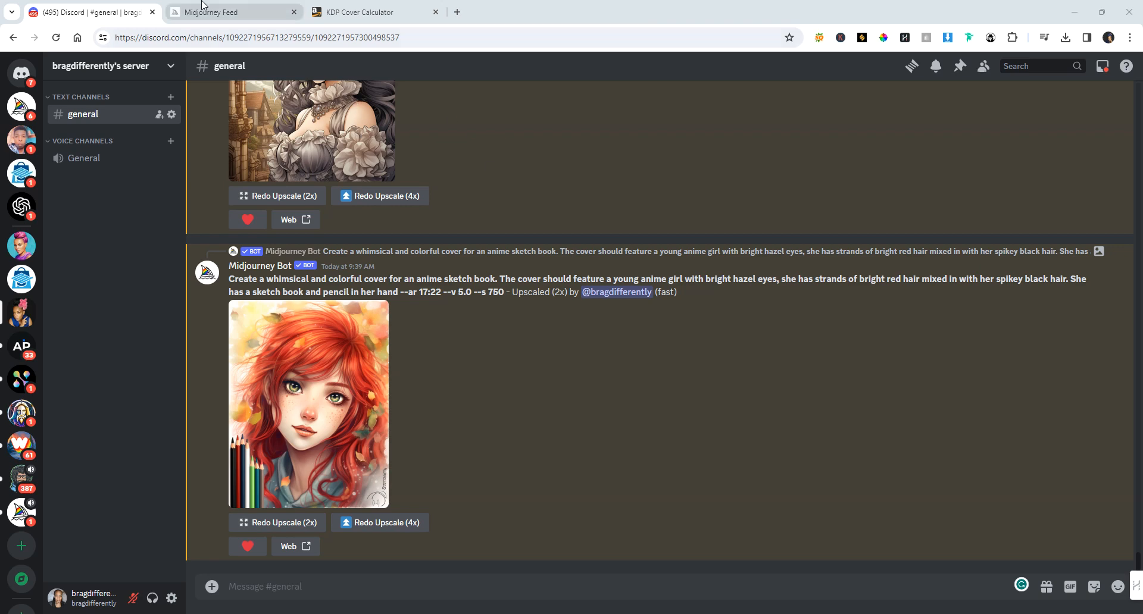
Step: Switch to the Midjourney feed and search the Explore prompts for "anime"
{"action": "left_click", "coordinate": [221, 15]}
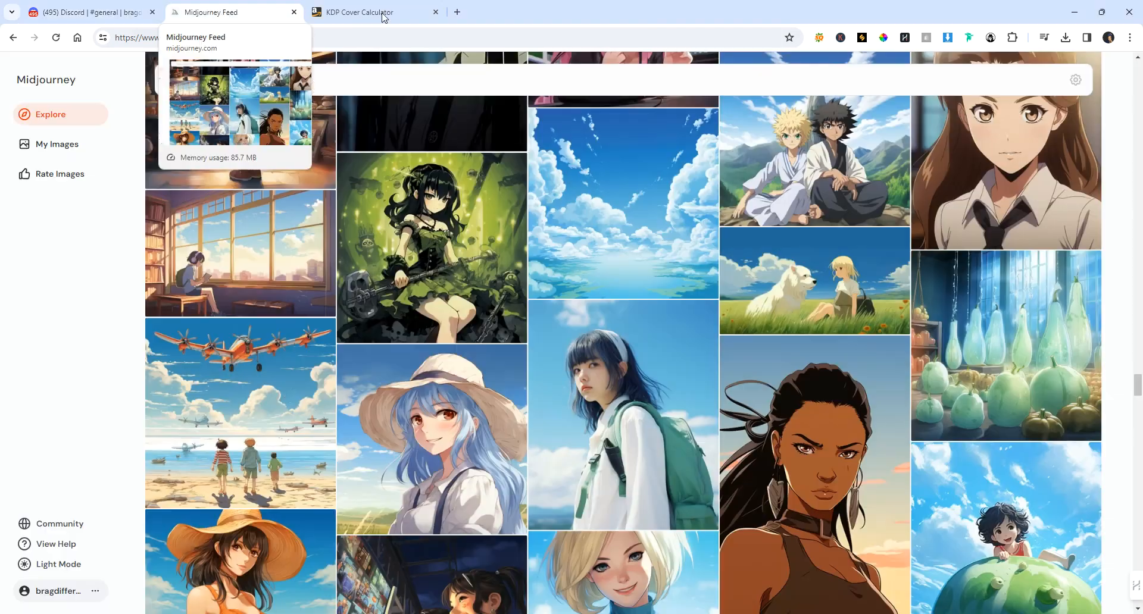
{"action": "left_click", "coordinate": [50, 122]}
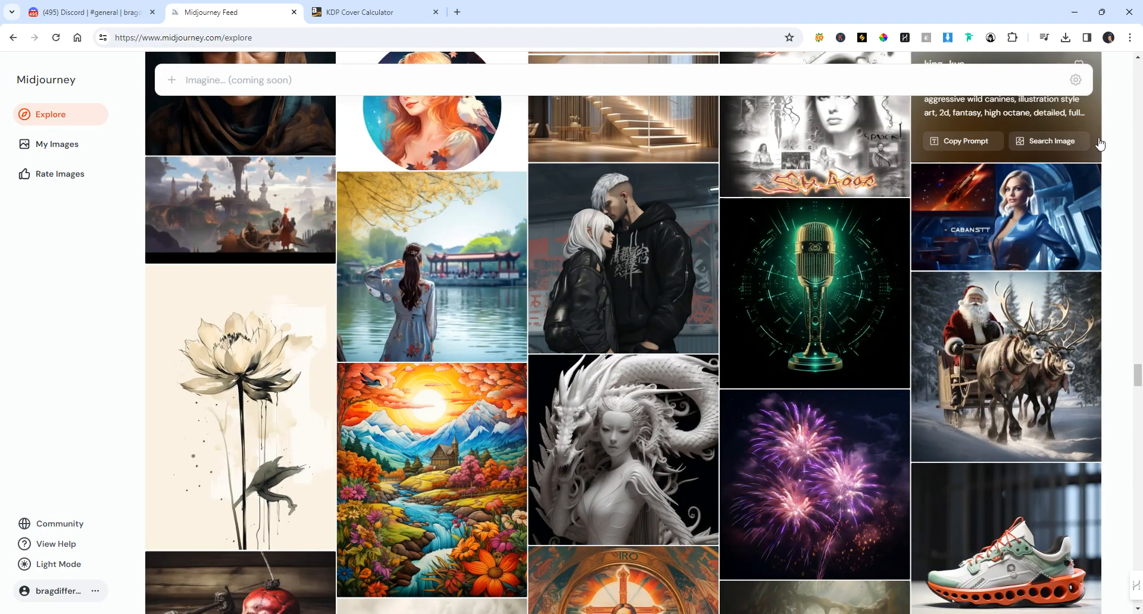
{"action": "left_click_drag", "start_coordinate": [1138, 372], "coordinate": [1138, 69]}
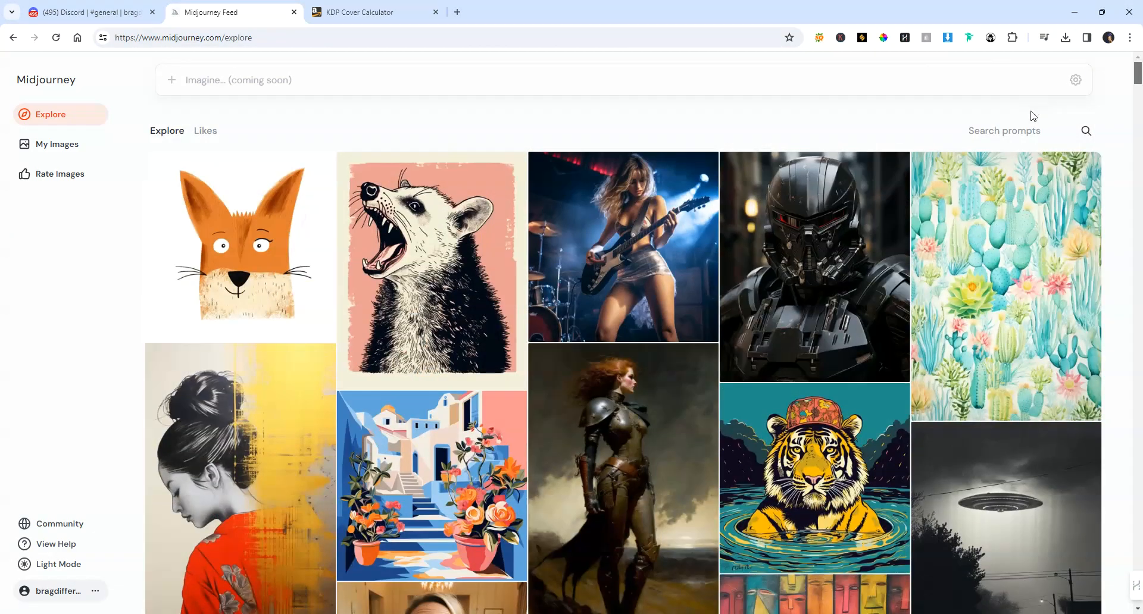
{"action": "left_click", "coordinate": [1073, 130]}
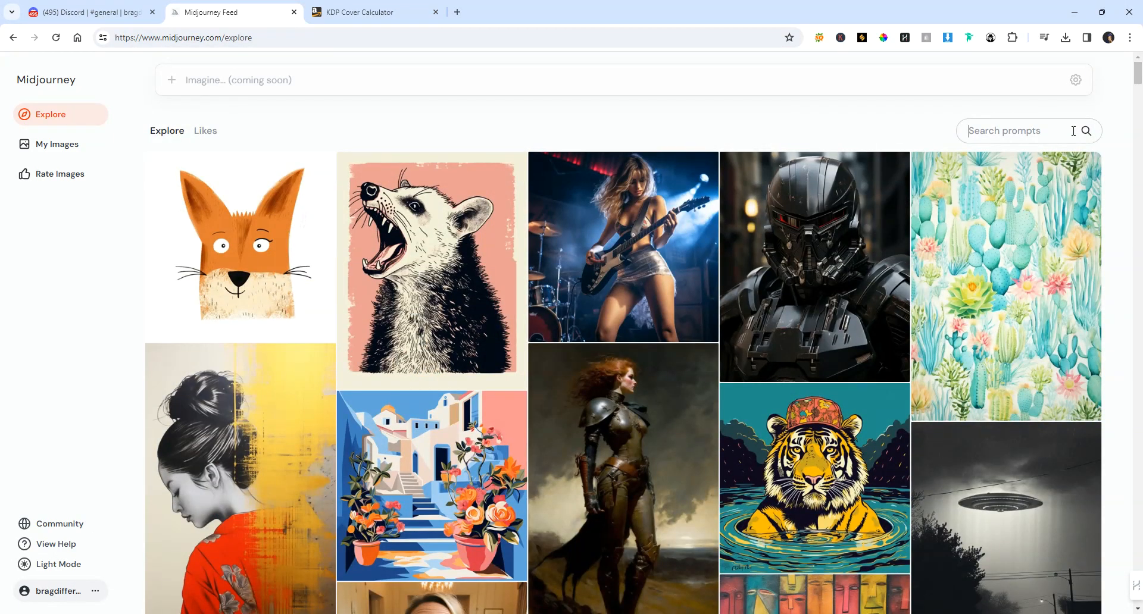
{"action": "type", "text": "anime"}
{"action": "key", "text": "Return"}
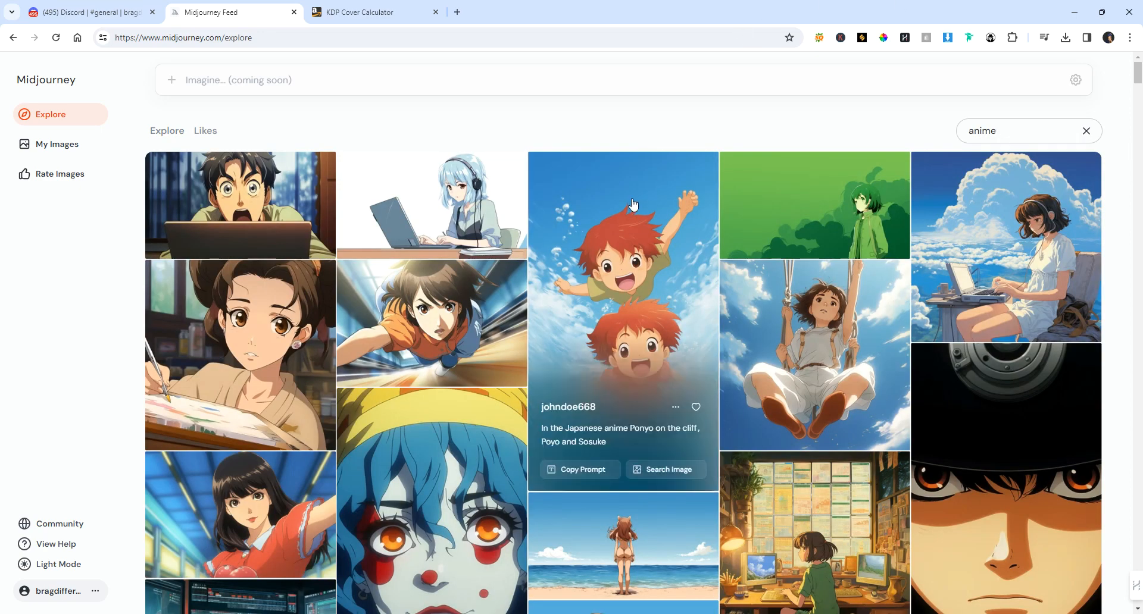
Step: Copy the "Animators hold brushes and concentrate on drawing vivid cartoon images" prompt and paste it into an /imagine command in Discord
{"action": "mouse_move", "coordinate": [844, 241]}
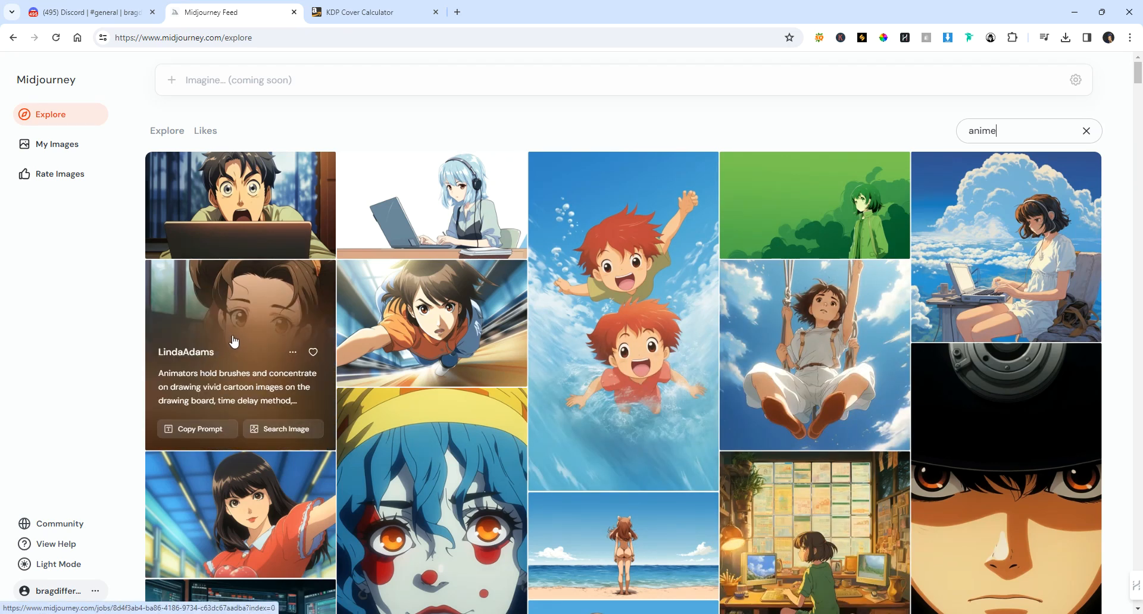
{"action": "left_click", "coordinate": [184, 423]}
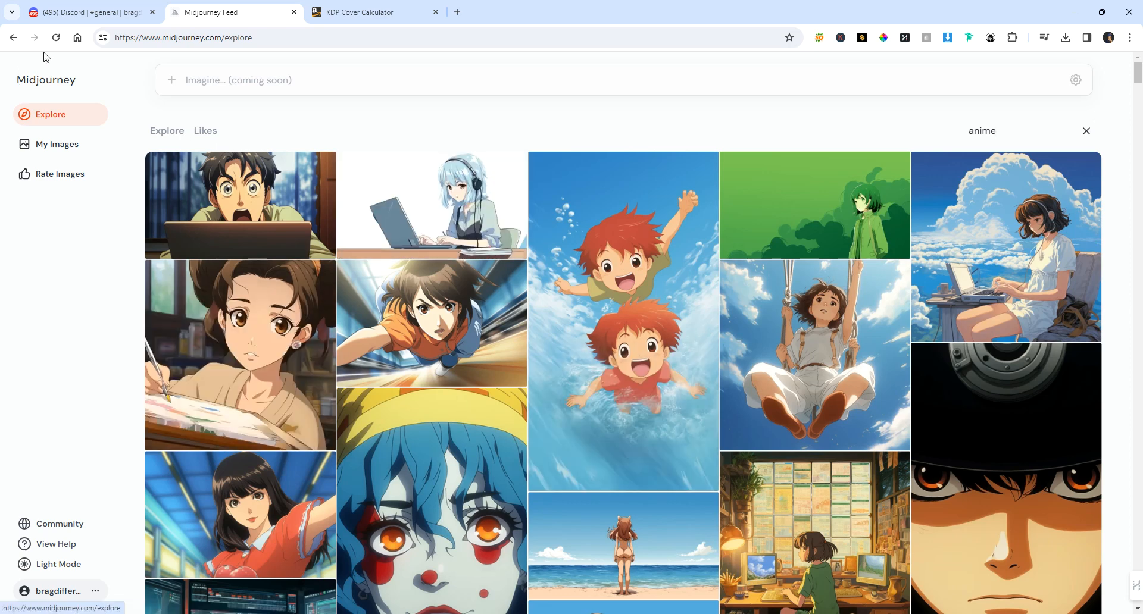
{"action": "left_click", "coordinate": [99, 11]}
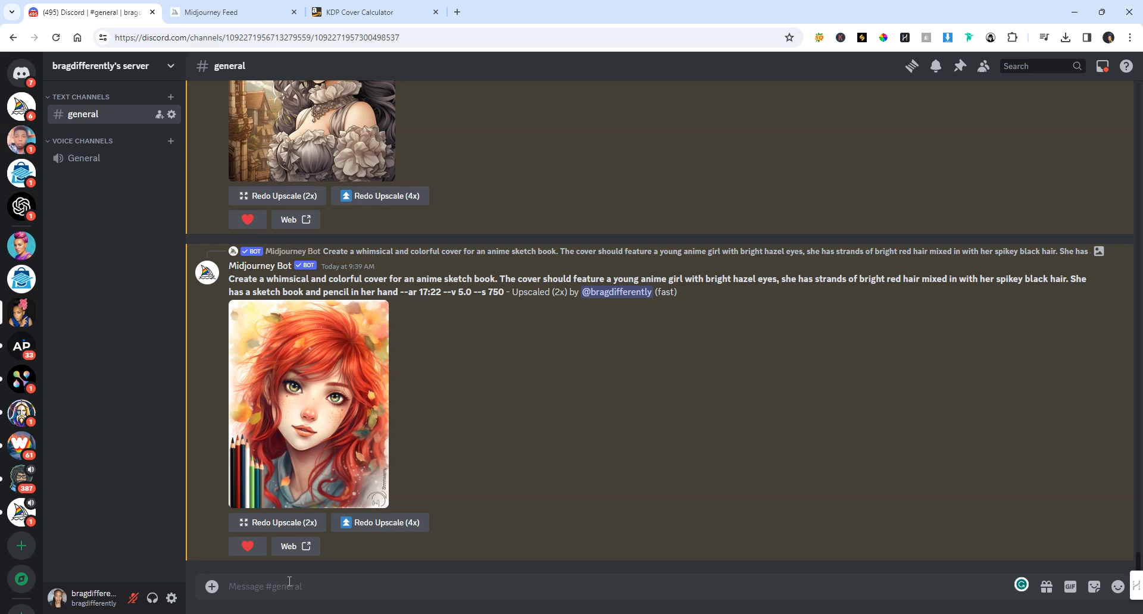
{"action": "type", "text": "/"}
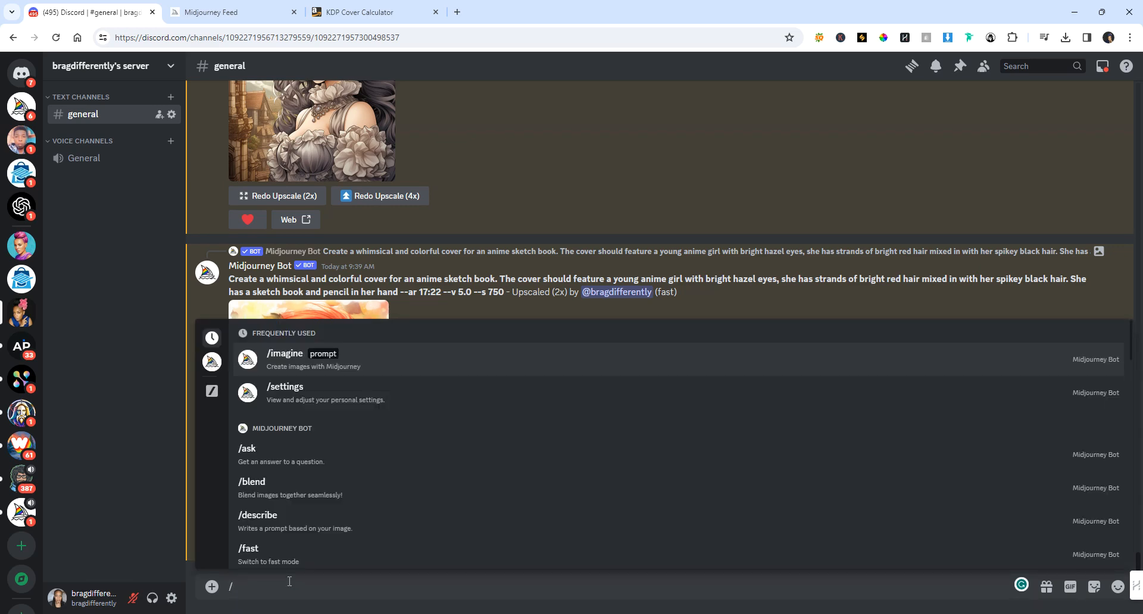
{"action": "type", "text": "imagine"}
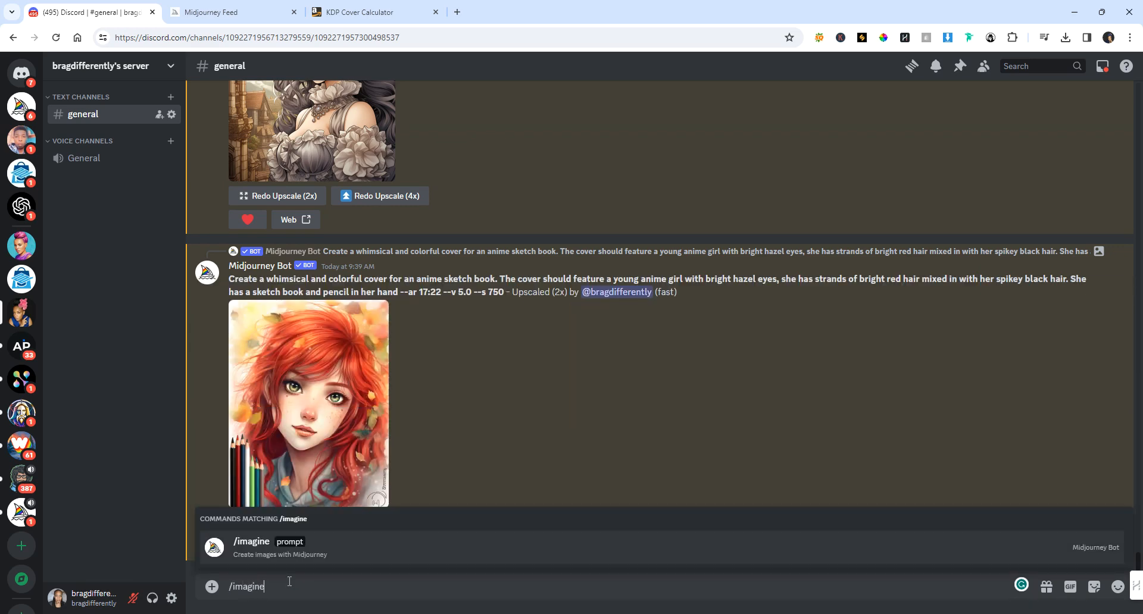
{"action": "key", "text": "Return"}
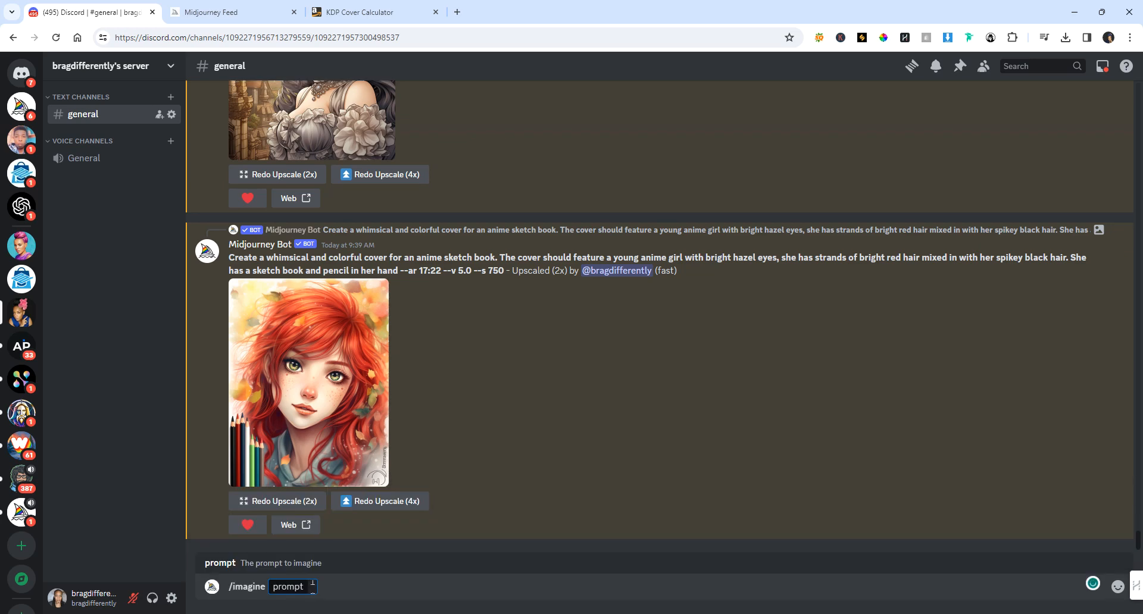
{"action": "right_click", "coordinate": [312, 588]}
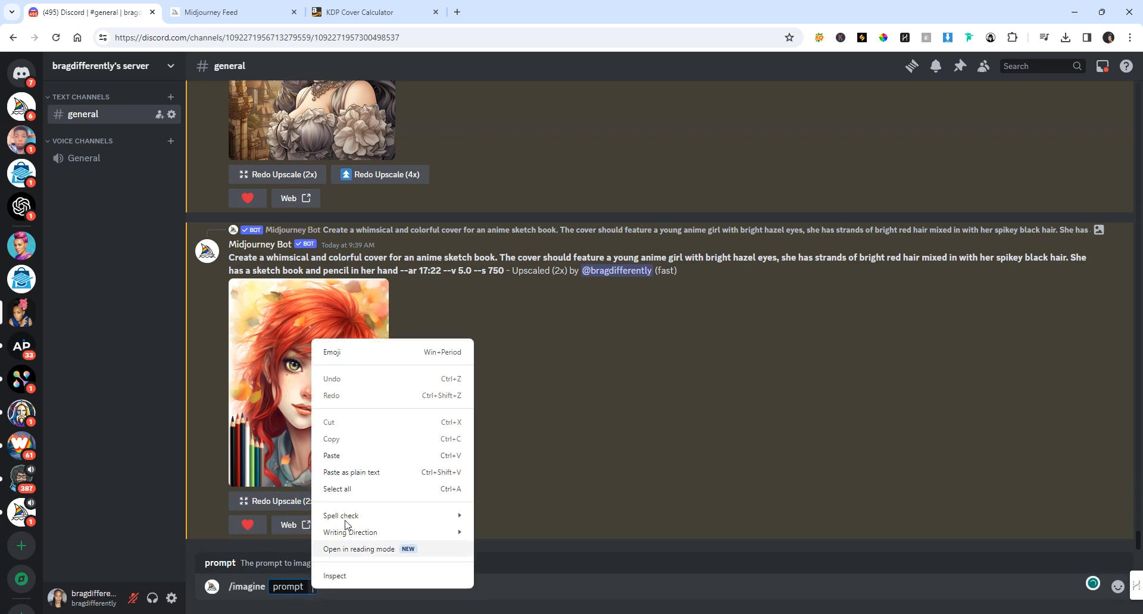
{"action": "left_click", "coordinate": [365, 458]}
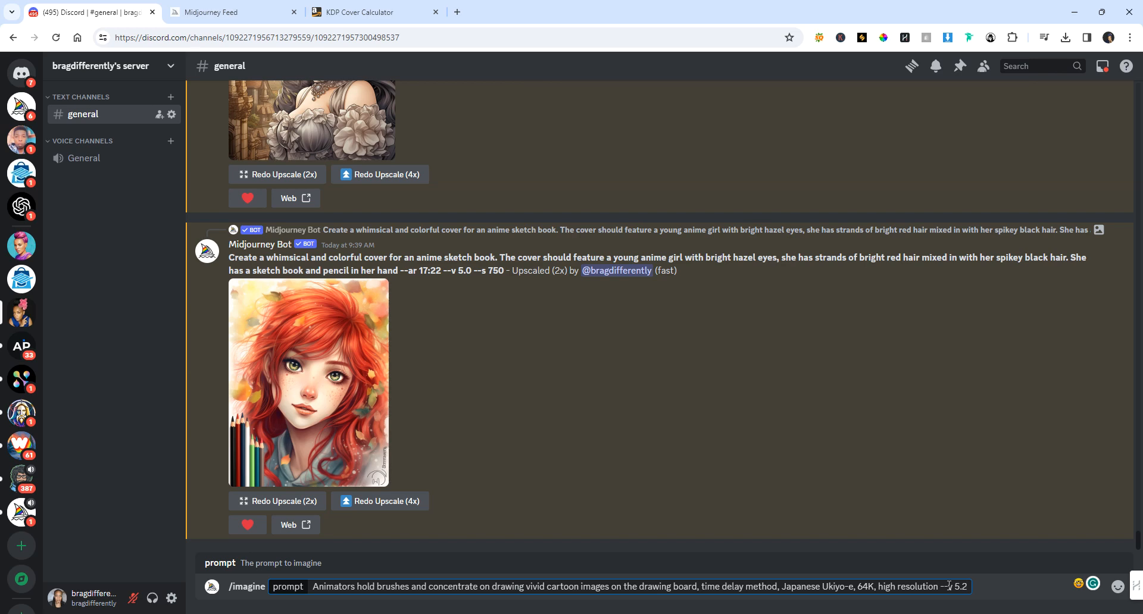
Step: Add the aspect ratio parameter --ar 4:5 before the version parameter --v 5.2 and submit the prompt
{"action": "left_click", "coordinate": [968, 580]}
{"action": "left_click", "coordinate": [939, 588]}
{"action": "type", "text": "--ar"}
{"action": "type", "text": "4:5 --"}
{"action": "key", "text": "Return"}
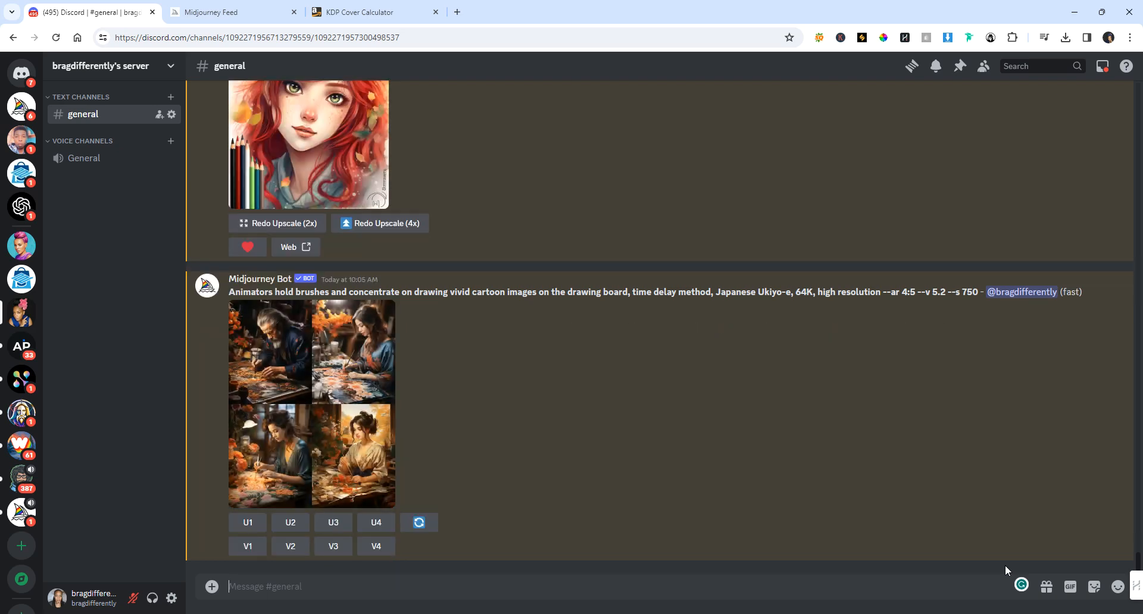
Step: Examine the generated four-image grid at full size in the browser and return to the channel
{"action": "left_click", "coordinate": [300, 380]}
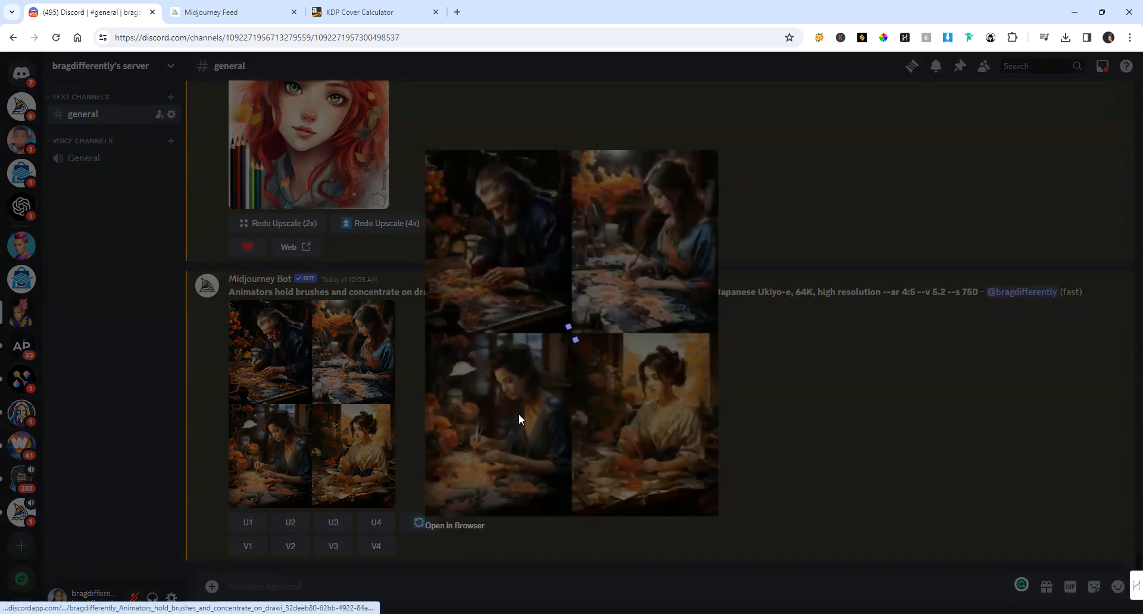
{"action": "left_click", "coordinate": [457, 526]}
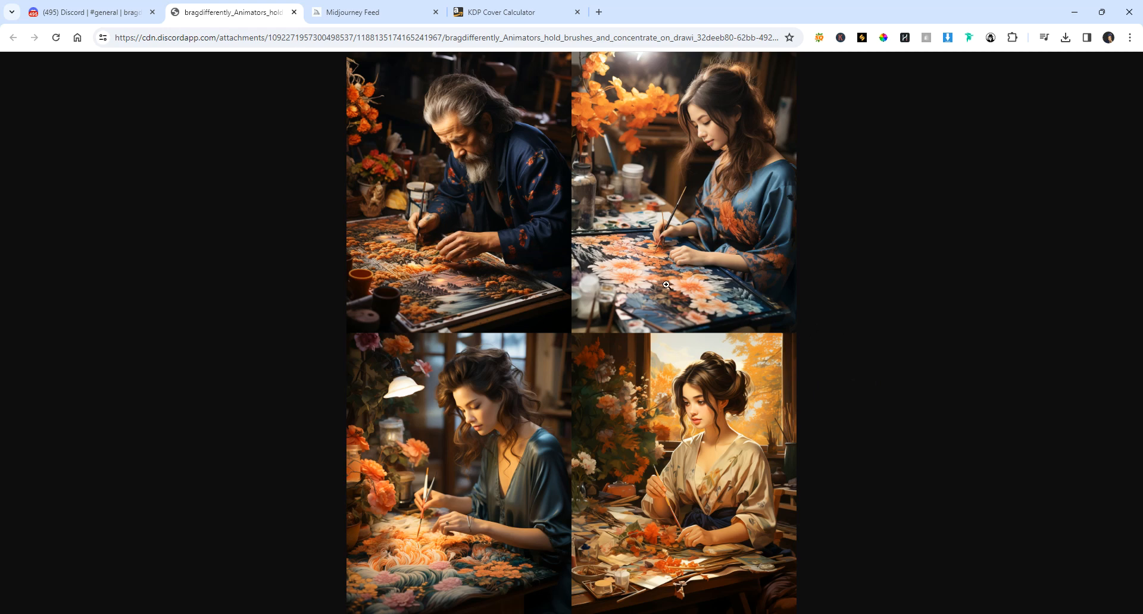
{"action": "left_click", "coordinate": [294, 12]}
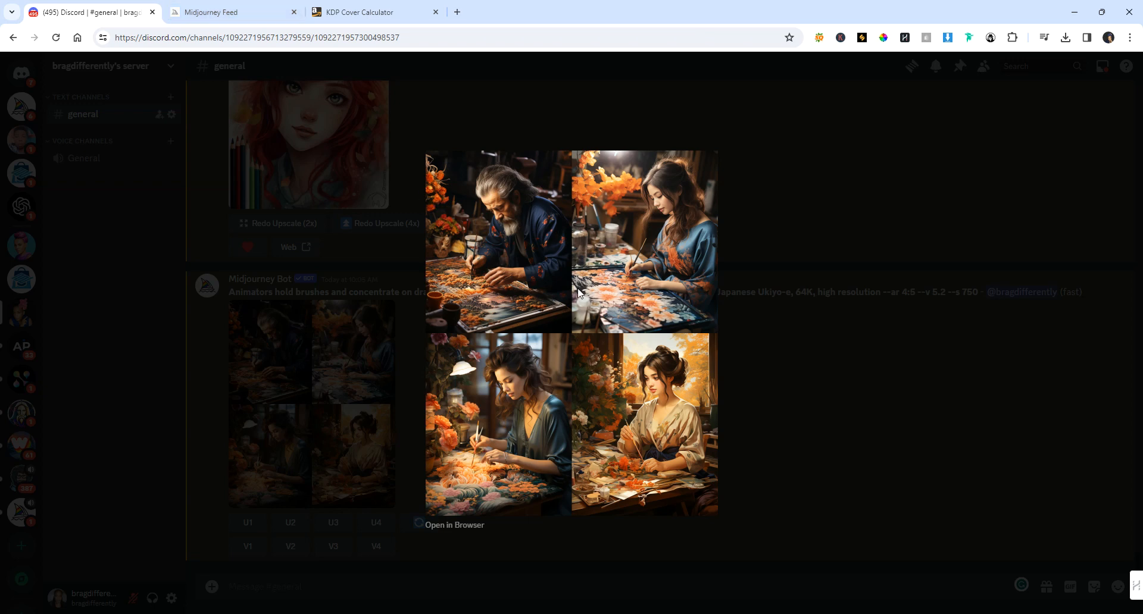
{"action": "left_click", "coordinate": [786, 380]}
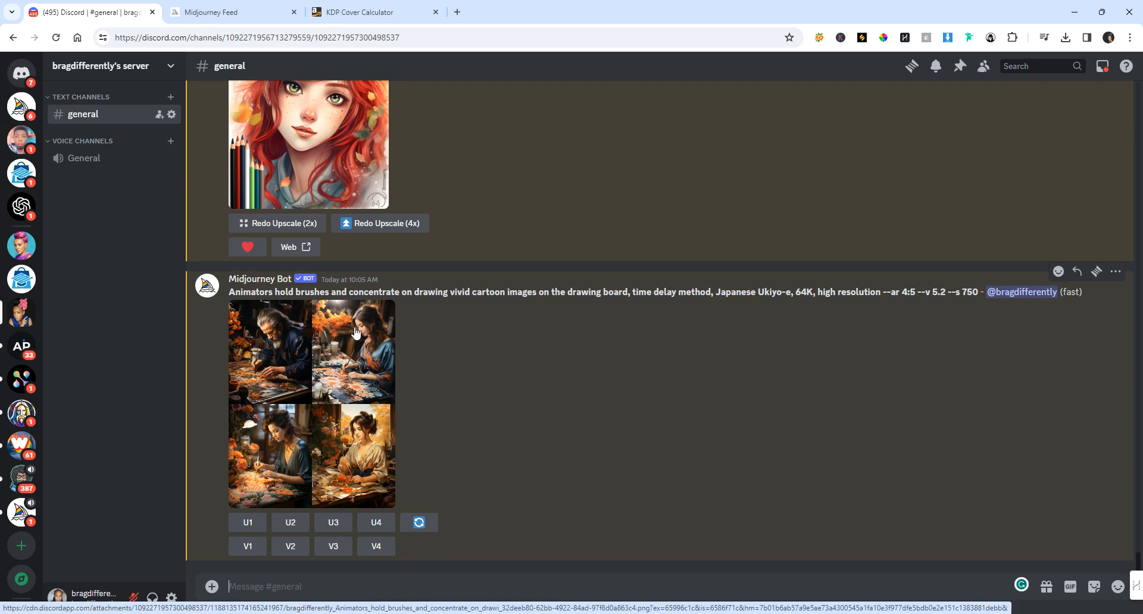
Step: Pick out the second image of the grid and upscale it 2x
{"action": "left_click", "coordinate": [286, 524]}
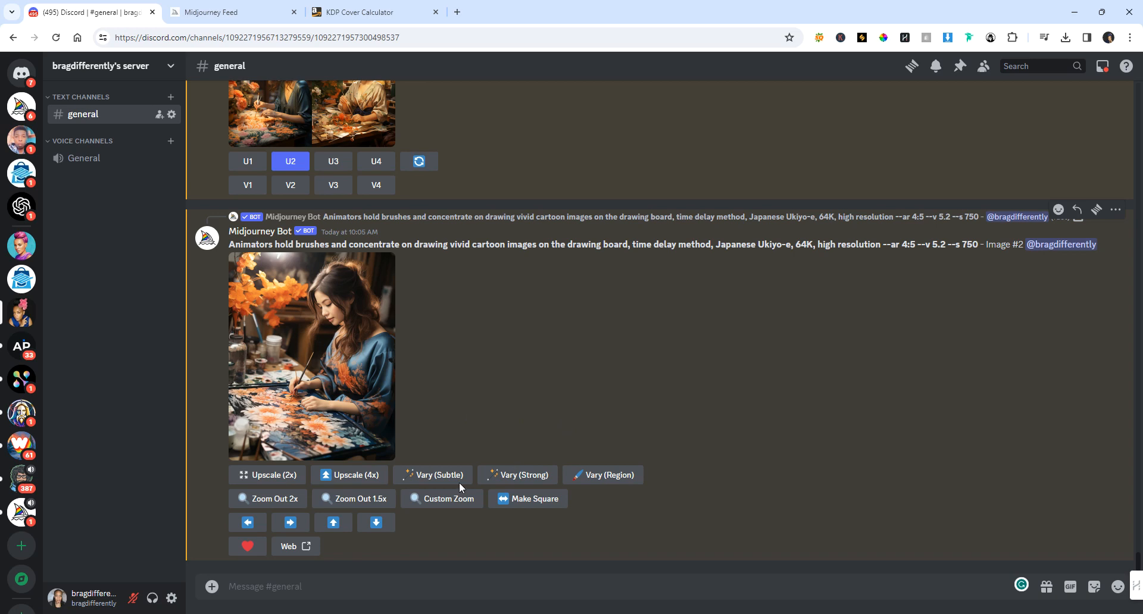
{"action": "left_click", "coordinate": [283, 478]}
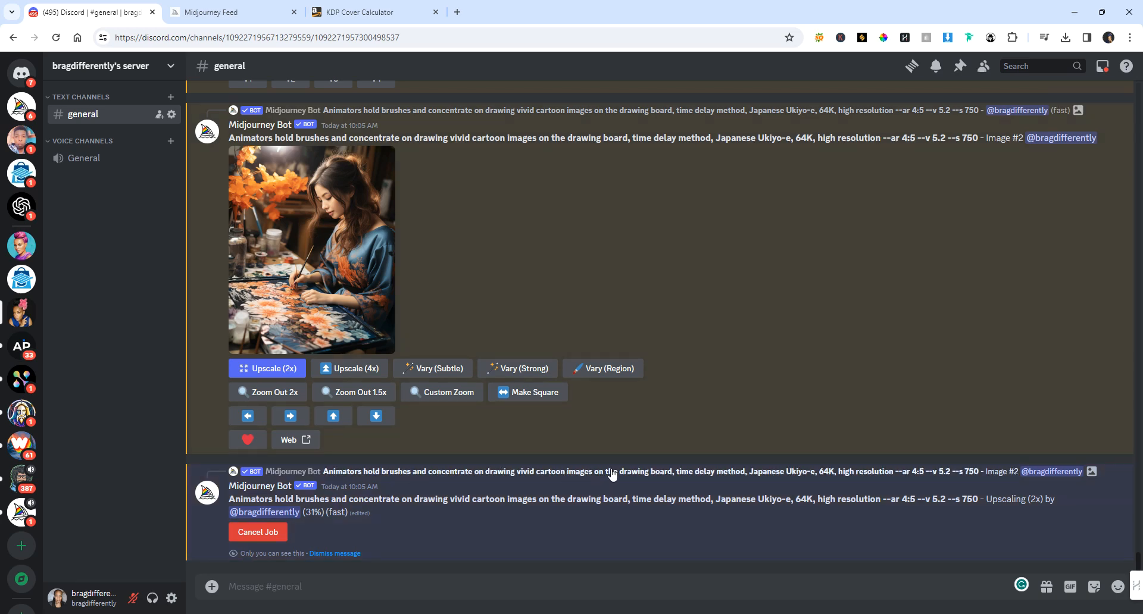
Step: Copy the text of the earlier message with the whimsical anime sketch book cover prompt
{"action": "scroll", "coordinate": [626, 392], "scroll_direction": "up", "scroll_amount": 8}
{"action": "scroll", "coordinate": [627, 393], "scroll_direction": "up", "scroll_amount": 4}
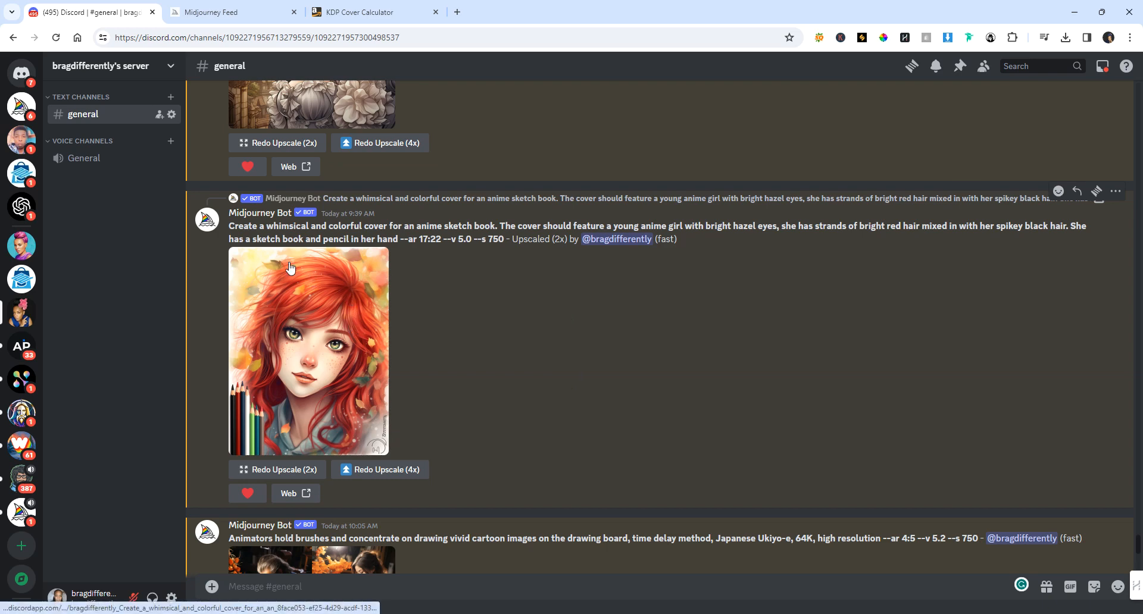
{"action": "mouse_move", "coordinate": [230, 226]}
{"action": "left_mouse_down"}
{"action": "mouse_move", "coordinate": [476, 228]}
{"action": "mouse_move", "coordinate": [443, 237]}
{"action": "mouse_move", "coordinate": [465, 240]}
{"action": "left_mouse_up"}
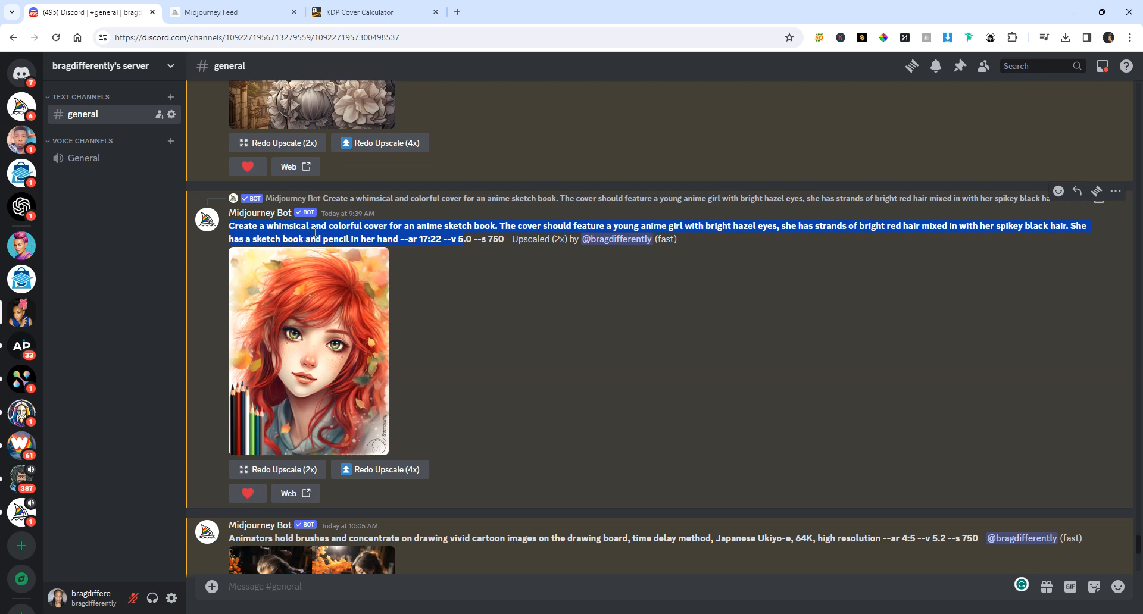
{"action": "scroll", "coordinate": [314, 232], "scroll_direction": "up", "scroll_amount": 1}
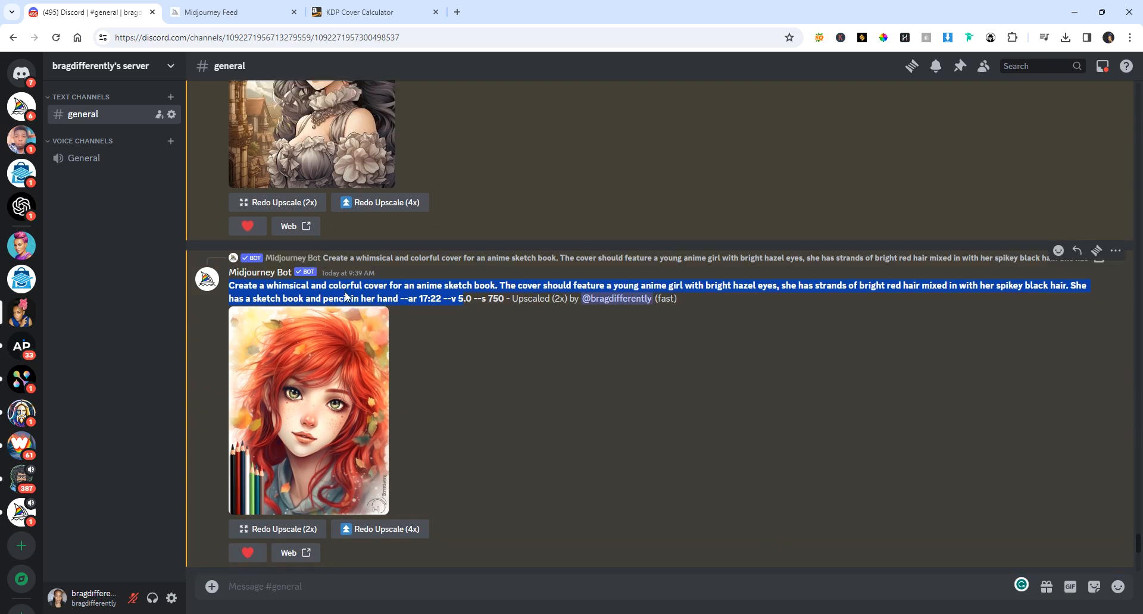
{"action": "right_click", "coordinate": [366, 290]}
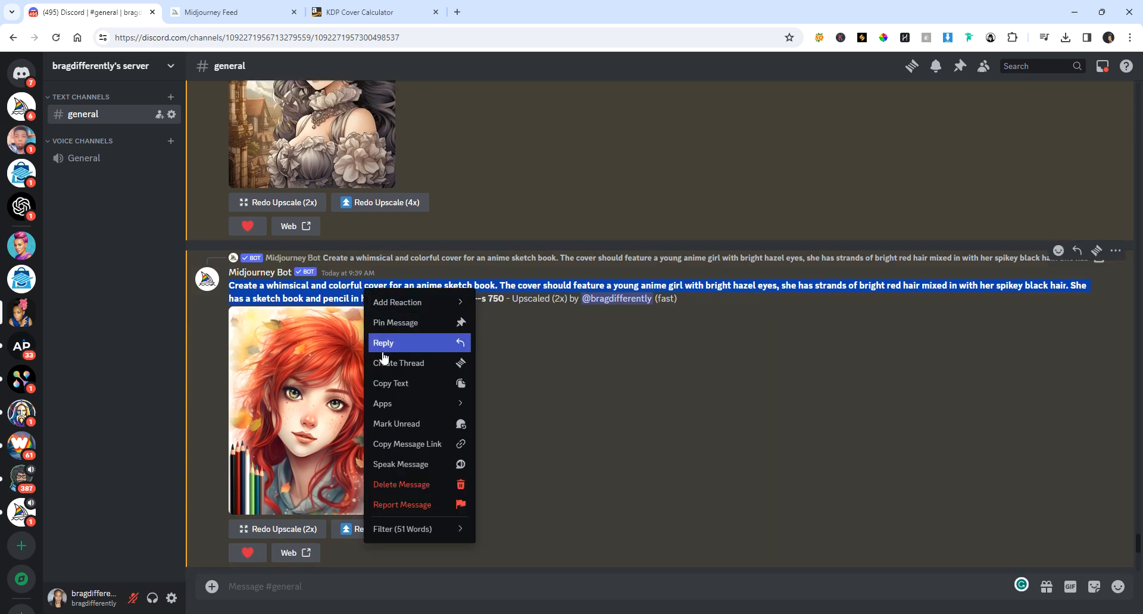
{"action": "left_click", "coordinate": [386, 385]}
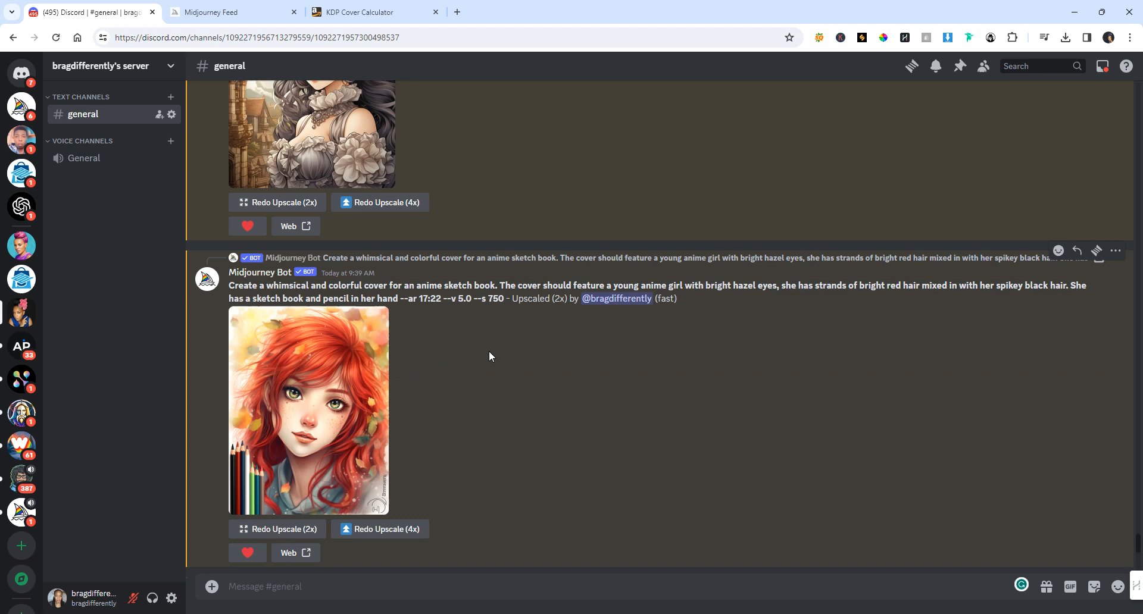
Step: Start a new /imagine command in the channel with the copied sketch book cover text as its prompt
{"action": "scroll", "coordinate": [485, 348], "scroll_direction": "down", "scroll_amount": 3}
{"action": "scroll", "coordinate": [480, 346], "scroll_direction": "down", "scroll_amount": 12}
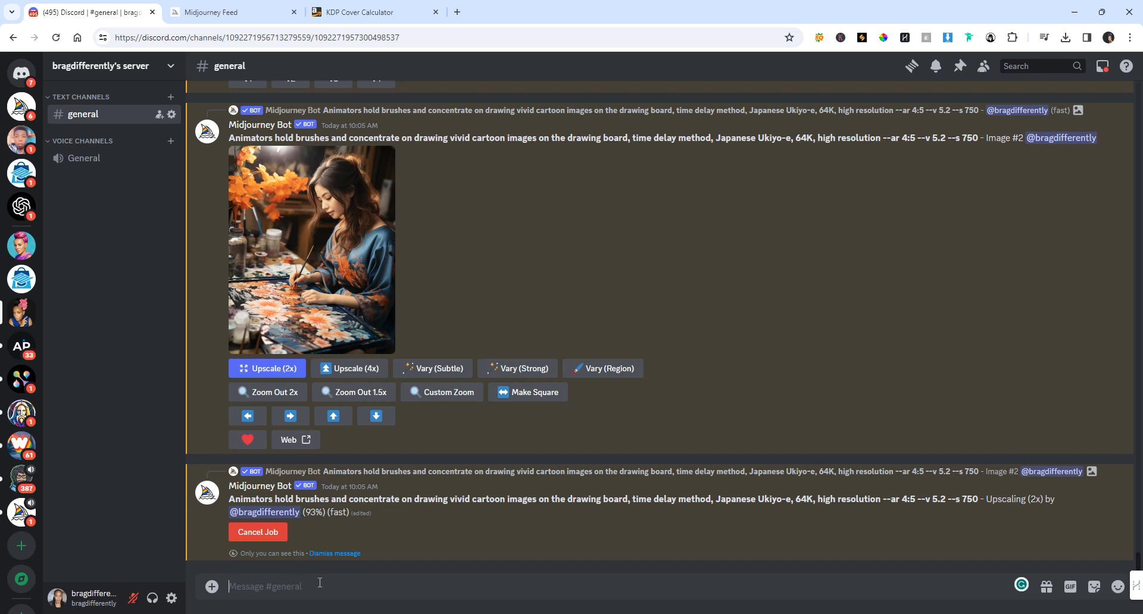
{"action": "type", "text": "/imagine"}
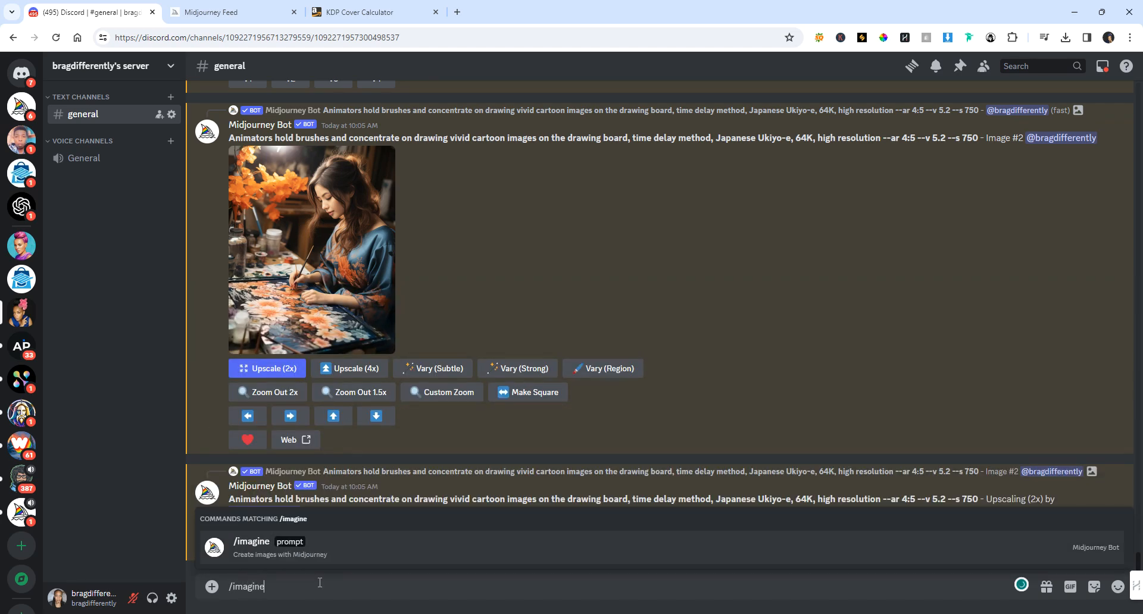
{"action": "key", "text": "Return"}
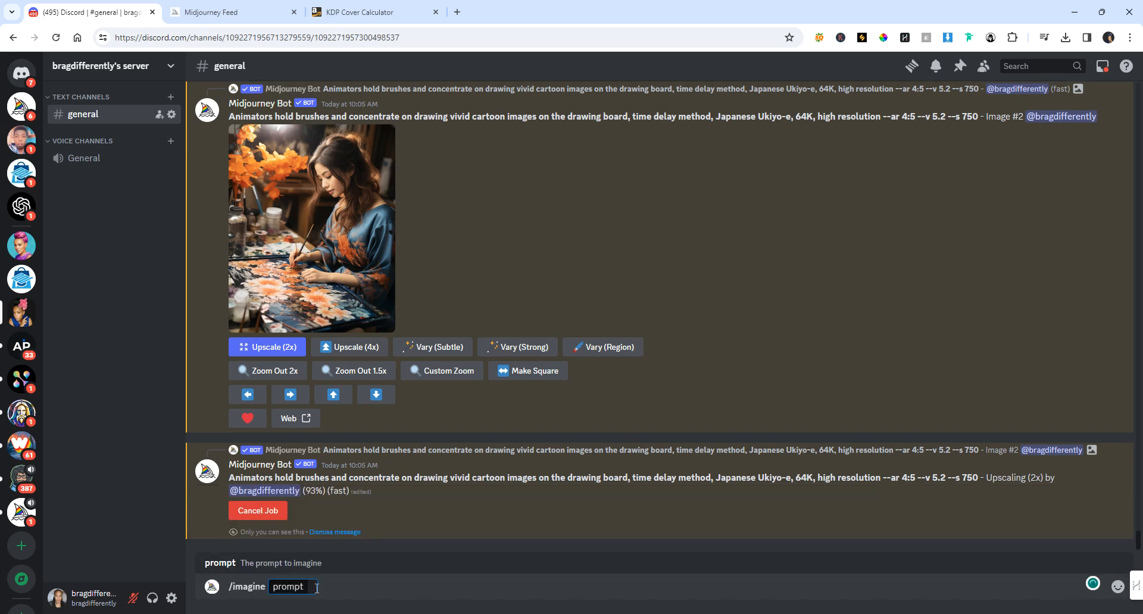
{"action": "right_click", "coordinate": [317, 588]}
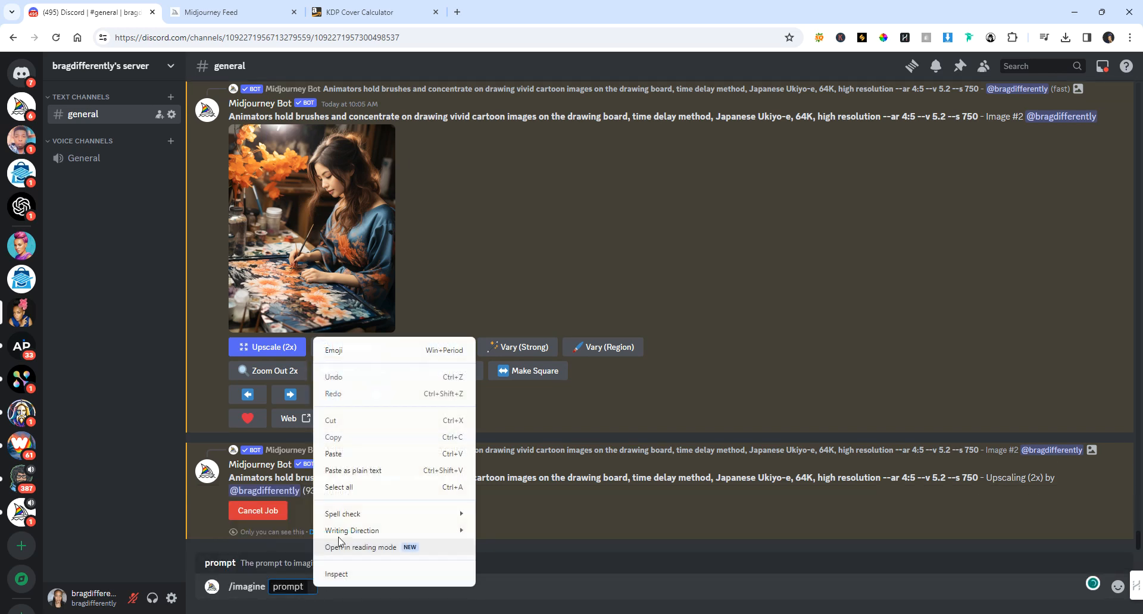
{"action": "left_click", "coordinate": [349, 454]}
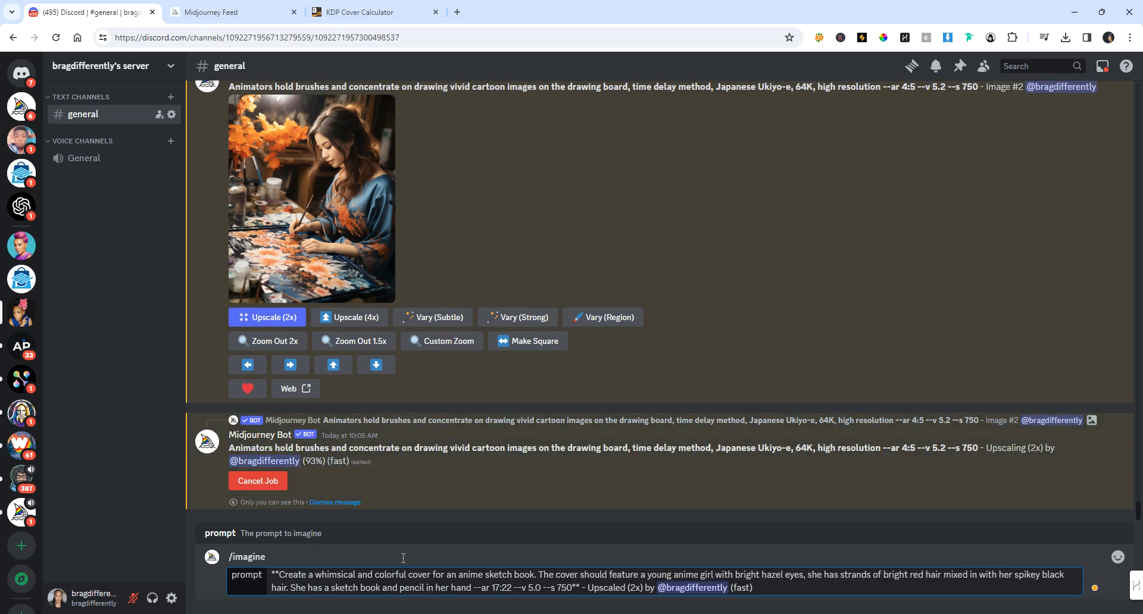
Step: Trim the leading asterisks and everything after "--ar 17:22 --v 5" from the pasted prompt and submit it
{"action": "key", "text": "BackSpace"}
{"action": "key", "text": "BackSpace"}
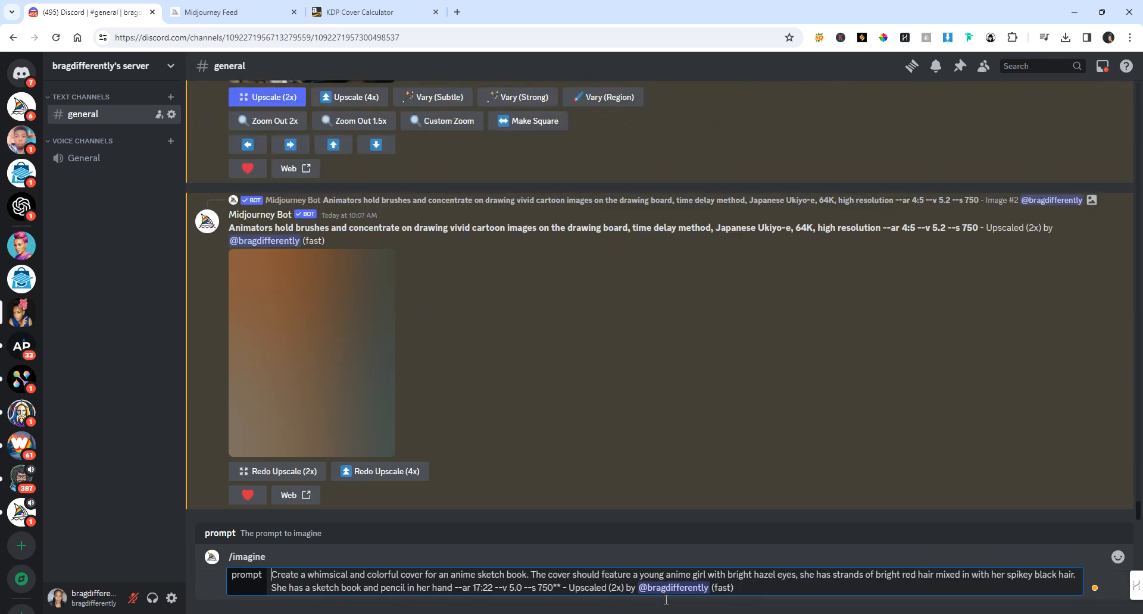
{"action": "key", "text": "BackSpace"}
{"action": "key", "text": "BackSpace"}
{"action": "key", "text": "BackSpace"}
{"action": "key", "text": "BackSpace"}
{"action": "key", "text": "BackSpace"}
{"action": "key", "text": "BackSpace"}
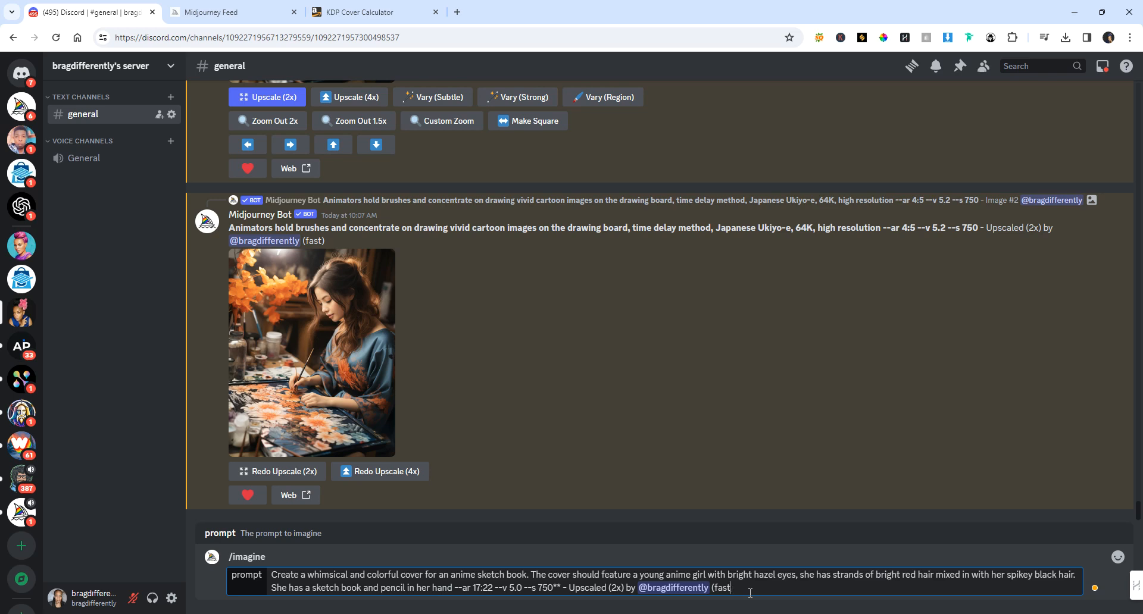
{"action": "key", "text": "BackSpace"}
{"action": "key", "text": "BackSpace"}
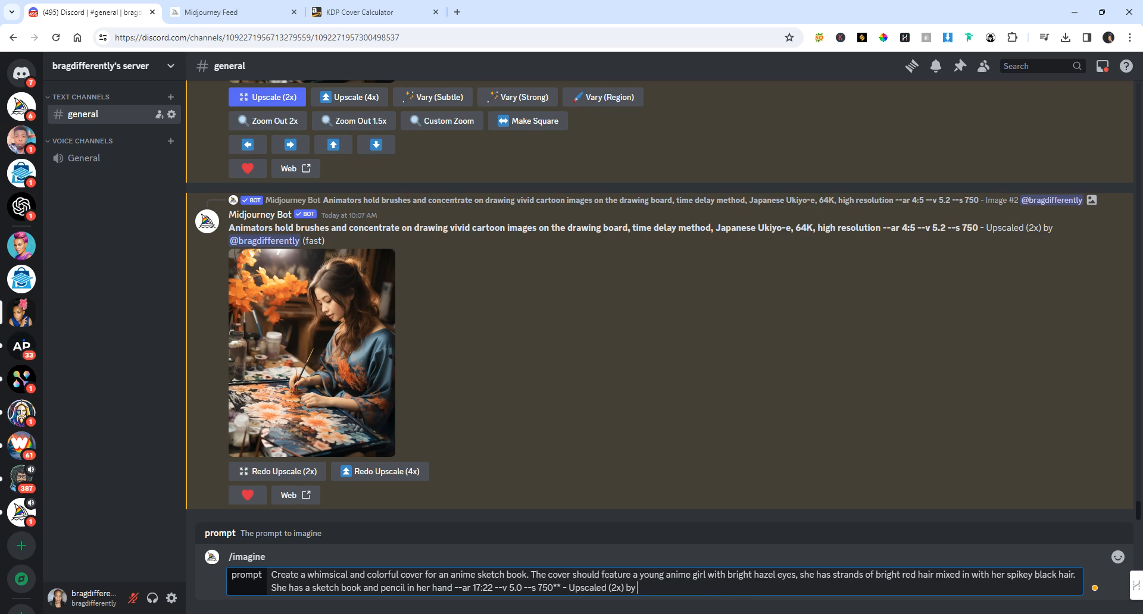
{"action": "key", "text": "BackSpace"}
{"action": "key", "text": "BackSpace"}
{"action": "key", "text": "BackSpace"}
{"action": "key", "text": "BackSpace"}
{"action": "key", "text": "BackSpace"}
{"action": "key", "text": "BackSpace"}
{"action": "key", "text": "BackSpace"}
{"action": "key", "text": "BackSpace"}
{"action": "key", "text": "BackSpace"}
{"action": "key", "text": "BackSpace"}
{"action": "key", "text": "BackSpace"}
{"action": "key", "text": "BackSpace"}
{"action": "key", "text": "BackSpace"}
{"action": "key", "text": "BackSpace"}
{"action": "key", "text": "BackSpace"}
{"action": "key", "text": "BackSpace"}
{"action": "key", "text": "BackSpace"}
{"action": "key", "text": "BackSpace"}
{"action": "key", "text": "BackSpace"}
{"action": "key", "text": "BackSpace"}
{"action": "key", "text": "BackSpace"}
{"action": "key", "text": "BackSpace"}
{"action": "key", "text": "BackSpace"}
{"action": "key", "text": "BackSpace"}
{"action": "key", "text": "BackSpace"}
{"action": "key", "text": "BackSpace"}
{"action": "key", "text": "BackSpace"}
{"action": "key", "text": "BackSpace"}
{"action": "key", "text": "BackSpace"}
{"action": "key", "text": "BackSpace"}
{"action": "key", "text": "BackSpace"}
{"action": "key", "text": "BackSpace"}
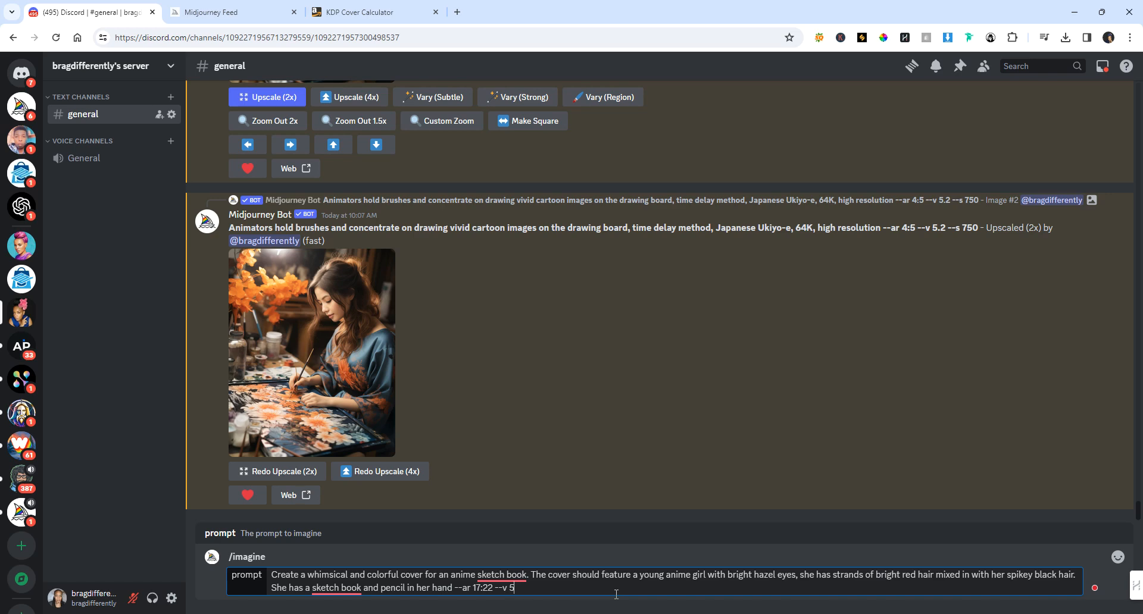
{"action": "key", "text": "Return"}
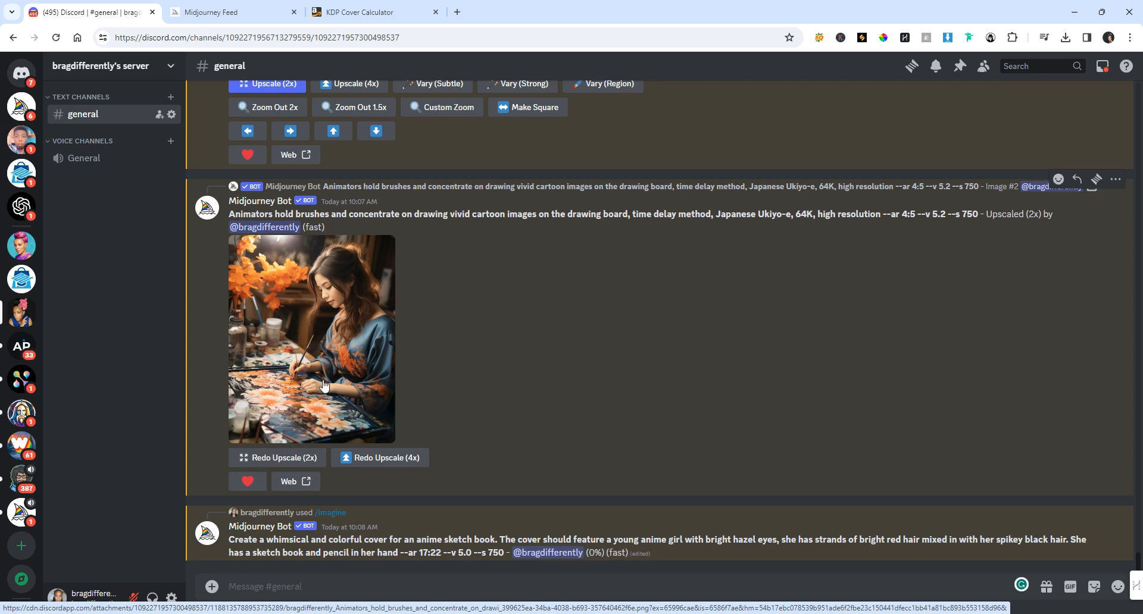
Step: Save the full-size 2x upscale of the animator painting image to Downloads under its suggested name and return to the channel
{"action": "left_click", "coordinate": [288, 345]}
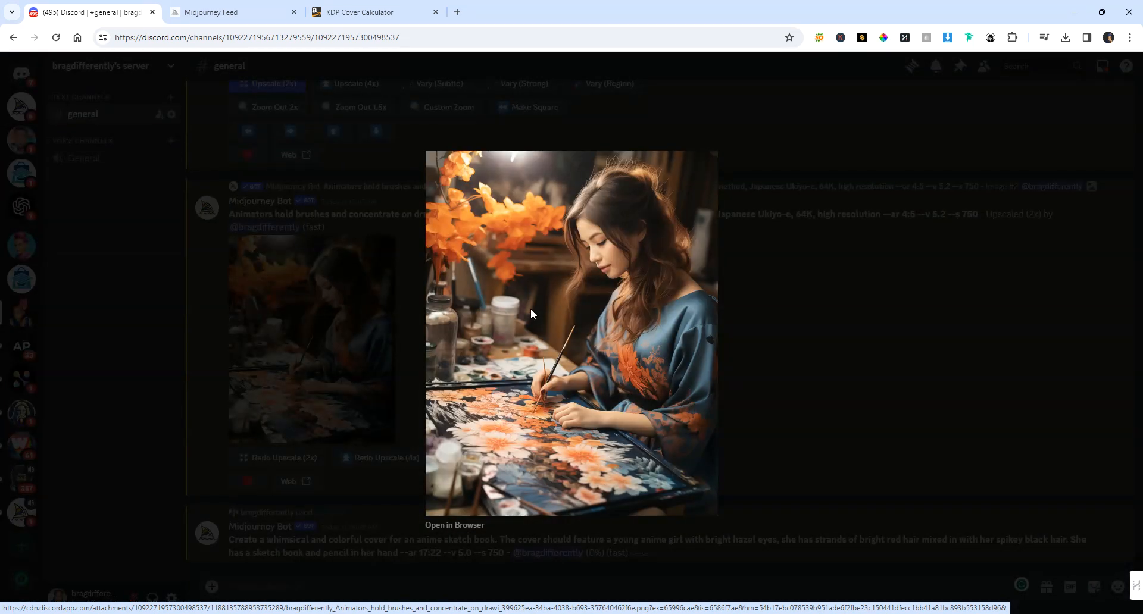
{"action": "left_click", "coordinate": [474, 526]}
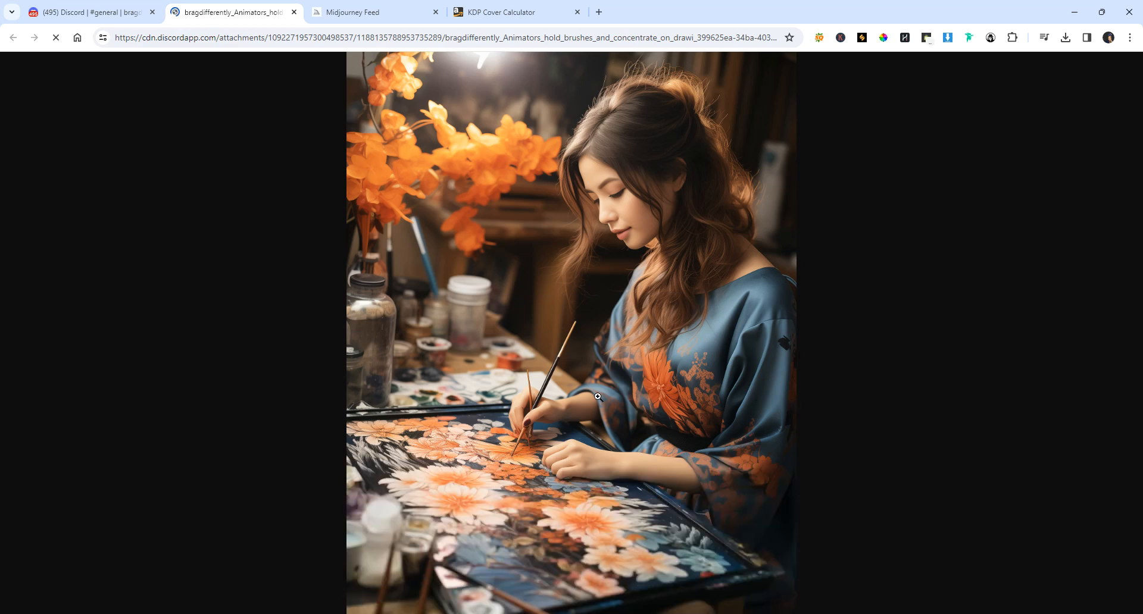
{"action": "right_click", "coordinate": [540, 184]}
{"action": "left_click", "coordinate": [576, 212]}
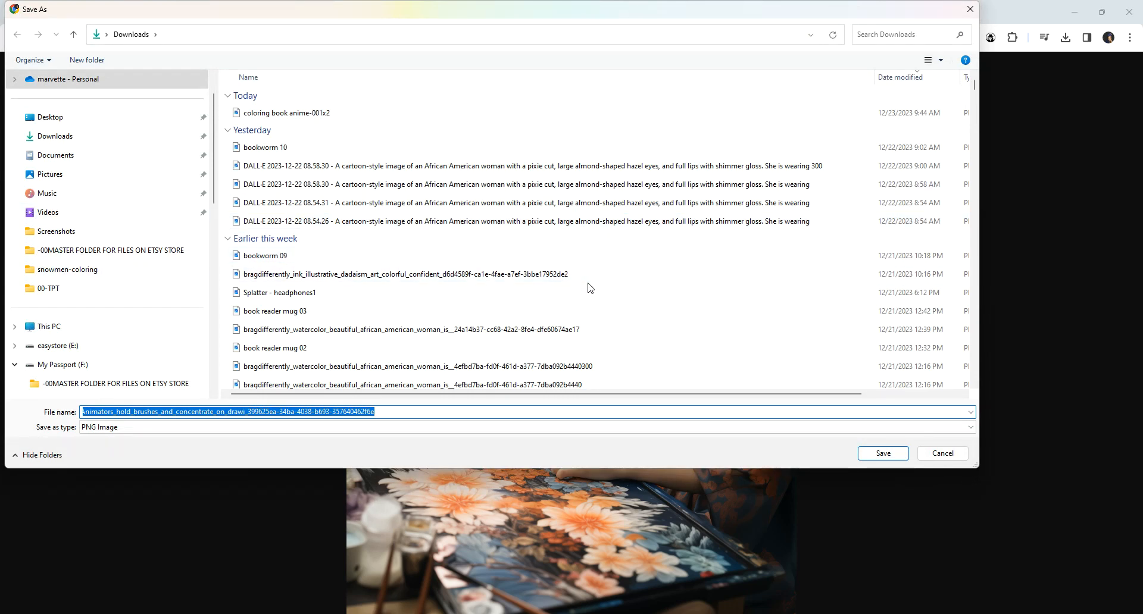
{"action": "left_click", "coordinate": [886, 454]}
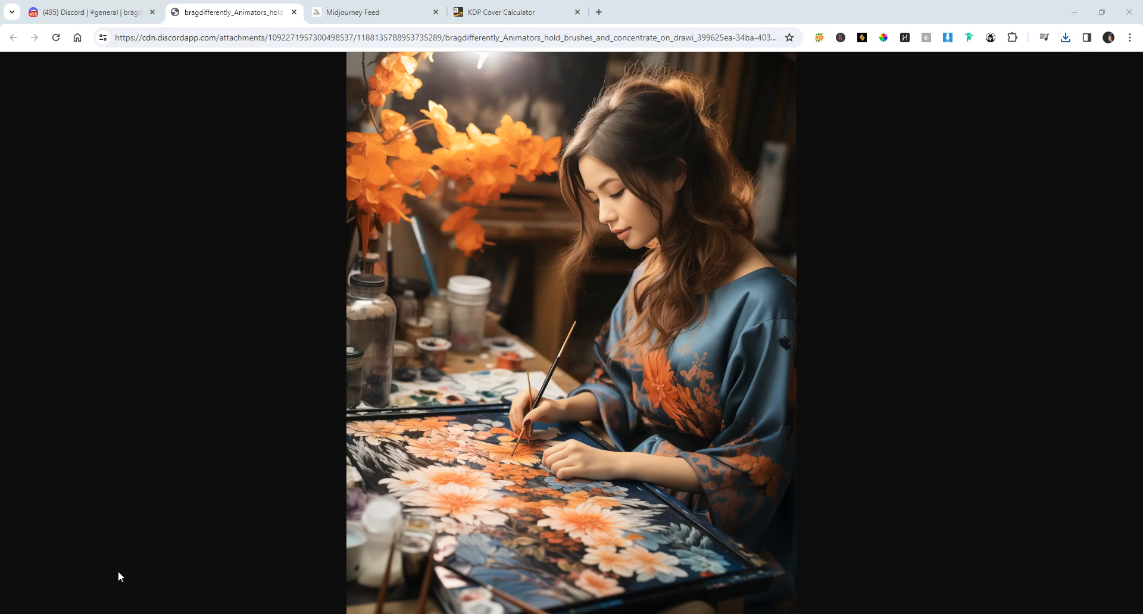
{"action": "left_click", "coordinate": [294, 13]}
{"action": "left_click", "coordinate": [877, 386]}
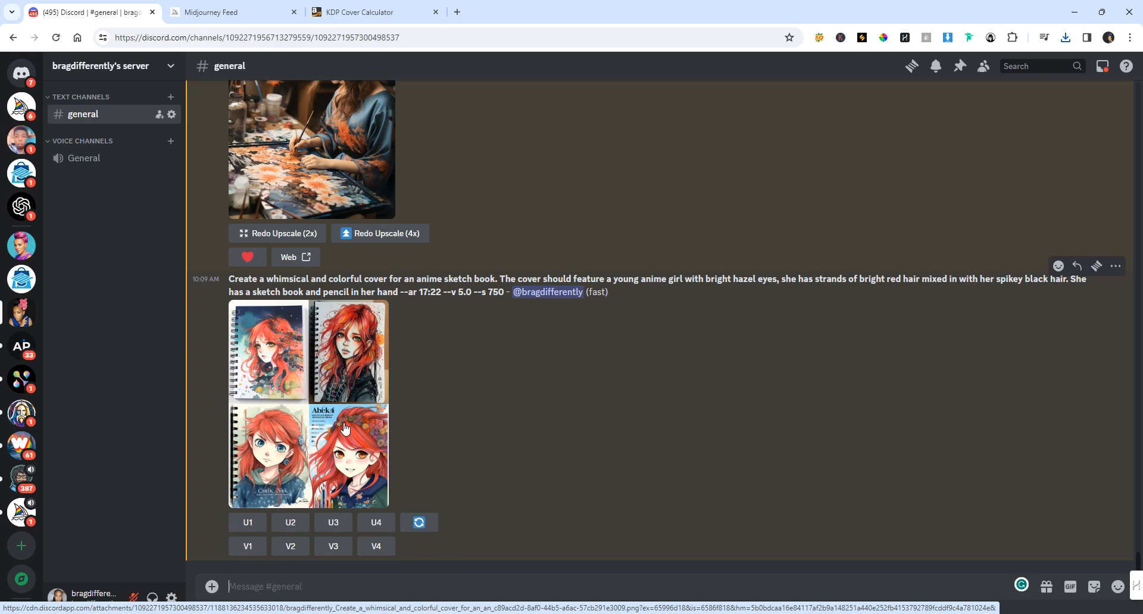
Step: Review the earlier sketch book cover and coloring book anime images in the channel history, including their 2x upscales
{"action": "scroll", "coordinate": [345, 416], "scroll_direction": "up", "scroll_amount": 8}
{"action": "scroll", "coordinate": [348, 371], "scroll_direction": "up", "scroll_amount": 10}
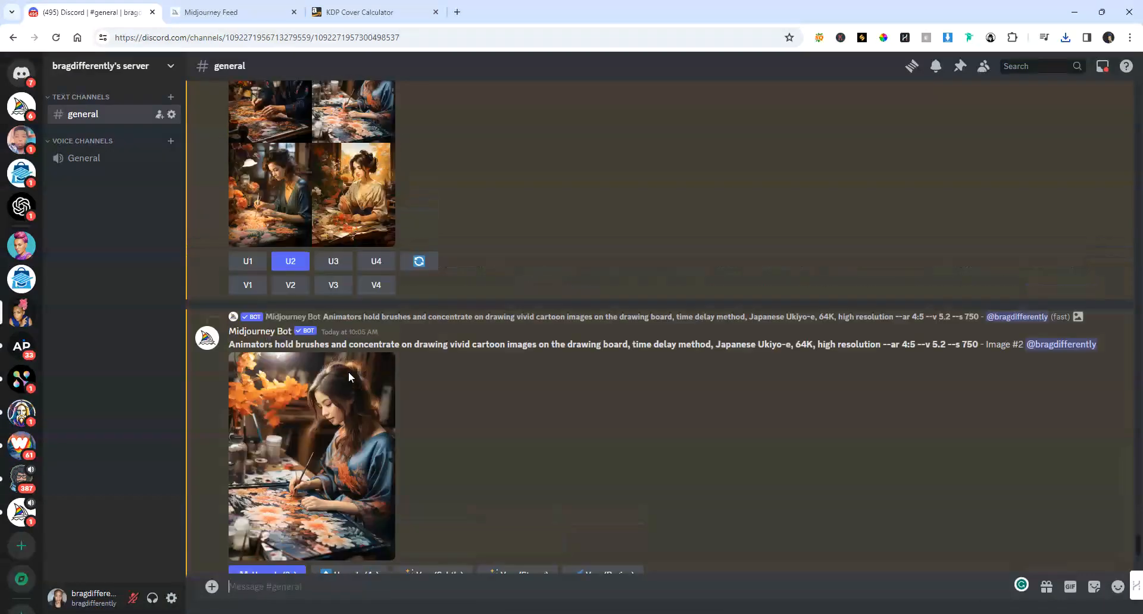
{"action": "scroll", "coordinate": [361, 342], "scroll_direction": "up", "scroll_amount": 10}
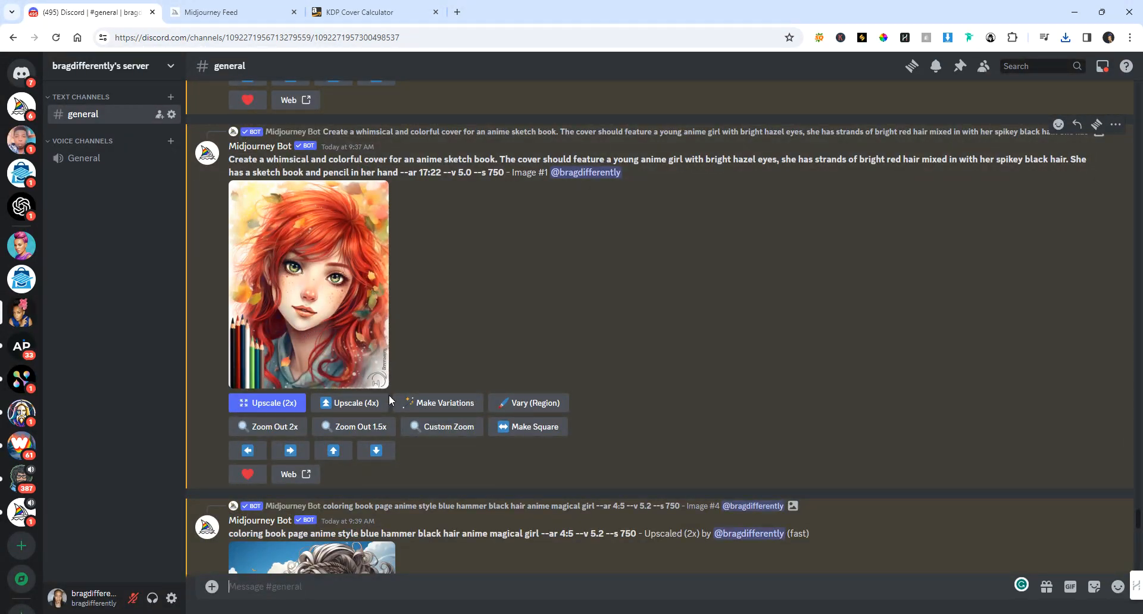
{"action": "scroll", "coordinate": [417, 381], "scroll_direction": "down", "scroll_amount": 4}
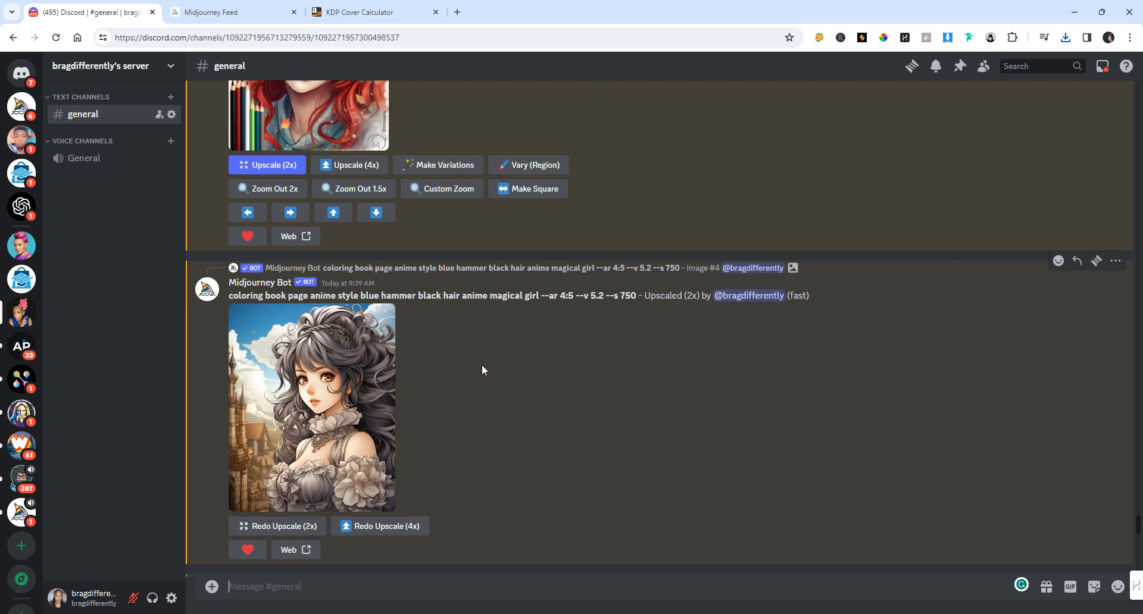
{"action": "scroll", "coordinate": [490, 273], "scroll_direction": "up", "scroll_amount": 7}
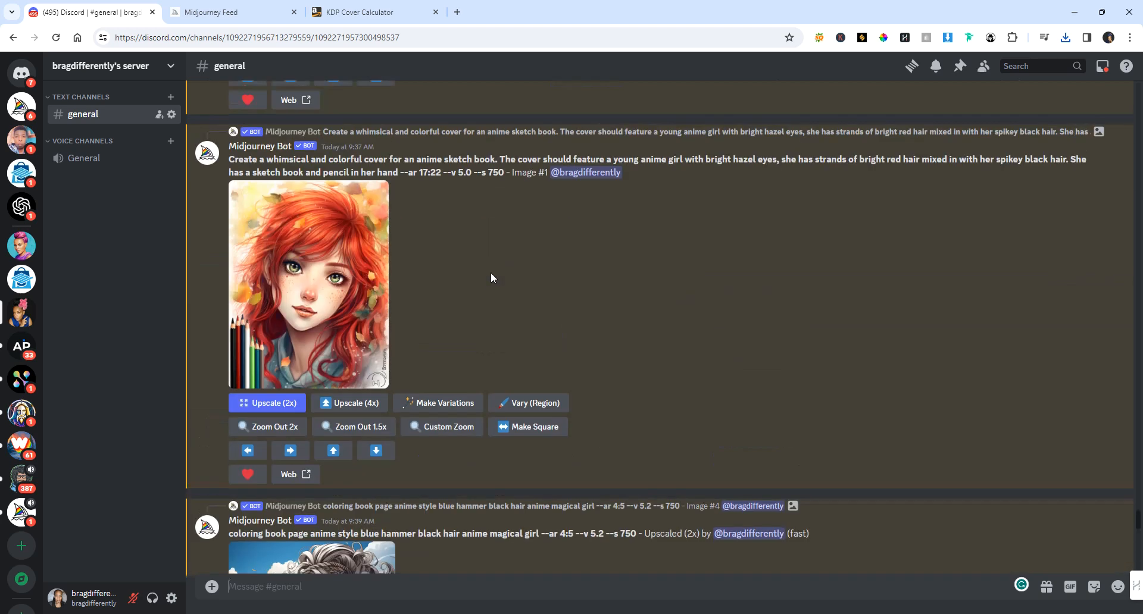
{"action": "scroll", "coordinate": [534, 320], "scroll_direction": "up", "scroll_amount": 4}
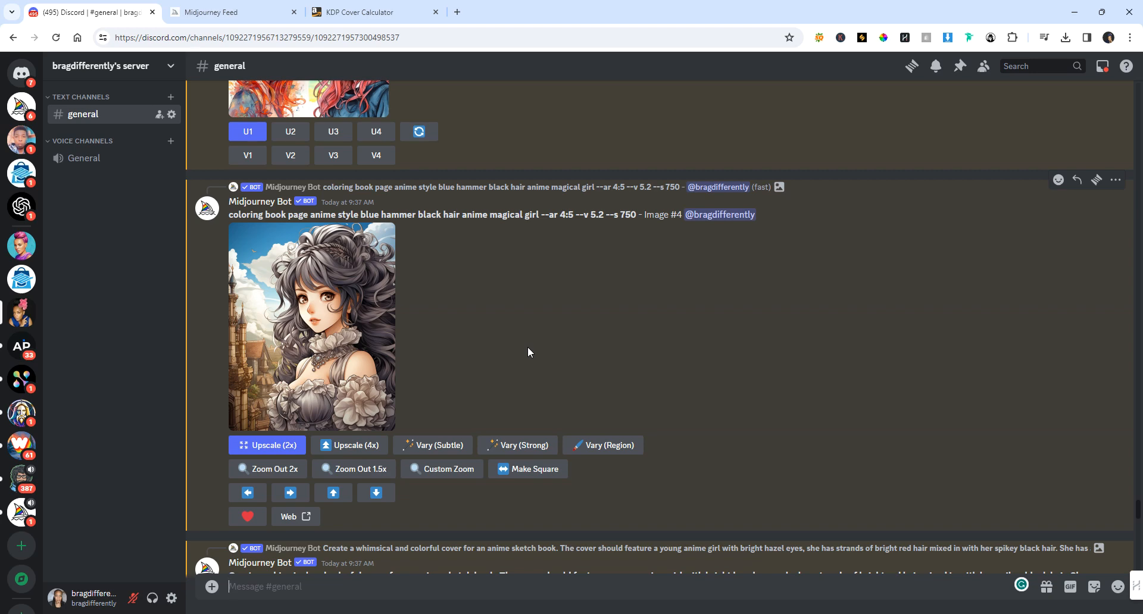
{"action": "scroll", "coordinate": [595, 321], "scroll_direction": "down", "scroll_amount": 7}
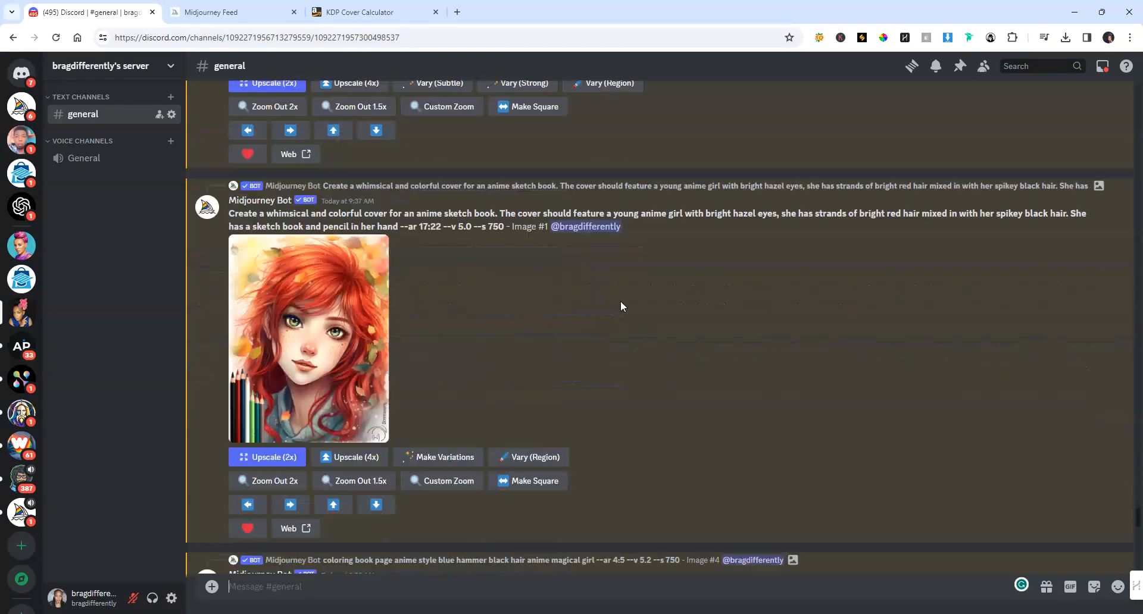
{"action": "scroll", "coordinate": [679, 262], "scroll_direction": "down", "scroll_amount": 15}
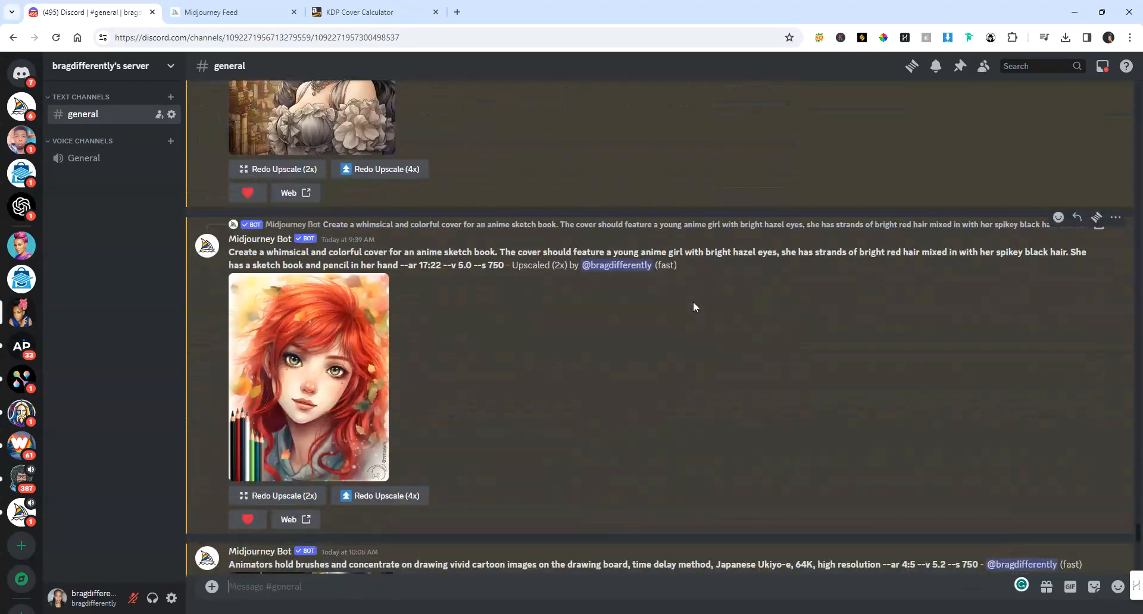
{"action": "scroll", "coordinate": [698, 311], "scroll_direction": "up", "scroll_amount": 15}
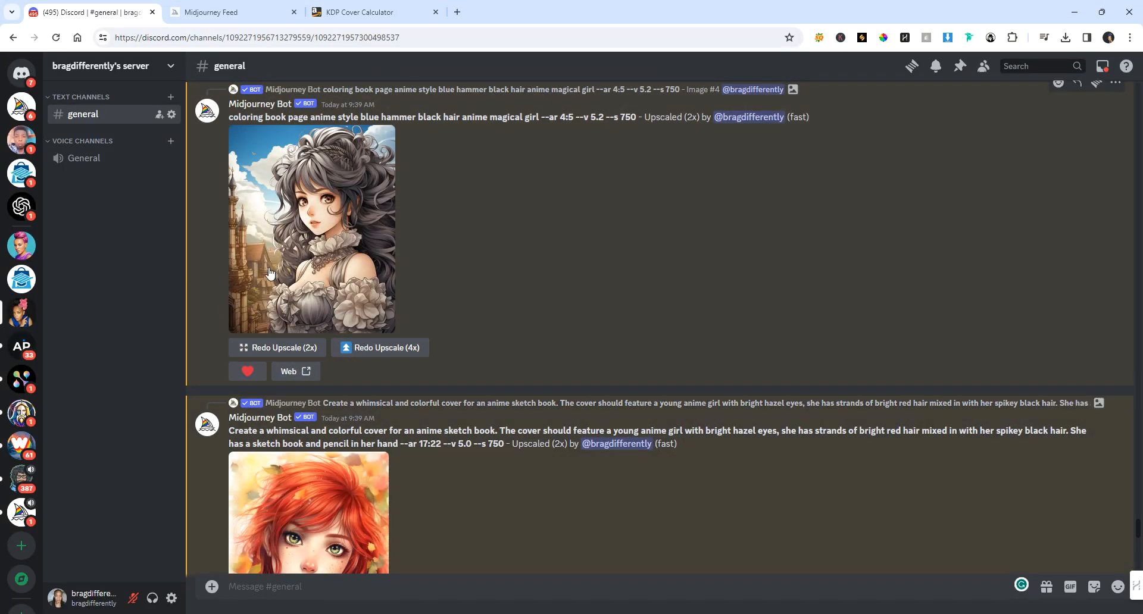
Step: Save the full-size 2x upscale of the black-haired magical girl as "testimage for KDP" in Downloads and close its views
{"action": "left_click", "coordinate": [301, 226]}
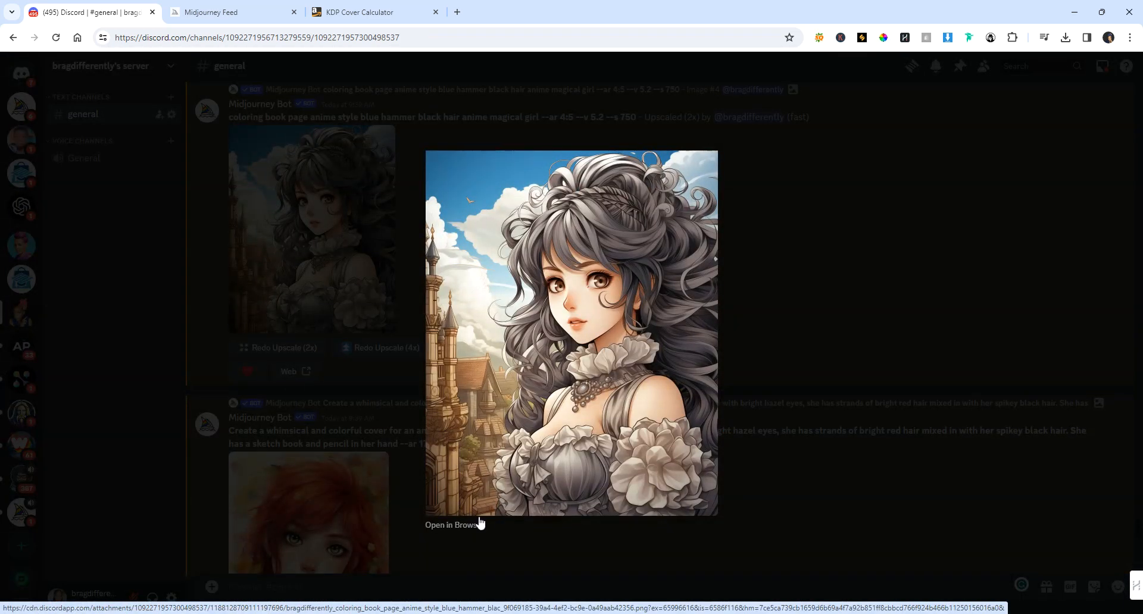
{"action": "left_click", "coordinate": [473, 525]}
{"action": "right_click", "coordinate": [433, 142]}
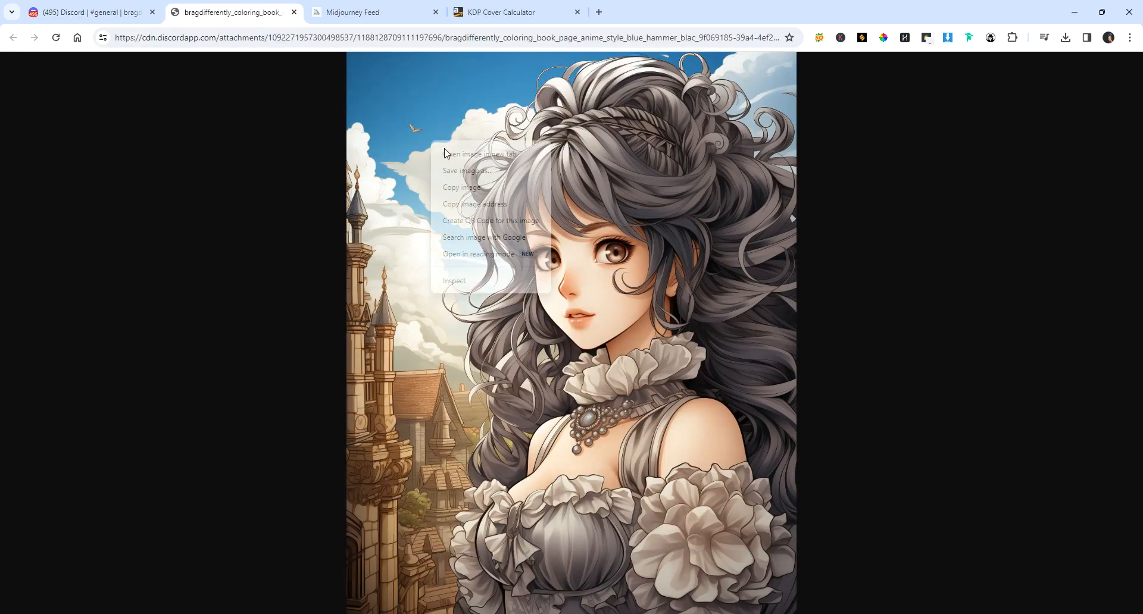
{"action": "left_click", "coordinate": [493, 174]}
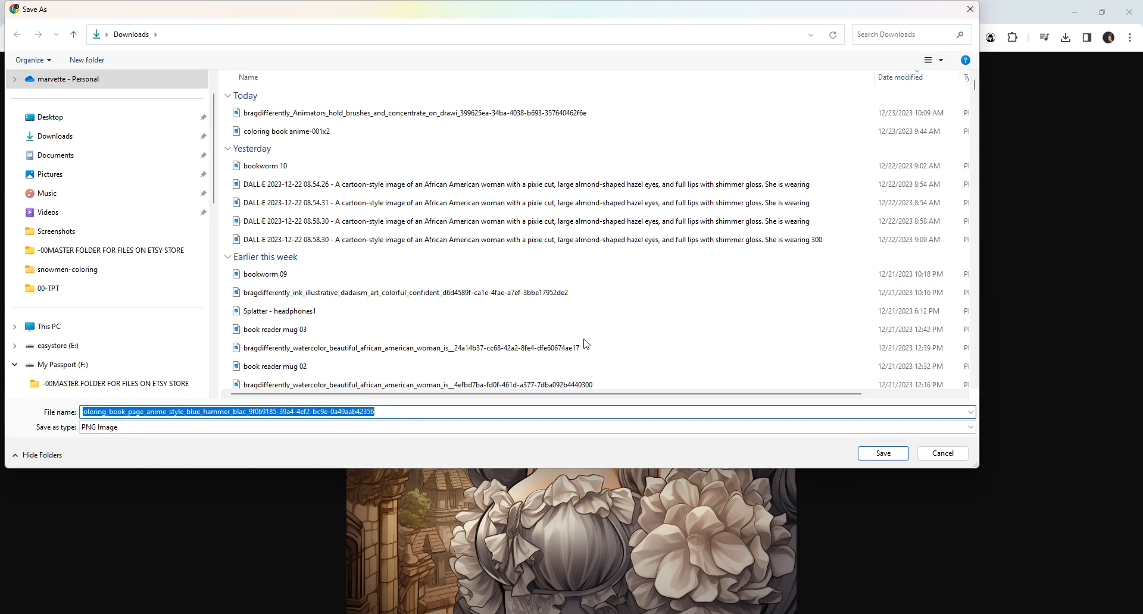
{"action": "type", "text": "testimag"}
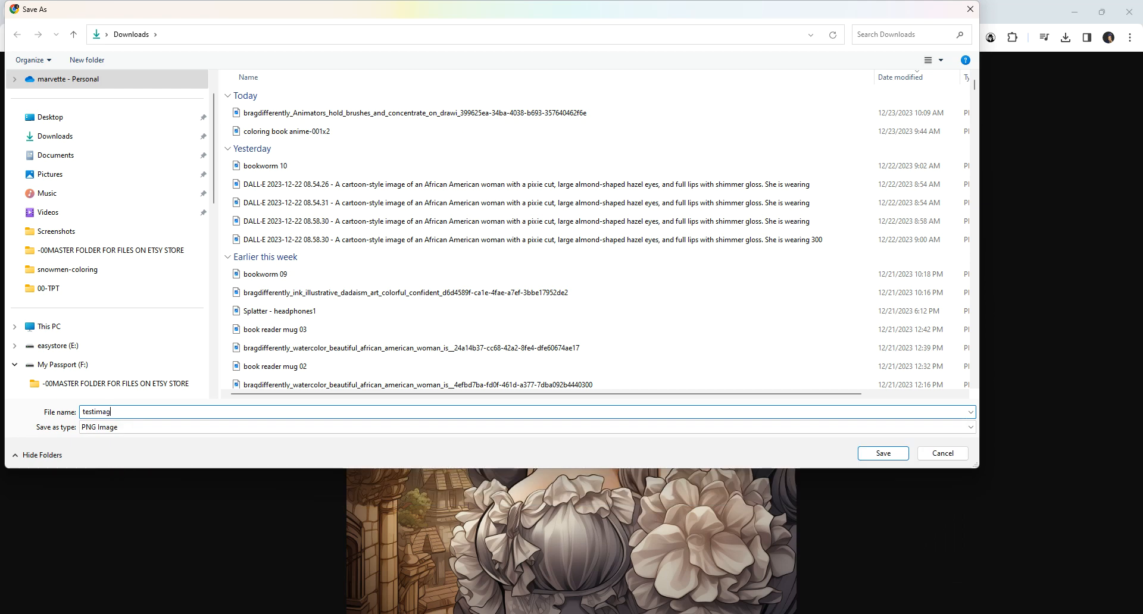
{"action": "type", "text": "e for KDP"}
{"action": "left_click", "coordinate": [893, 456]}
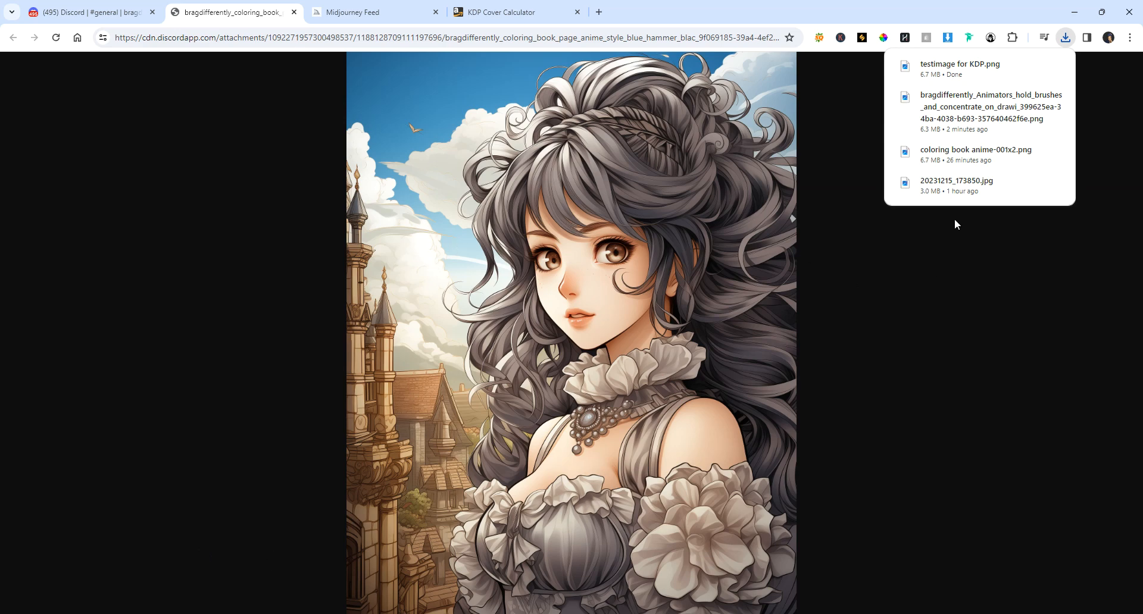
{"action": "left_click", "coordinate": [294, 12]}
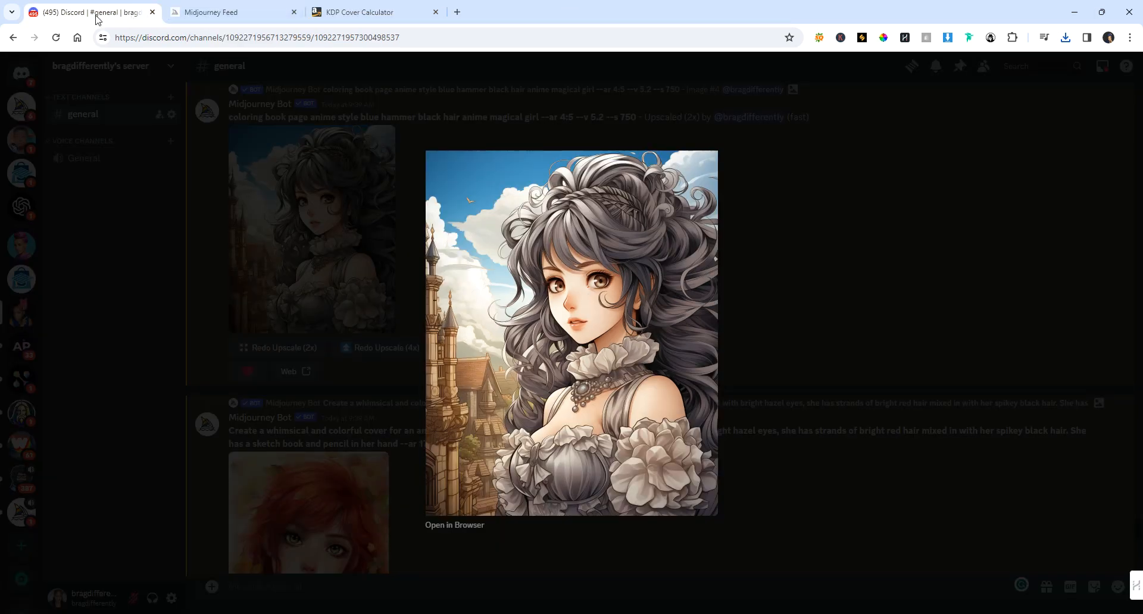
{"action": "left_click", "coordinate": [774, 266]}
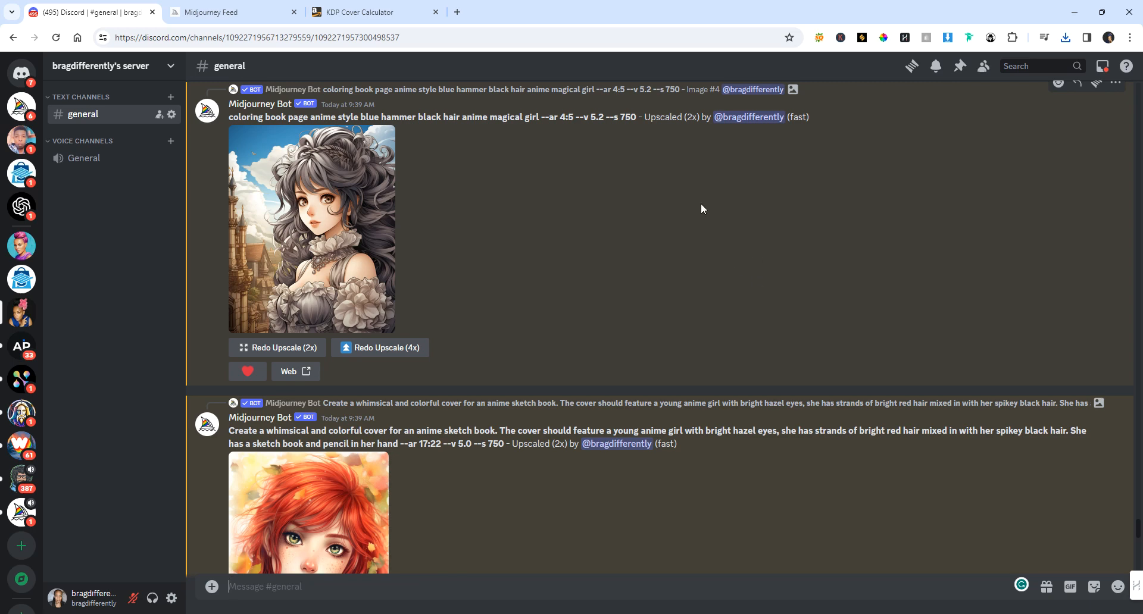
Step: Switch to the KDP Cover Calculator and choose Paperback binding, a Black & white interior and White paper
{"action": "left_click", "coordinate": [383, 12]}
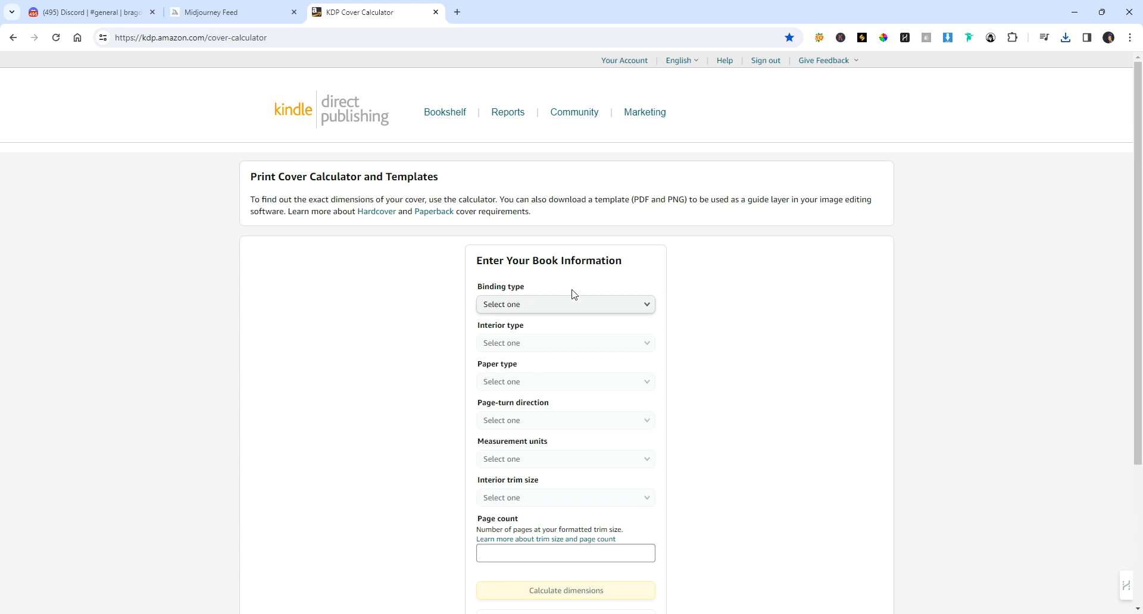
{"action": "left_click", "coordinate": [648, 308]}
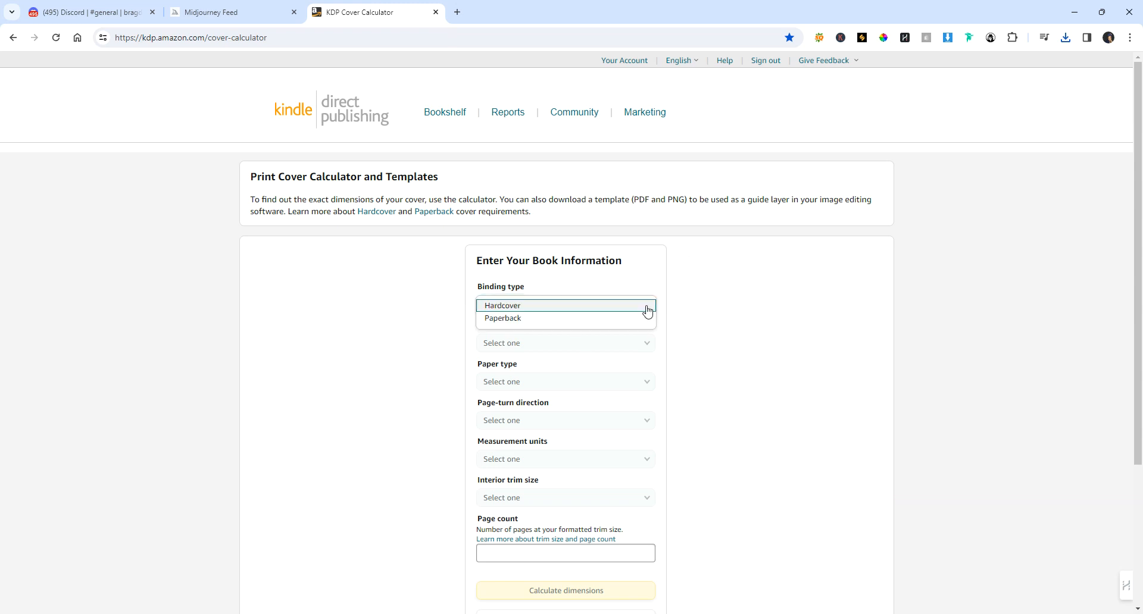
{"action": "left_click", "coordinate": [530, 319]}
{"action": "left_click", "coordinate": [640, 349]}
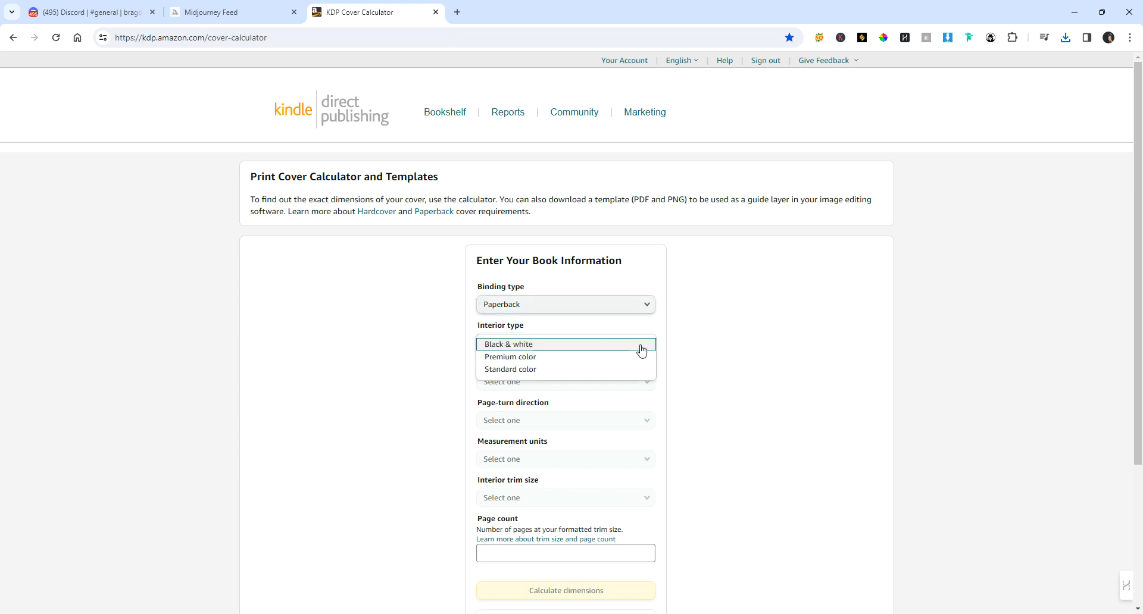
{"action": "left_click", "coordinate": [589, 345]}
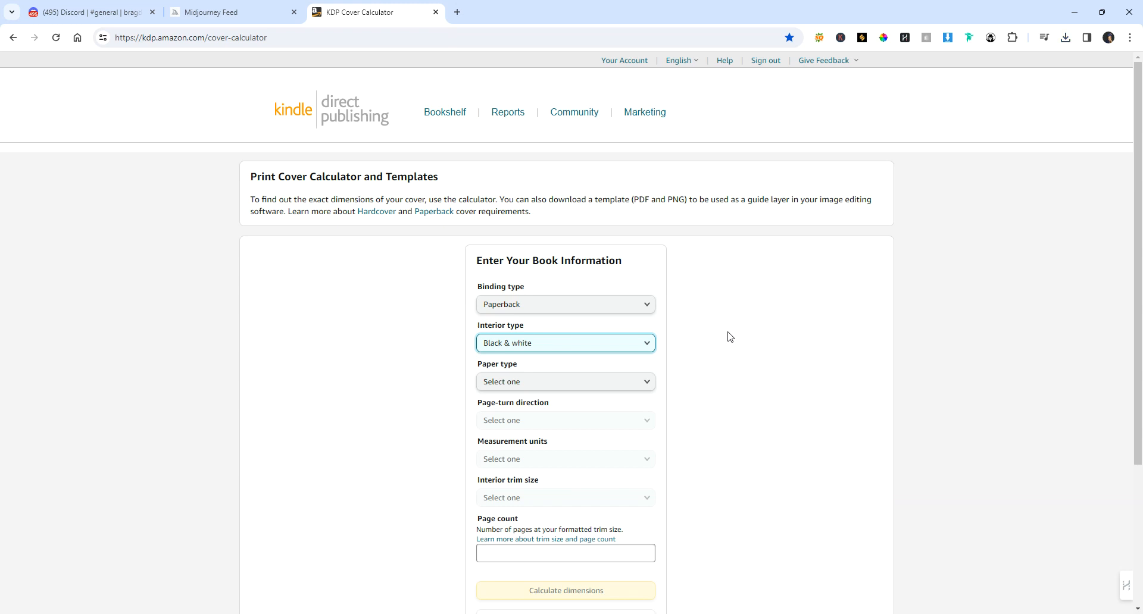
{"action": "left_click", "coordinate": [636, 385]}
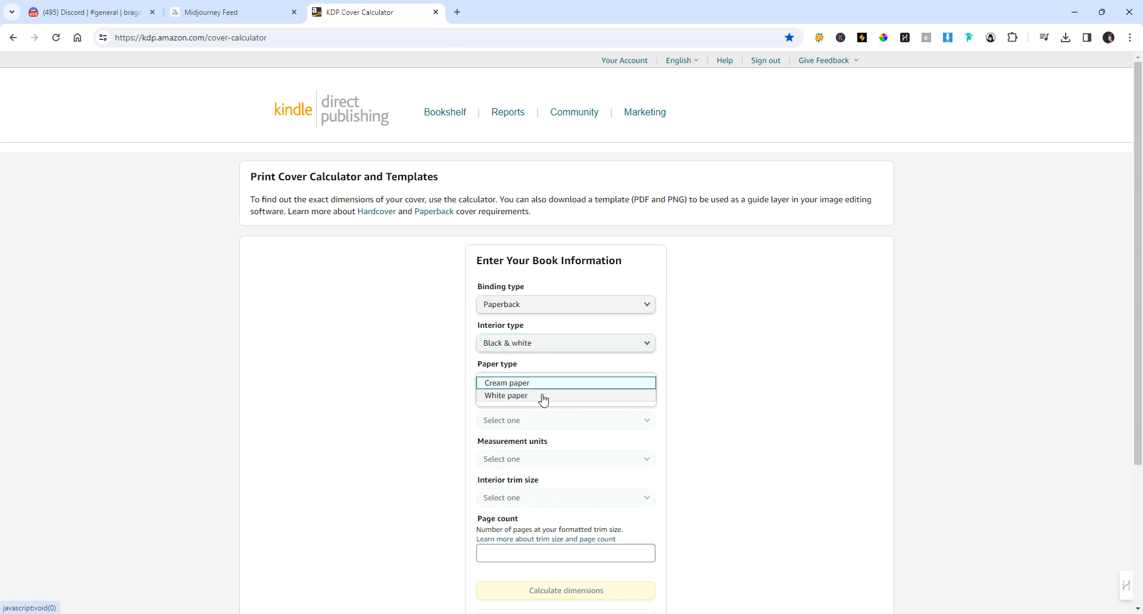
{"action": "left_click", "coordinate": [523, 397]}
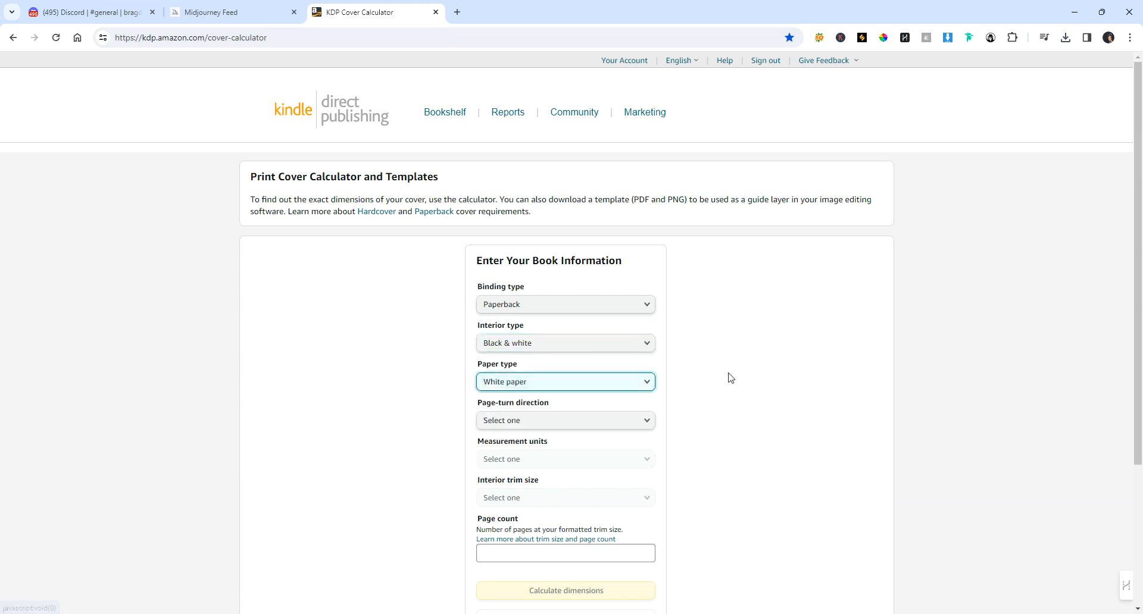
Step: Set the page-turn direction to Left to Right, the measurement units to Inches and the interior trim size to 8.5 x 11 in
{"action": "scroll", "coordinate": [727, 378], "scroll_direction": "down", "scroll_amount": 2}
{"action": "left_click", "coordinate": [533, 304]}
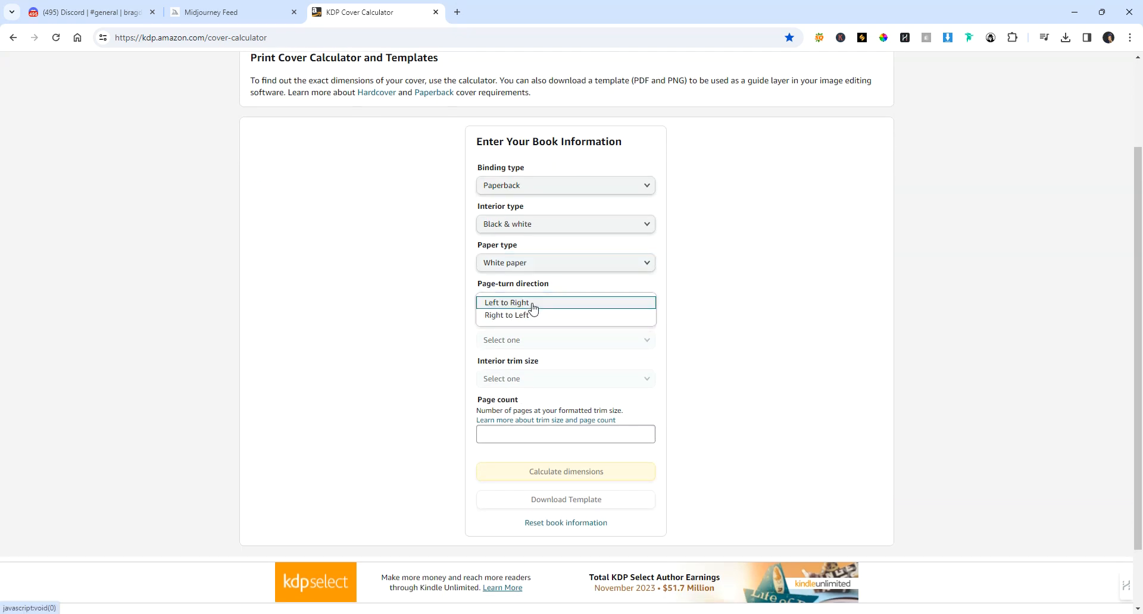
{"action": "left_click", "coordinate": [536, 303]}
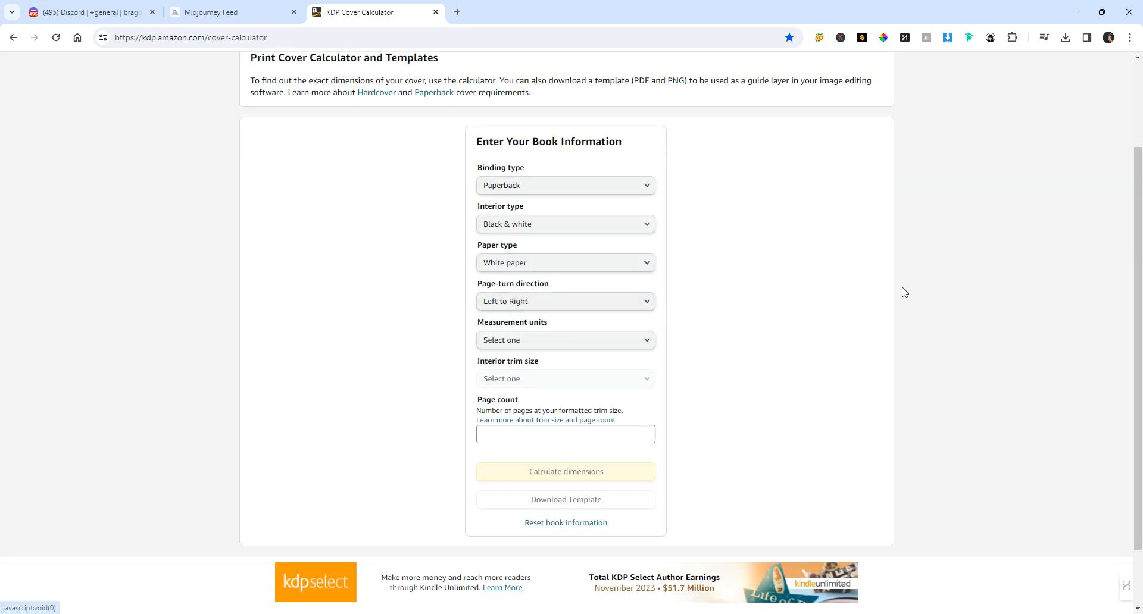
{"action": "left_click", "coordinate": [636, 344]}
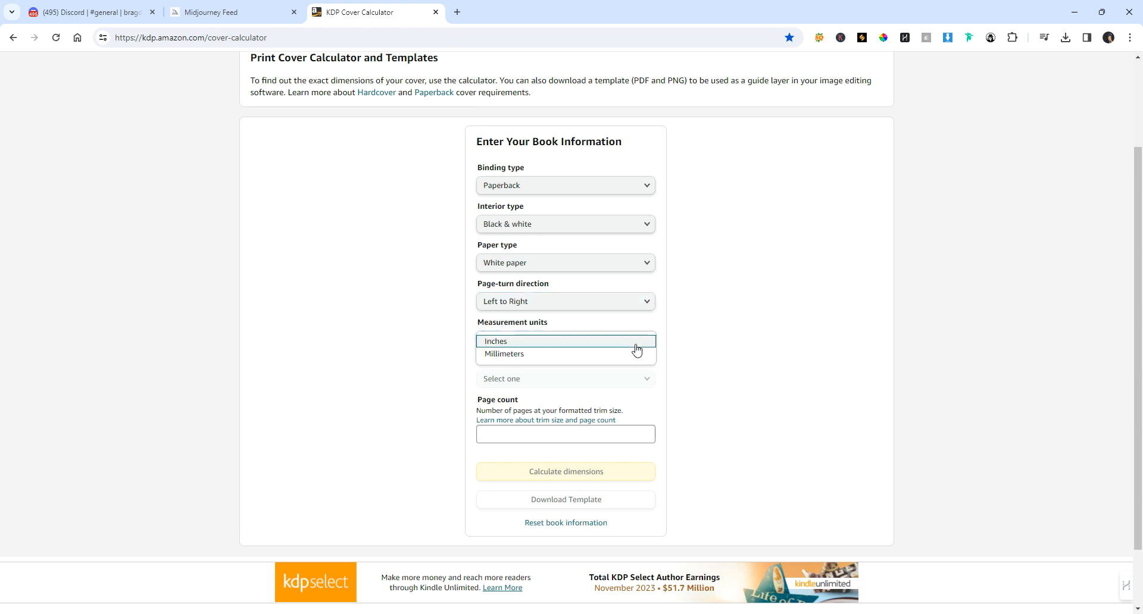
{"action": "left_click", "coordinate": [546, 344]}
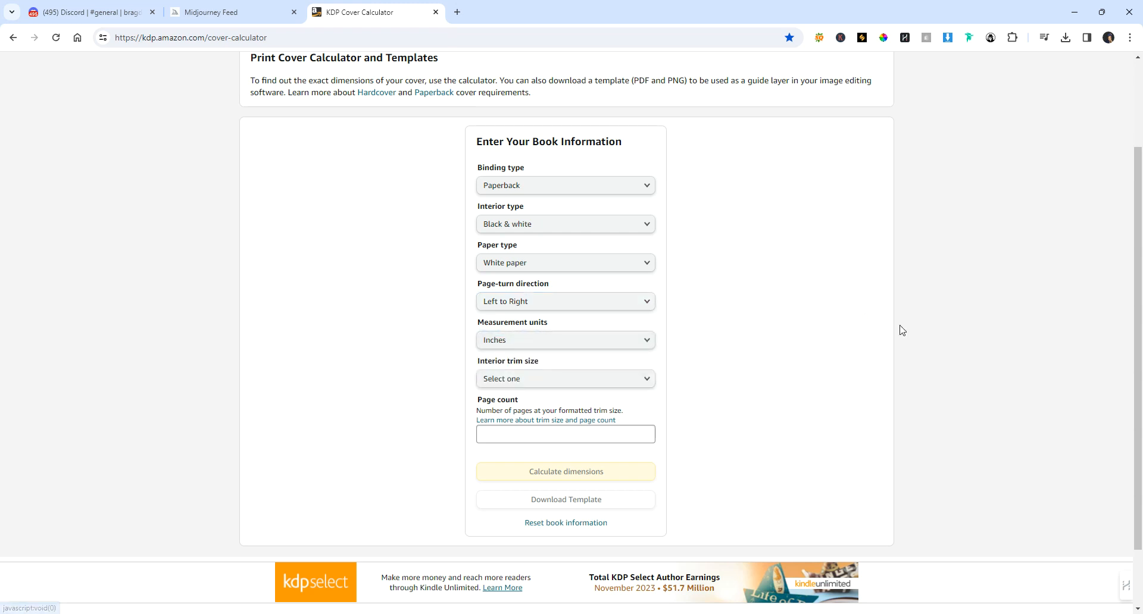
{"action": "left_click", "coordinate": [630, 379]}
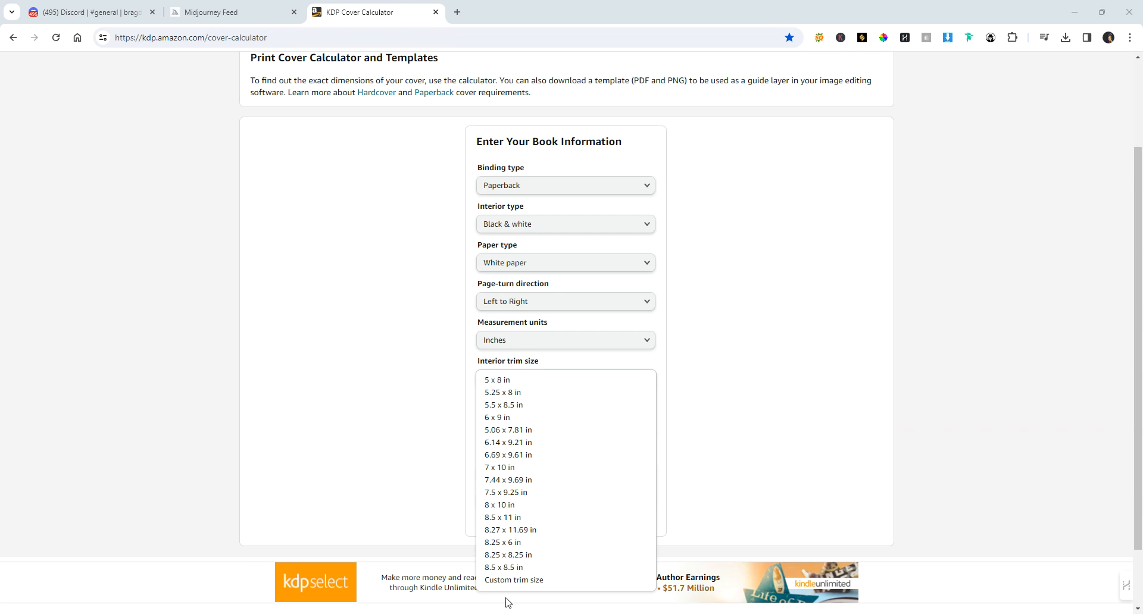
{"action": "left_click", "coordinate": [504, 518]}
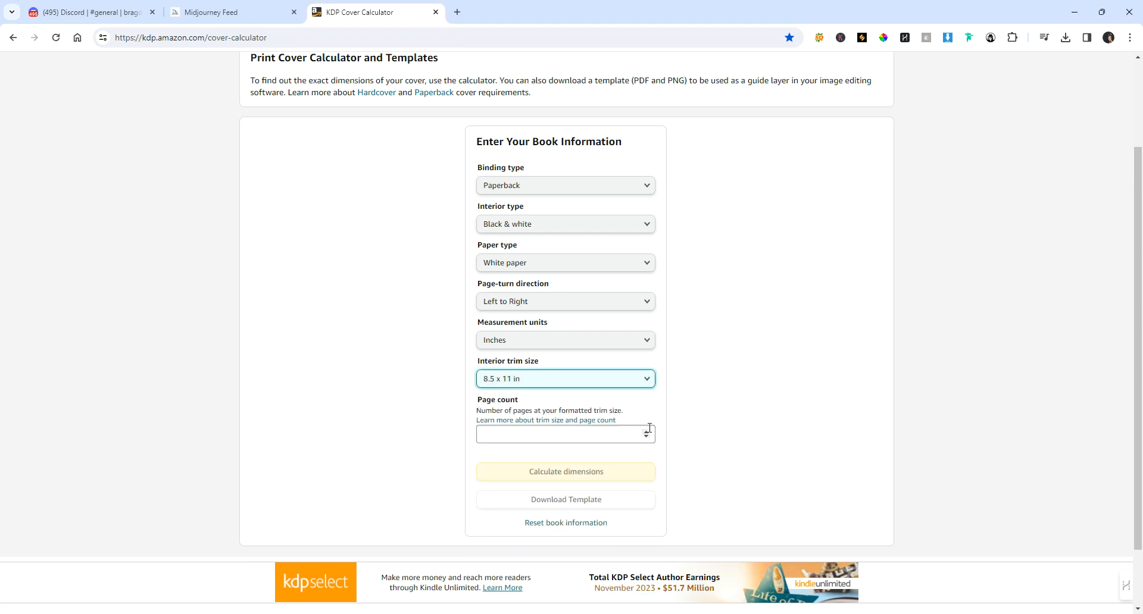
Step: Enter a page count of 150, calculate the cover dimensions and download the cover template
{"action": "left_click", "coordinate": [593, 439]}
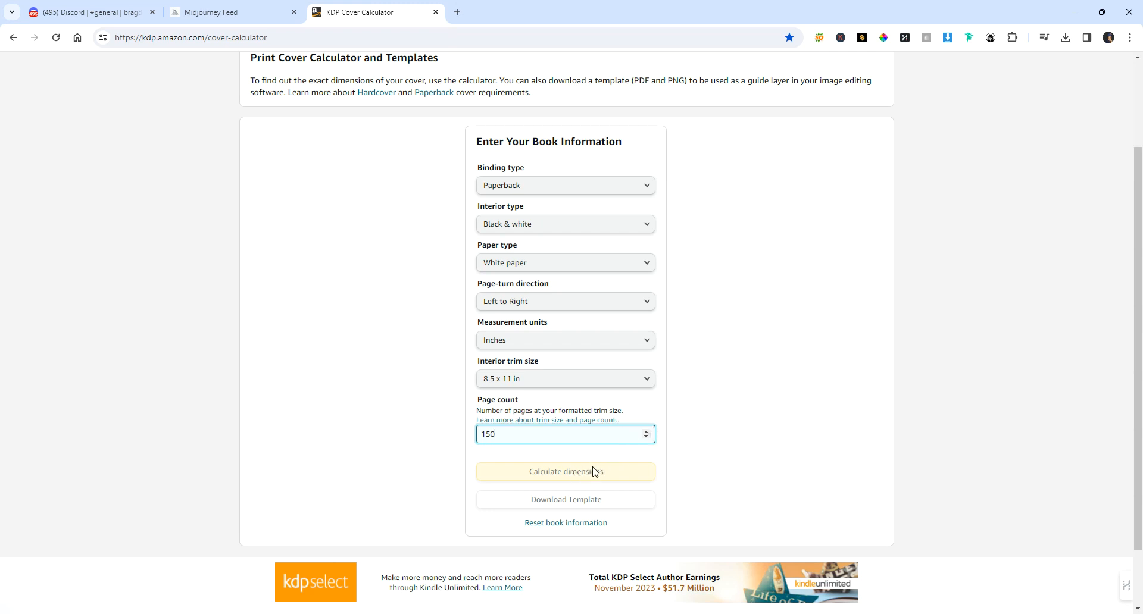
{"action": "left_click", "coordinate": [568, 473]}
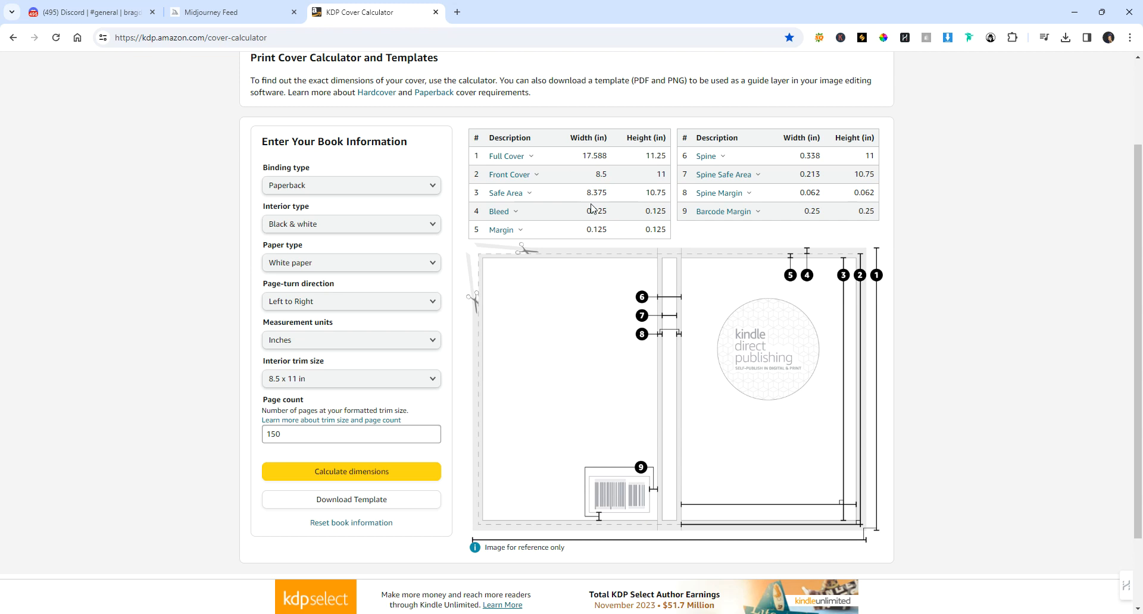
{"action": "mouse_move", "coordinate": [684, 158]}
{"action": "left_click", "coordinate": [361, 503]}
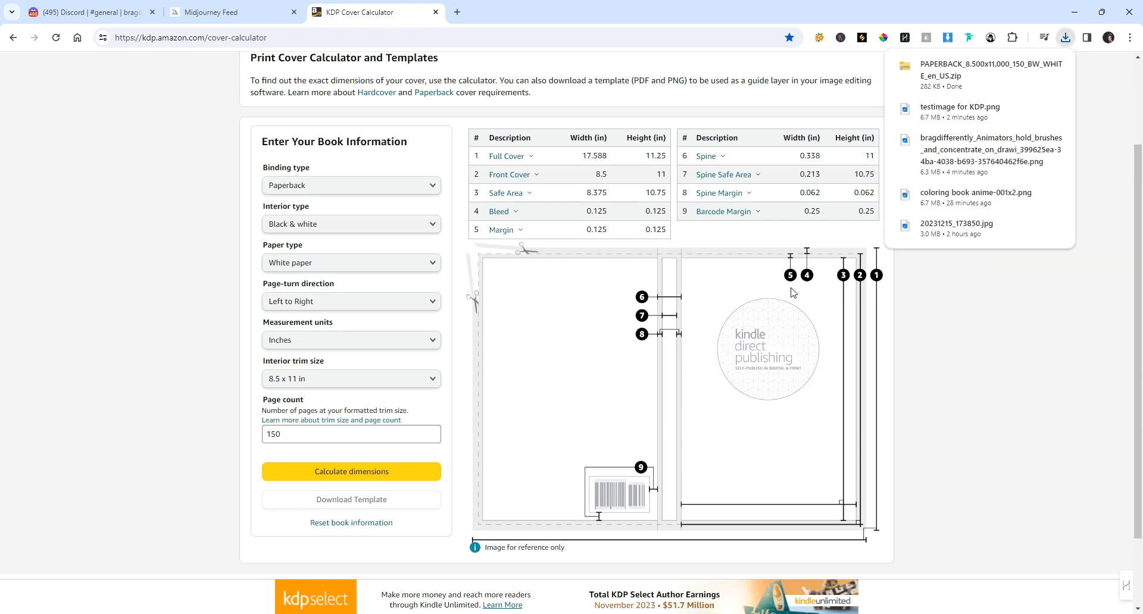
Step: Open the downloaded paperback cover template archive and load Canva in a new browser tab
{"action": "left_click", "coordinate": [943, 67]}
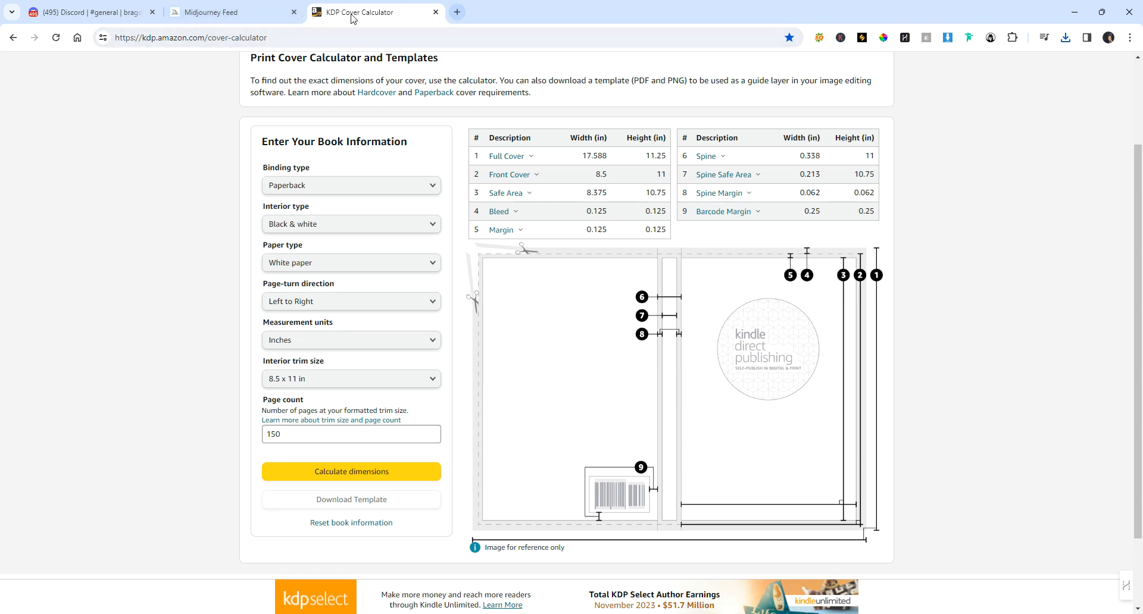
{"action": "left_click", "coordinate": [458, 12]}
{"action": "type", "text": "can"}
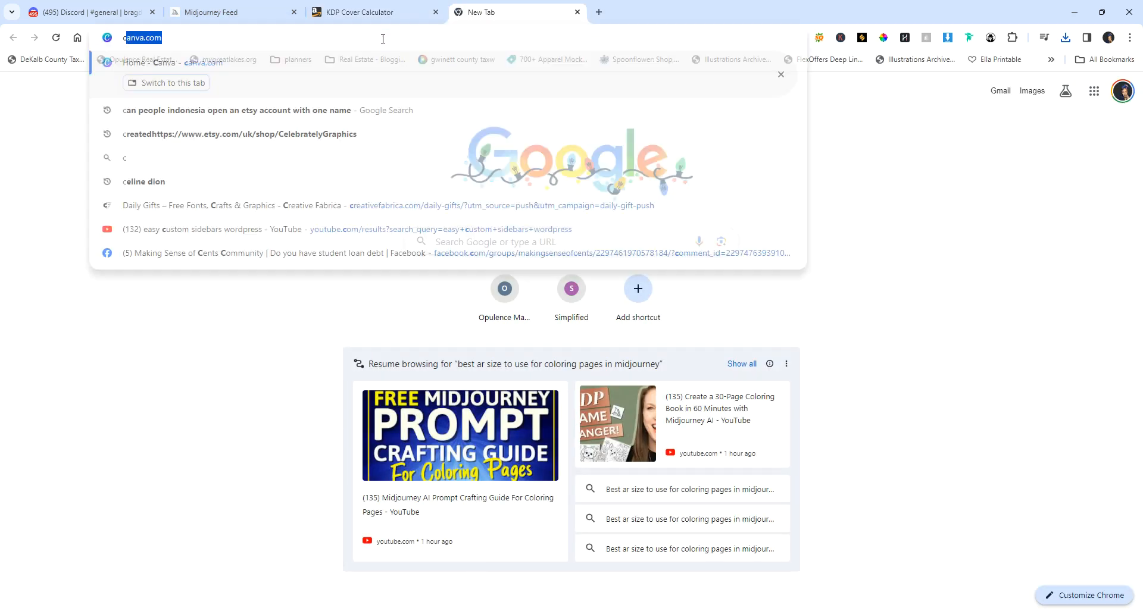
{"action": "type", "text": "va"}
{"action": "key", "text": "Return"}
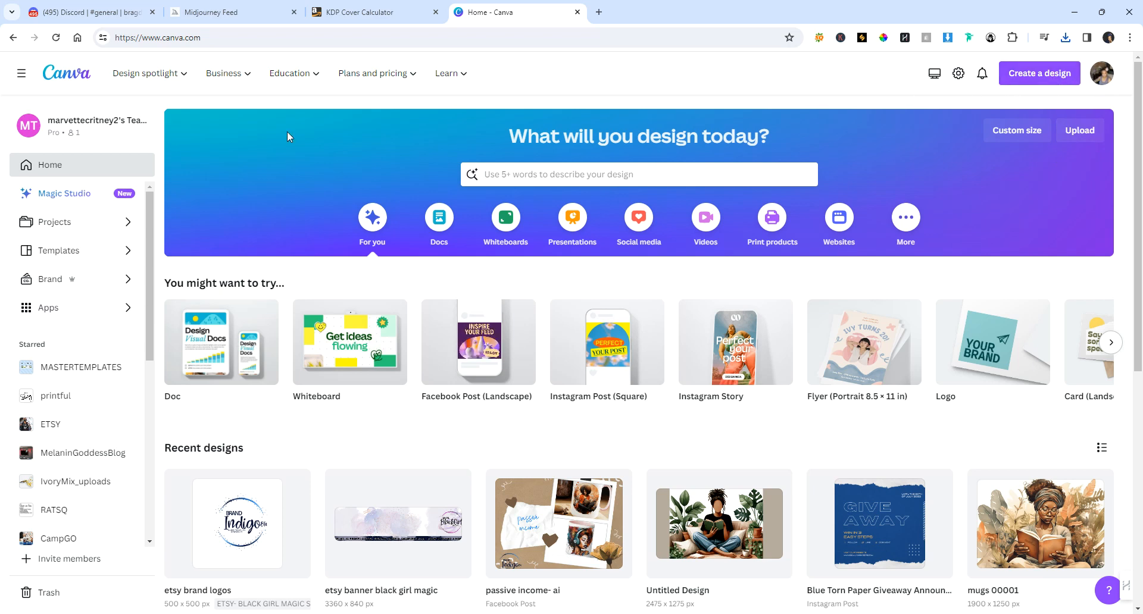
Step: Copy the full cover width from the KDP Cover Calculator and return to Canva
{"action": "left_click", "coordinate": [362, 18]}
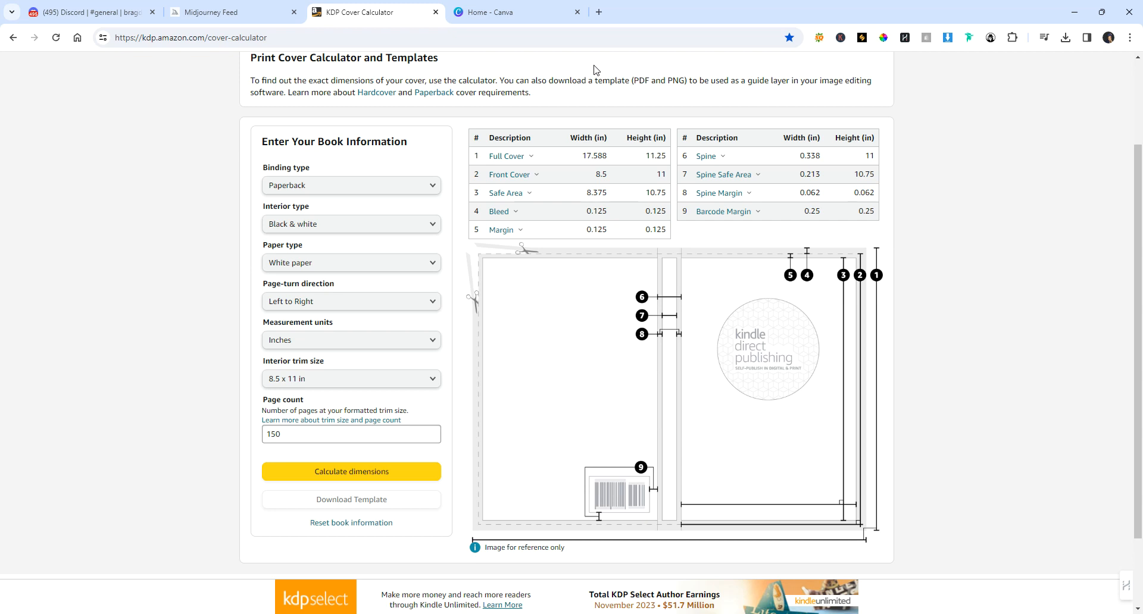
{"action": "left_click_drag", "start_coordinate": [612, 157], "coordinate": [582, 156]}
{"action": "right_click", "coordinate": [600, 159]}
{"action": "left_click", "coordinate": [626, 167]}
{"action": "left_click", "coordinate": [520, 13]}
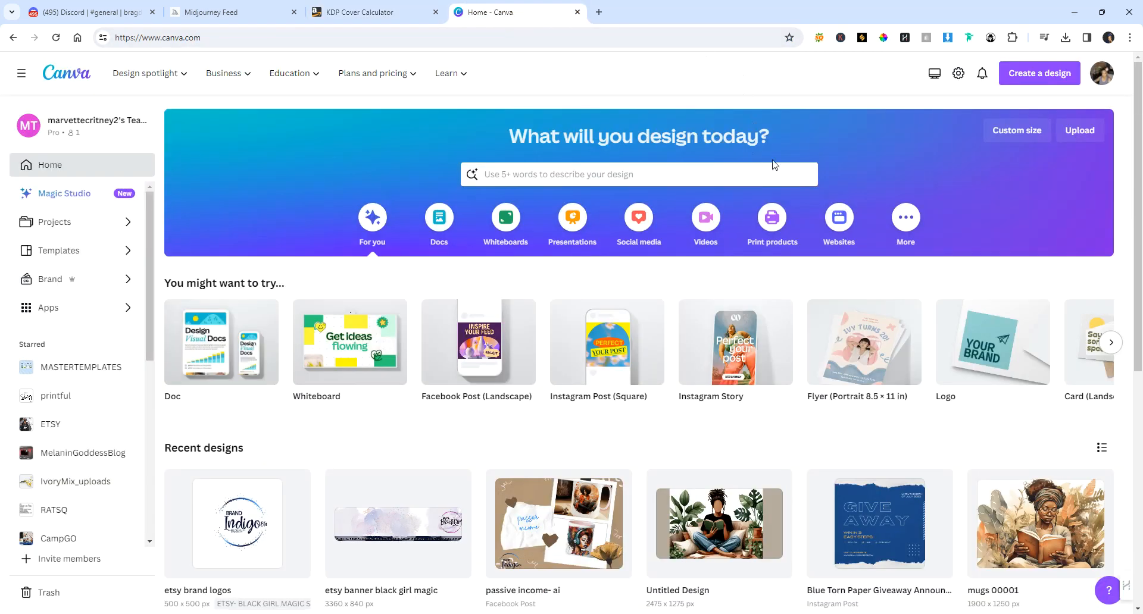
Step: Start a custom-size design with the copied width of 17.588 and change the unit to inches
{"action": "left_click", "coordinate": [1020, 127]}
{"action": "left_click", "coordinate": [873, 185]}
{"action": "right_click", "coordinate": [873, 188]}
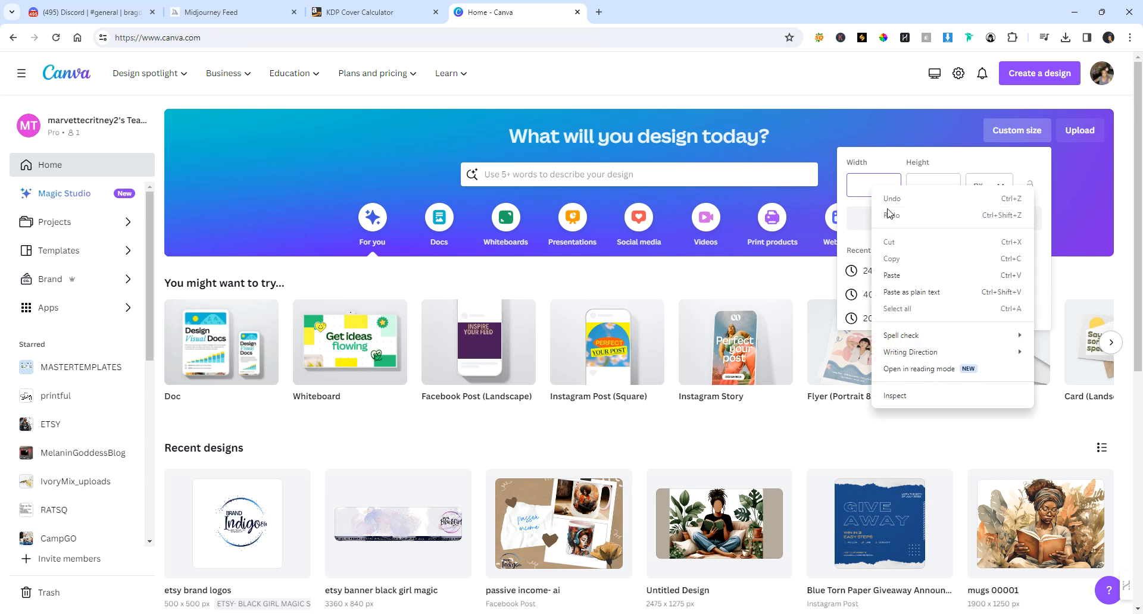
{"action": "left_click", "coordinate": [910, 275]}
{"action": "left_click", "coordinate": [932, 188]}
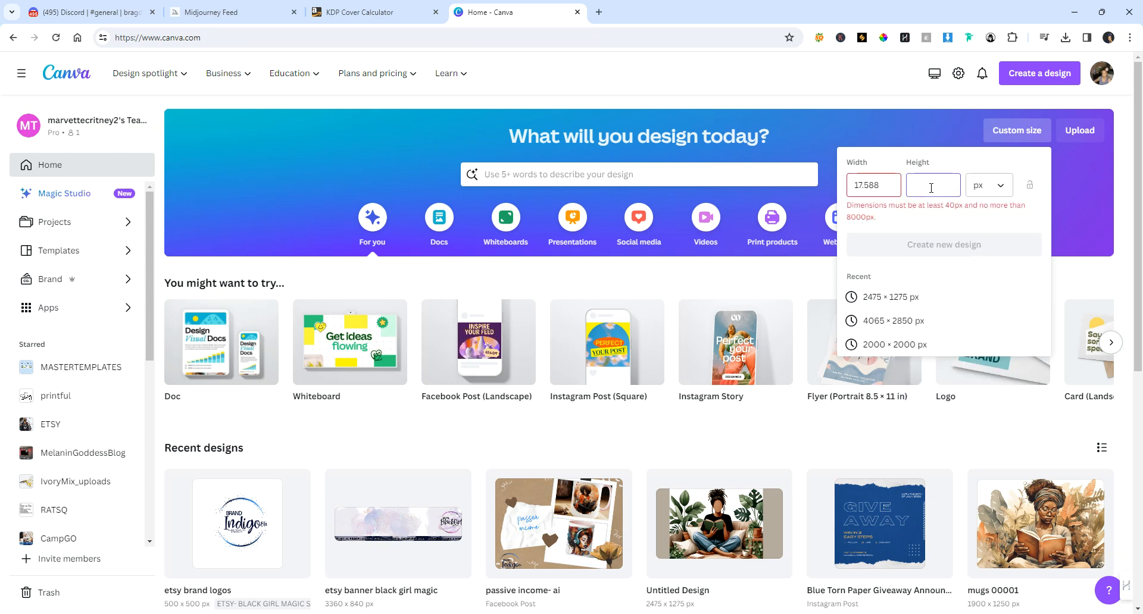
{"action": "left_click", "coordinate": [1002, 184]}
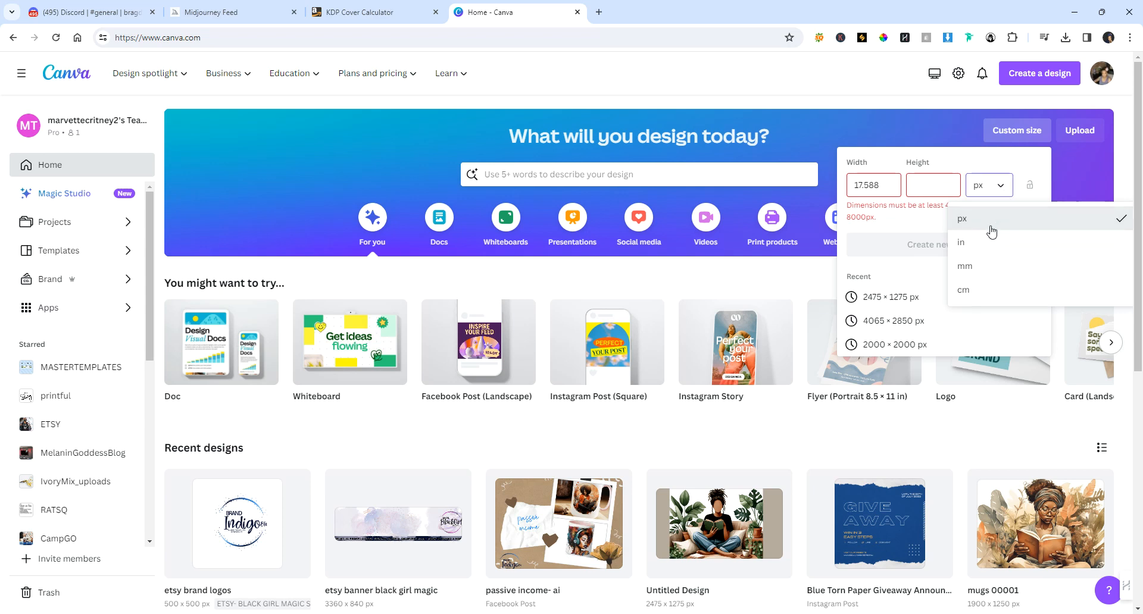
{"action": "left_click", "coordinate": [977, 243]}
Step: Set the custom width to 17.588 in and the height to 11.25 in, and create the new design
{"action": "left_click_drag", "start_coordinate": [883, 184], "coordinate": [848, 185]}
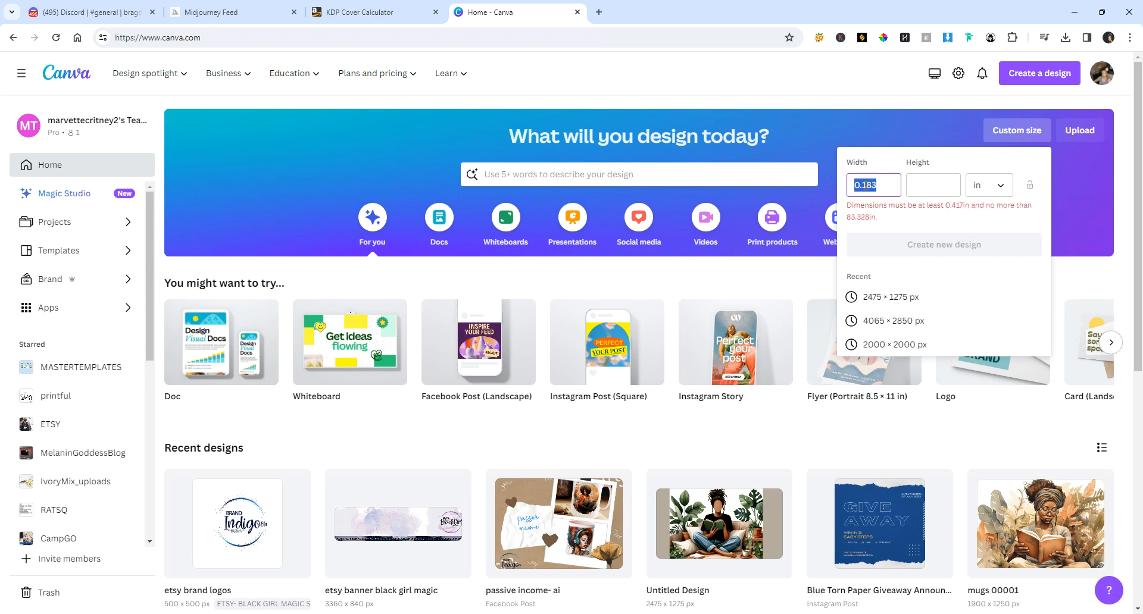
{"action": "right_click", "coordinate": [865, 184]}
{"action": "left_click", "coordinate": [907, 233]}
{"action": "left_click", "coordinate": [930, 185]}
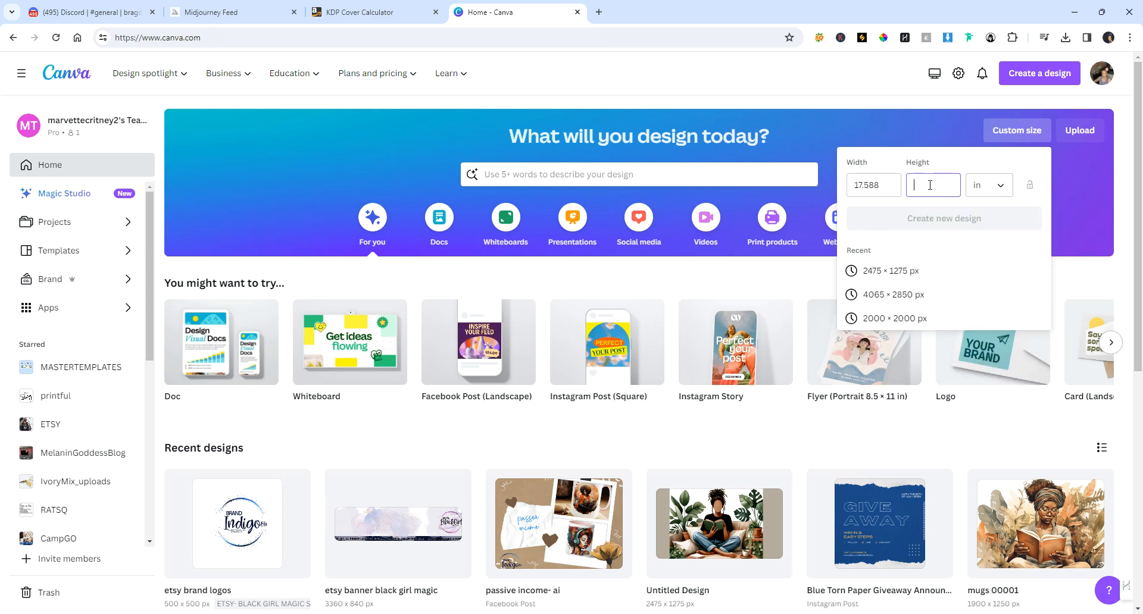
{"action": "type", "text": "11.25"}
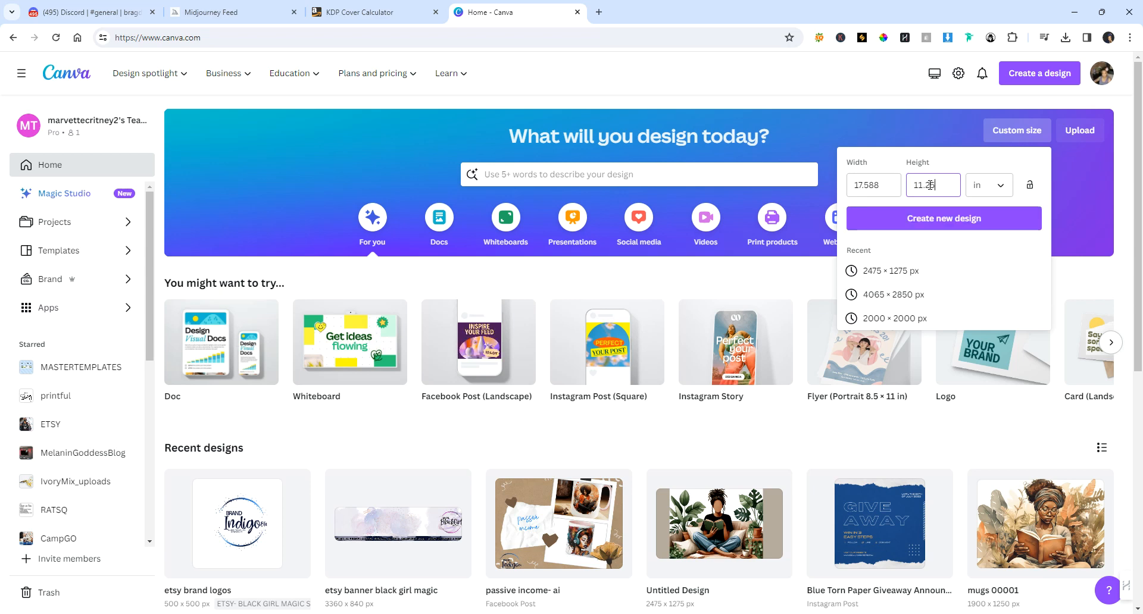
{"action": "left_click", "coordinate": [944, 218]}
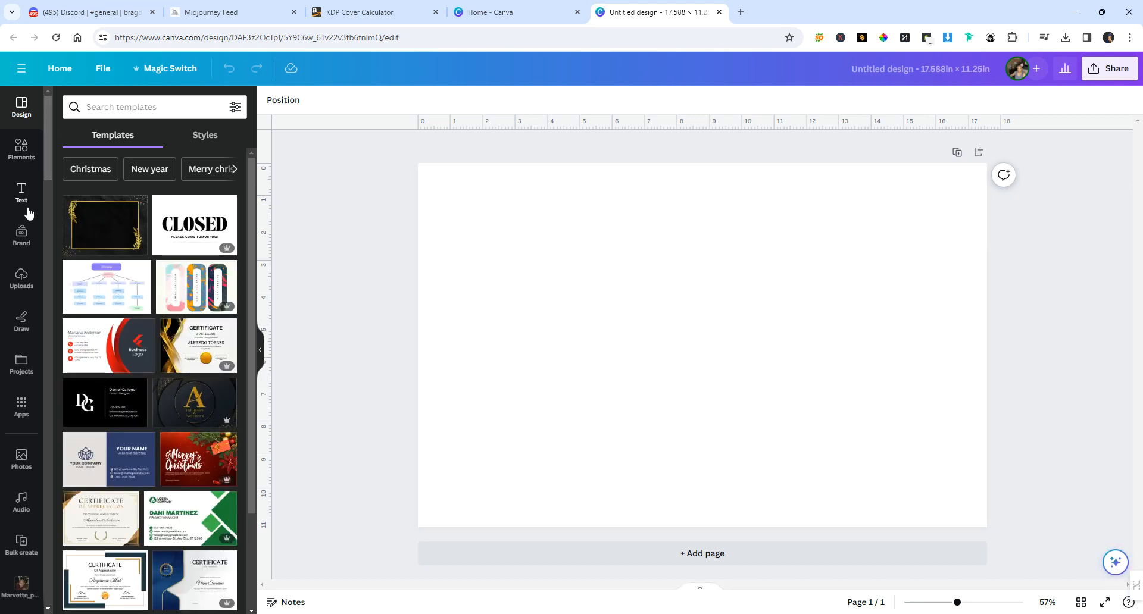
Step: Upload the template image PAPERBACK_8.500x11.000_150_BW_WHITE_en_US from Downloads to the design's uploads
{"action": "left_click", "coordinate": [22, 278]}
{"action": "left_click", "coordinate": [173, 136]}
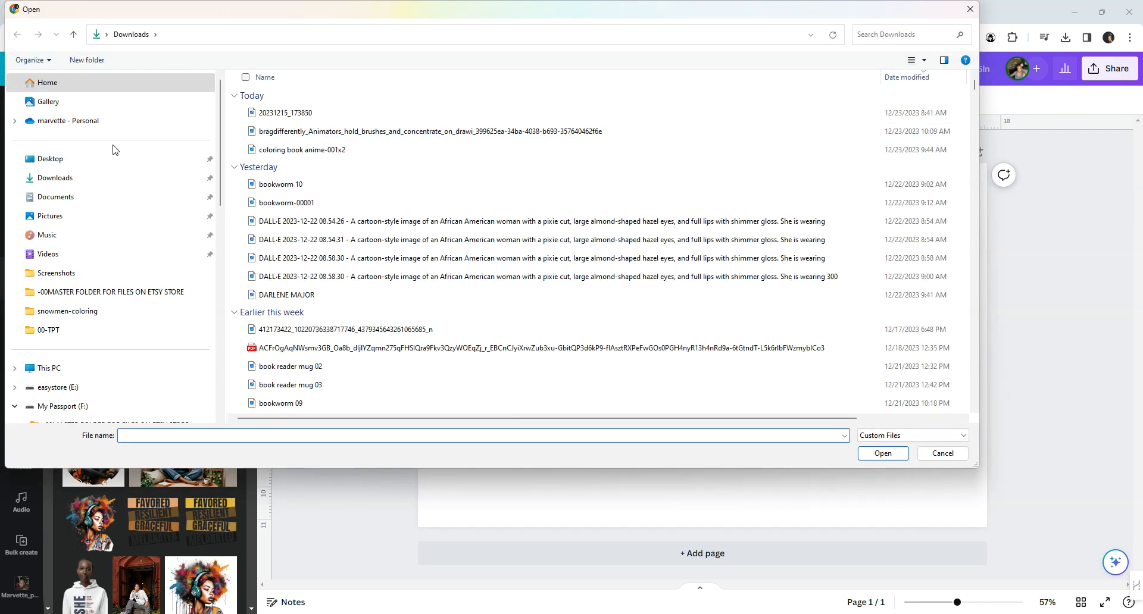
{"action": "left_click", "coordinate": [336, 115]}
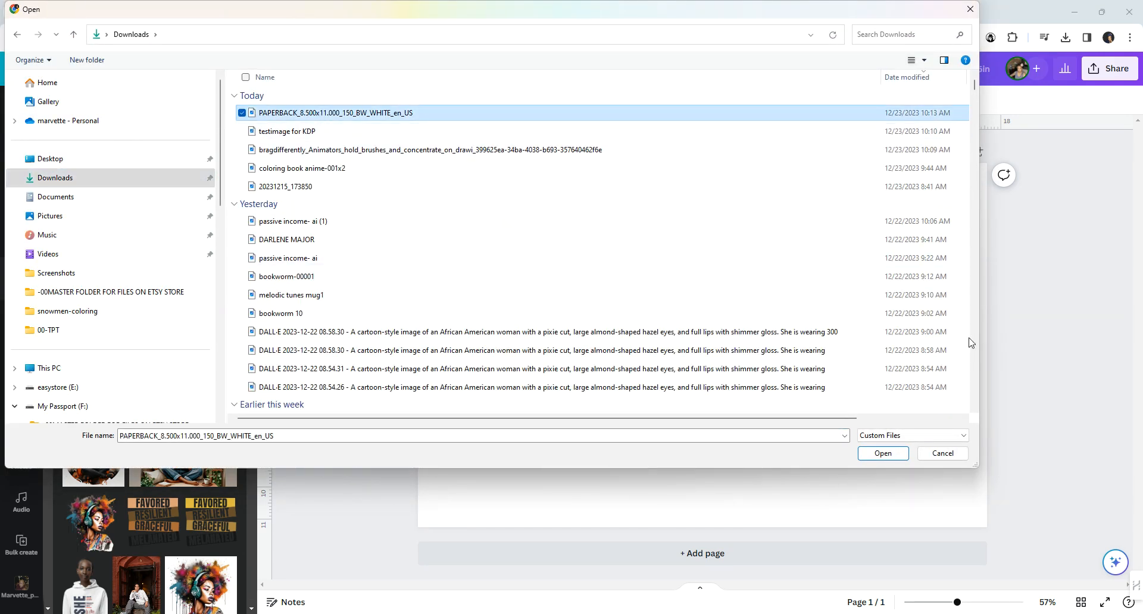
{"action": "left_click", "coordinate": [883, 454]}
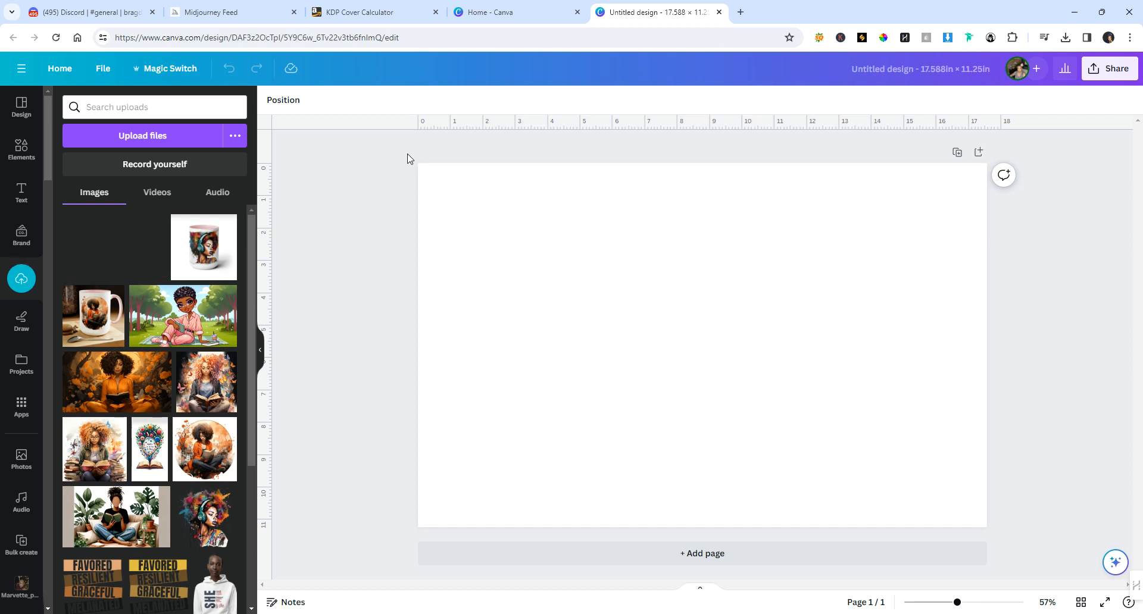
Step: Place the uploaded cover template on the page and enlarge it to fill the page edge to edge
{"action": "left_click_drag", "start_coordinate": [115, 250], "coordinate": [476, 239]}
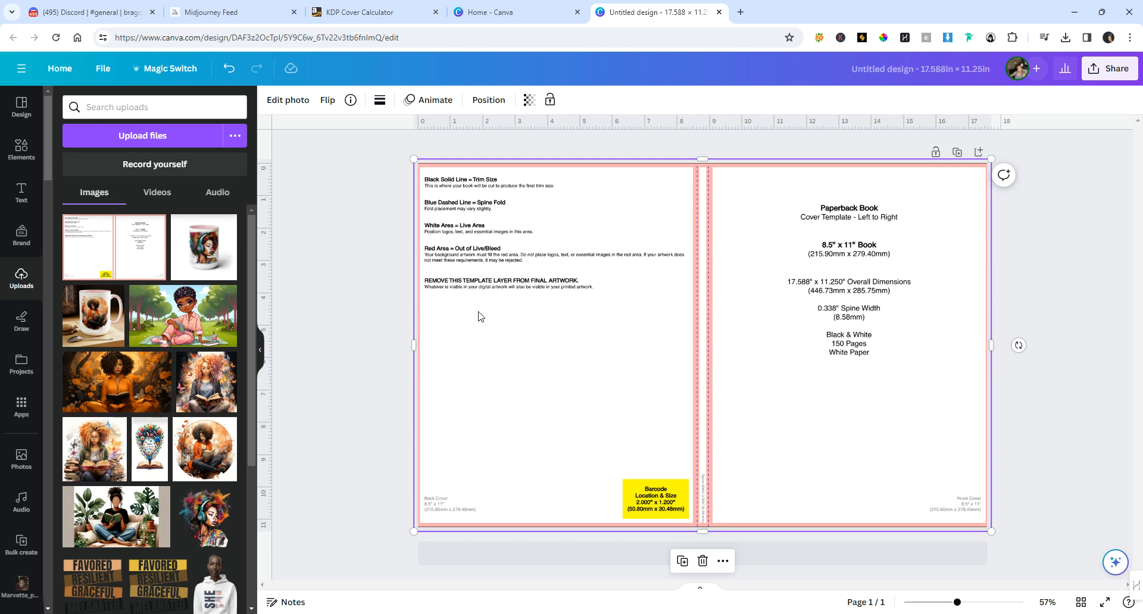
{"action": "key", "text": "Delete"}
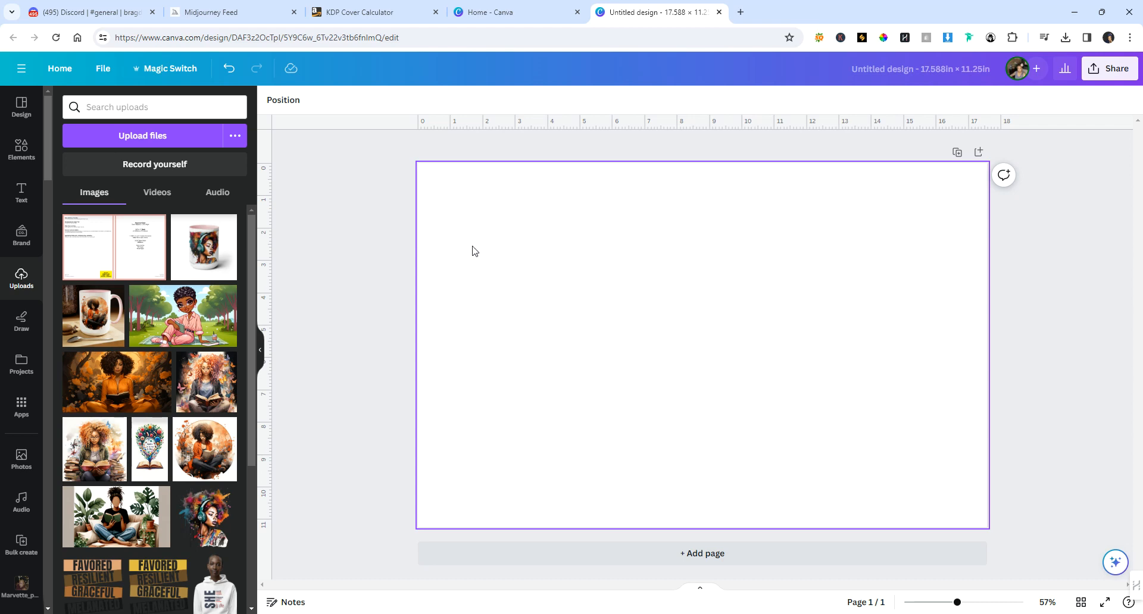
{"action": "left_click", "coordinate": [102, 256]}
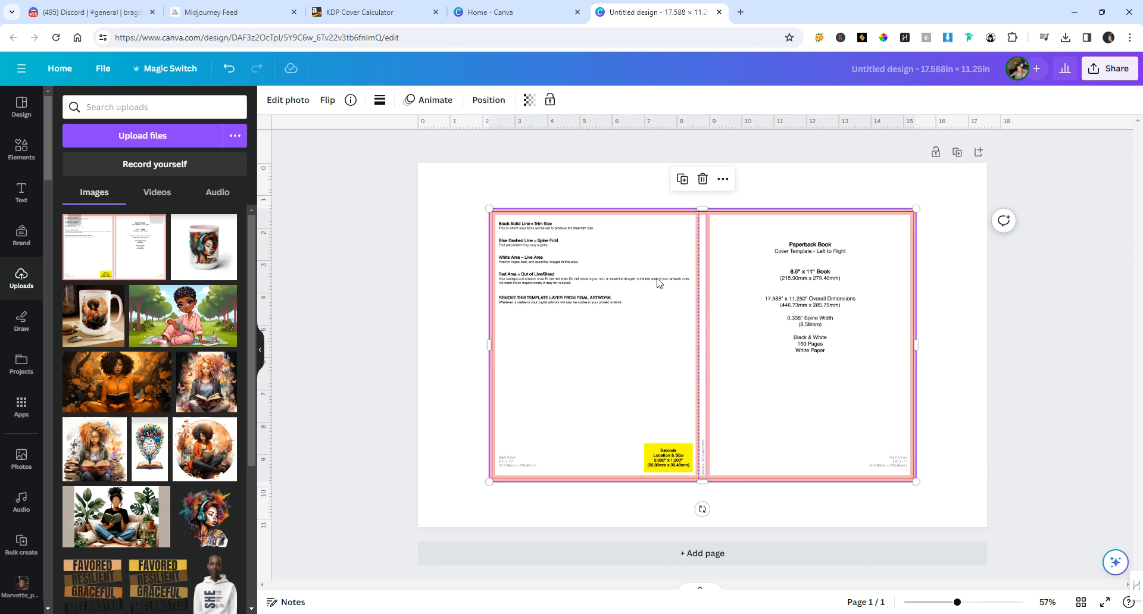
{"action": "left_click_drag", "start_coordinate": [661, 278], "coordinate": [593, 235]}
{"action": "left_click_drag", "start_coordinate": [846, 437], "coordinate": [1009, 501]}
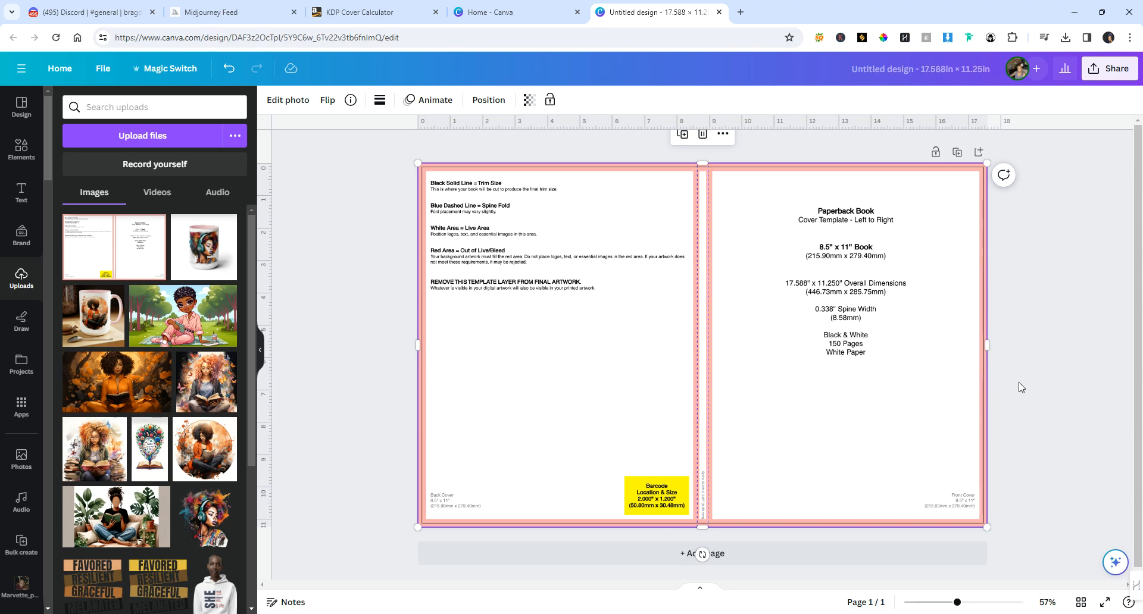
{"action": "left_click", "coordinate": [1015, 339]}
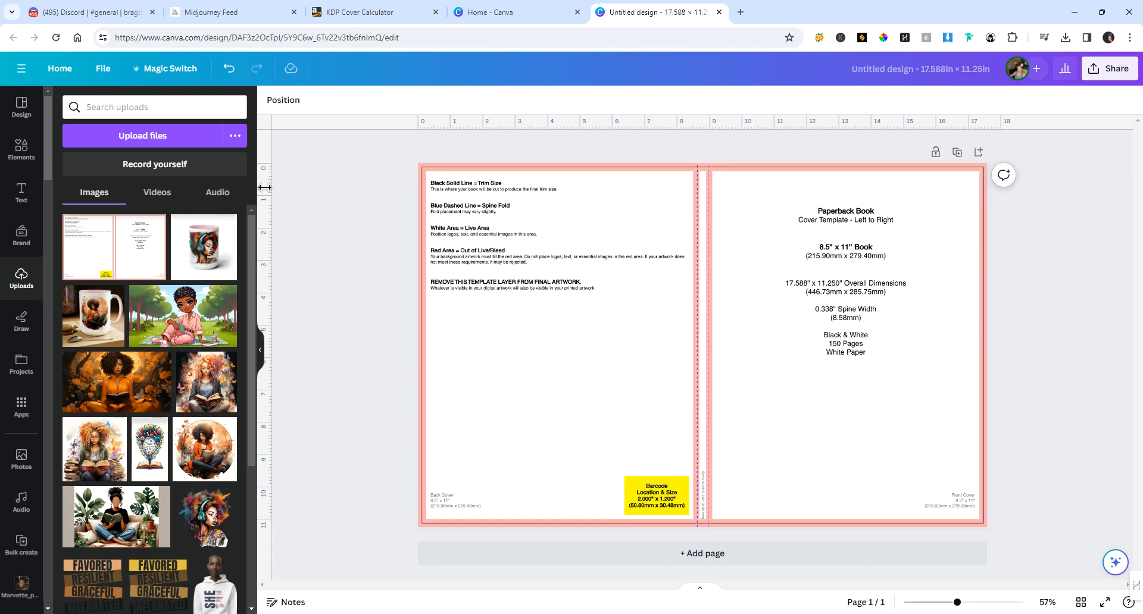
Step: Upload the image "testimage for KDP" from Downloads
{"action": "left_click", "coordinate": [143, 137]}
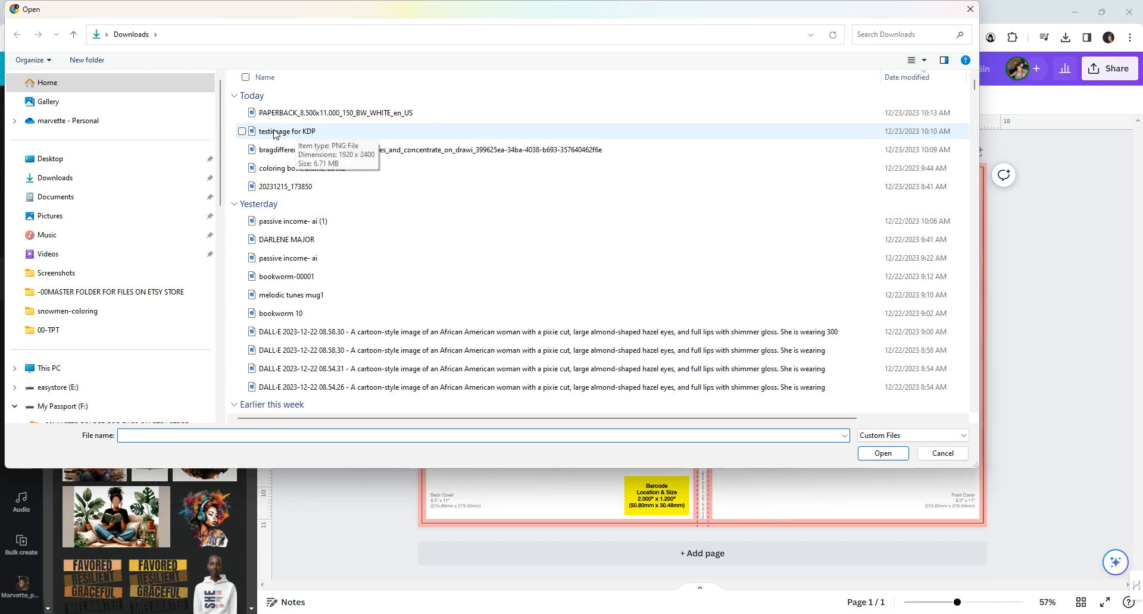
{"action": "left_click", "coordinate": [285, 132]}
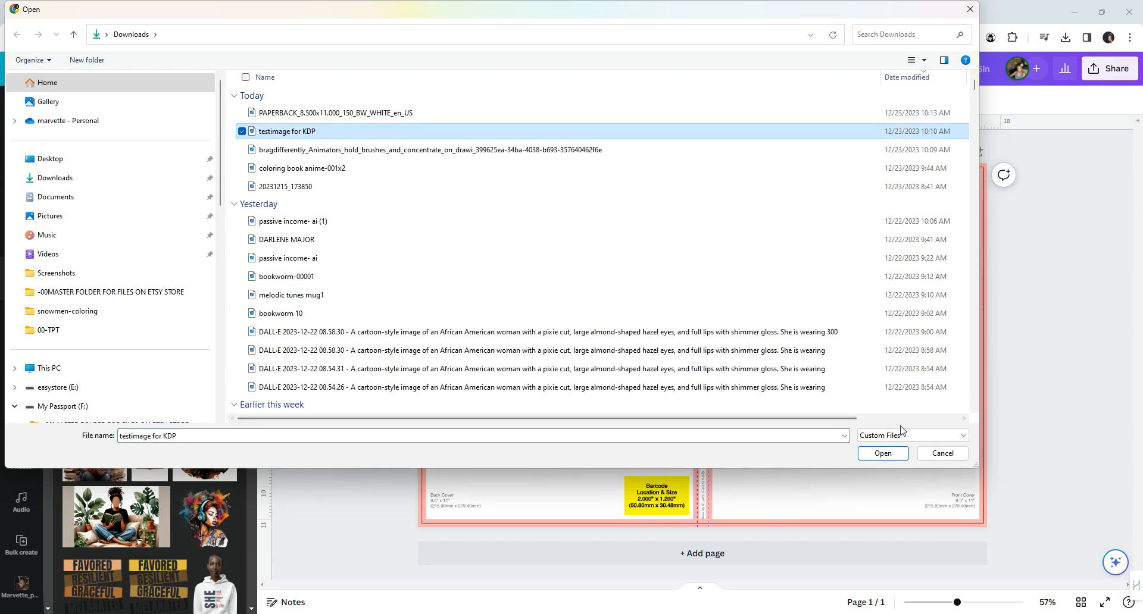
{"action": "left_click", "coordinate": [881, 454]}
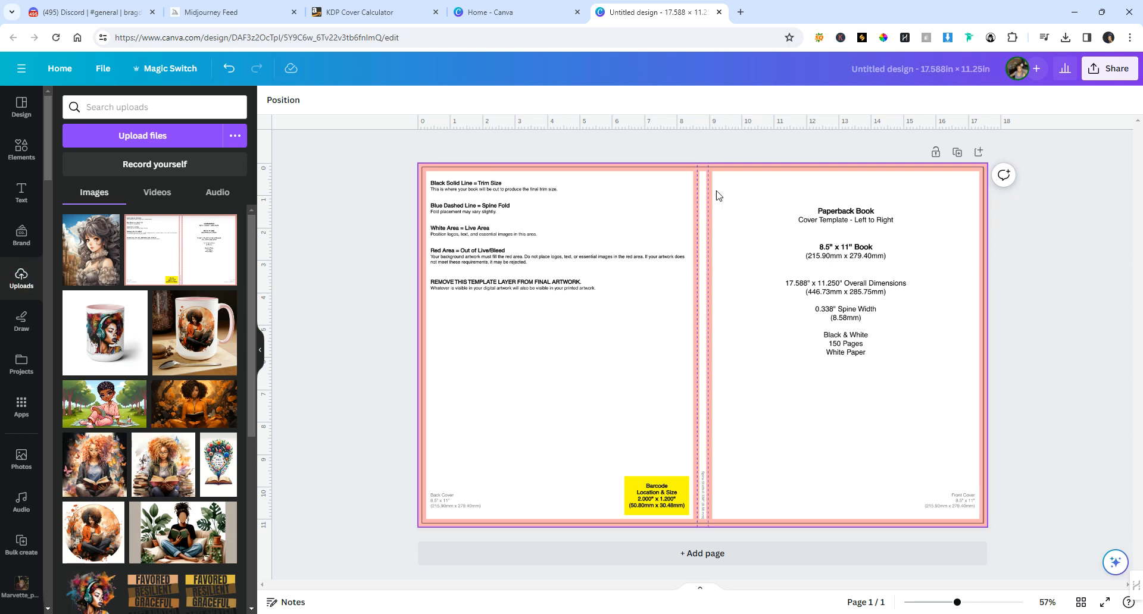
Step: Place the uploaded anime image on the front cover beside the spine and enlarge it to cover the full front
{"action": "left_click", "coordinate": [83, 255]}
{"action": "left_click_drag", "start_coordinate": [719, 321], "coordinate": [824, 281]}
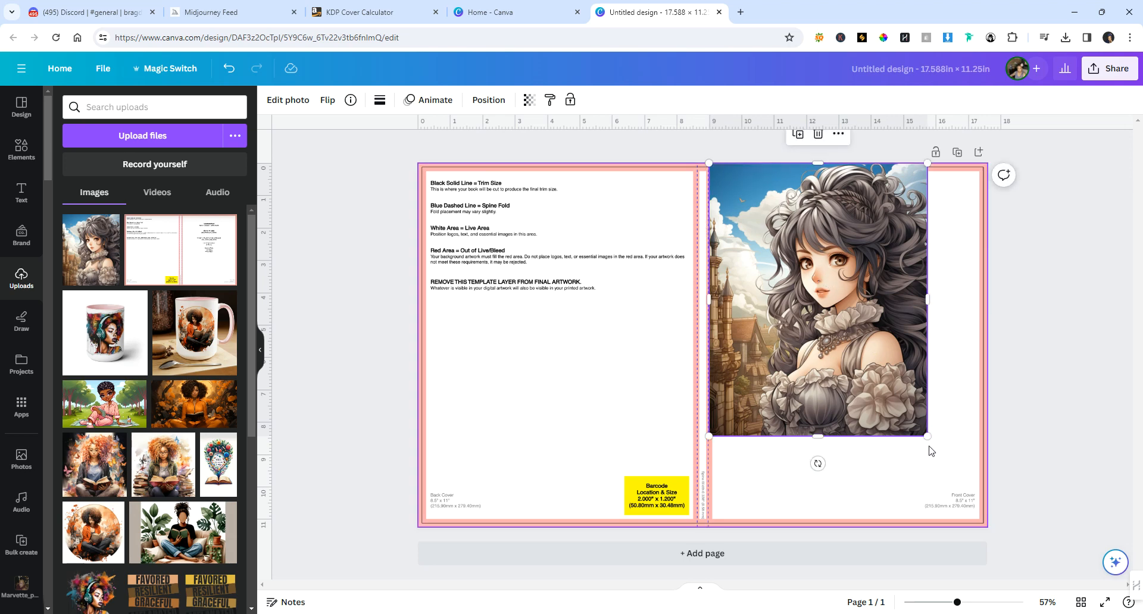
{"action": "left_click_drag", "start_coordinate": [927, 438], "coordinate": [1005, 523]}
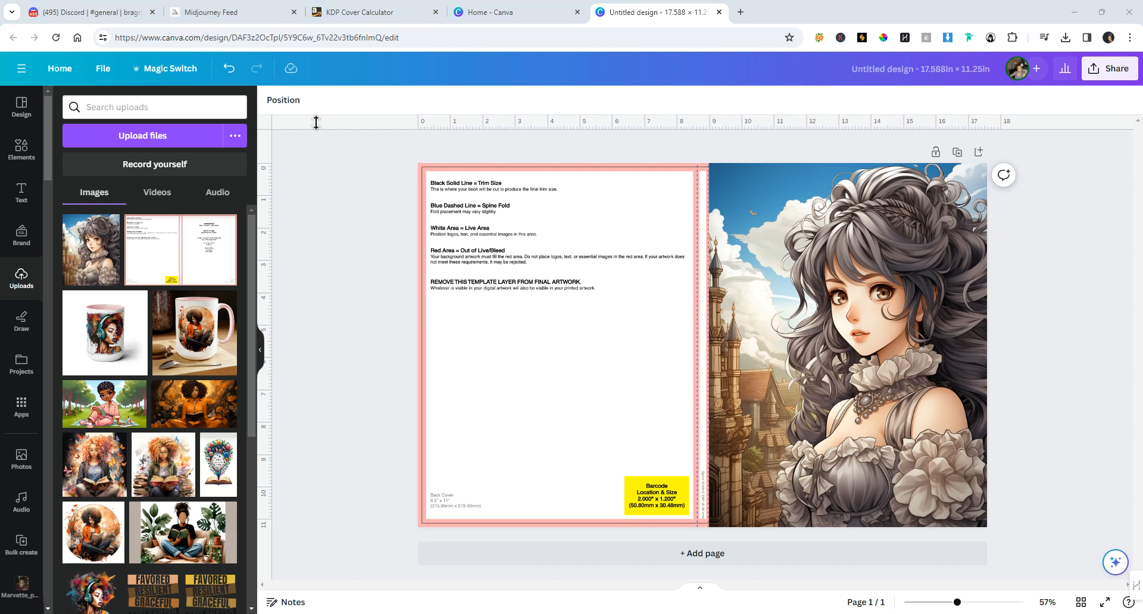
{"action": "left_click", "coordinate": [712, 164]}
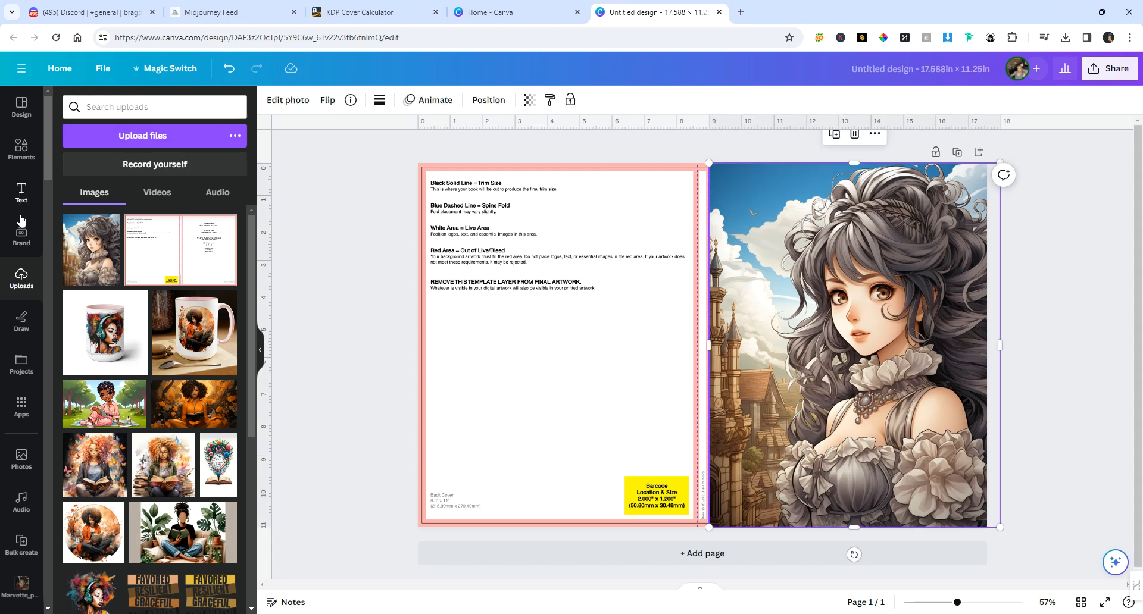
Step: Add a heading text box, enlarge it to a font size of about 87.9 and move it to the upper front cover
{"action": "left_click", "coordinate": [20, 194]}
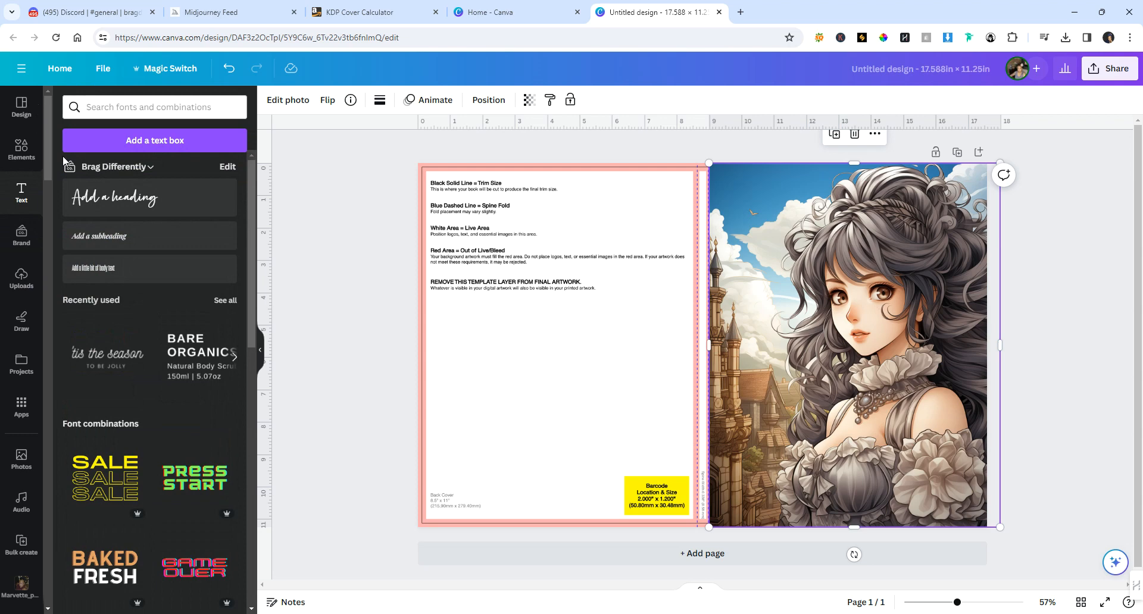
{"action": "left_click", "coordinate": [113, 197]}
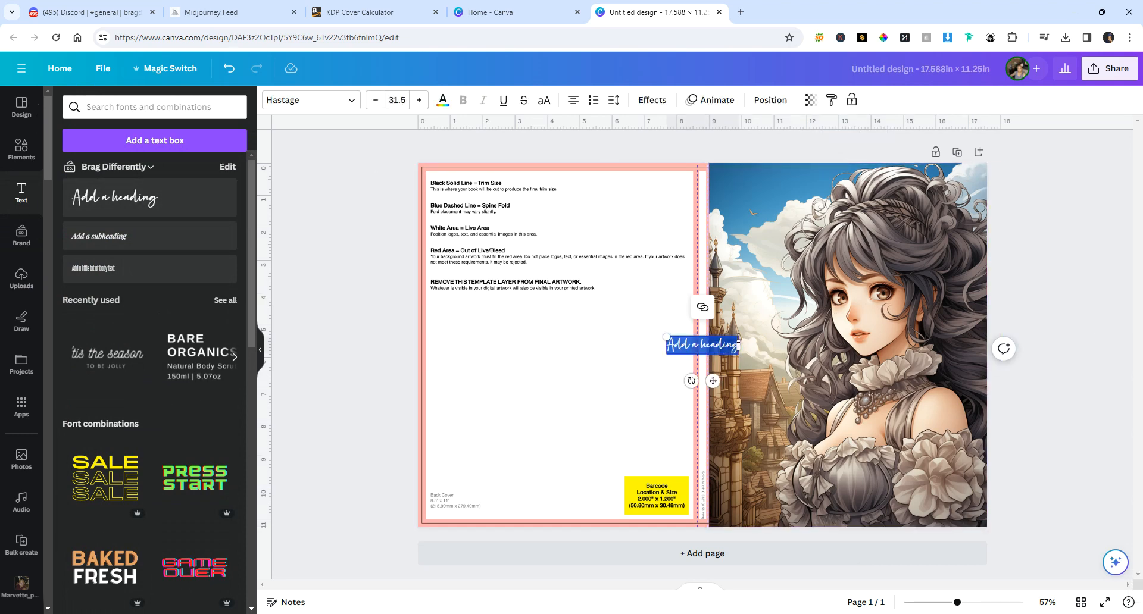
{"action": "left_click", "coordinate": [729, 343]}
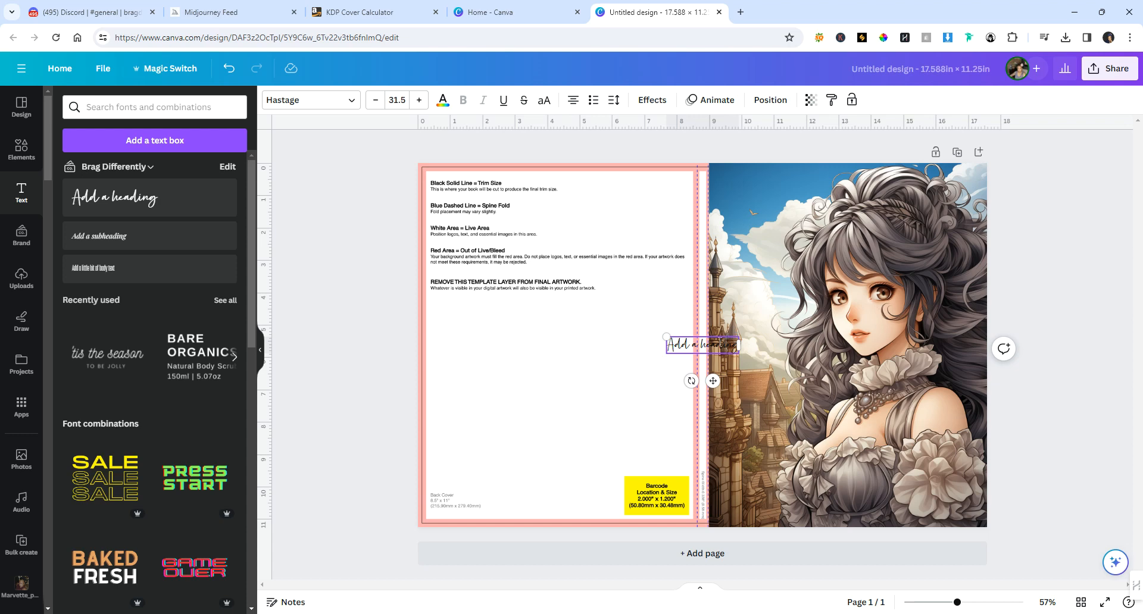
{"action": "left_click_drag", "start_coordinate": [666, 337], "coordinate": [622, 327]}
{"action": "left_click_drag", "start_coordinate": [741, 326], "coordinate": [826, 307]}
{"action": "left_click", "coordinate": [642, 299]}
{"action": "left_click_drag", "start_coordinate": [655, 330], "coordinate": [753, 206]}
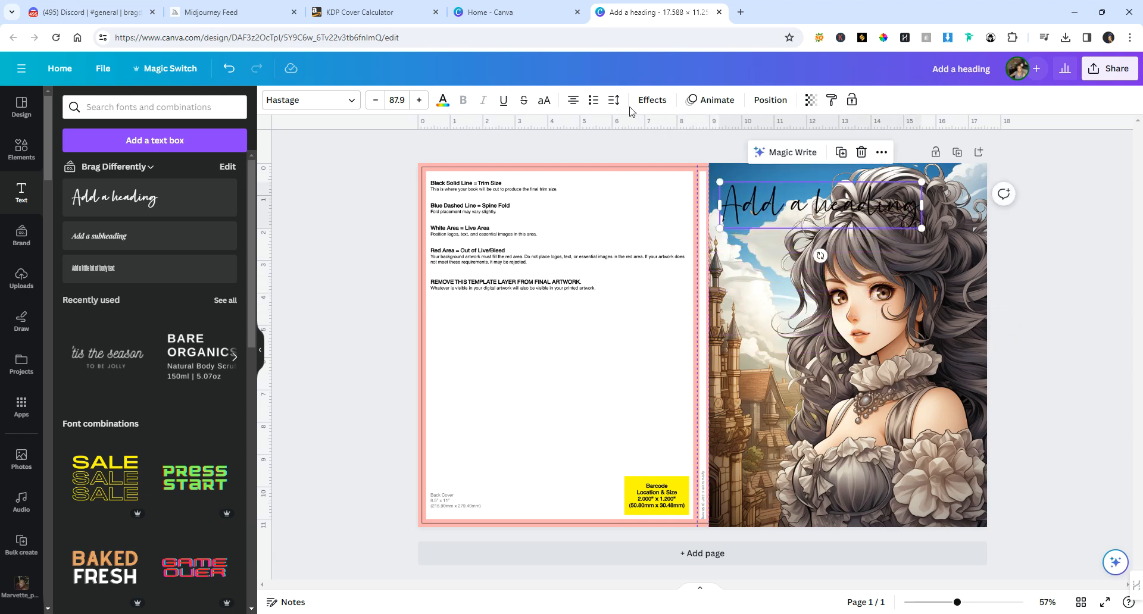
Step: Replace the heading text with "It's AnAnime Thing" and apply the brand colour #f4f4f4
{"action": "double_click", "coordinate": [759, 208]}
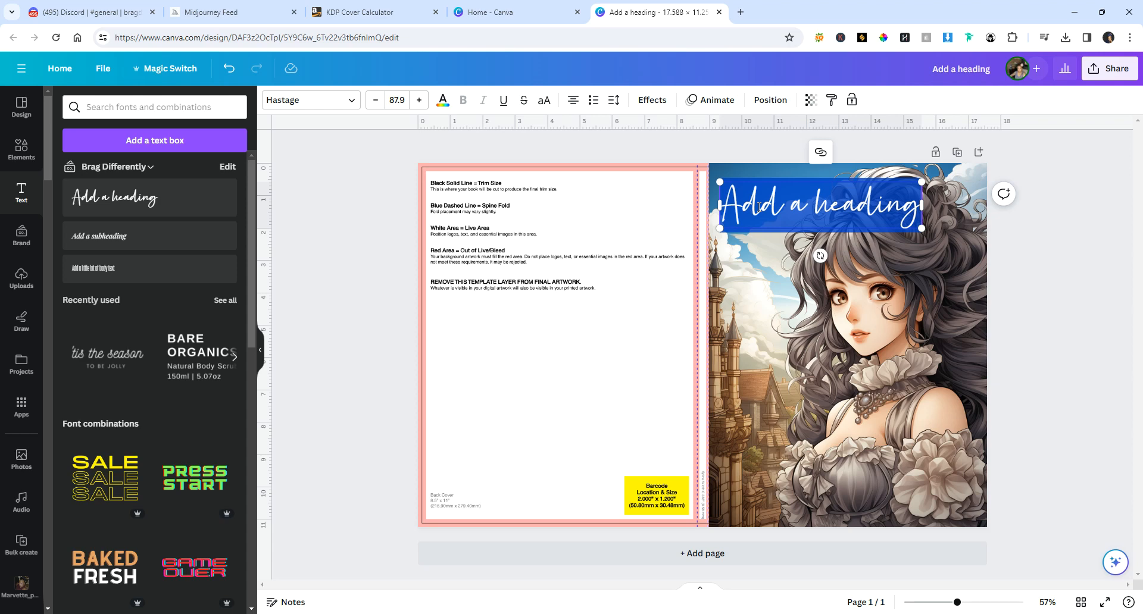
{"action": "type", "text": "This AnAnime Thing"}
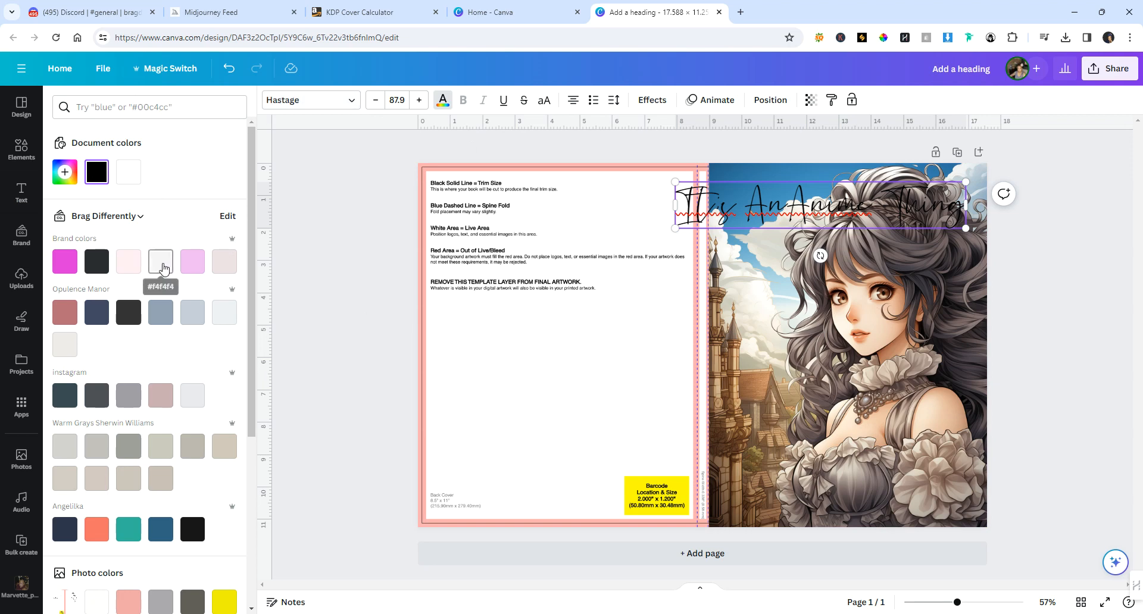
{"action": "left_click", "coordinate": [161, 262]}
Step: Select the whole title text and apply the Outline text effect
{"action": "left_click_drag", "start_coordinate": [962, 204], "coordinate": [678, 206]}
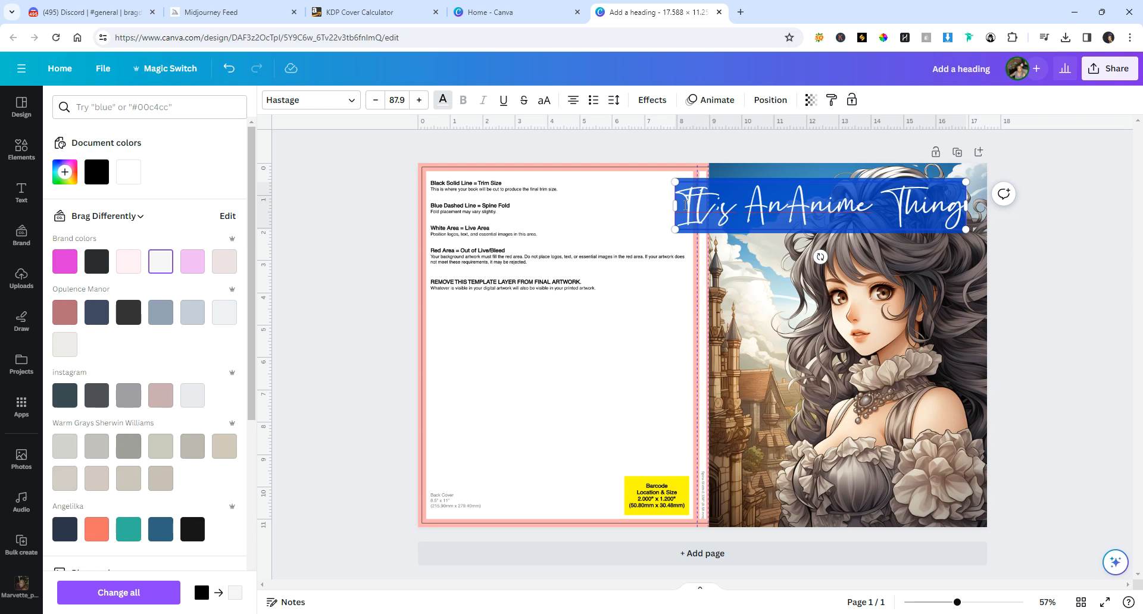
{"action": "left_click", "coordinate": [653, 101]}
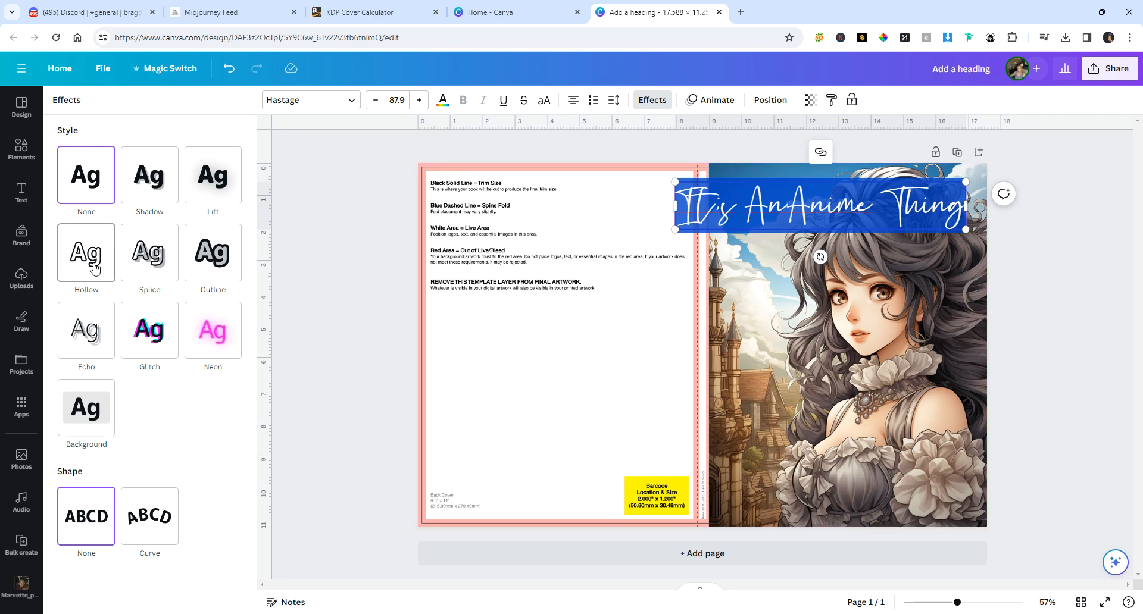
{"action": "left_click", "coordinate": [221, 256]}
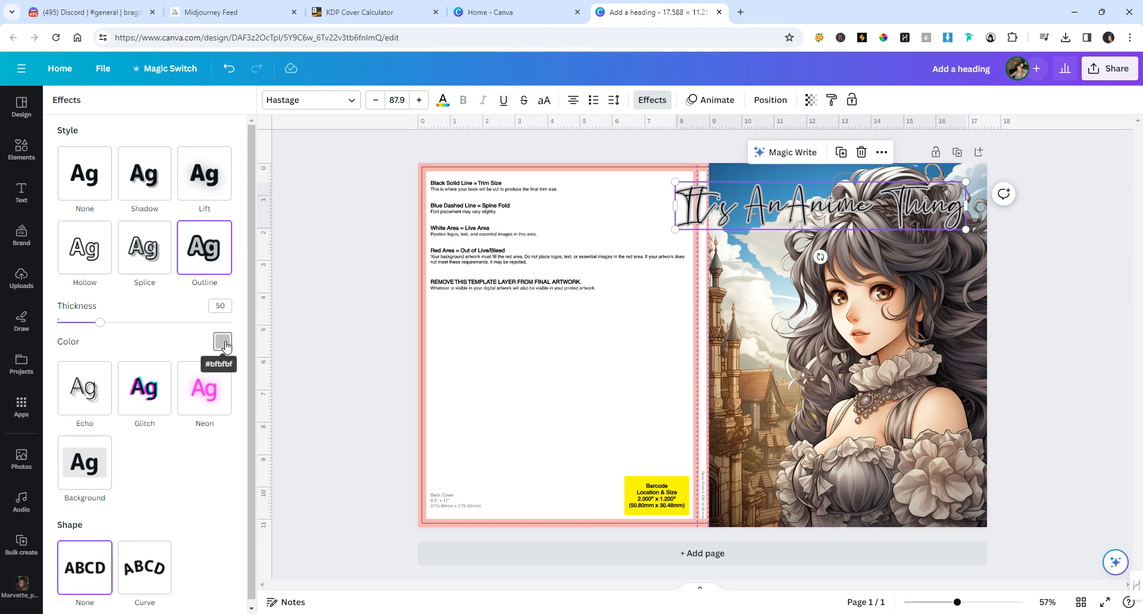
Step: Set the title's outline colour to the white document colour and change its font to Anton
{"action": "left_click", "coordinate": [222, 341]}
{"action": "left_click", "coordinate": [127, 407]}
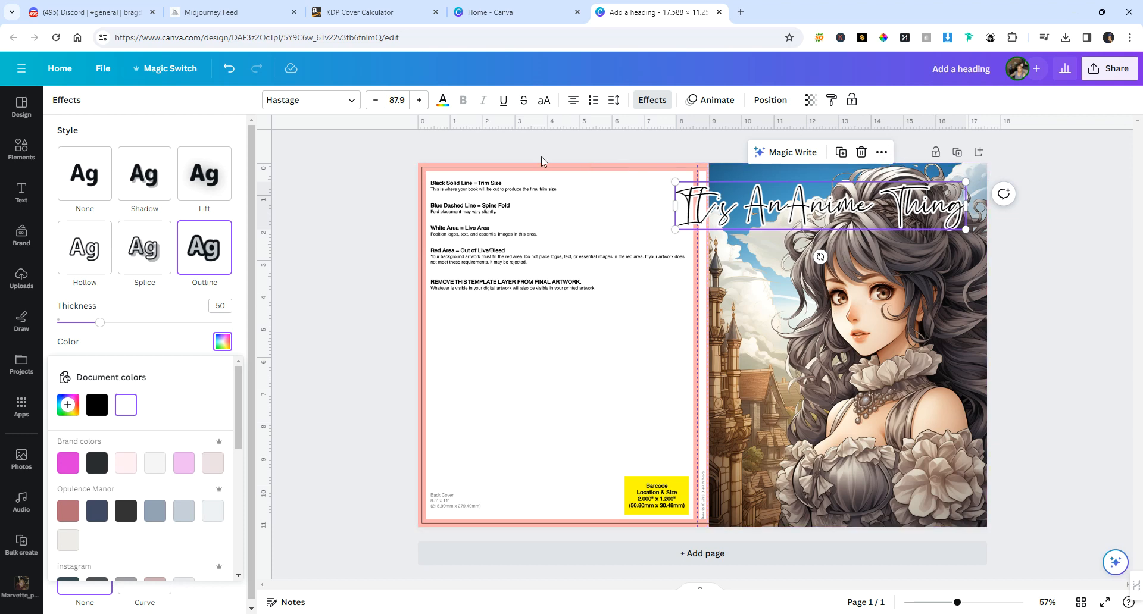
{"action": "left_click", "coordinate": [357, 113]}
{"action": "left_click", "coordinate": [351, 101]}
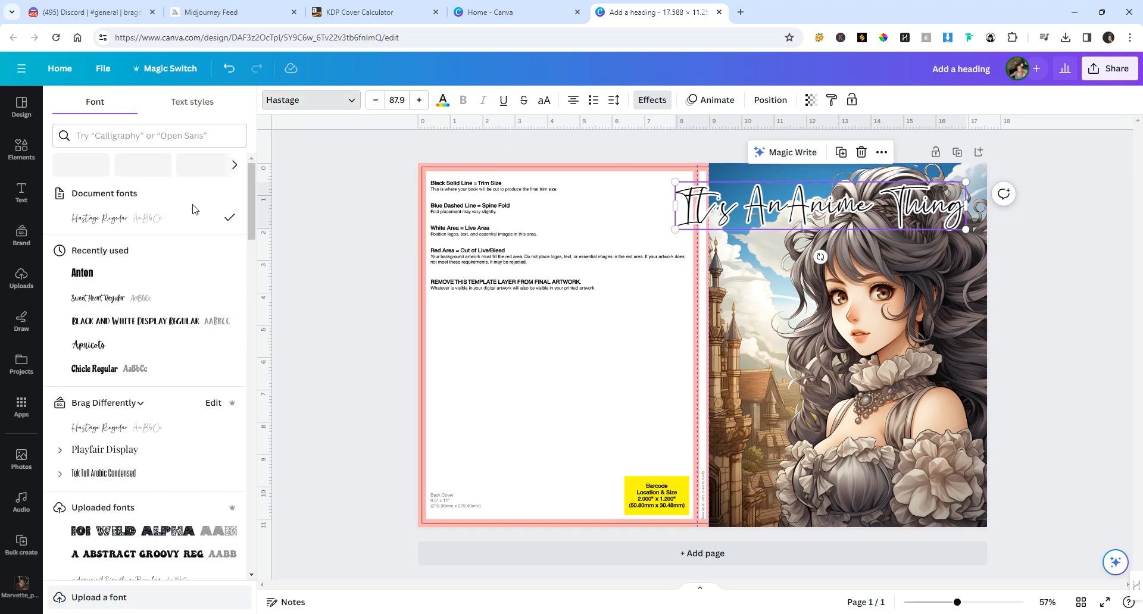
{"action": "left_click", "coordinate": [84, 273]}
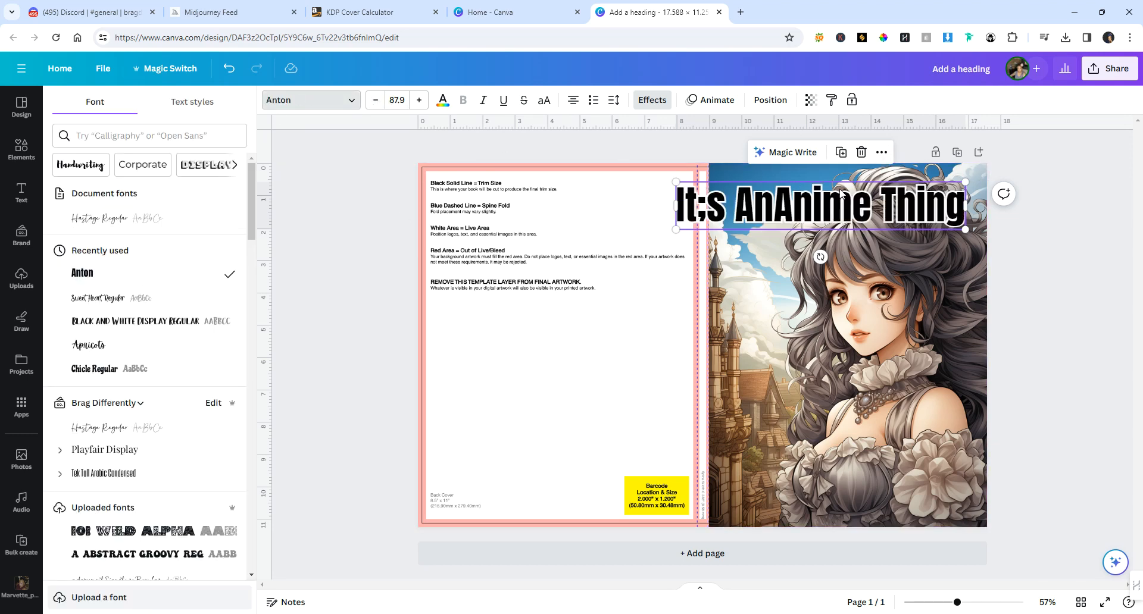
Step: Correct the title's first word to "It's" by replacing the semicolon with an apostrophe
{"action": "left_click", "coordinate": [732, 207]}
{"action": "double_click", "coordinate": [704, 207]}
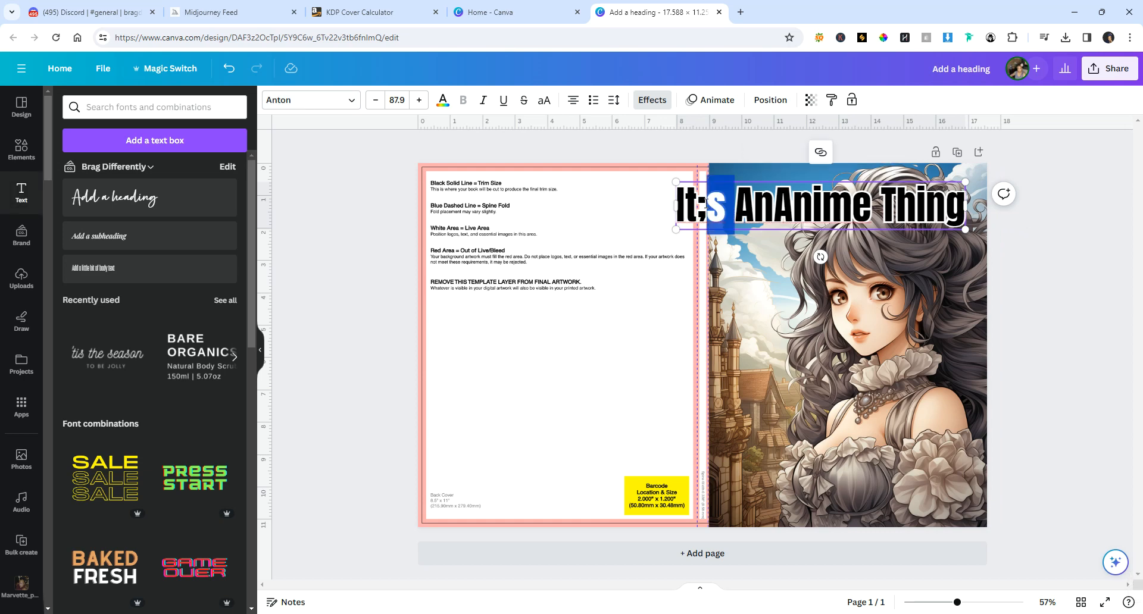
{"action": "left_click", "coordinate": [716, 200]}
{"action": "key", "text": "BackSpace"}
{"action": "type", "text": "'"}
{"action": "left_click", "coordinate": [369, 217]}
Step: Move the title onto the front cover and shrink it to a font size of about 73.8
{"action": "left_click_drag", "start_coordinate": [807, 202], "coordinate": [828, 201]}
{"action": "left_click_drag", "start_coordinate": [695, 229], "coordinate": [744, 219]}
{"action": "left_click", "coordinate": [1115, 266]}
Step: Insert a space between "An" and "Anime" in the title, and resize and reposition its text box on the front cover
{"action": "left_click", "coordinate": [833, 211]}
{"action": "left_click", "coordinate": [829, 207]}
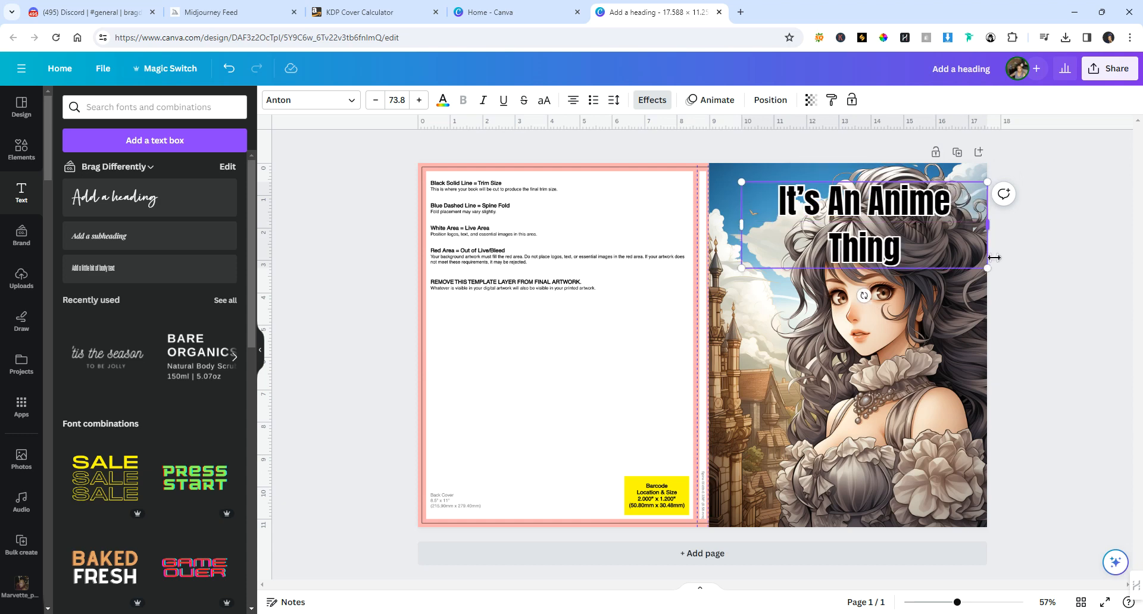
{"action": "left_click_drag", "start_coordinate": [988, 269], "coordinate": [984, 221]}
{"action": "left_click_drag", "start_coordinate": [887, 206], "coordinate": [875, 202]}
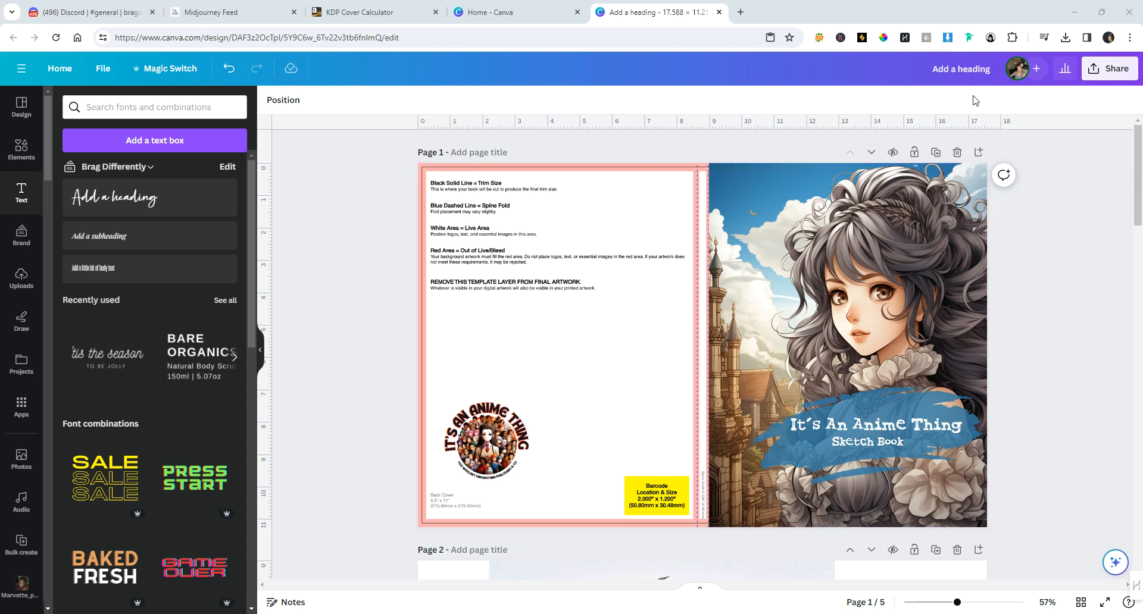
Step: Rename the design as "IT'S AN ANIME THING SKETCH BOOK V 2"
{"action": "left_click_drag", "start_coordinate": [997, 70], "coordinate": [922, 69]}
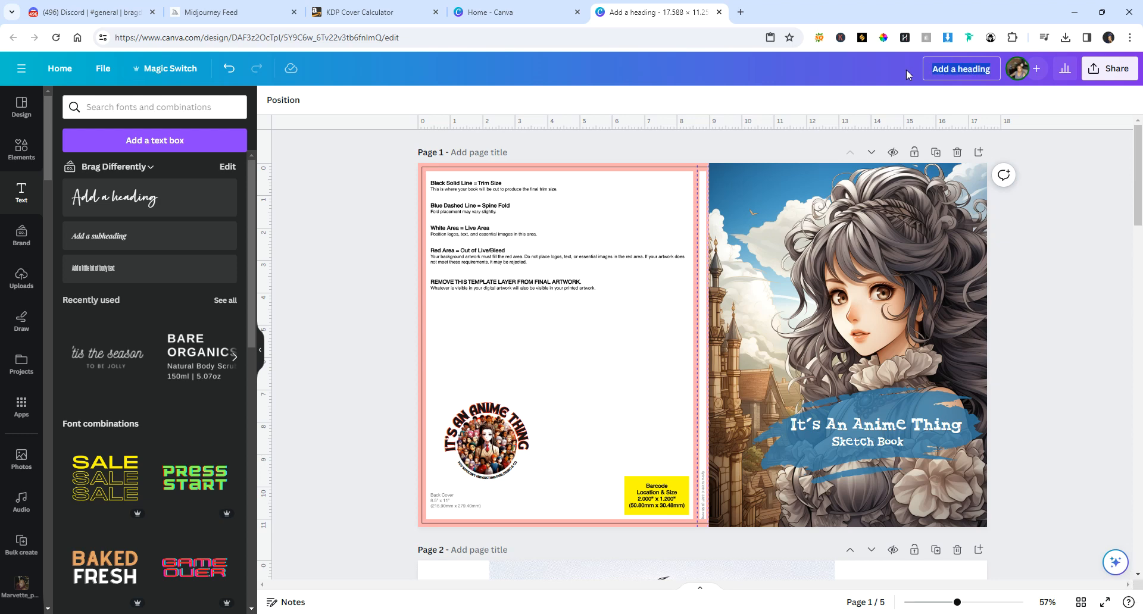
{"action": "type", "text": "IT'S"}
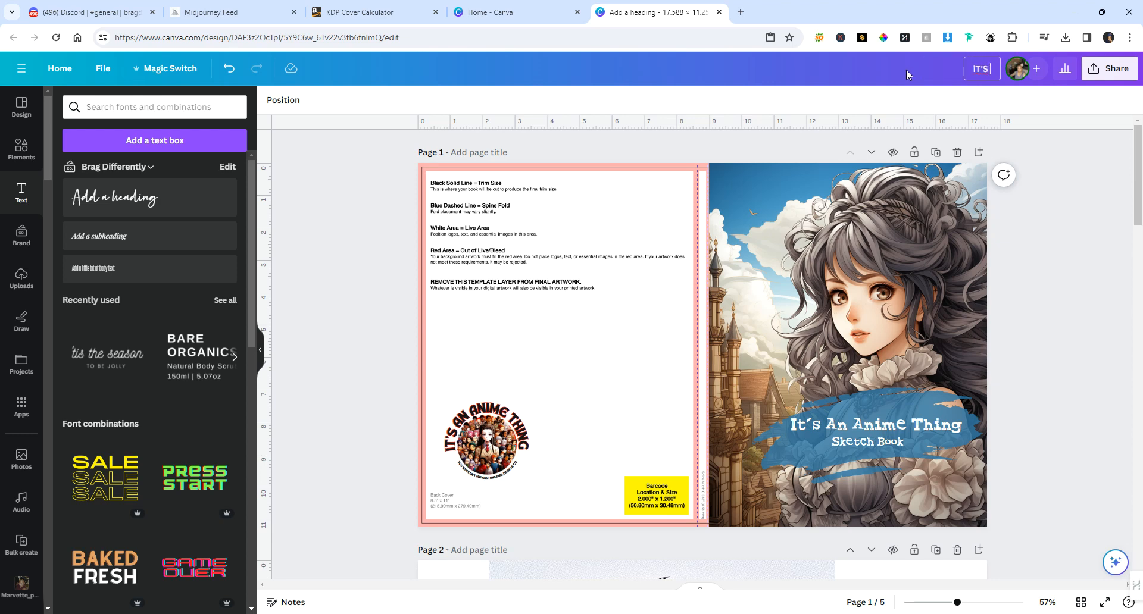
{"action": "type", "text": " AN ANIME THING SKETCH BOOK"}
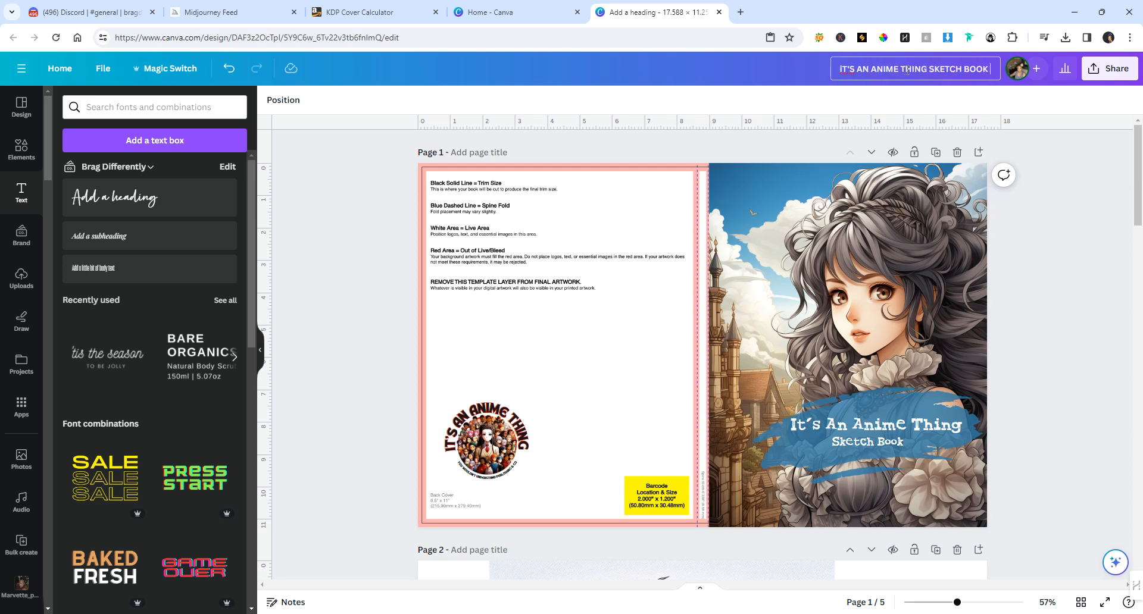
{"action": "type", "text": " V"}
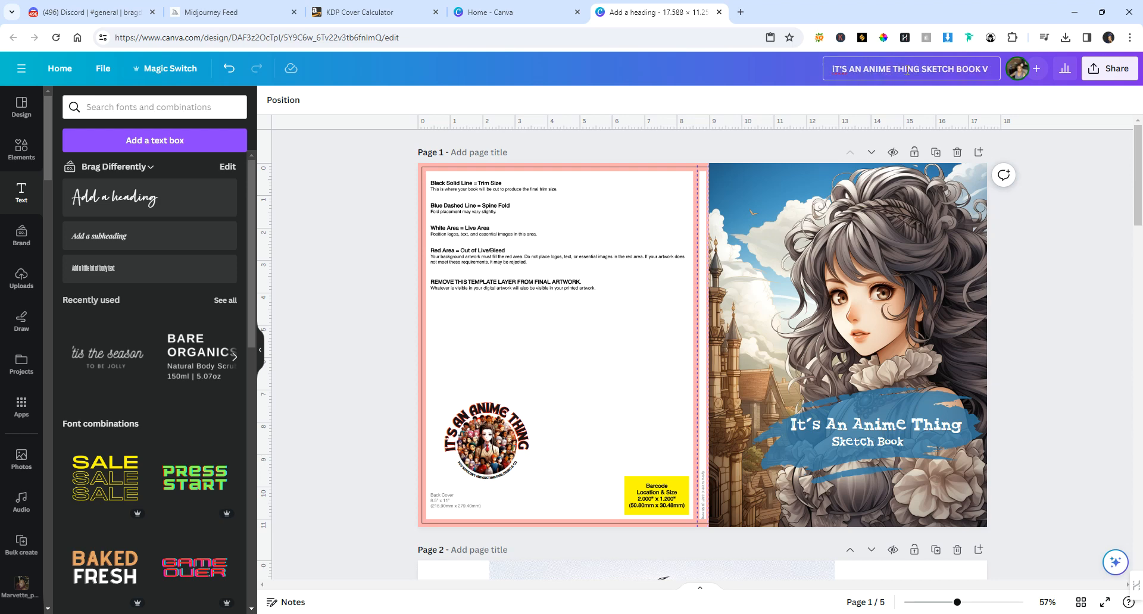
{"action": "type", "text": " 2"}
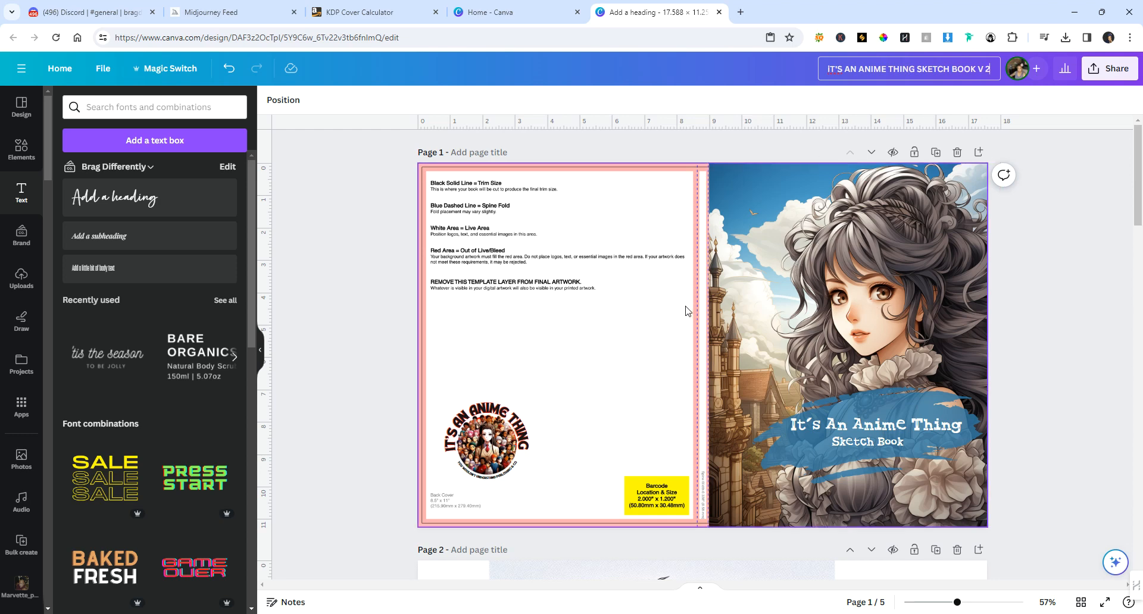
Step: Set the KDP template image's transparency to 0 on page 1
{"action": "left_click", "coordinate": [669, 312]}
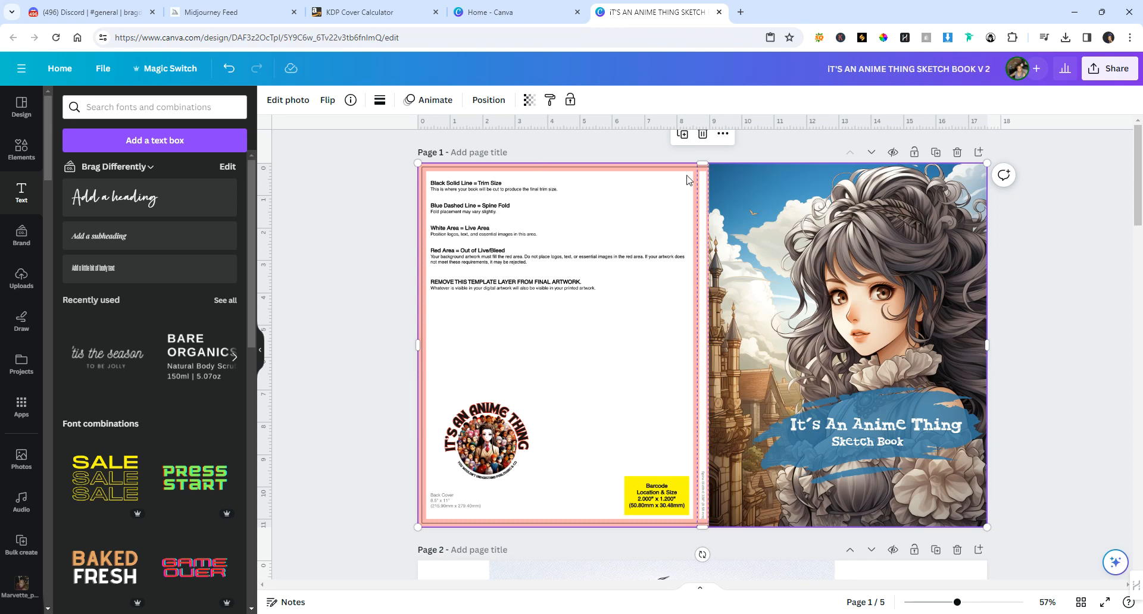
{"action": "left_click", "coordinate": [534, 106]}
{"action": "left_click_drag", "start_coordinate": [530, 148], "coordinate": [407, 153]}
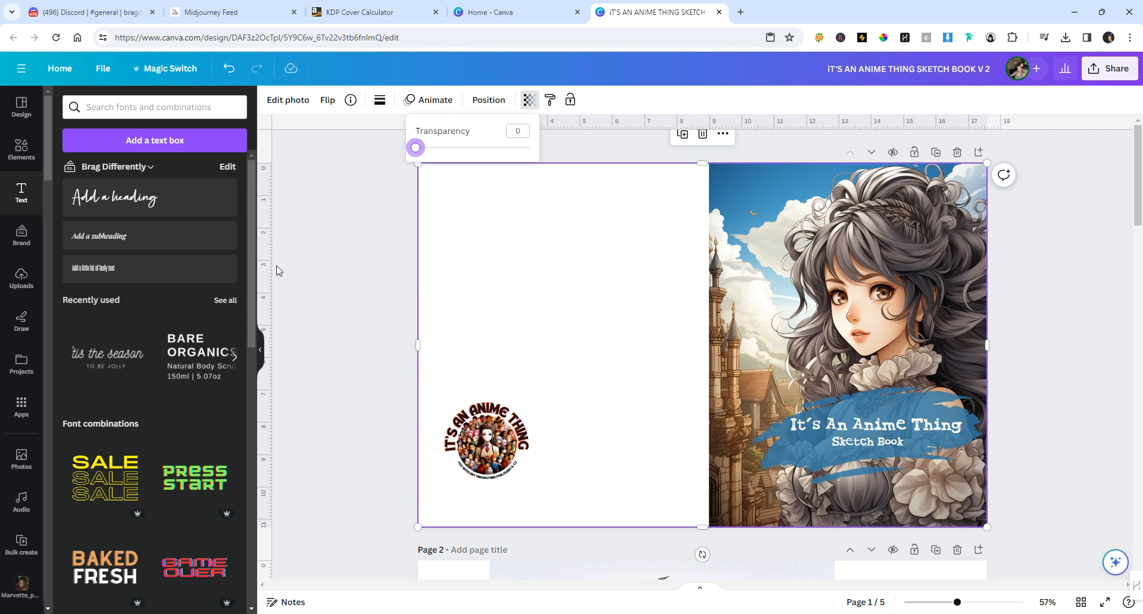
Step: Download all pages as PDF Print with Flatten PDF enabled and the CMYK (best for professional printing) color profile
{"action": "left_click", "coordinate": [1120, 71]}
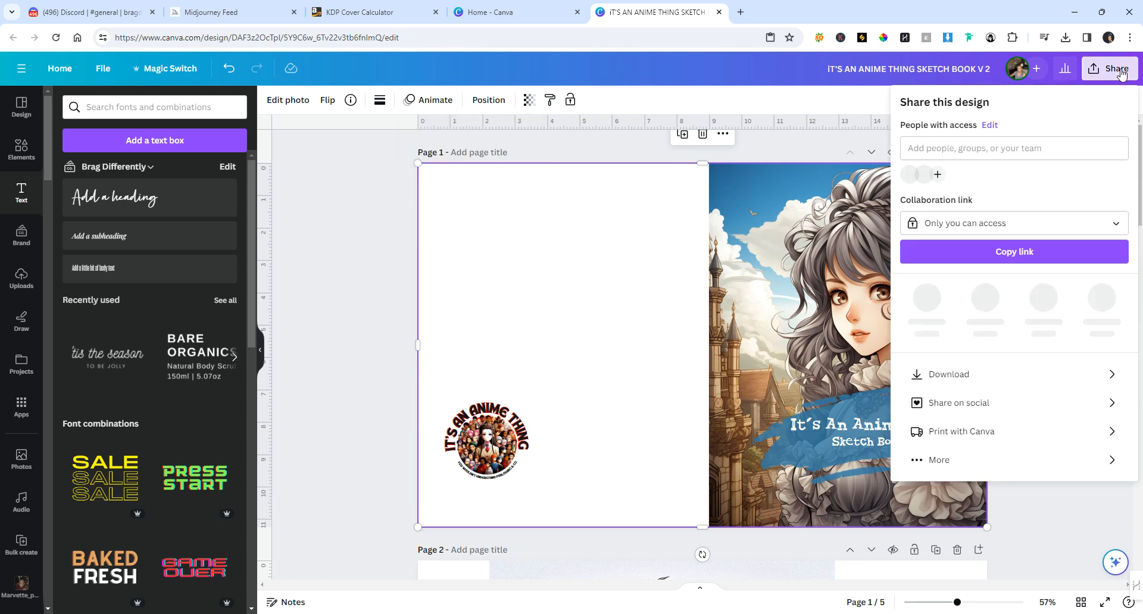
{"action": "left_click", "coordinate": [964, 370]}
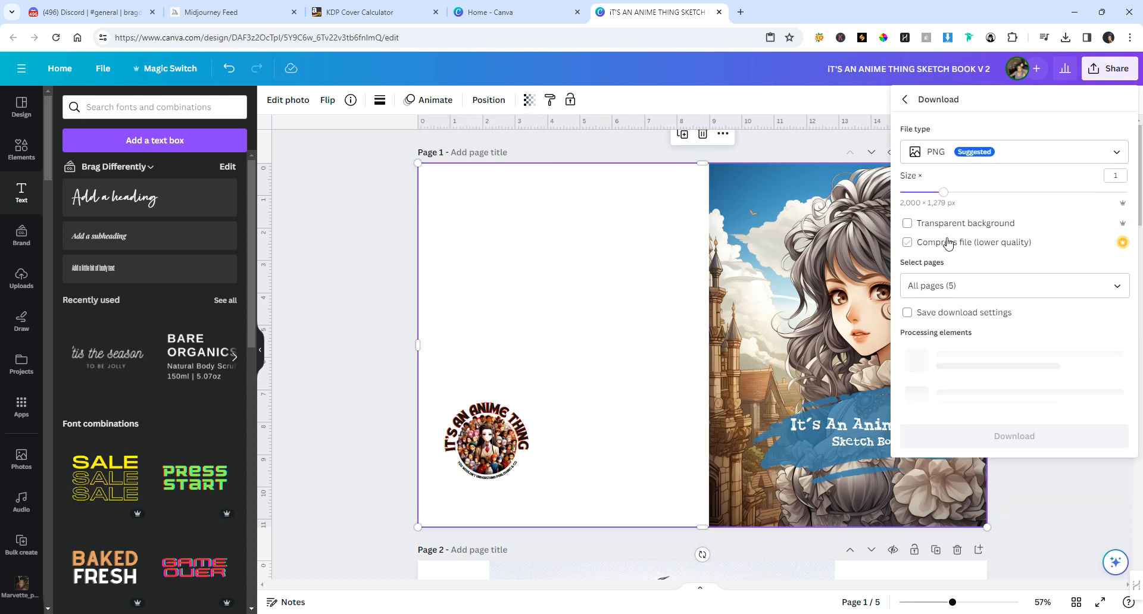
{"action": "left_click", "coordinate": [951, 156]}
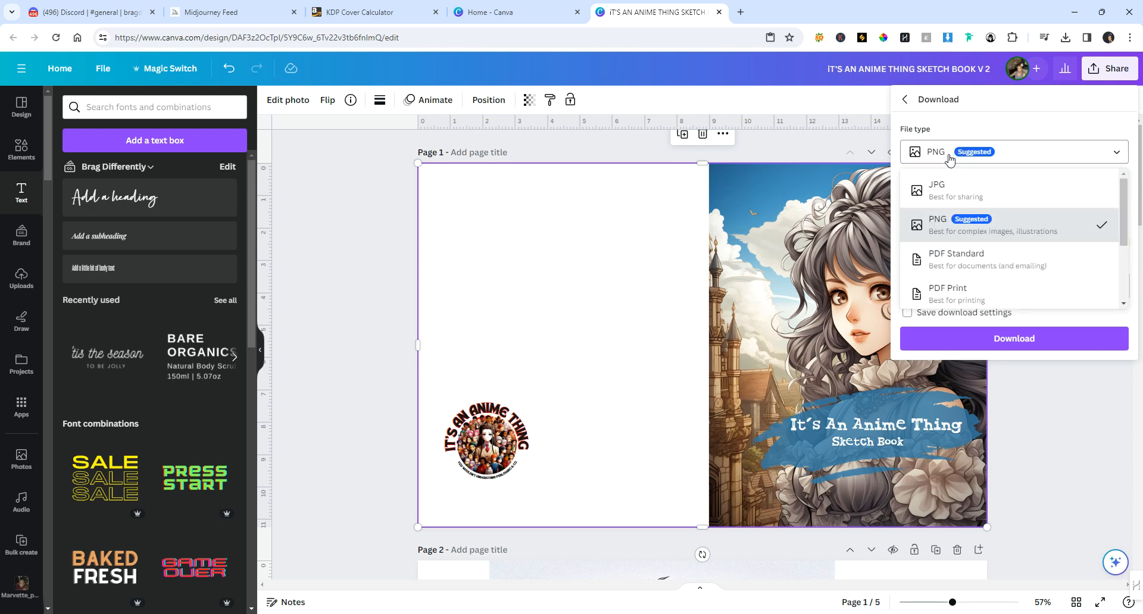
{"action": "left_click", "coordinate": [956, 290]}
{"action": "left_click", "coordinate": [980, 299]}
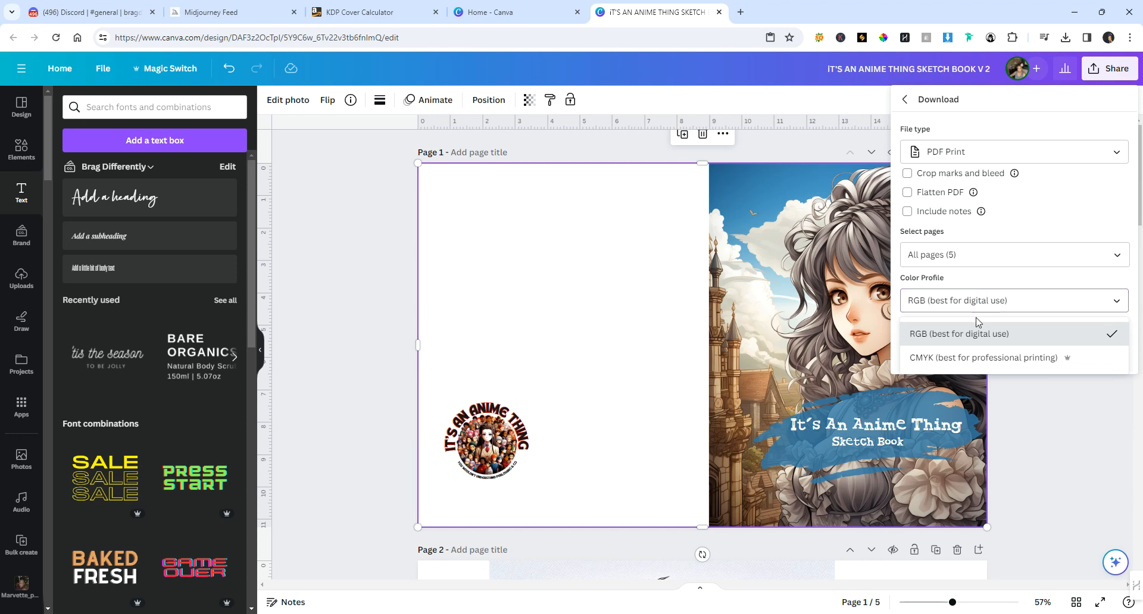
{"action": "left_click", "coordinate": [953, 359]}
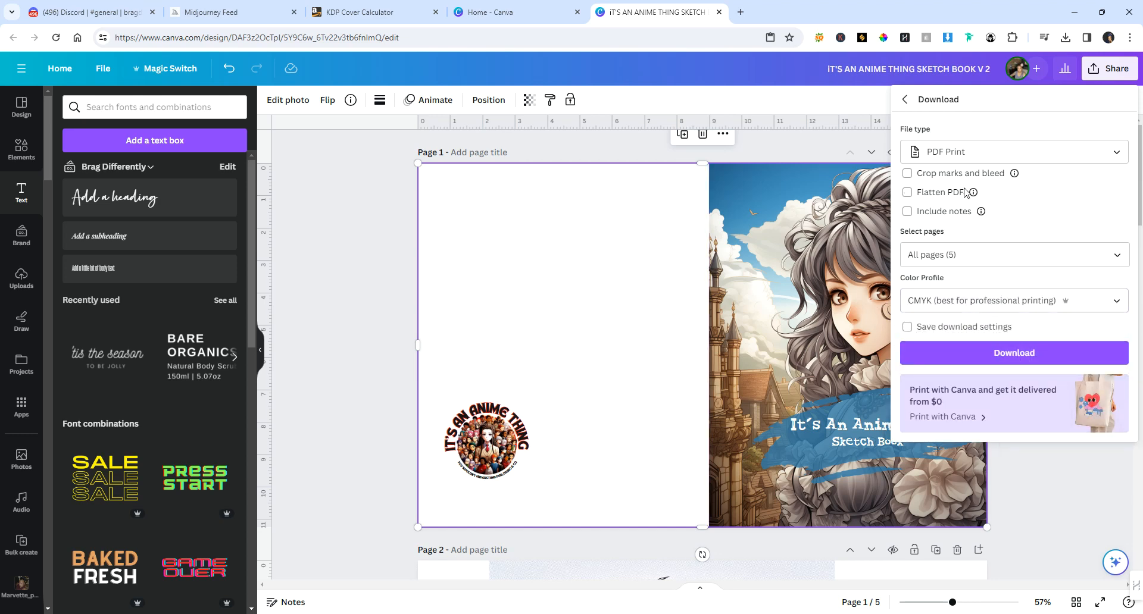
{"action": "left_click", "coordinate": [940, 193]}
{"action": "left_click", "coordinate": [1006, 356]}
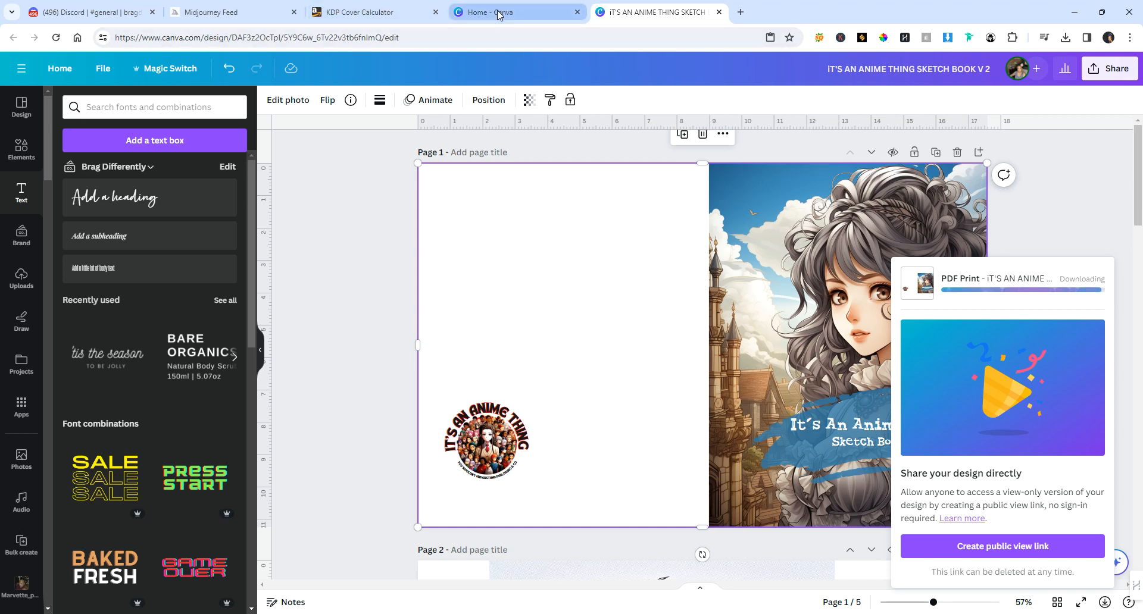
Step: Create a new custom-size design 8.5 in wide and 11 in high from the Canva home page
{"action": "mouse_move", "coordinate": [499, 15]}
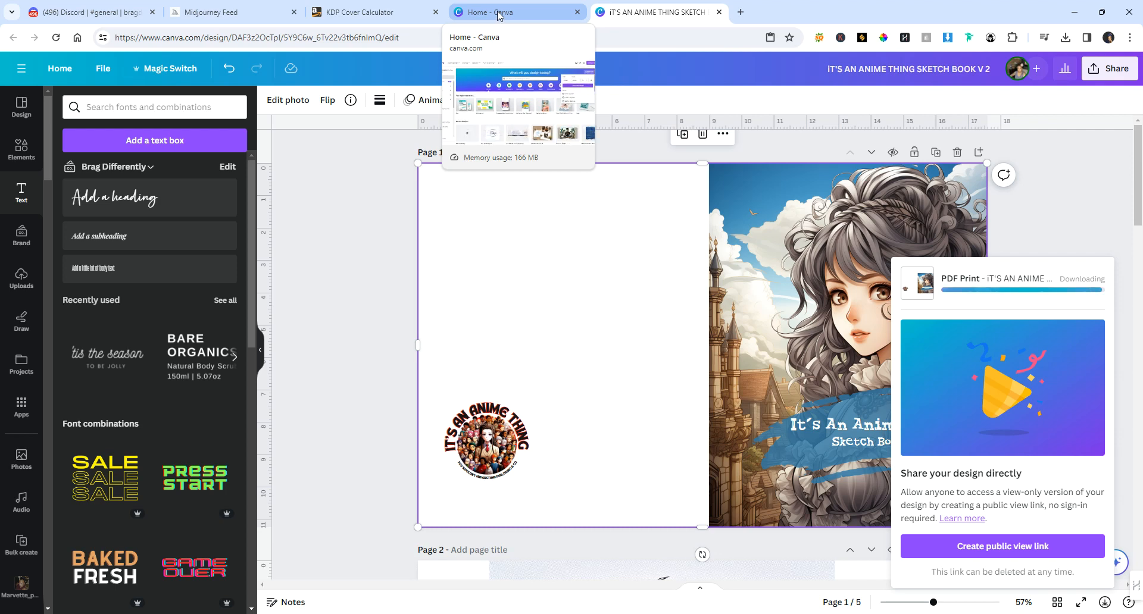
{"action": "left_click", "coordinate": [500, 13]}
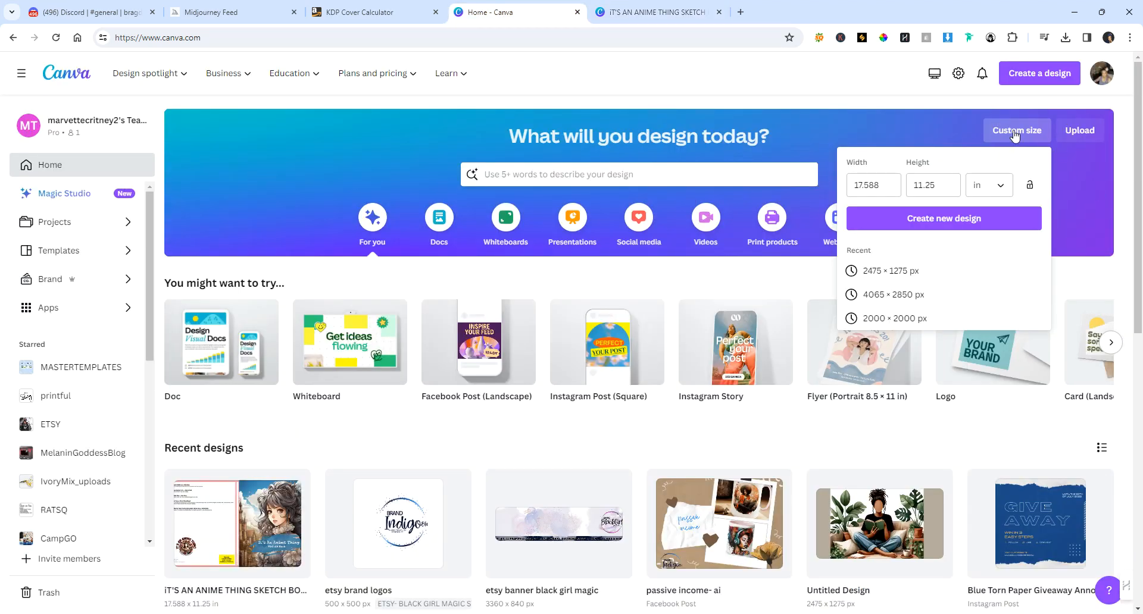
{"action": "left_click", "coordinate": [888, 181]}
{"action": "double_click", "coordinate": [855, 183]}
{"action": "type", "text": "8.5"}
{"action": "left_click_drag", "start_coordinate": [936, 184], "coordinate": [911, 184]}
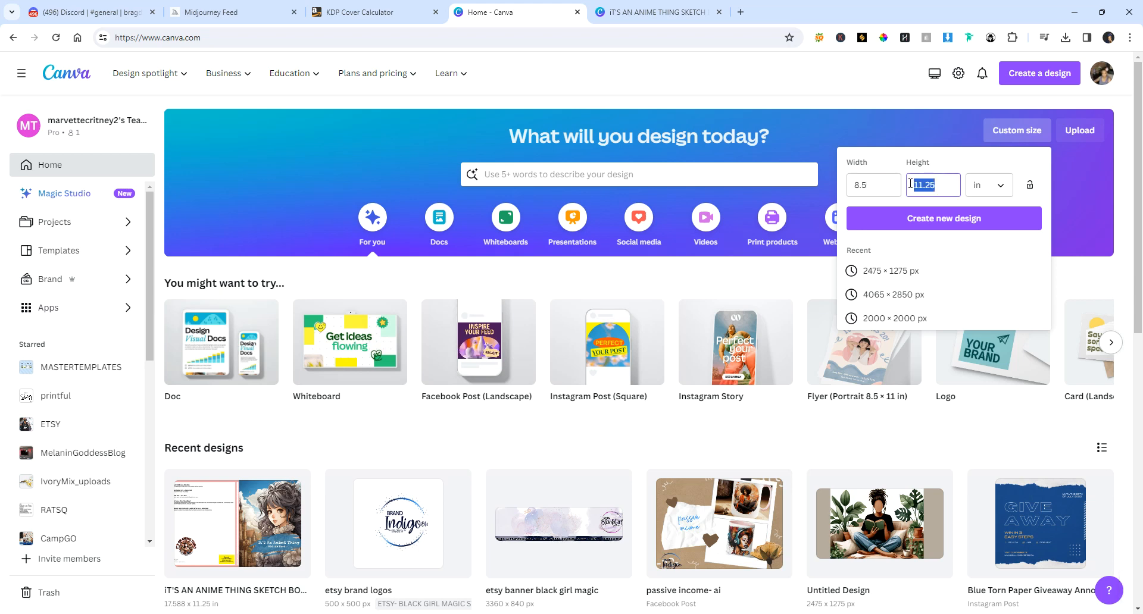
{"action": "type", "text": "11"}
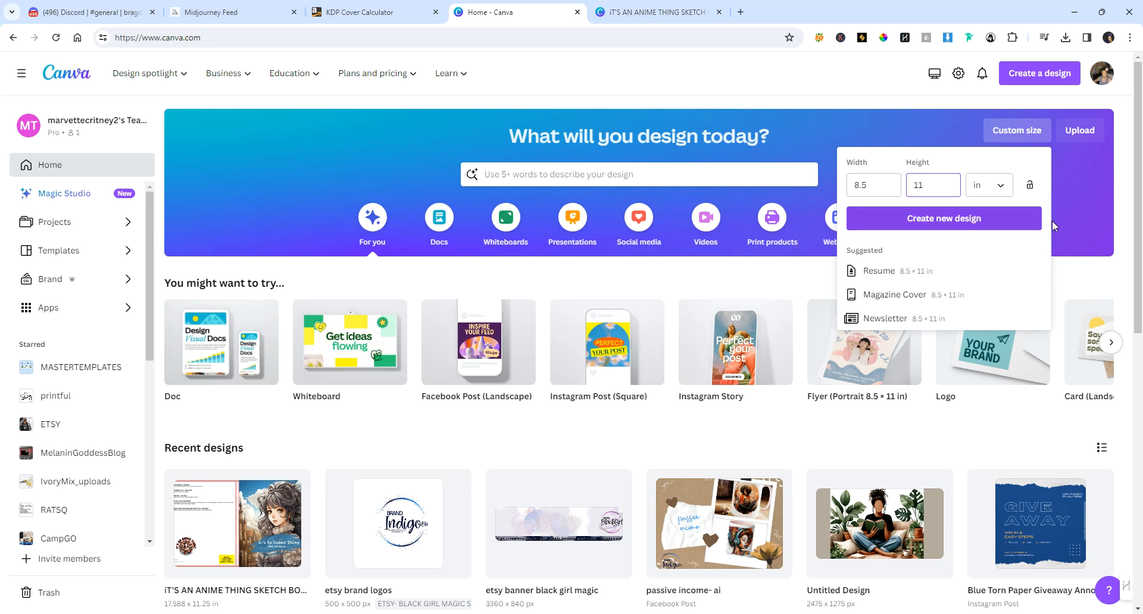
{"action": "left_click", "coordinate": [946, 219]}
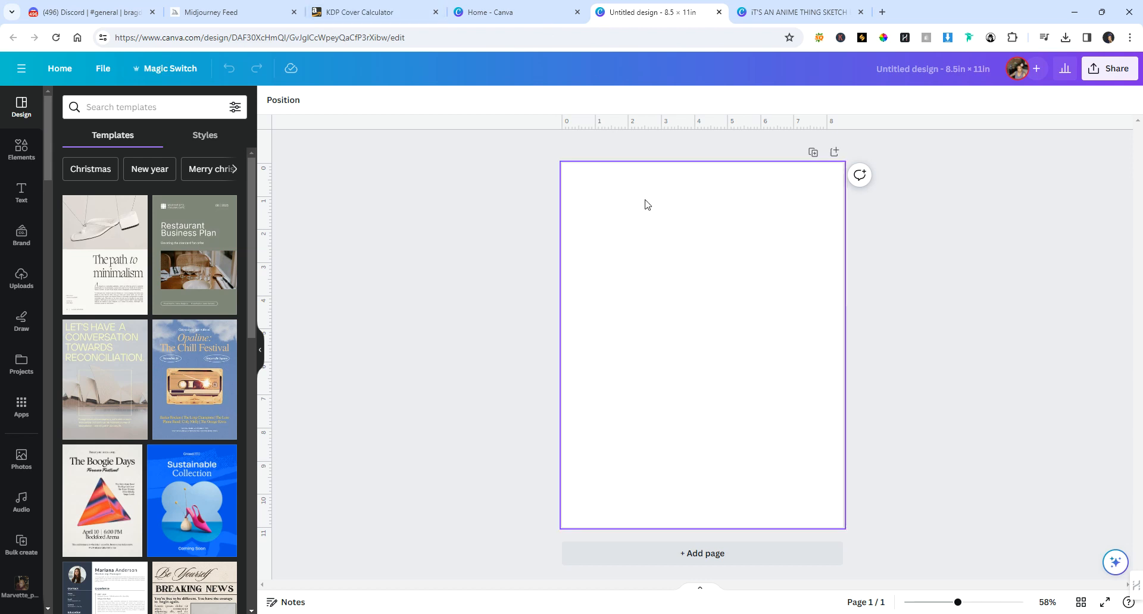
Step: Check the page count in the KDP Cover Calculator and duplicate the new design's blank page up to 33 pages
{"action": "left_click", "coordinate": [360, 15]}
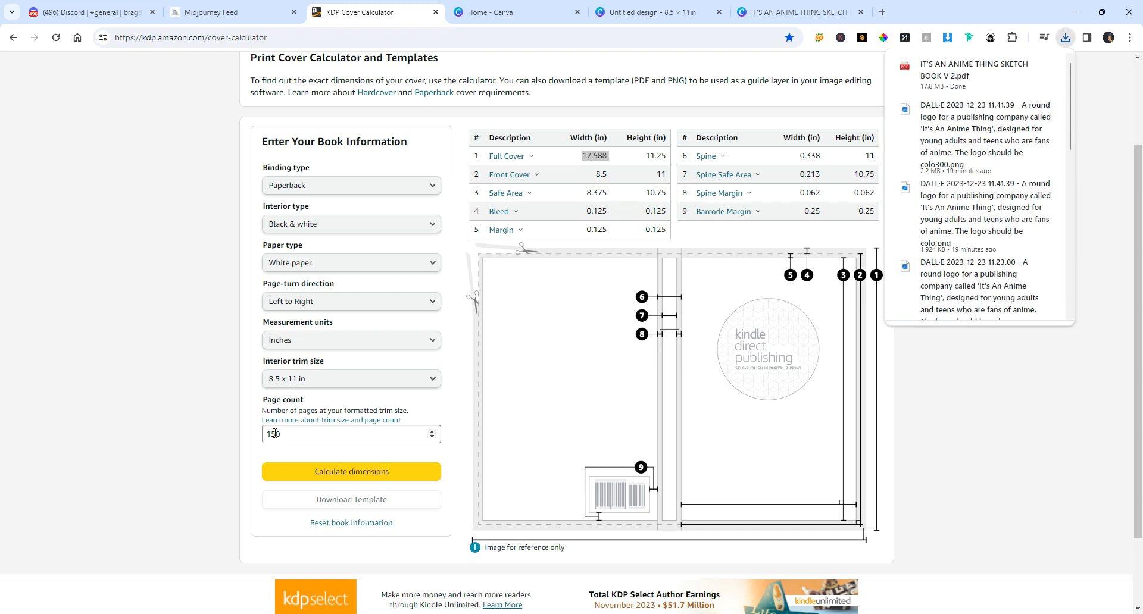
{"action": "left_click", "coordinate": [668, 15]}
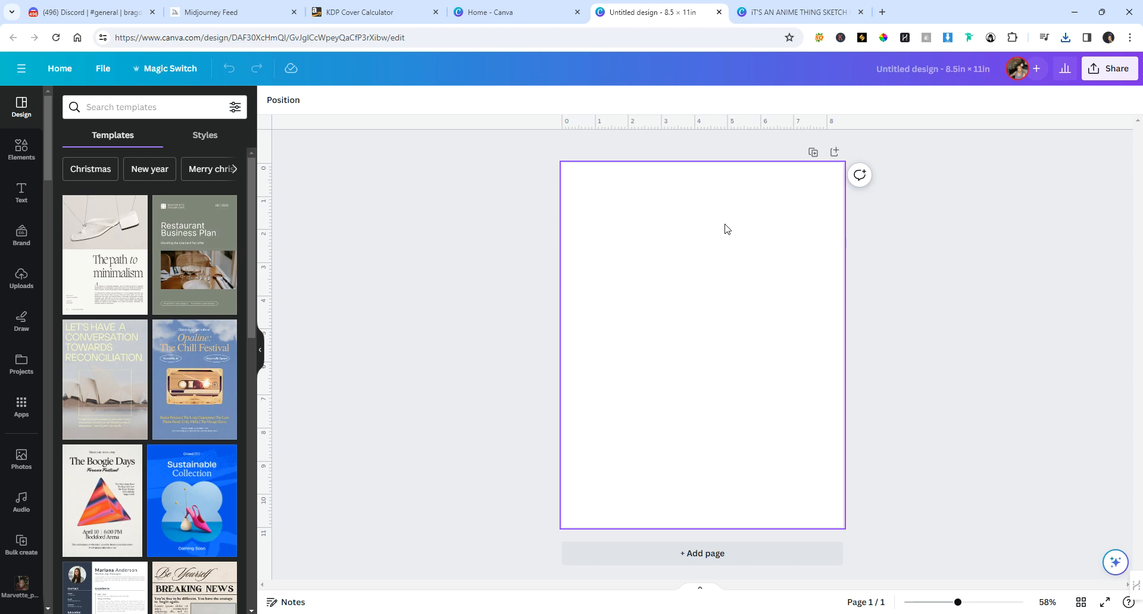
{"action": "left_click", "coordinate": [814, 153]}
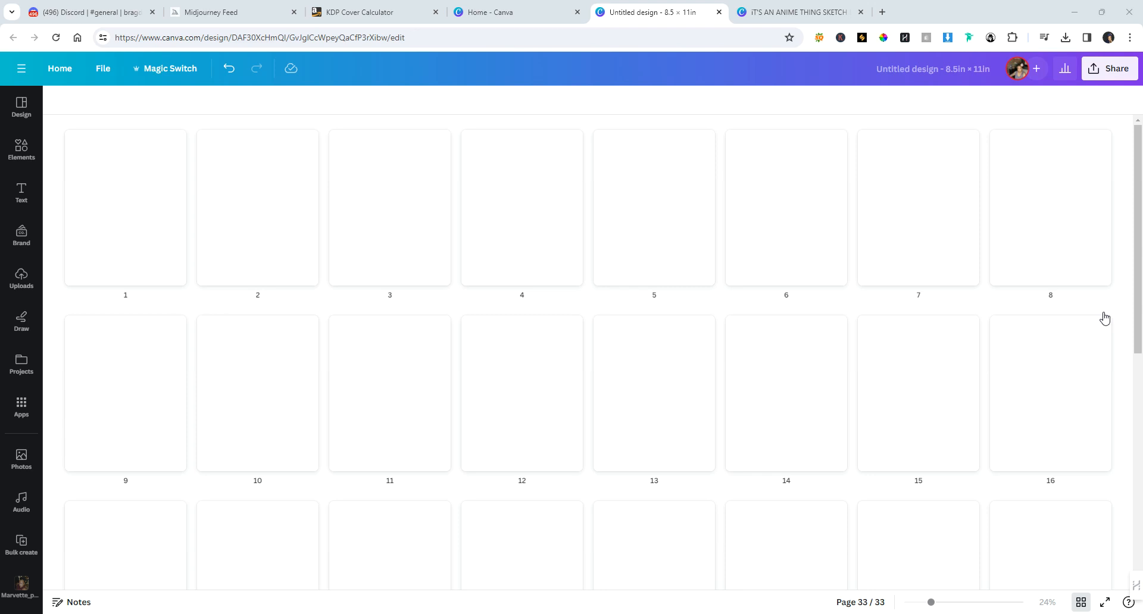
{"action": "left_click", "coordinate": [1081, 602]}
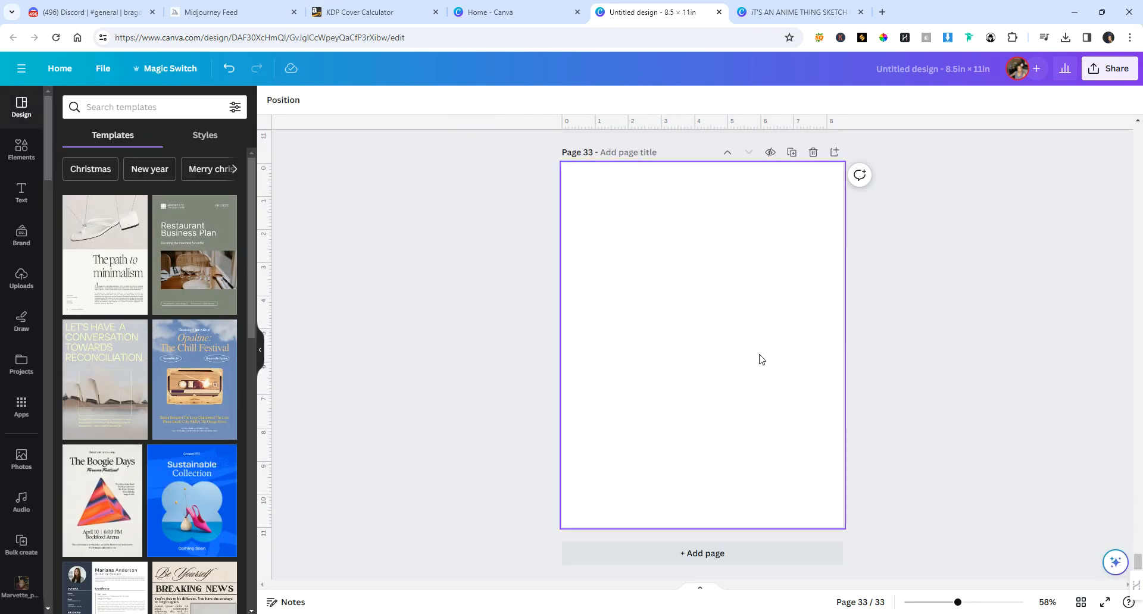
{"action": "scroll", "coordinate": [786, 327], "scroll_direction": "up", "scroll_amount": 2}
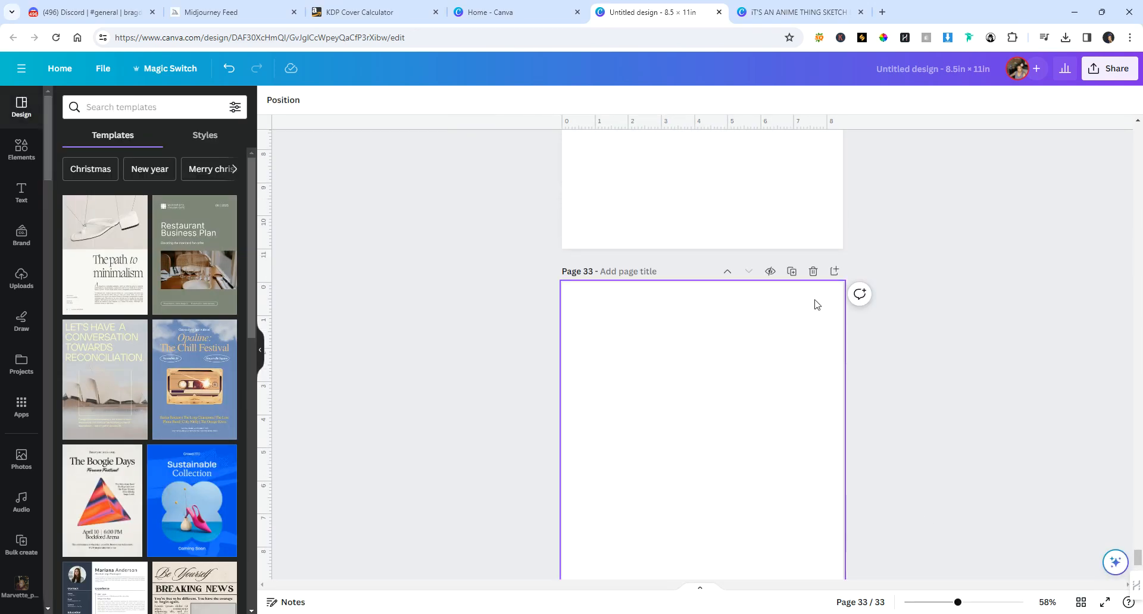
{"action": "left_click", "coordinate": [1081, 603]}
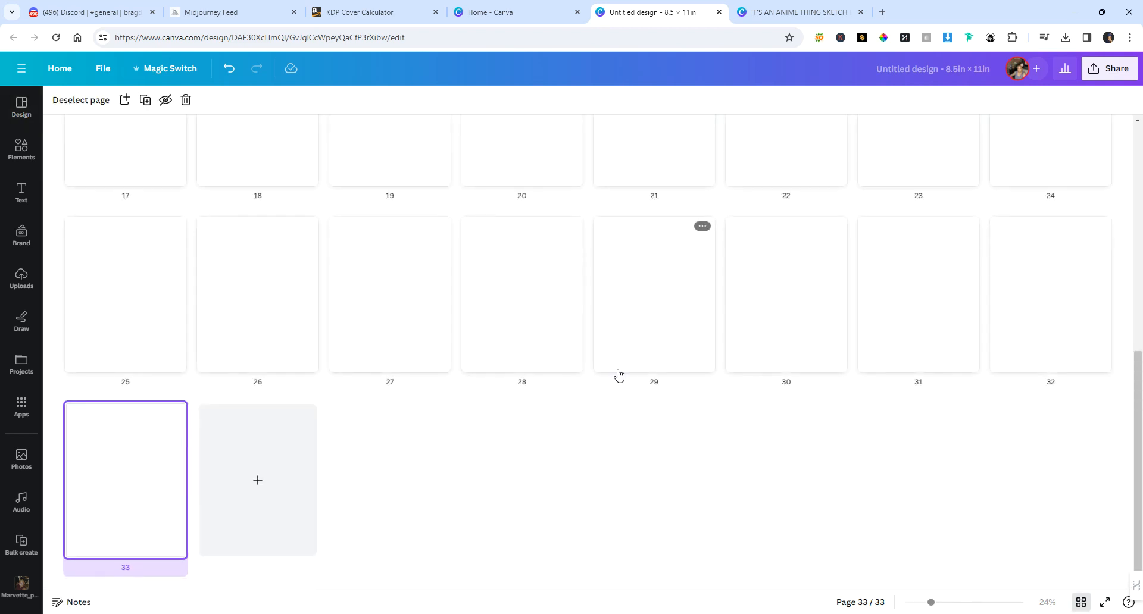
{"action": "scroll", "coordinate": [310, 345], "scroll_direction": "up", "scroll_amount": 5}
{"action": "scroll", "coordinate": [312, 339], "scroll_direction": "up", "scroll_amount": 2}
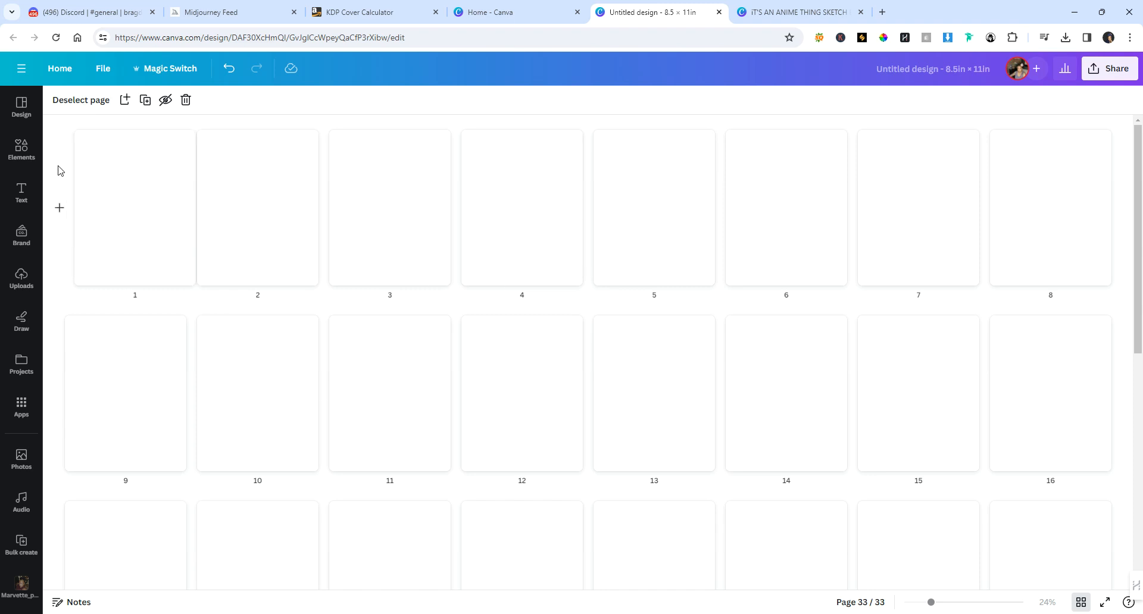
{"action": "left_click", "coordinate": [94, 158]}
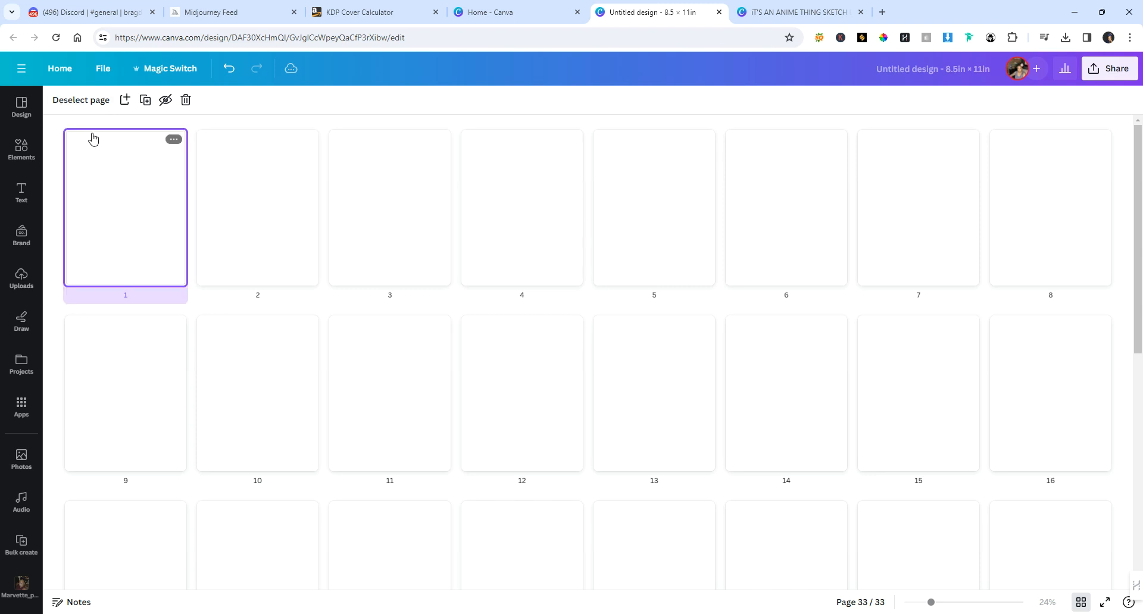
{"action": "left_click", "coordinate": [103, 101]}
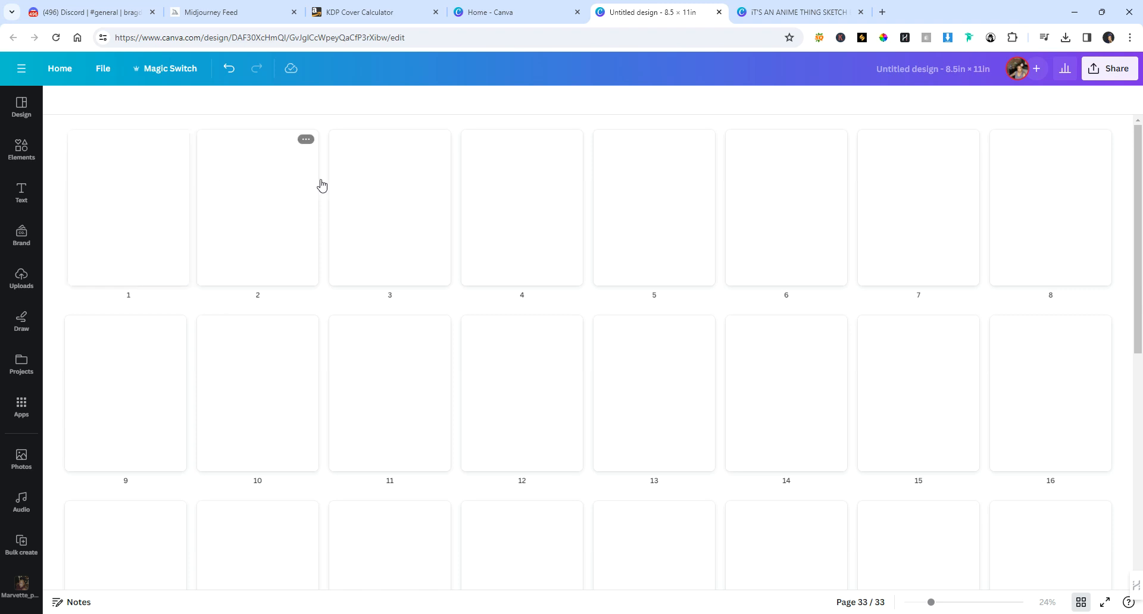
Step: Select pages 1 through 24 in the grid view and duplicate them
{"action": "left_click", "coordinate": [117, 203]}
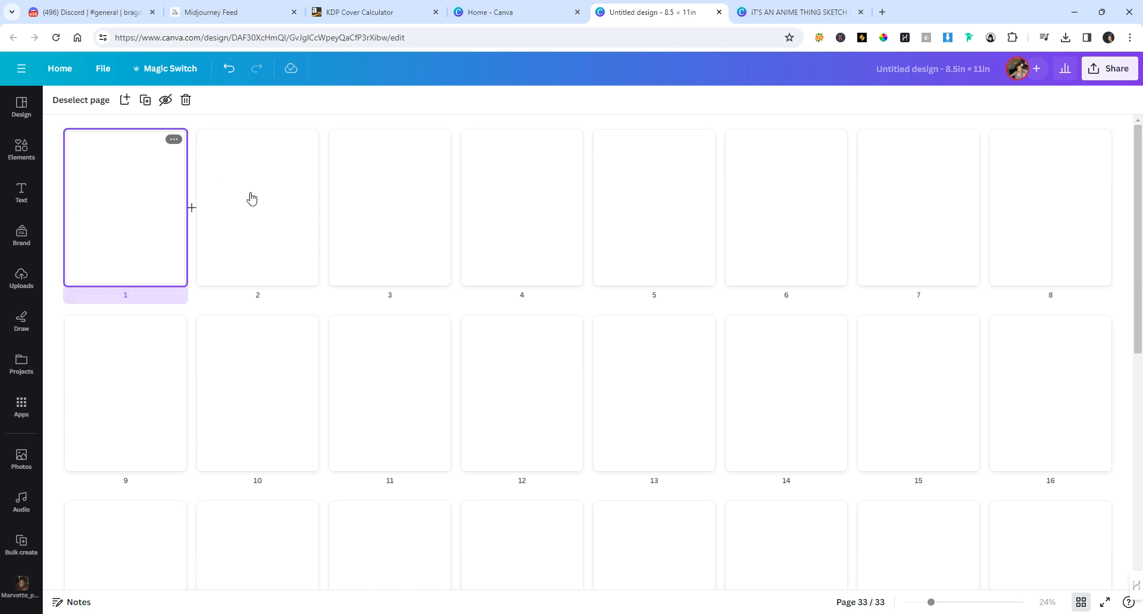
{"action": "left_click", "coordinate": [292, 220], "text": "ctrl"}
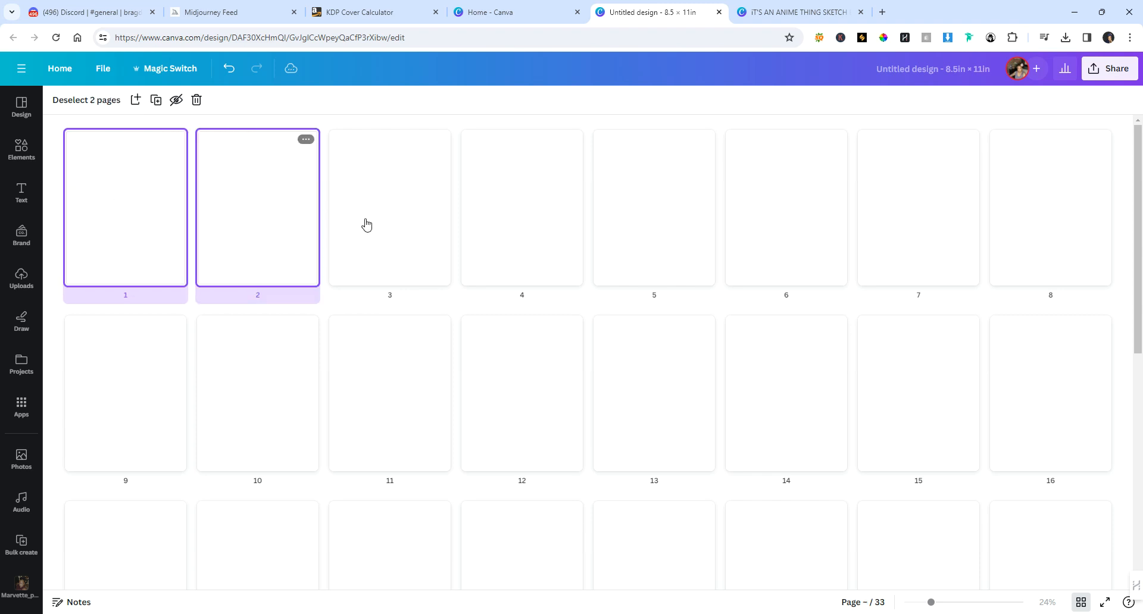
{"action": "left_click", "coordinate": [393, 225], "text": "ctrl"}
{"action": "left_click", "coordinate": [557, 222], "text": "ctrl"}
{"action": "left_click", "coordinate": [645, 210], "text": "ctrl"}
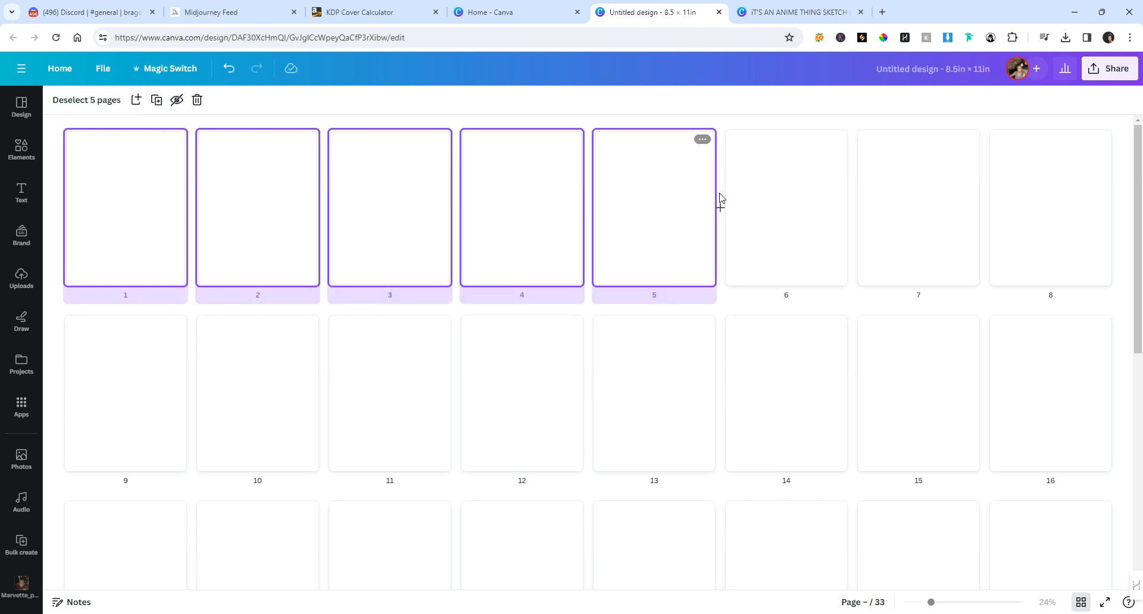
{"action": "left_click", "coordinate": [792, 195], "text": "ctrl"}
{"action": "left_click", "coordinate": [930, 190], "text": "ctrl"}
{"action": "left_click", "coordinate": [1018, 198], "text": "ctrl"}
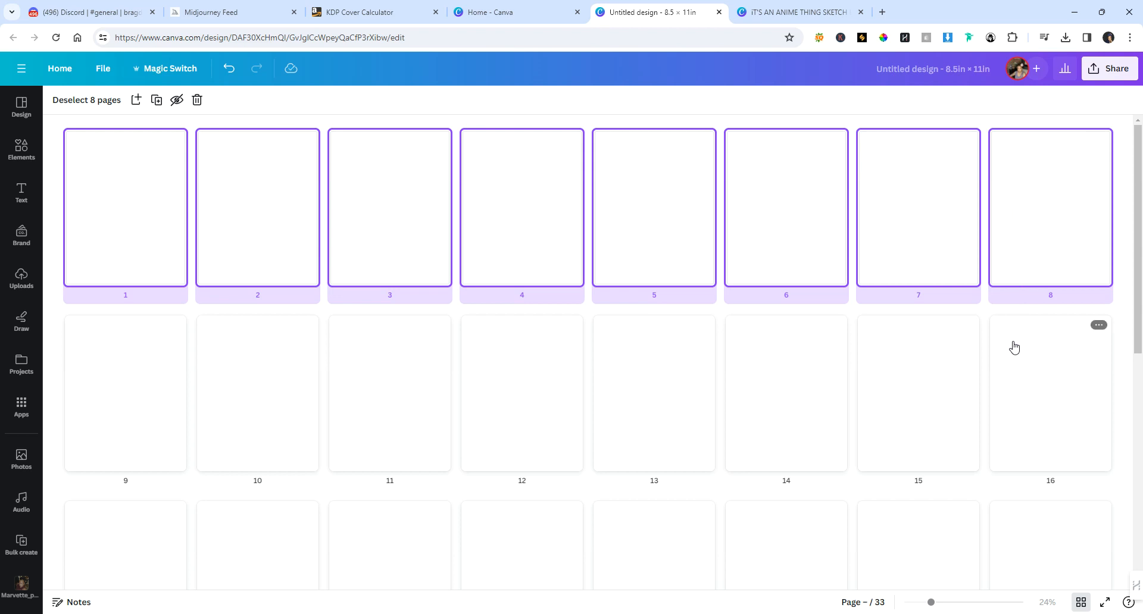
{"action": "left_click", "coordinate": [924, 372], "text": "shift"}
{"action": "left_click", "coordinate": [1027, 370], "text": "ctrl"}
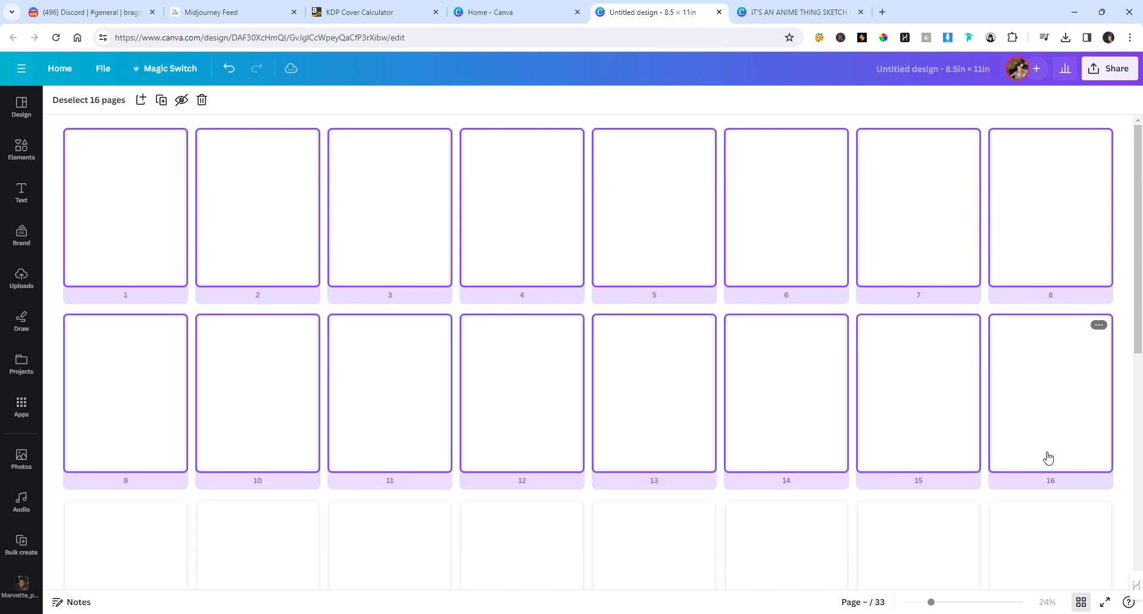
{"action": "left_click", "coordinate": [1049, 528], "text": "shift"}
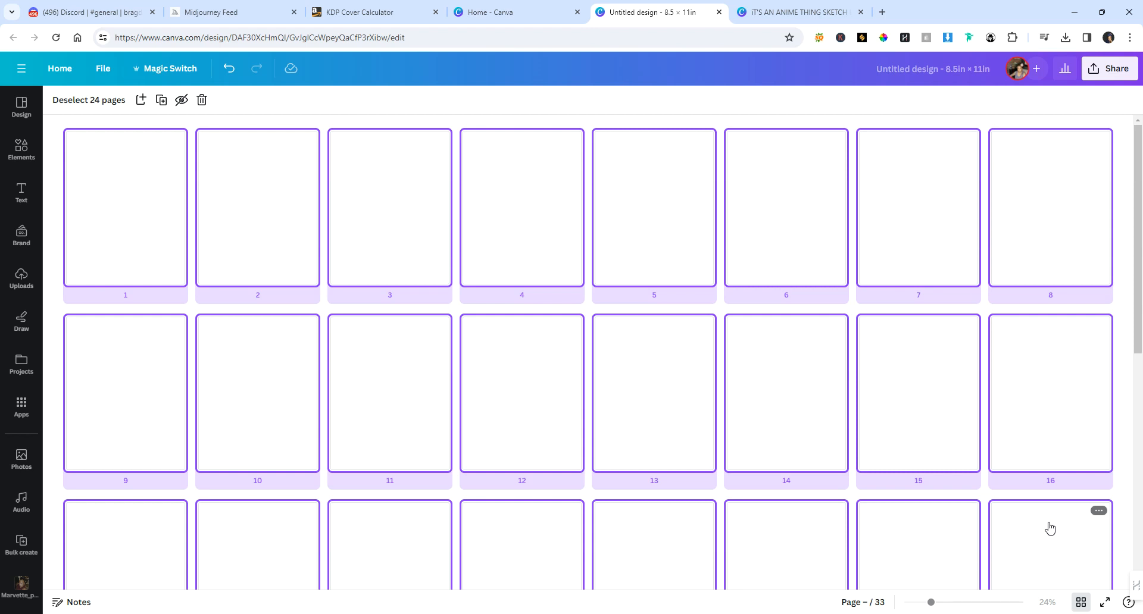
{"action": "left_click", "coordinate": [160, 101]}
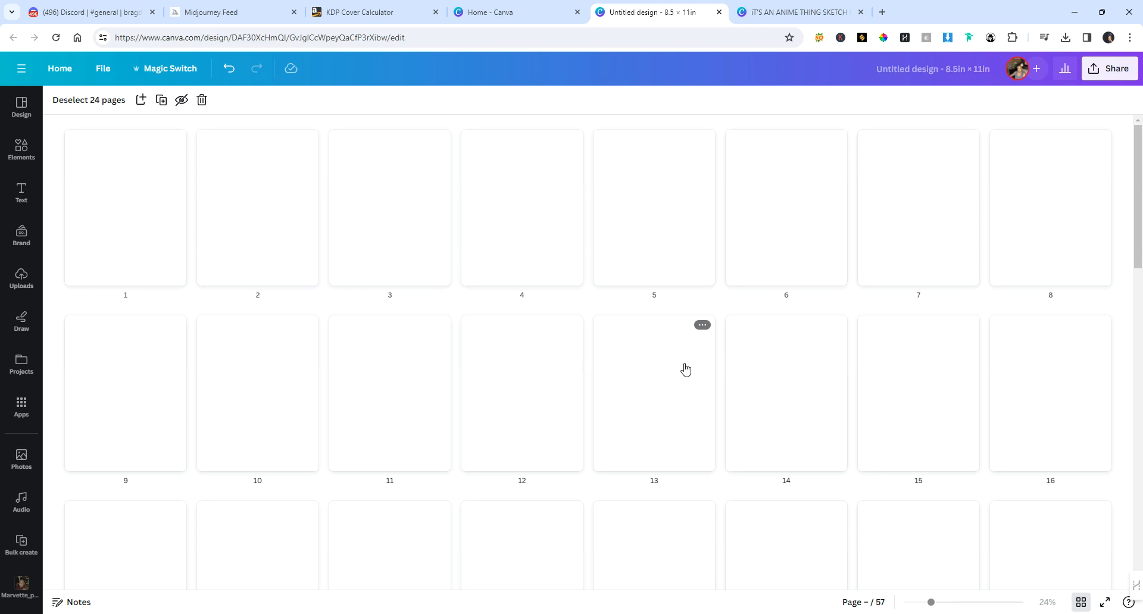
Step: Duplicate the selected block of 24 blank pages four more times to extend the design to 153 pages
{"action": "scroll", "coordinate": [928, 548], "scroll_direction": "down", "scroll_amount": 15}
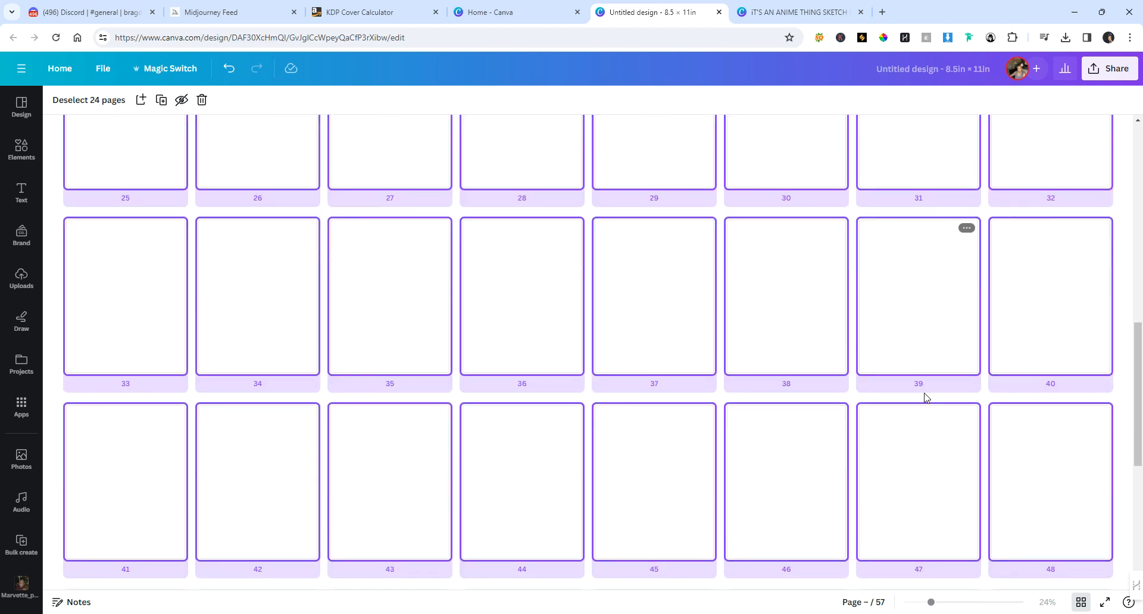
{"action": "left_click", "coordinate": [162, 100]}
{"action": "scroll", "coordinate": [753, 347], "scroll_direction": "down", "scroll_amount": 5}
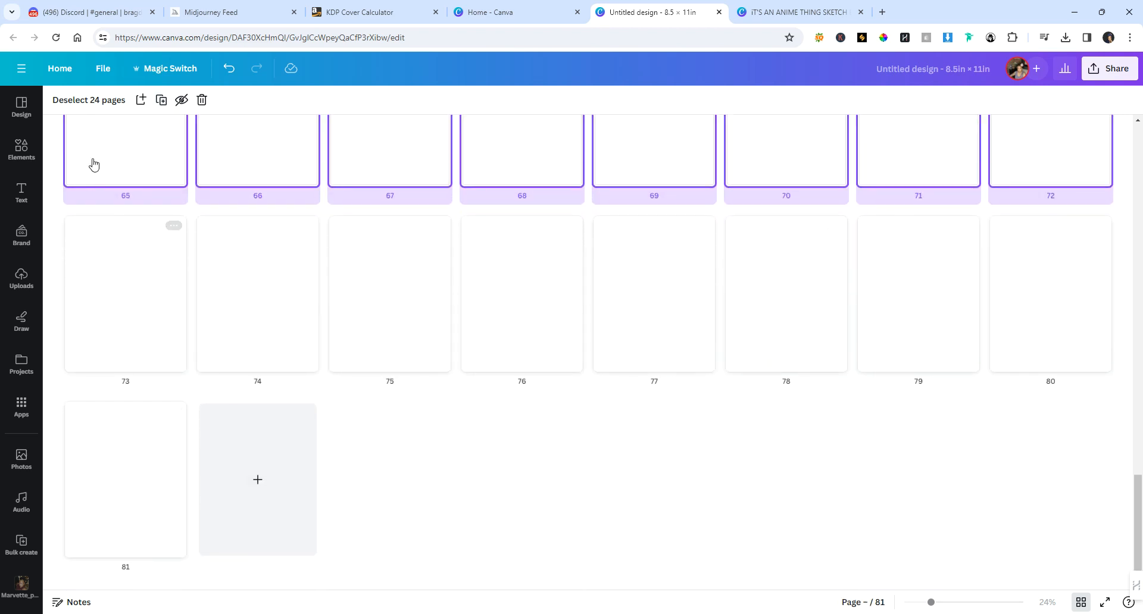
{"action": "left_click", "coordinate": [160, 100]}
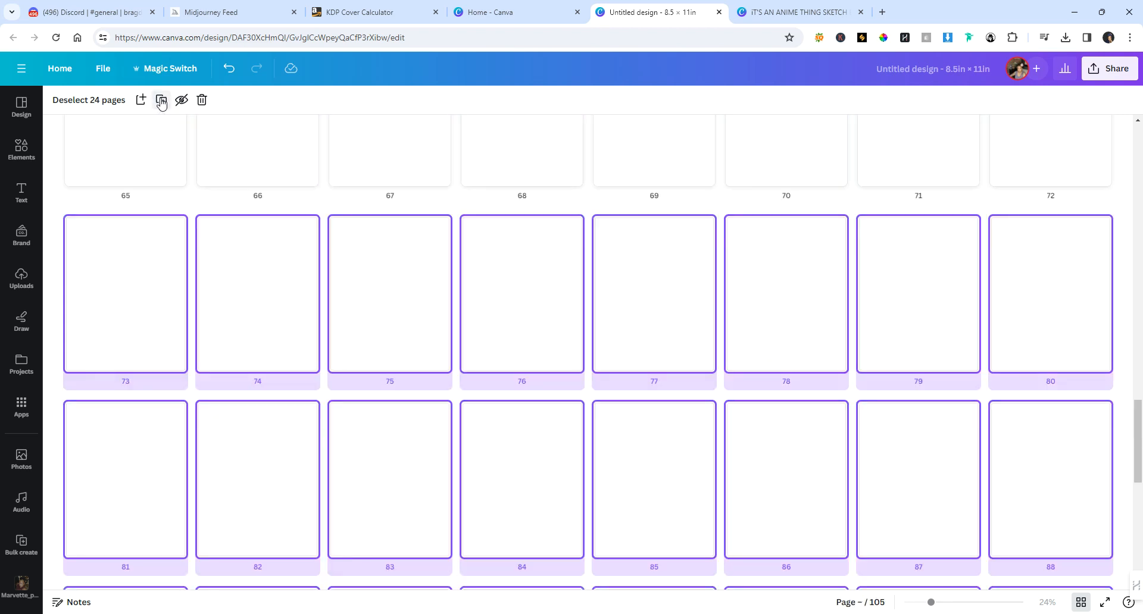
{"action": "scroll", "coordinate": [325, 300], "scroll_direction": "down", "scroll_amount": 2}
{"action": "scroll", "coordinate": [324, 299], "scroll_direction": "down", "scroll_amount": 5}
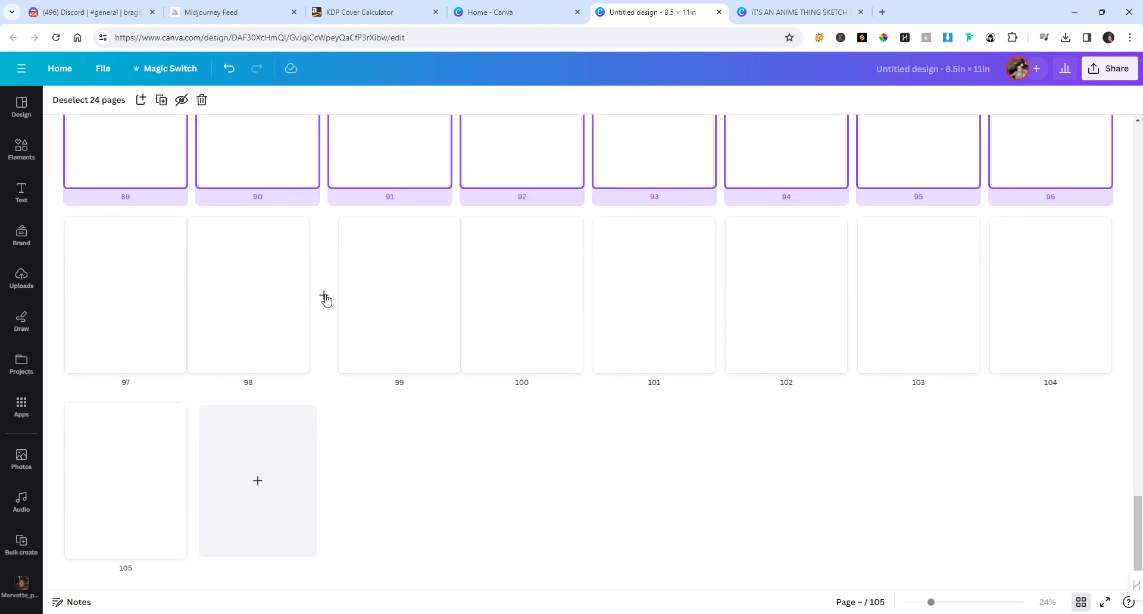
{"action": "left_click", "coordinate": [164, 101]}
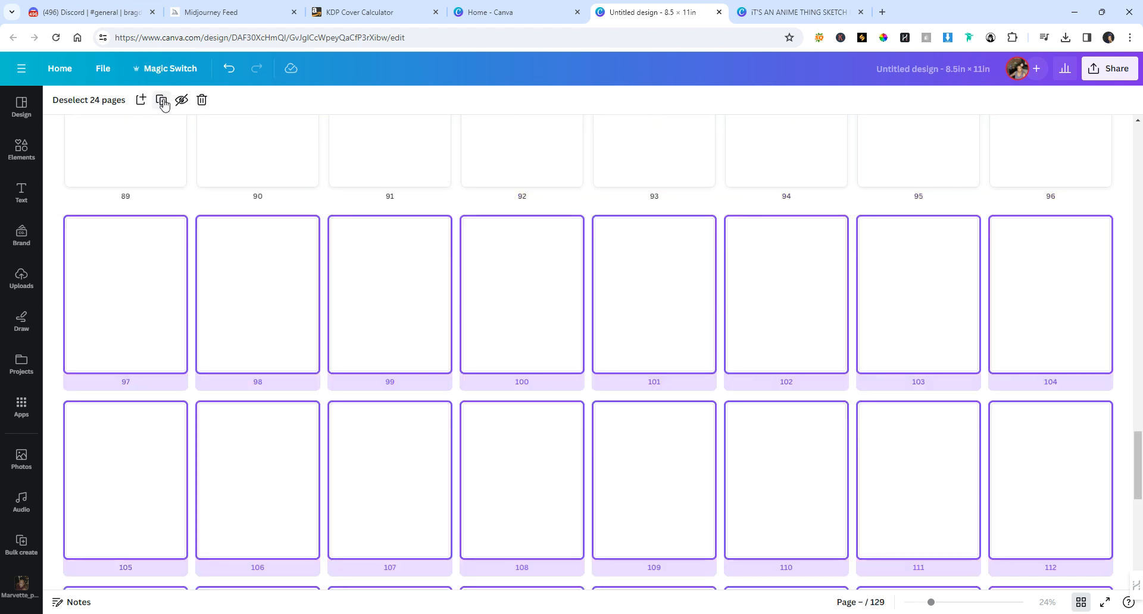
{"action": "left_click", "coordinate": [160, 100]}
{"action": "scroll", "coordinate": [398, 386], "scroll_direction": "down", "scroll_amount": 6}
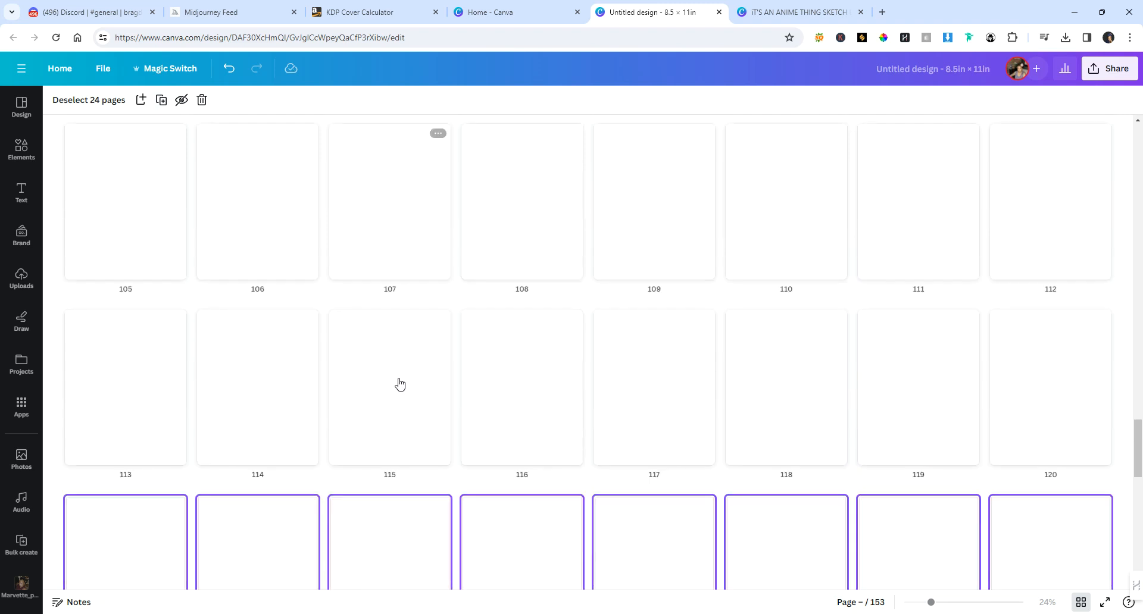
{"action": "scroll", "coordinate": [420, 413], "scroll_direction": "down", "scroll_amount": 5}
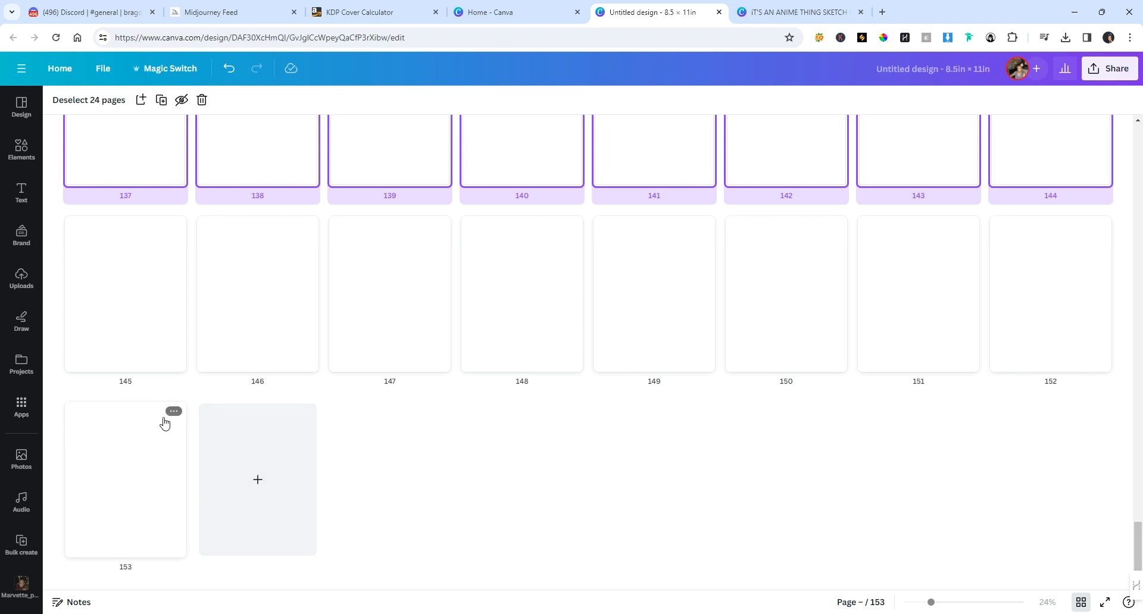
Step: Delete the last three pages, 153, 152 and 151, so the design has 150 pages
{"action": "left_click", "coordinate": [173, 412]}
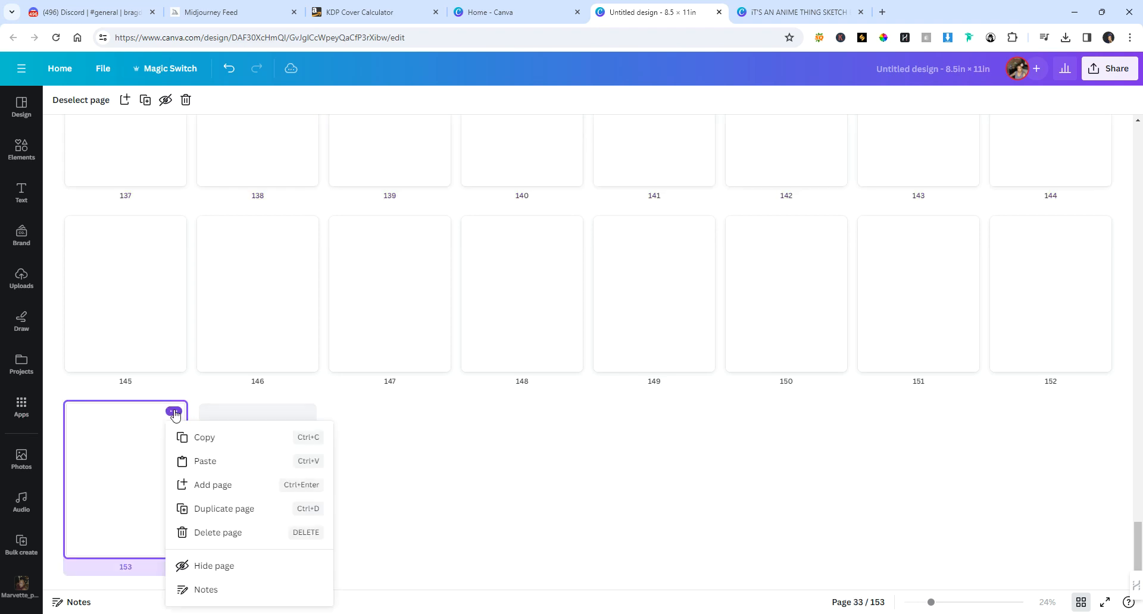
{"action": "left_click", "coordinate": [236, 534]}
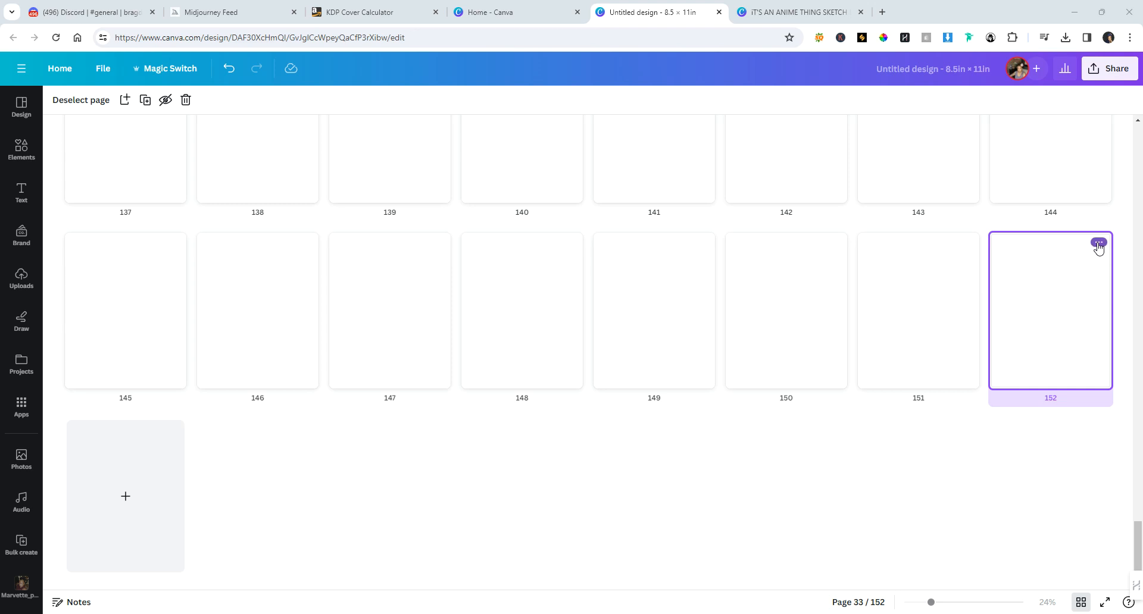
{"action": "left_click", "coordinate": [1099, 242]}
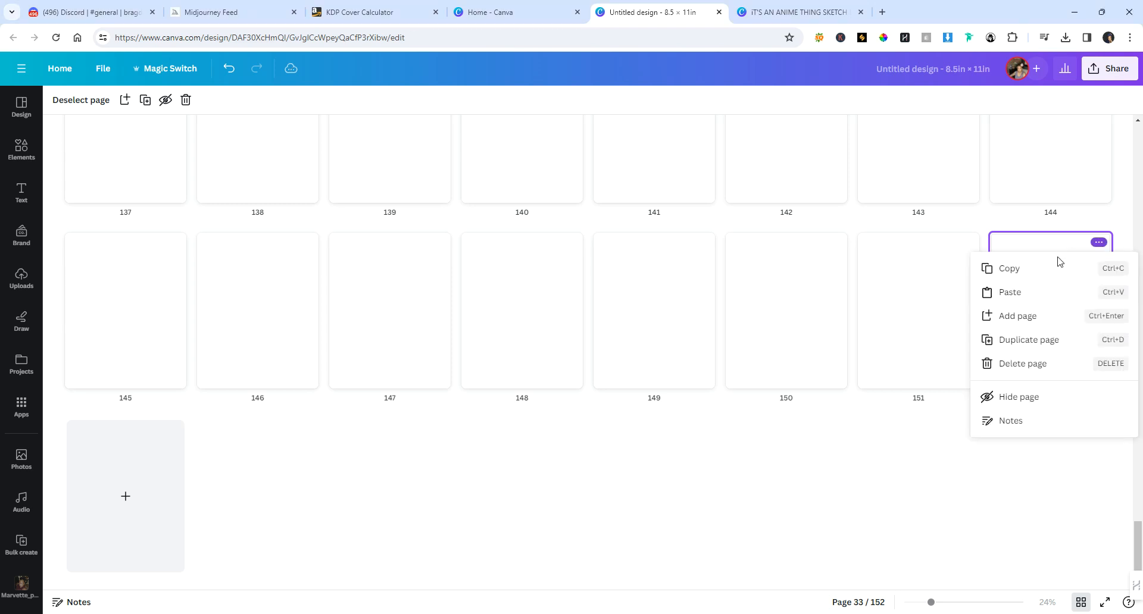
{"action": "left_click", "coordinate": [1026, 365]}
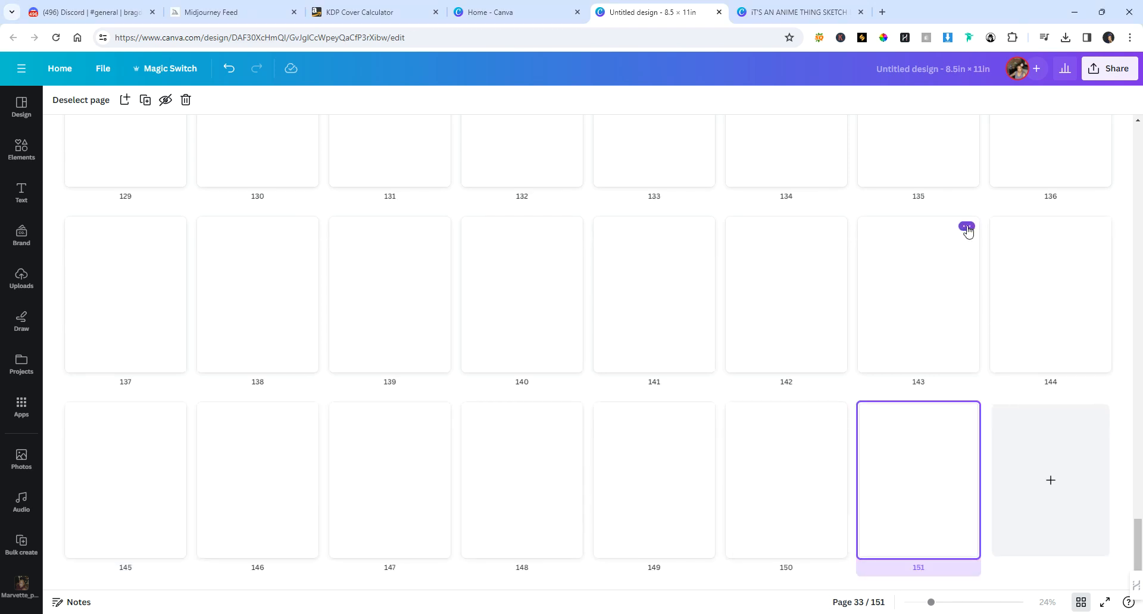
{"action": "left_click", "coordinate": [967, 412]}
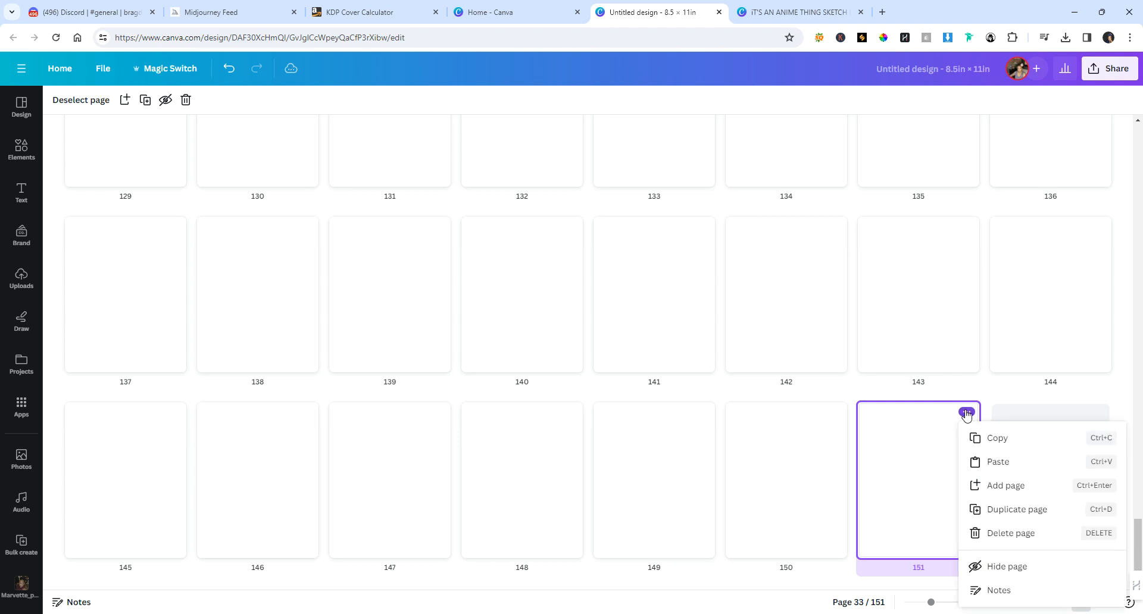
{"action": "left_click", "coordinate": [1027, 534]}
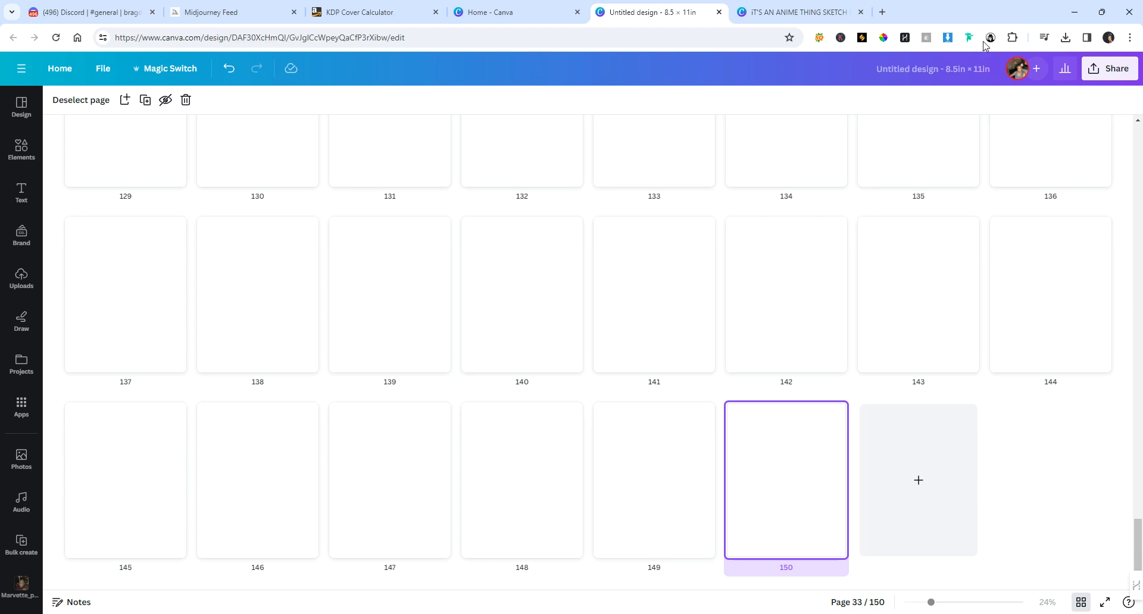
Step: Name the new design "its an anime thing v2 interior blank pages 8x11"
{"action": "left_click", "coordinate": [915, 76]}
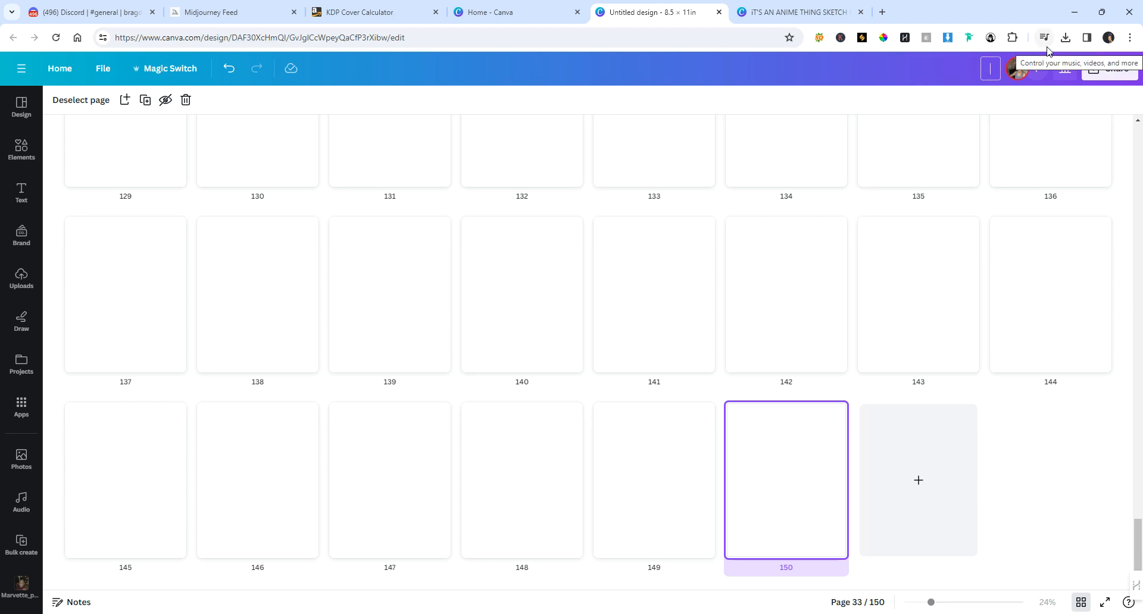
{"action": "type", "text": "IT'S"}
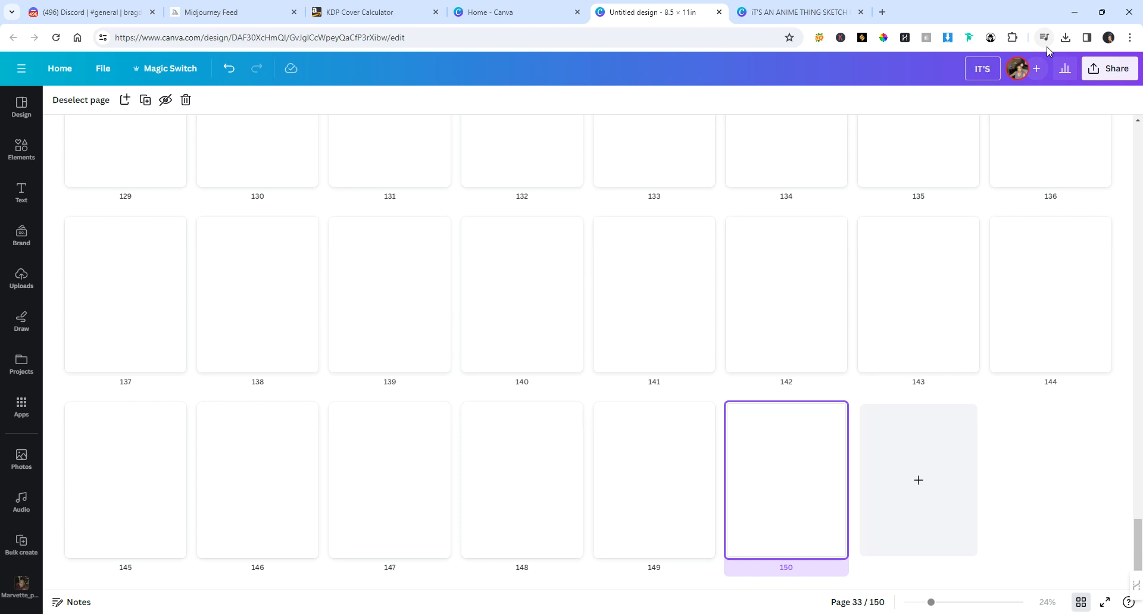
{"action": "key", "text": "Caps_Lock"}
{"action": "key", "text": "BackSpace"}
{"action": "key", "text": "BackSpace"}
{"action": "key", "text": "BackSpace"}
{"action": "key", "text": "BackSpace"}
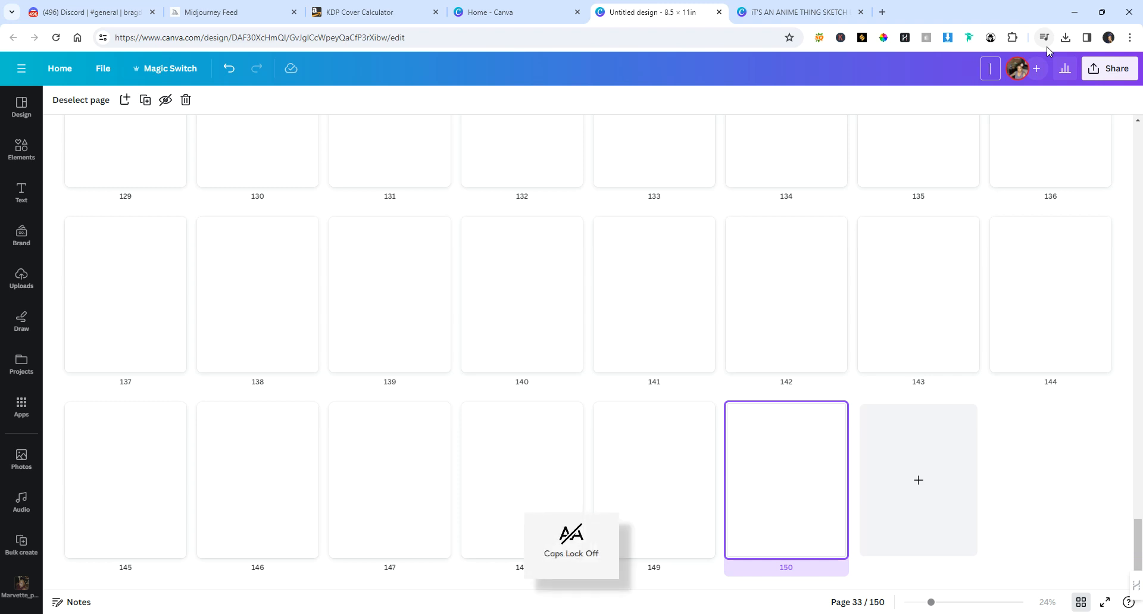
{"action": "type", "text": "Int"}
{"action": "key", "text": "BackSpace"}
{"action": "key", "text": "BackSpace"}
{"action": "key", "text": "BackSpace"}
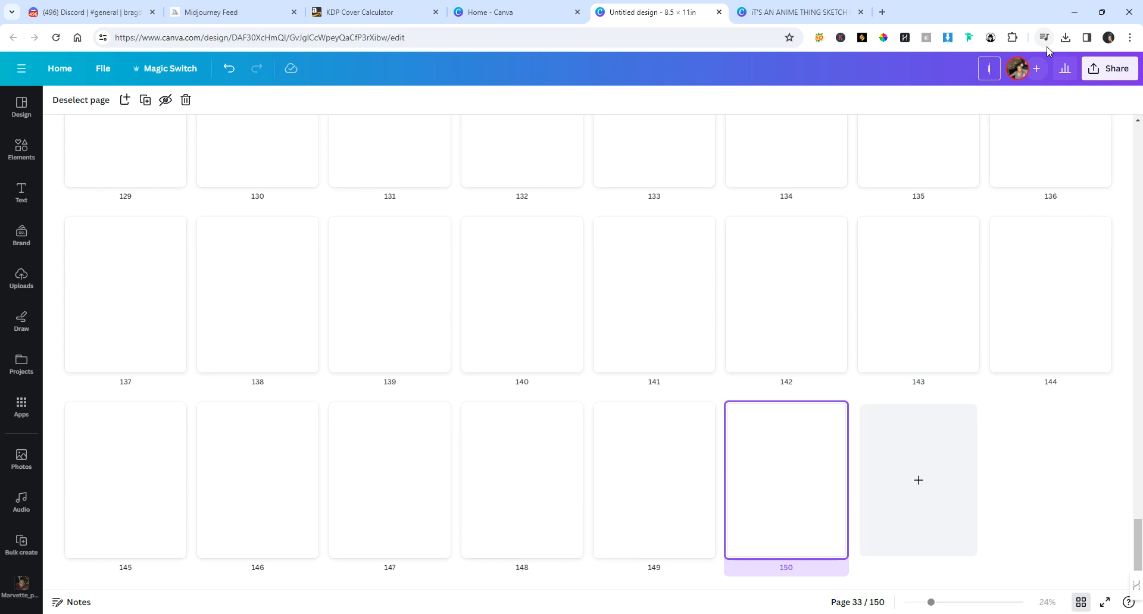
{"action": "type", "text": "It's"}
{"action": "key", "text": "BackSpace"}
{"action": "key", "text": "BackSpace"}
{"action": "key", "text": "BackSpace"}
{"action": "key", "text": "BackSpace"}
{"action": "type", "text": "Its an a"}
{"action": "type", "text": "nima"}
{"action": "key", "text": "BackSpace"}
{"action": "type", "text": "e thing v"}
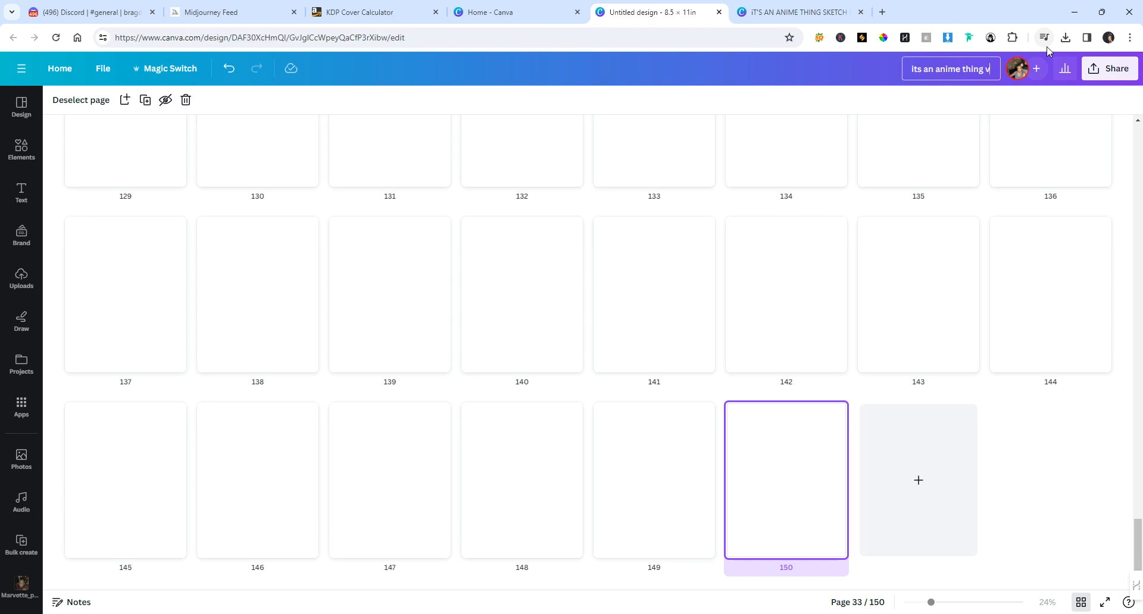
{"action": "type", "text": "2 inter"}
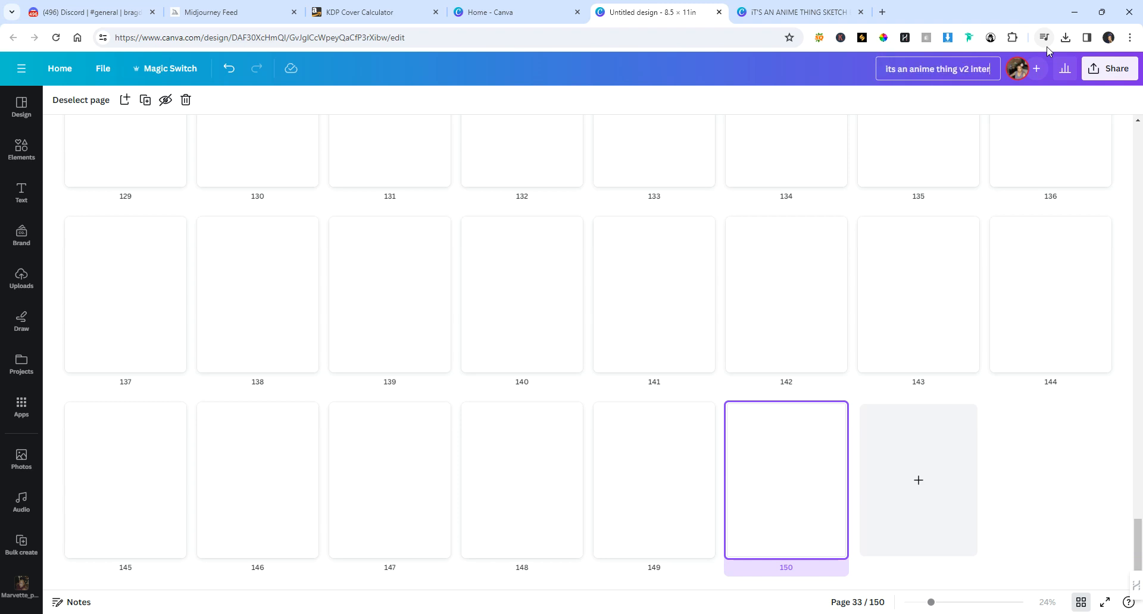
{"action": "type", "text": "ior bla"}
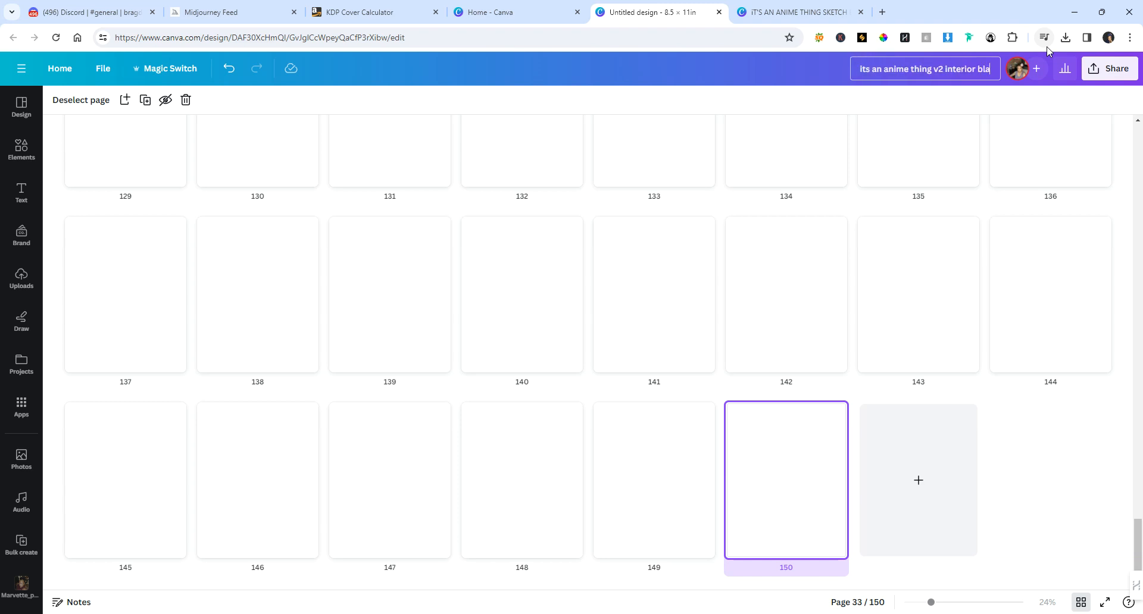
{"action": "type", "text": "nk pages"}
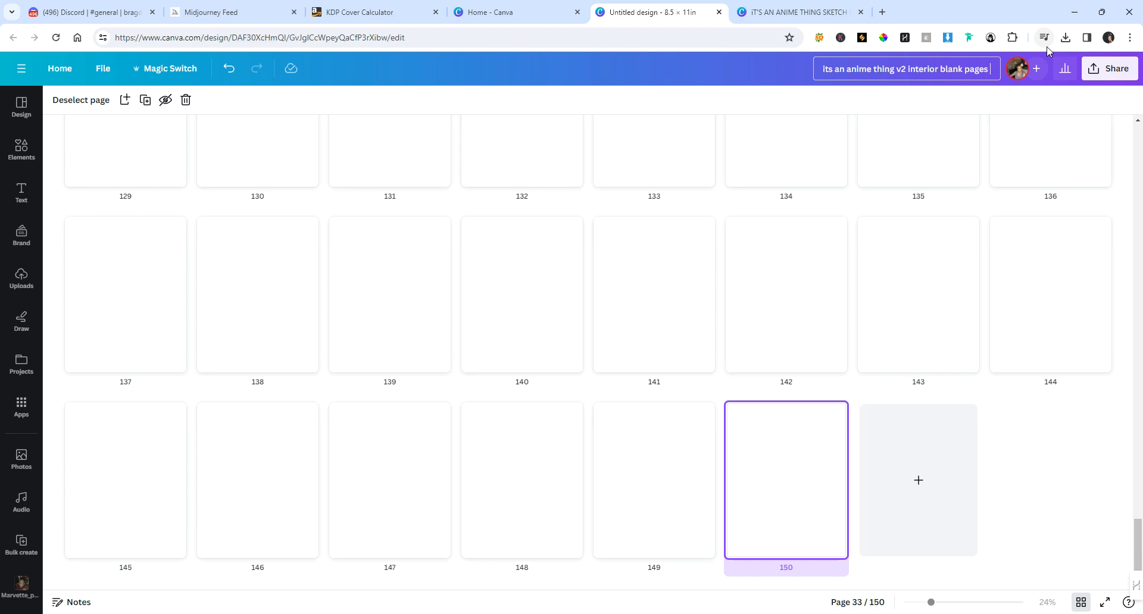
{"action": "type", "text": " 8x"}
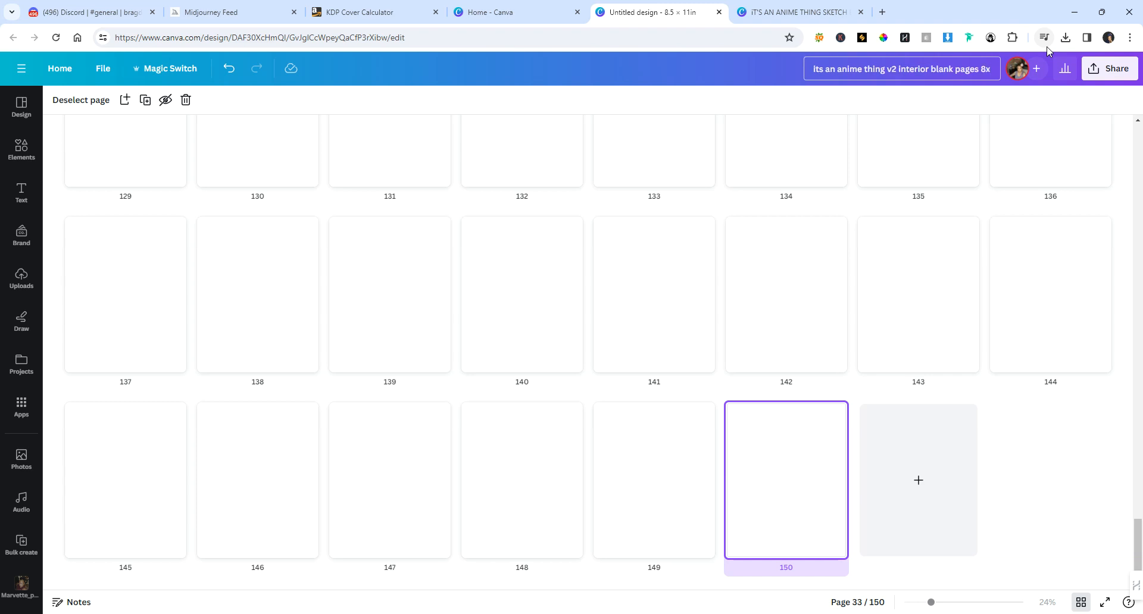
{"action": "type", "text": "11"}
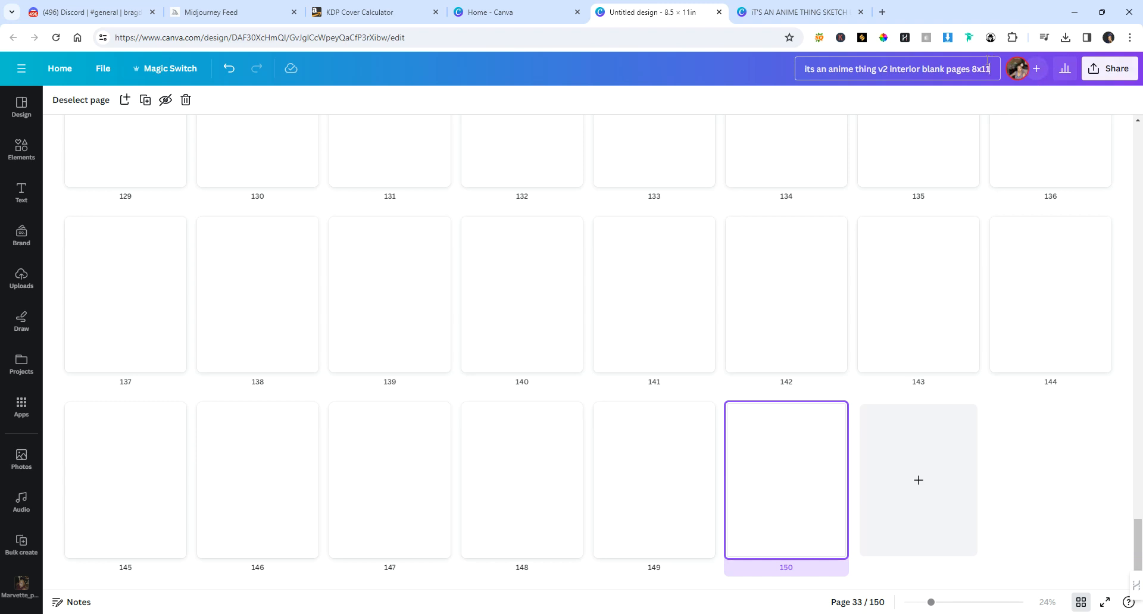
Step: Check the download options for all 150 pages of the interior design, then close them
{"action": "left_click", "coordinate": [1117, 70]}
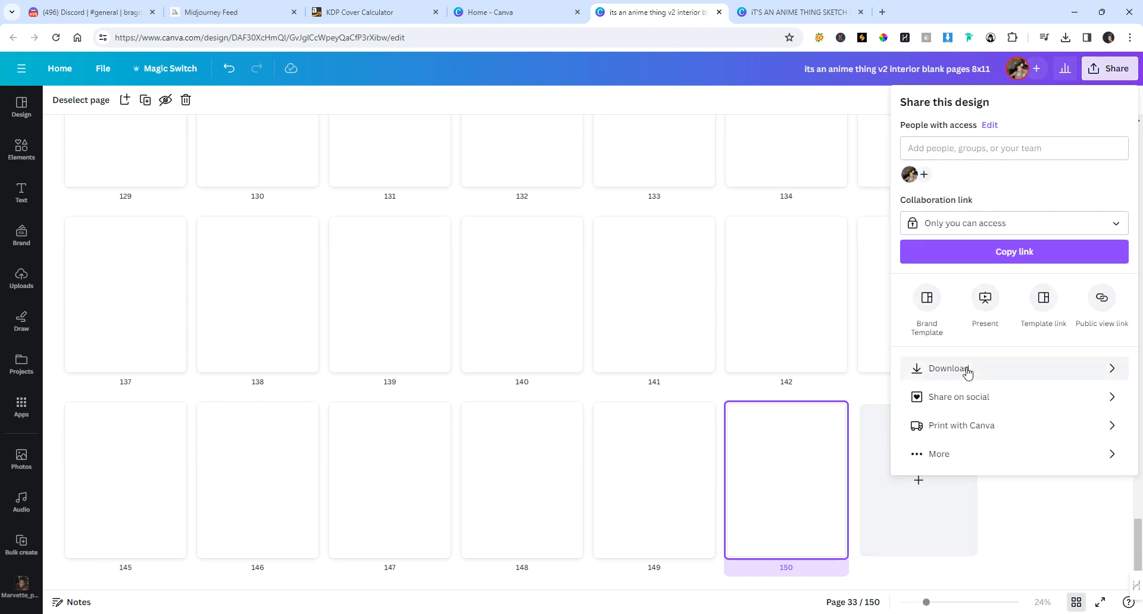
{"action": "left_click", "coordinate": [961, 367]}
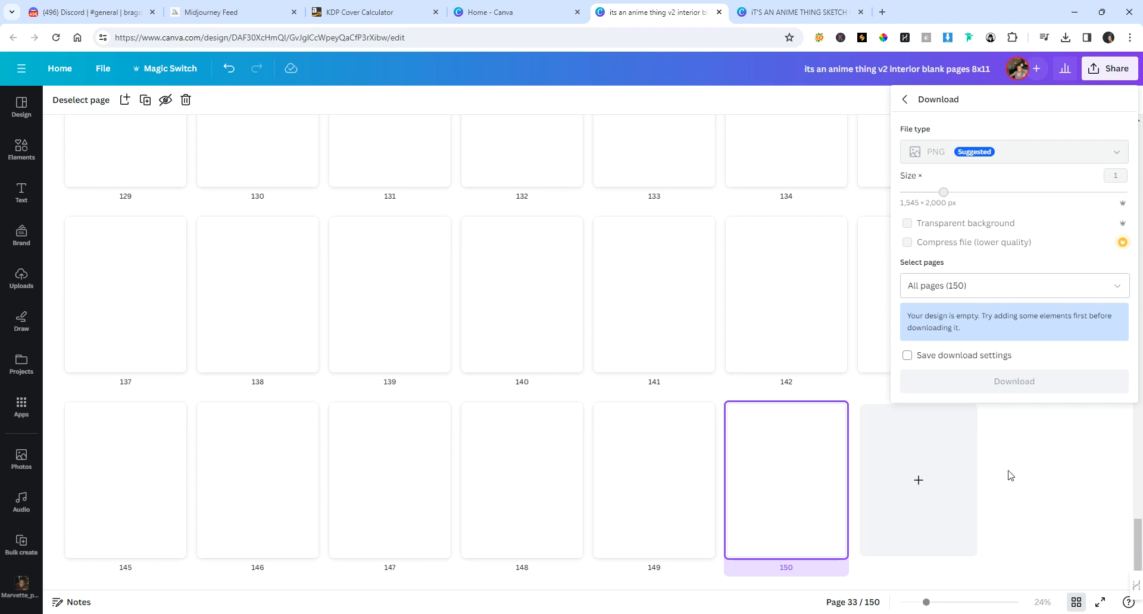
{"action": "left_click", "coordinate": [1042, 463]}
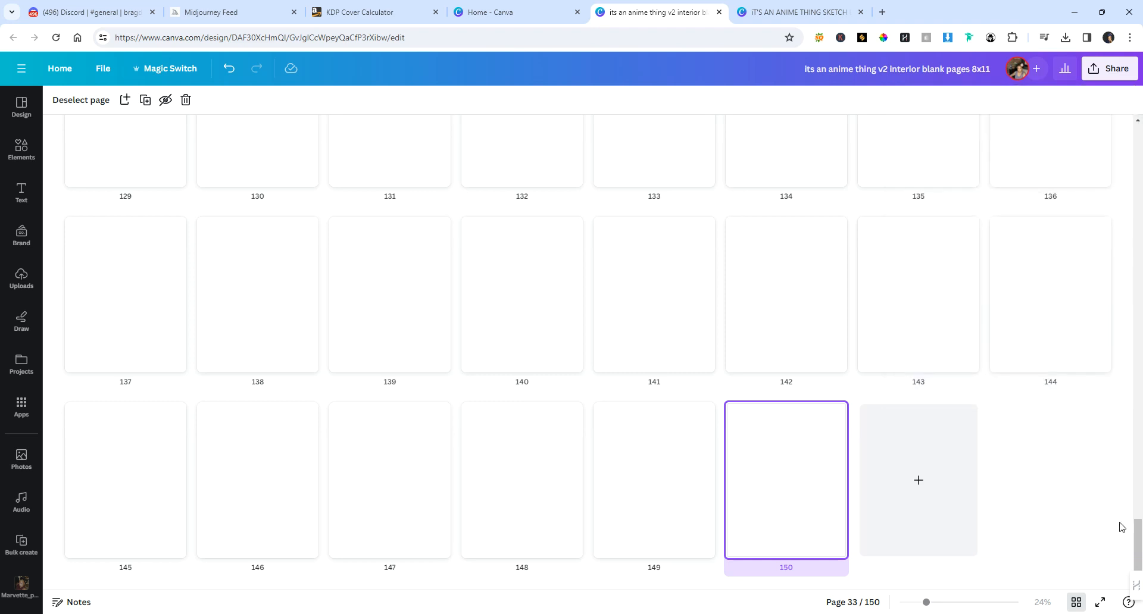
Step: Open page 1 for editing, add a heading text and enlarge it to font size 89.1
{"action": "scroll", "coordinate": [127, 196], "scroll_direction": "up", "scroll_amount": 20}
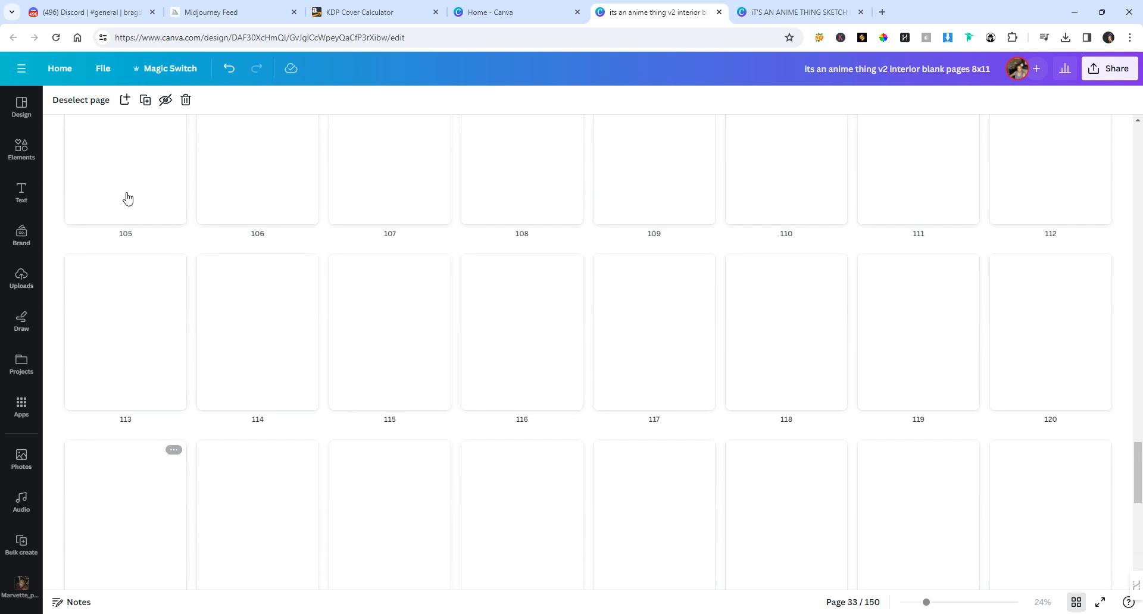
{"action": "scroll", "coordinate": [126, 197], "scroll_direction": "up", "scroll_amount": 10}
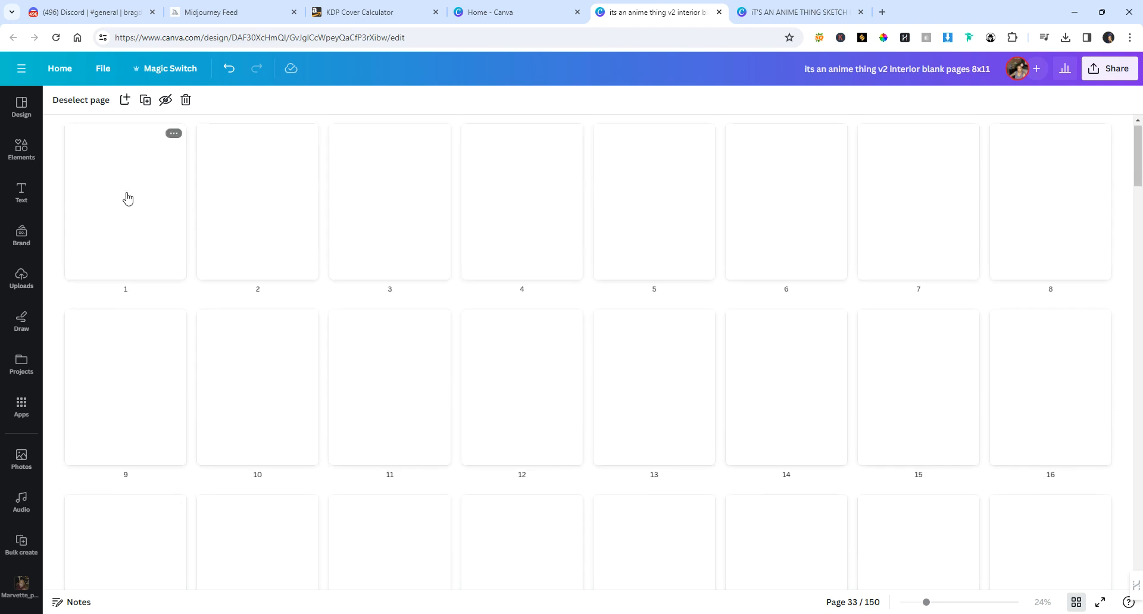
{"action": "left_click", "coordinate": [109, 201]}
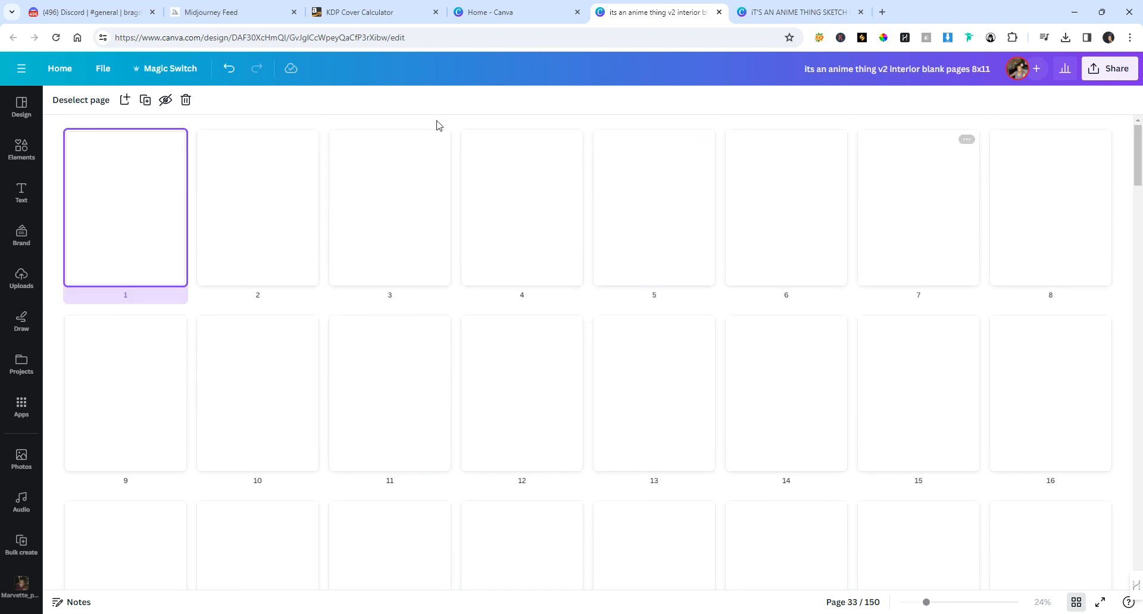
{"action": "double_click", "coordinate": [132, 200]}
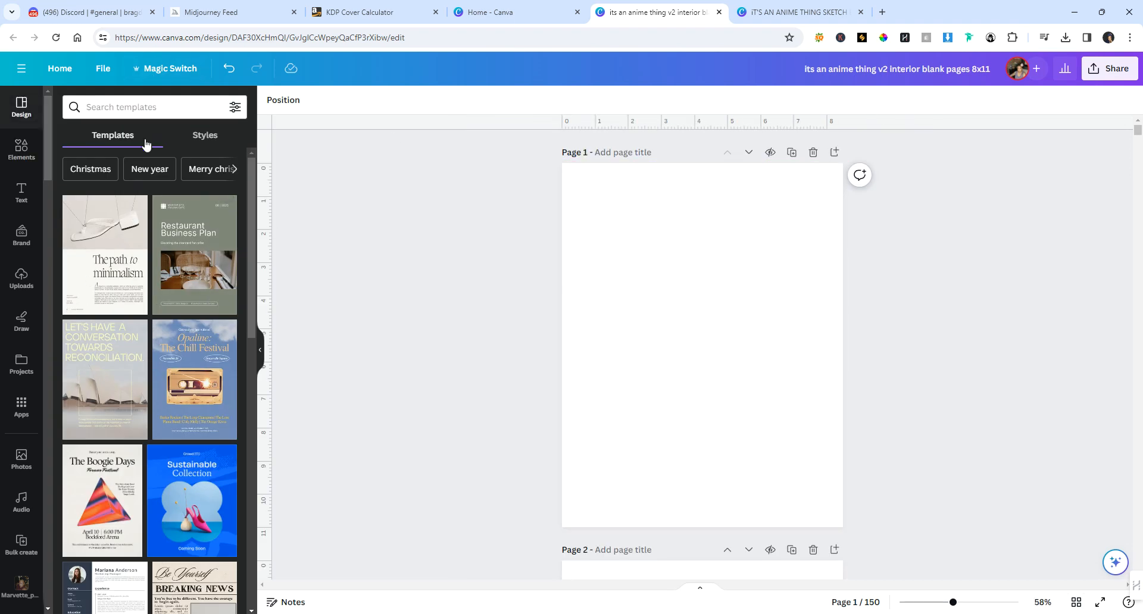
{"action": "left_click", "coordinate": [19, 191]}
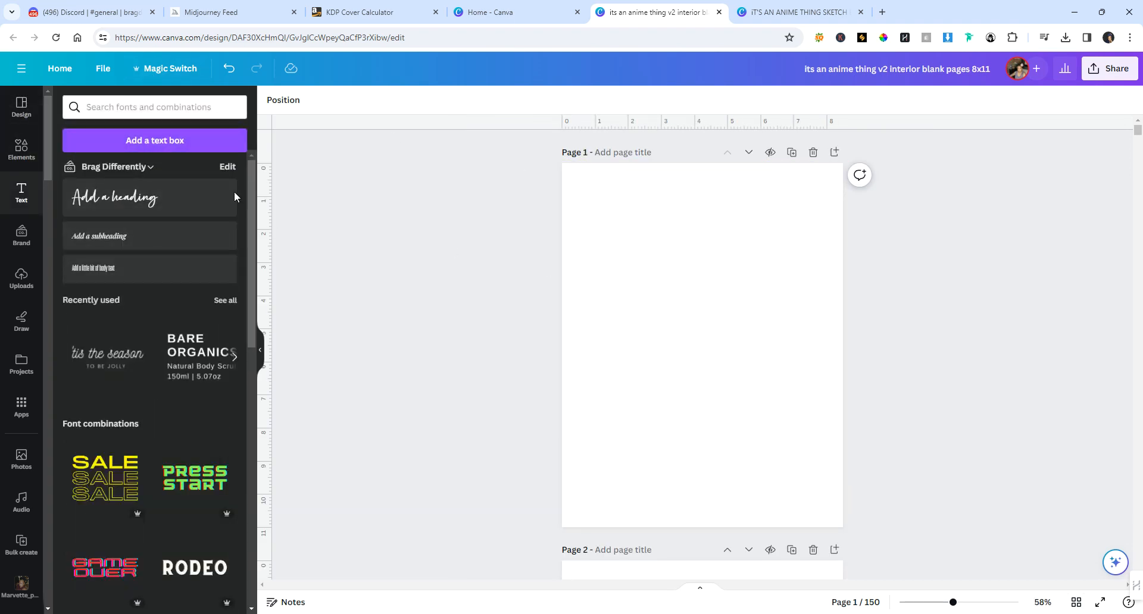
{"action": "left_click", "coordinate": [133, 198]}
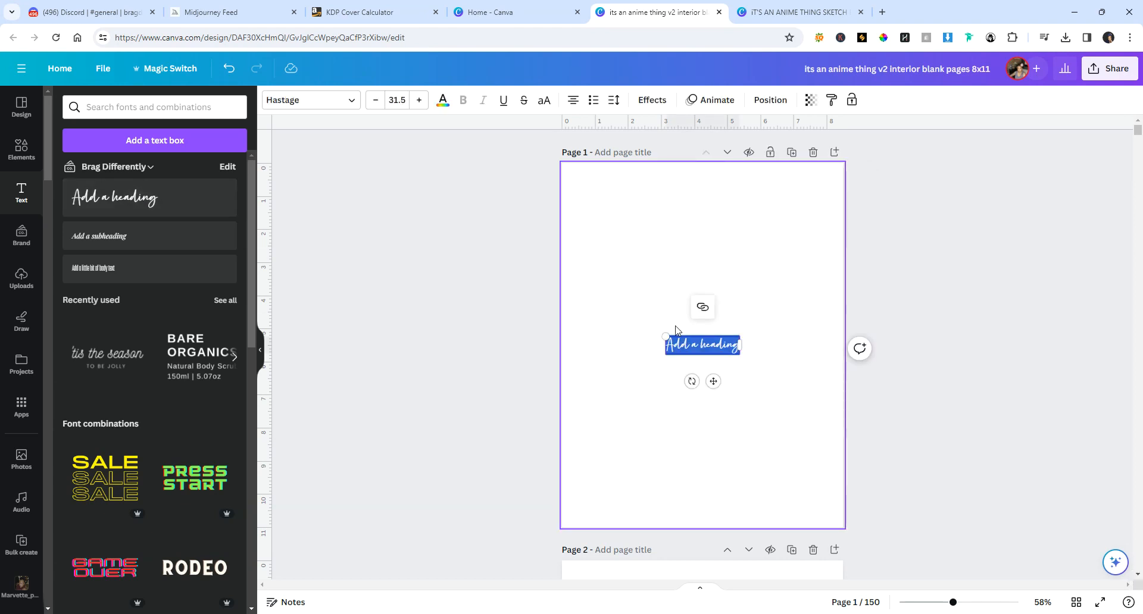
{"action": "left_click_drag", "start_coordinate": [667, 333], "coordinate": [590, 318]}
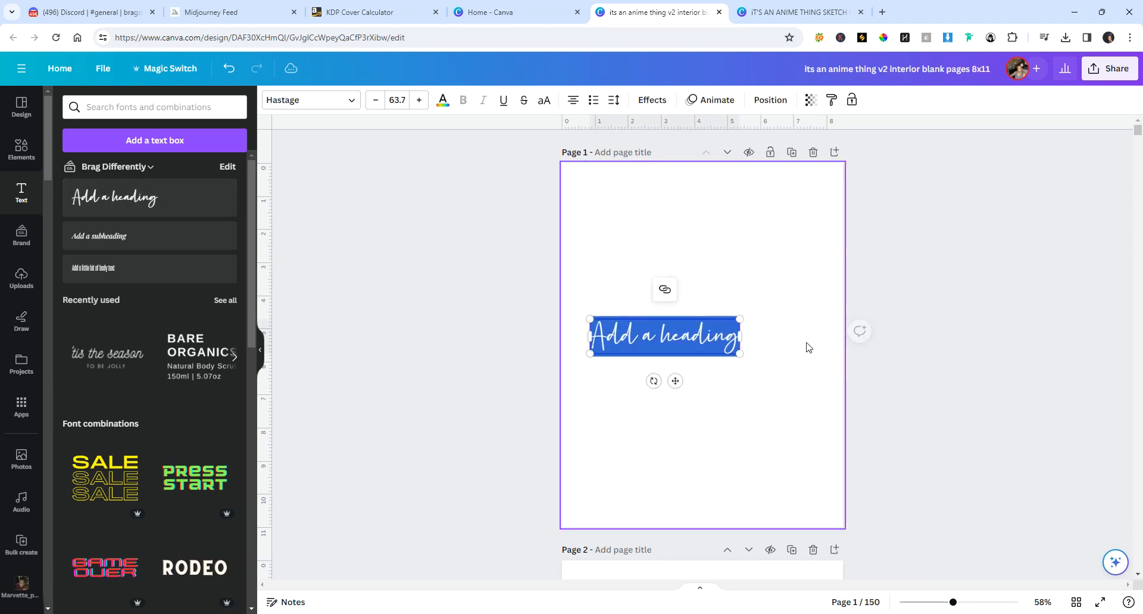
{"action": "left_click_drag", "start_coordinate": [744, 322], "coordinate": [802, 307]}
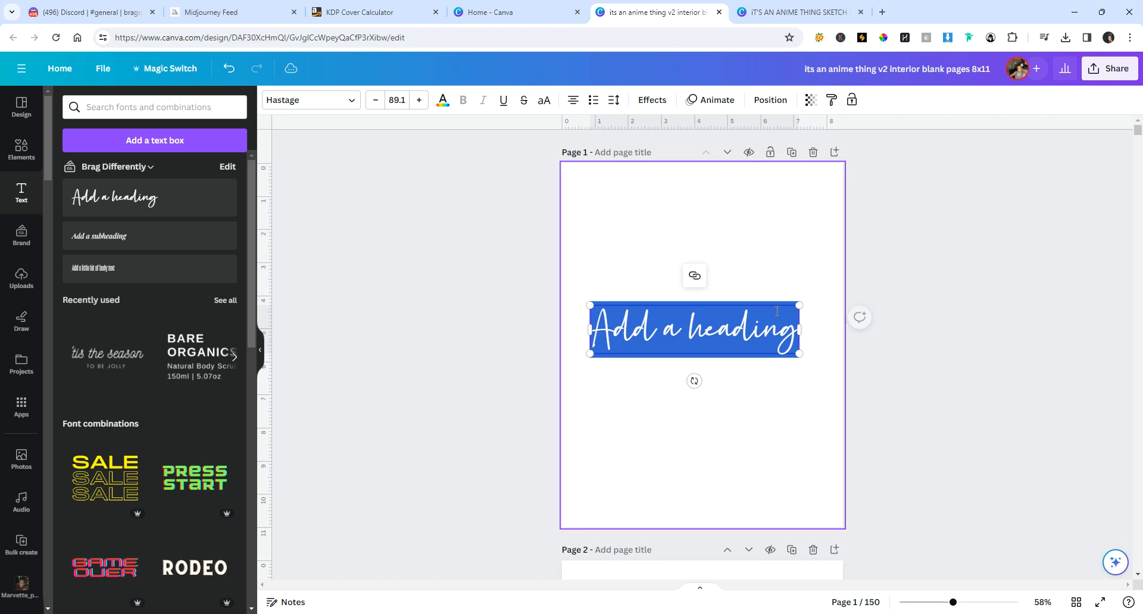
Step: Replace the heading's placeholder on page 1 with "This Book Belong To:" on two lines, breaking after "Book"
{"action": "double_click", "coordinate": [767, 328]}
{"action": "left_click_drag", "start_coordinate": [596, 336], "coordinate": [794, 334]}
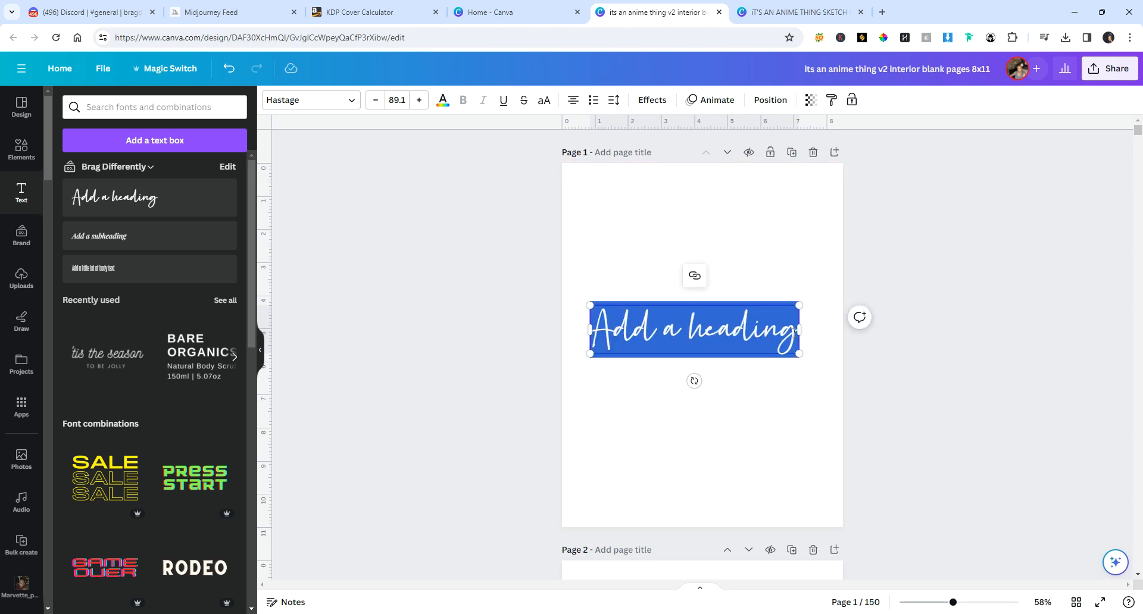
{"action": "type", "text": "This"}
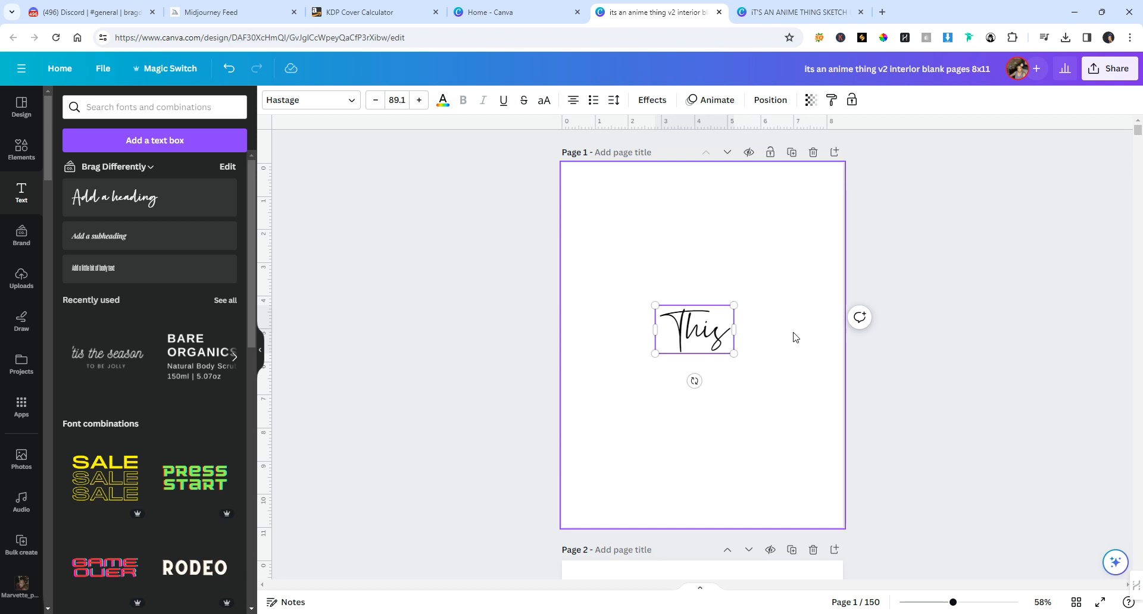
{"action": "type", "text": " boo"}
{"action": "key", "text": "BackSpace"}
{"action": "key", "text": "BackSpace"}
{"action": "key", "text": "BackSpace"}
{"action": "type", "text": "Book"}
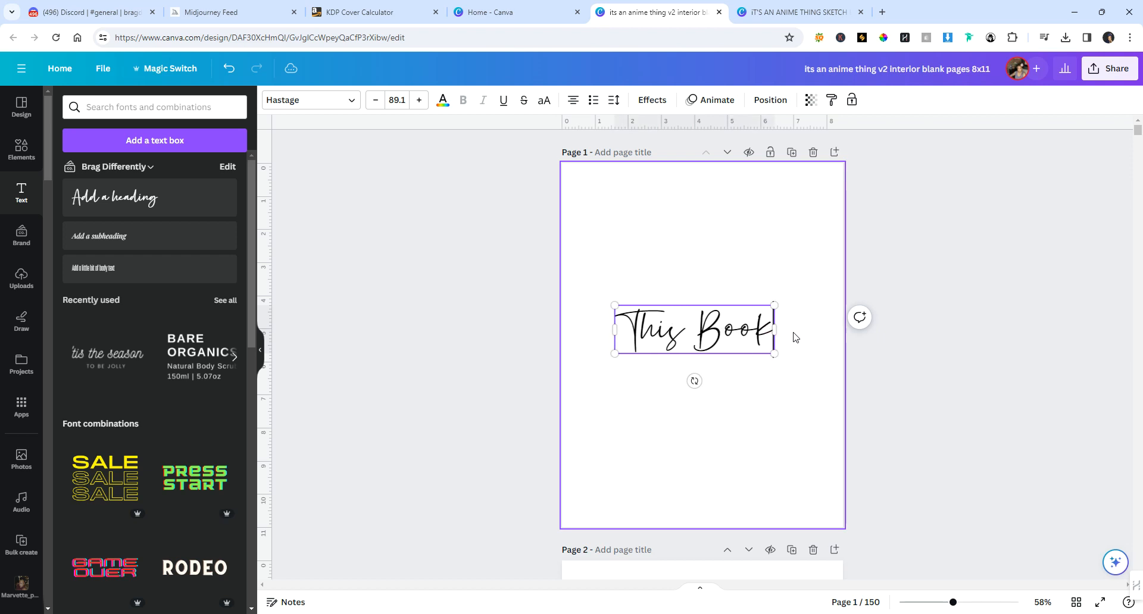
{"action": "key", "text": "Return"}
{"action": "type", "text": "Bel"}
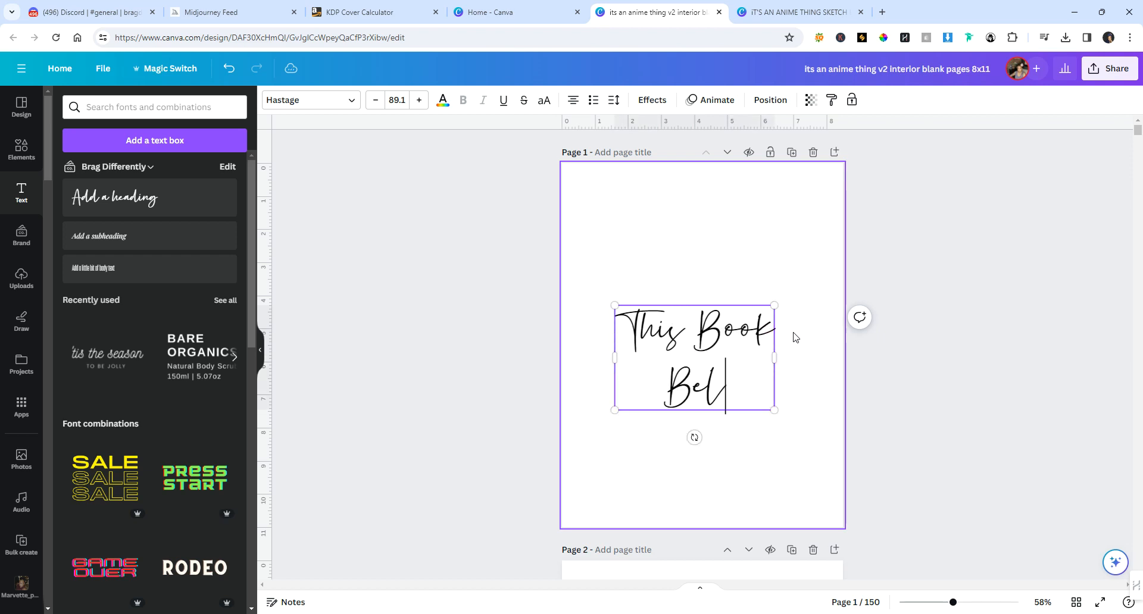
{"action": "type", "text": "ong To"}
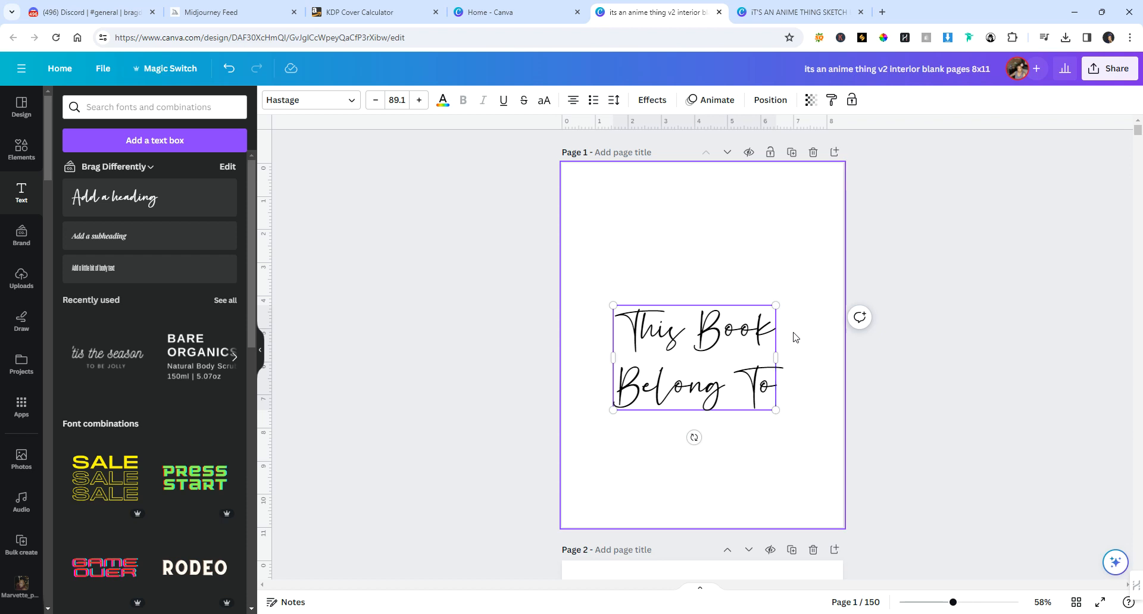
{"action": "type", "text": ":"}
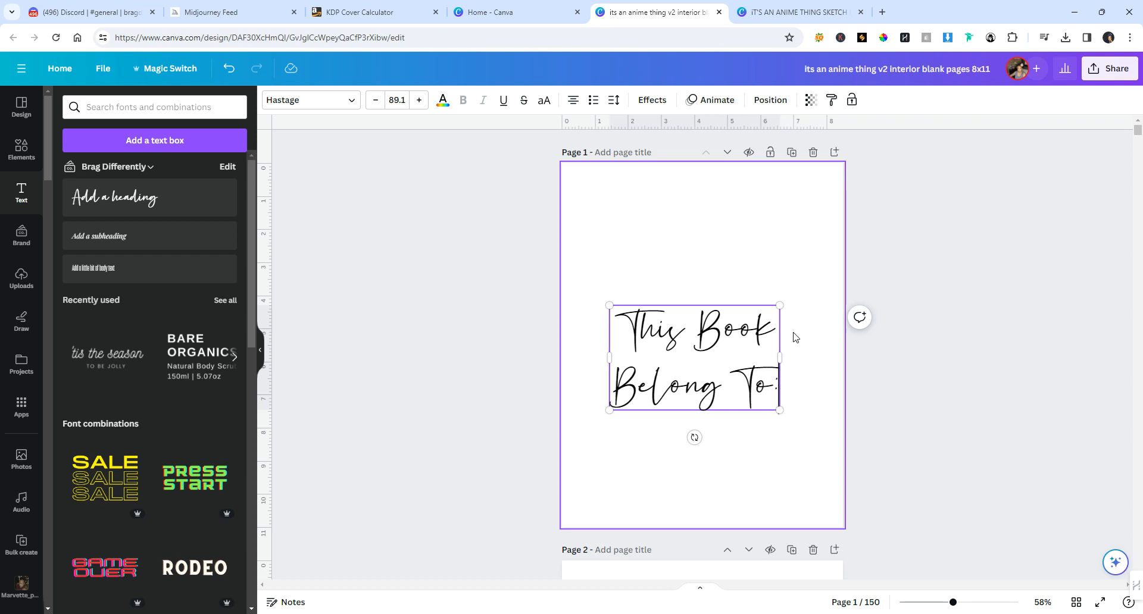
Step: Widen the heading's text box and apply the a Arbei Berry font to both lines
{"action": "left_click_drag", "start_coordinate": [786, 357], "coordinate": [820, 357]}
{"action": "left_click", "coordinate": [344, 109]}
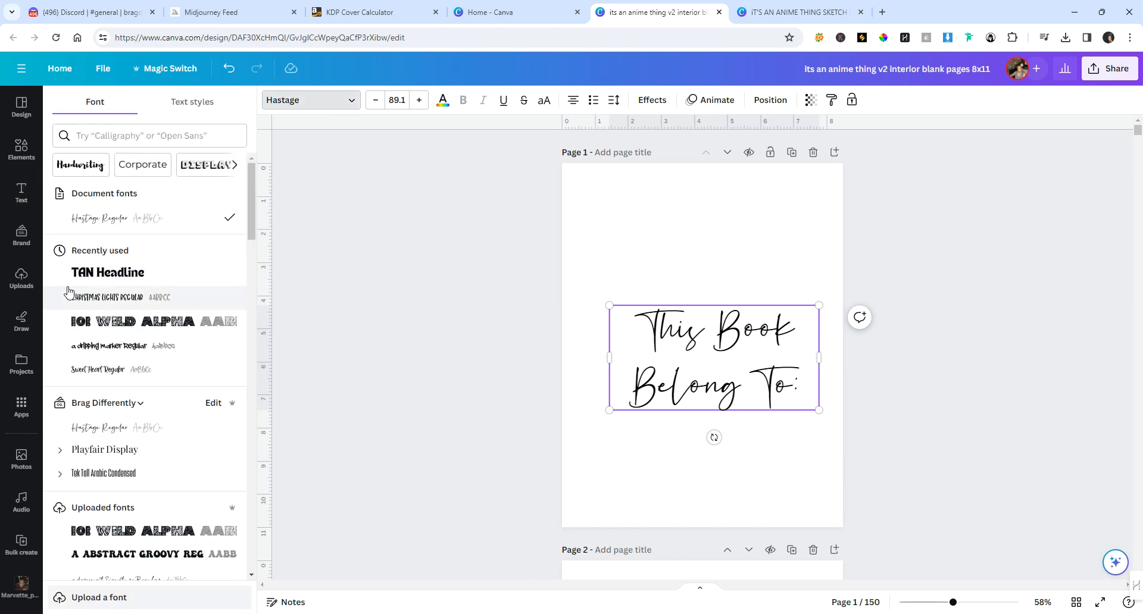
{"action": "scroll", "coordinate": [115, 288], "scroll_direction": "down", "scroll_amount": 3}
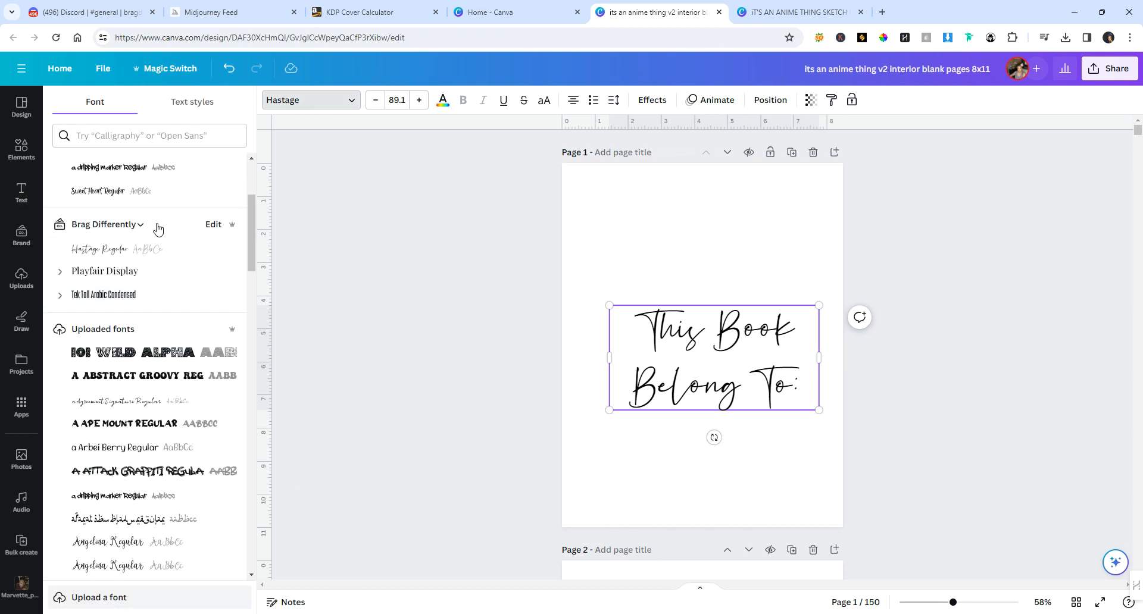
{"action": "left_click", "coordinate": [137, 448]}
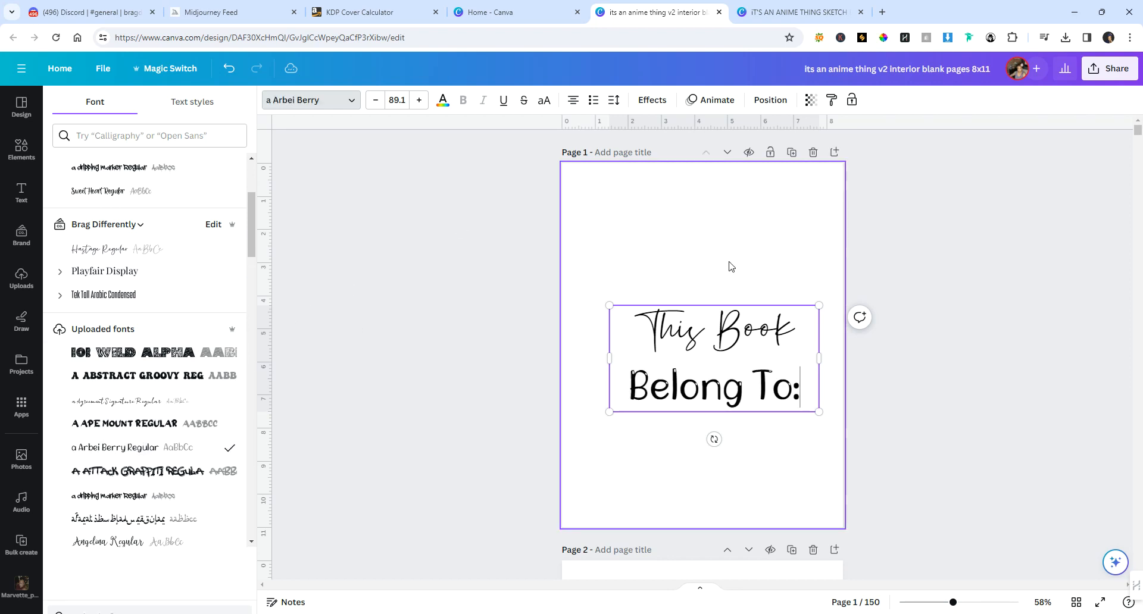
{"action": "left_click_drag", "start_coordinate": [794, 379], "coordinate": [634, 322]}
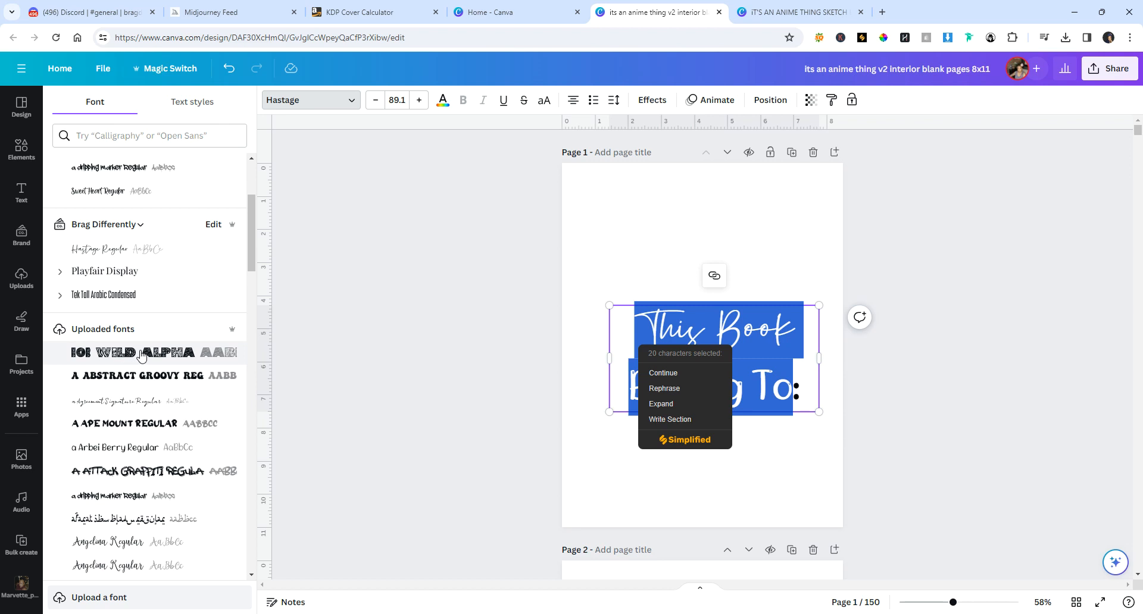
{"action": "left_click", "coordinate": [126, 450]}
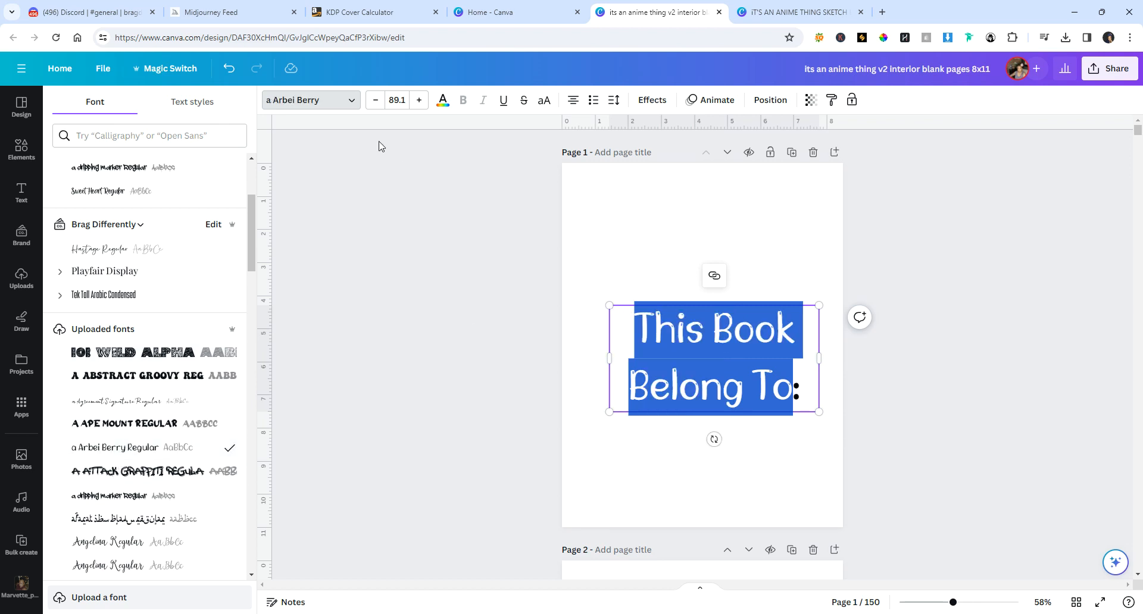
Step: Reduce the heading's font size to 57.1
{"action": "left_click", "coordinate": [376, 101]}
{"action": "left_click", "coordinate": [377, 101]}
{"action": "left_click", "coordinate": [376, 101]}
{"action": "left_click", "coordinate": [376, 100]}
{"action": "left_click", "coordinate": [376, 101]}
{"action": "left_click", "coordinate": [376, 101]}
{"action": "left_click", "coordinate": [376, 101]}
{"action": "left_click", "coordinate": [376, 100]}
{"action": "left_click", "coordinate": [929, 362]}
{"action": "left_click", "coordinate": [920, 385]}
{"action": "left_click", "coordinate": [918, 388]}
Step: Centre the heading horizontally on page 1 and set its line spacing to 0.88
{"action": "mouse_move", "coordinate": [747, 342]}
{"action": "left_mouse_down"}
{"action": "mouse_move", "coordinate": [723, 335]}
{"action": "mouse_move", "coordinate": [738, 341]}
{"action": "left_mouse_up"}
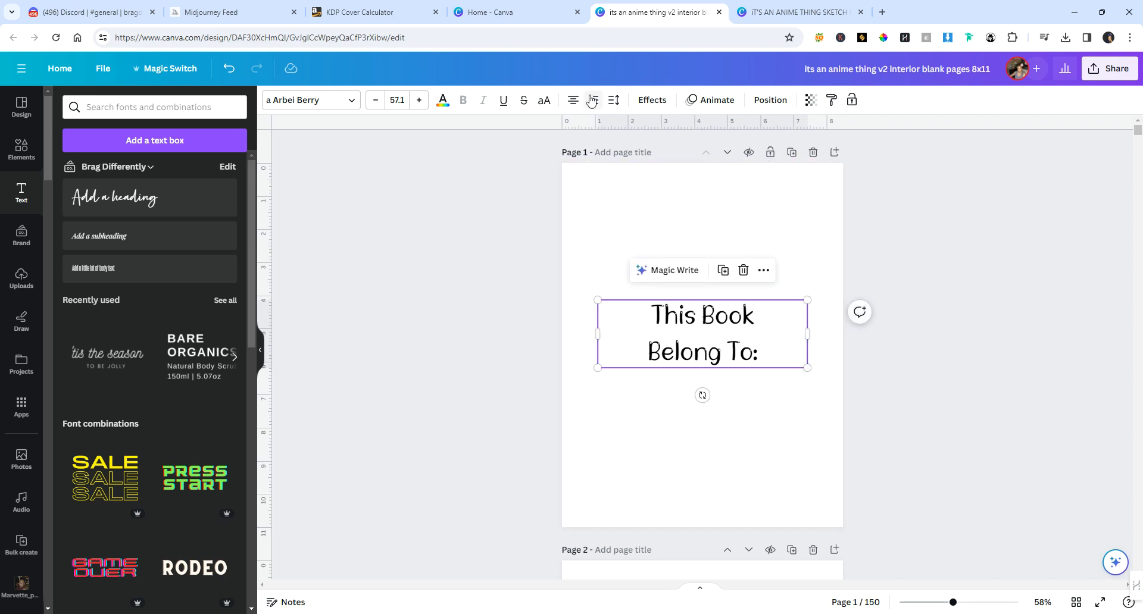
{"action": "left_click", "coordinate": [614, 100]}
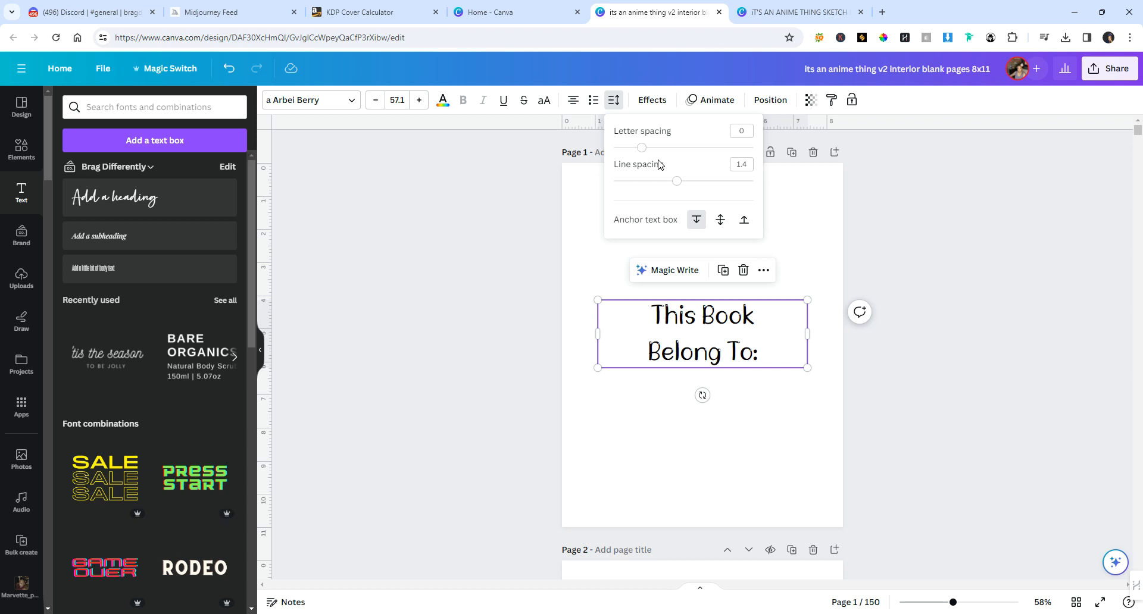
{"action": "left_click_drag", "start_coordinate": [679, 187], "coordinate": [641, 184]}
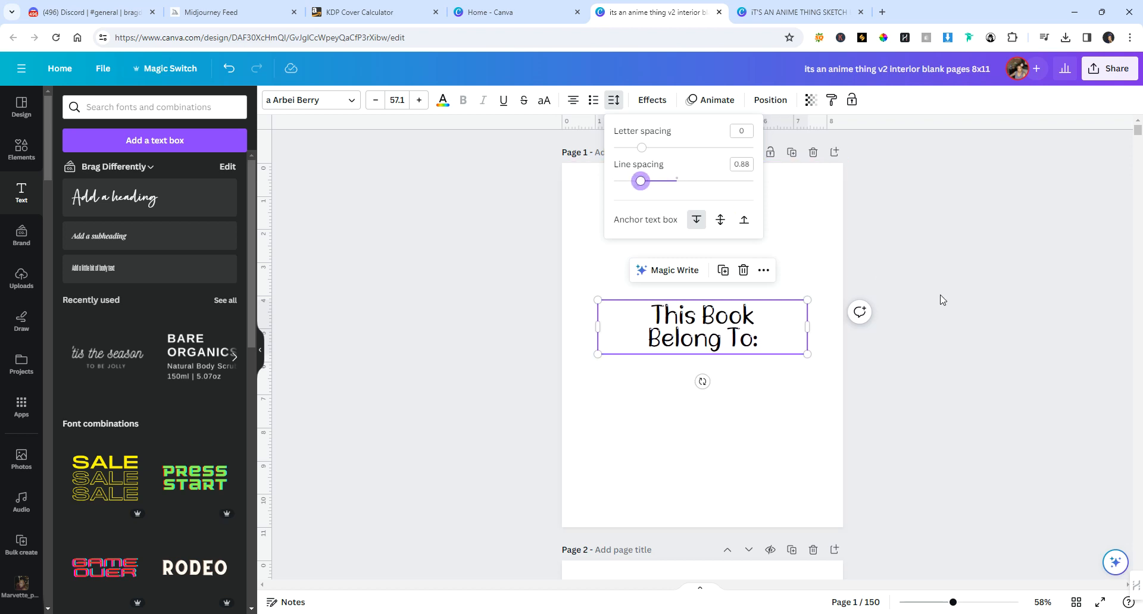
Step: Search the elements for "line" and add the basic line shape to page 1
{"action": "left_click", "coordinate": [914, 367]}
{"action": "left_click", "coordinate": [914, 383]}
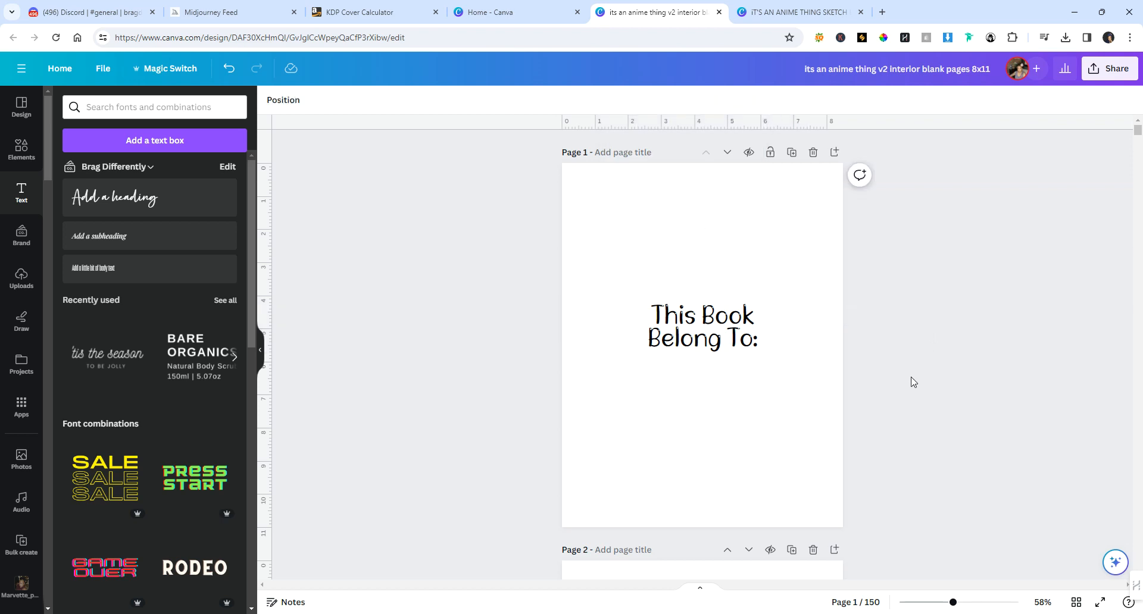
{"action": "left_click", "coordinate": [24, 150]}
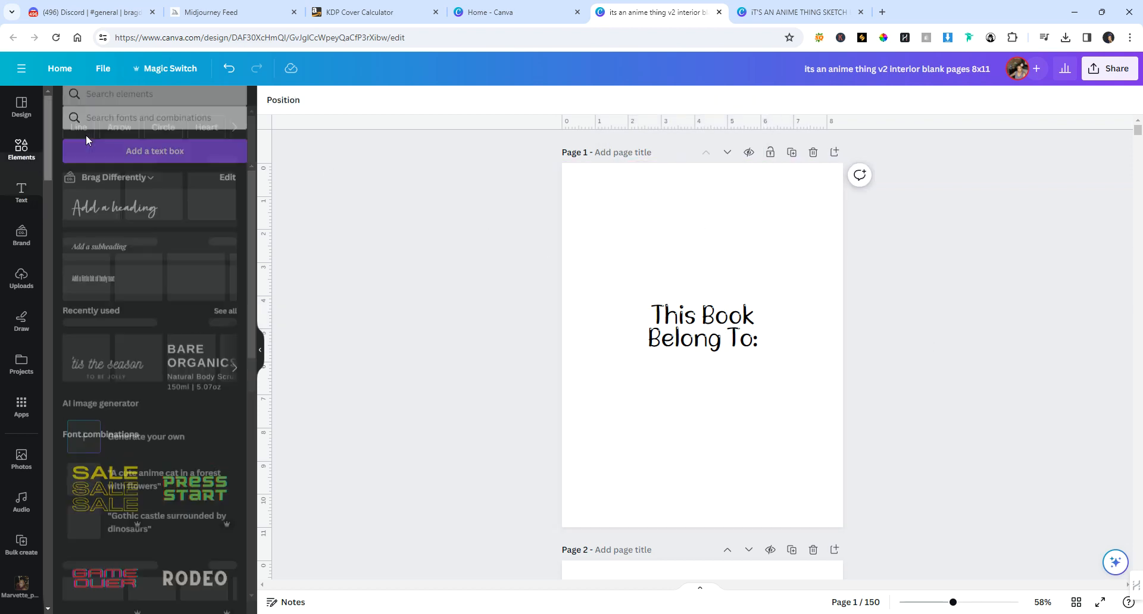
{"action": "left_click", "coordinate": [122, 111]}
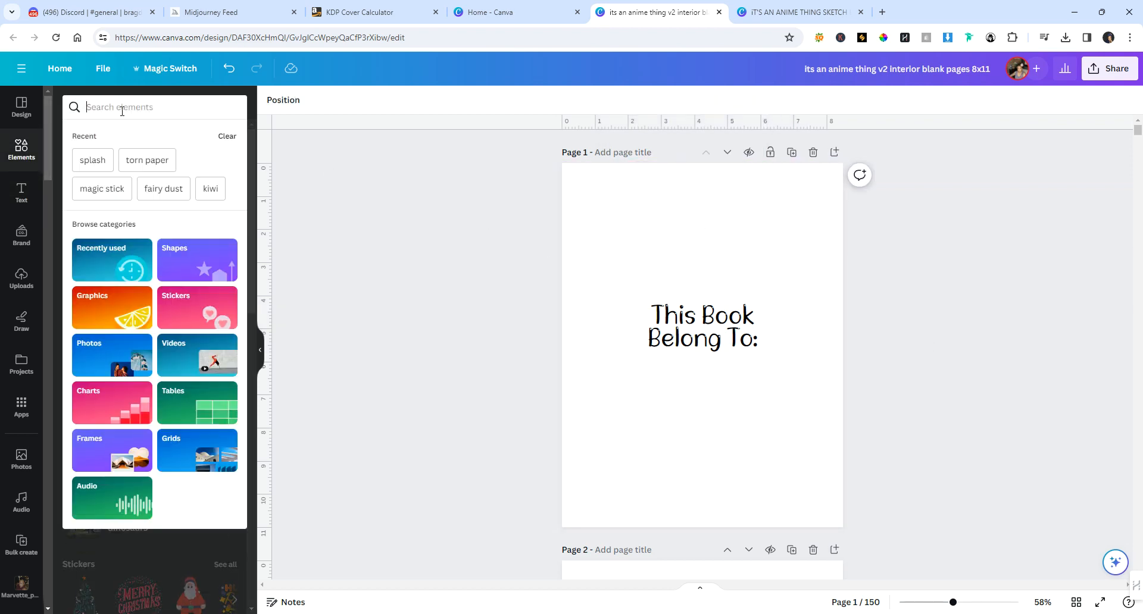
{"action": "type", "text": "line"}
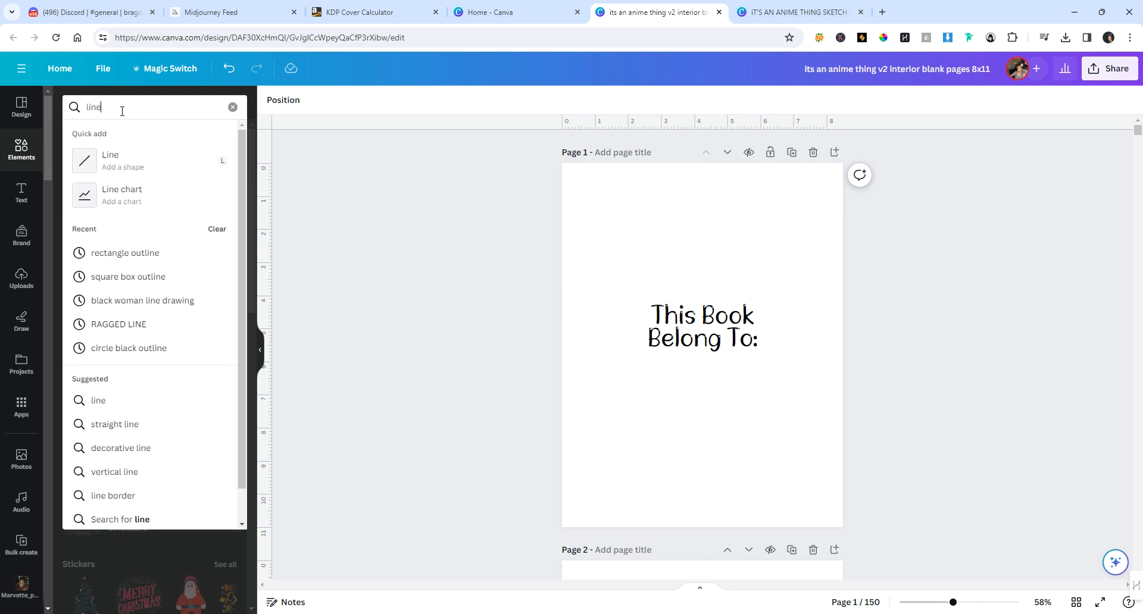
{"action": "left_click", "coordinate": [124, 158]}
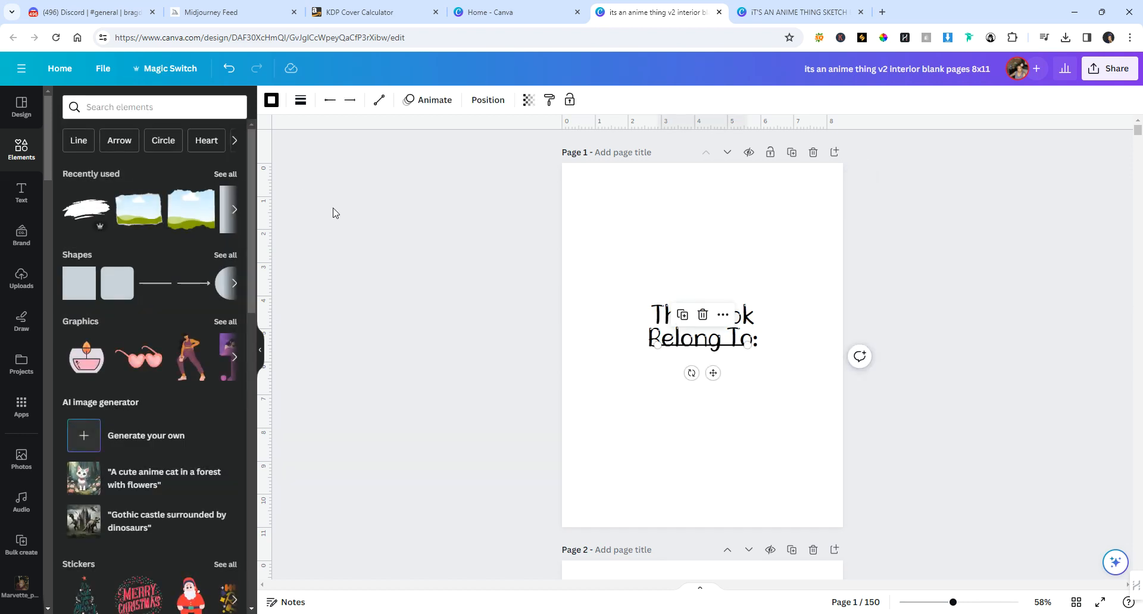
Step: Add a second line below the heading and stretch it to about 7.1 inches wide
{"action": "left_click", "coordinate": [152, 288]}
{"action": "left_click_drag", "start_coordinate": [693, 355], "coordinate": [826, 396]}
{"action": "left_click_drag", "start_coordinate": [648, 396], "coordinate": [590, 395]}
{"action": "left_click", "coordinate": [935, 352]}
Step: Try realigning the heading together with both lines through the text alignment
{"action": "left_click_drag", "start_coordinate": [708, 433], "coordinate": [695, 290]}
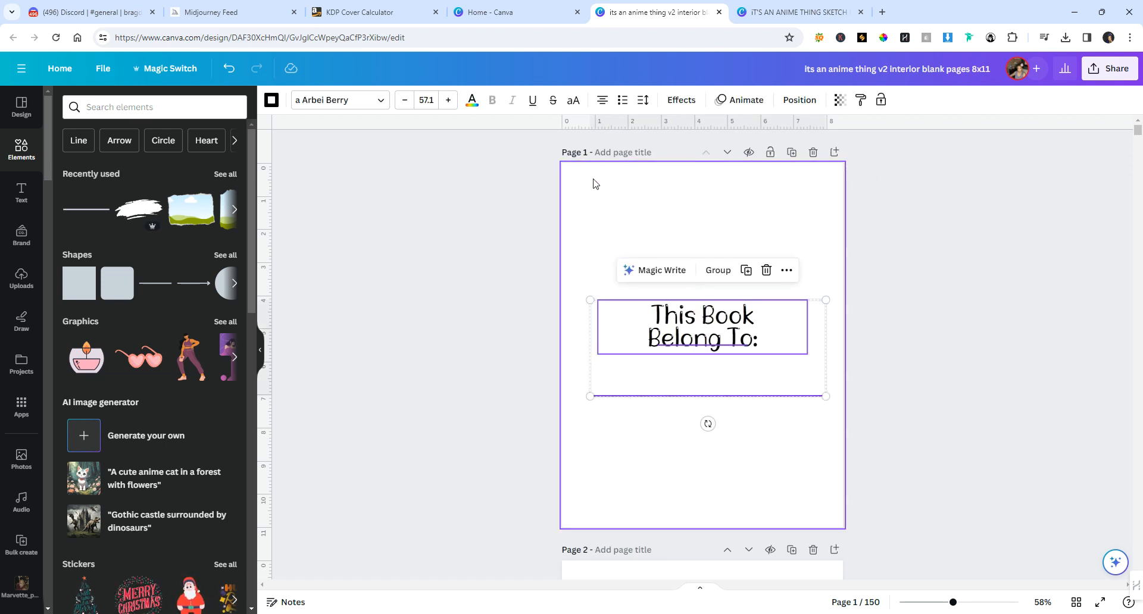
{"action": "left_click", "coordinate": [602, 100]}
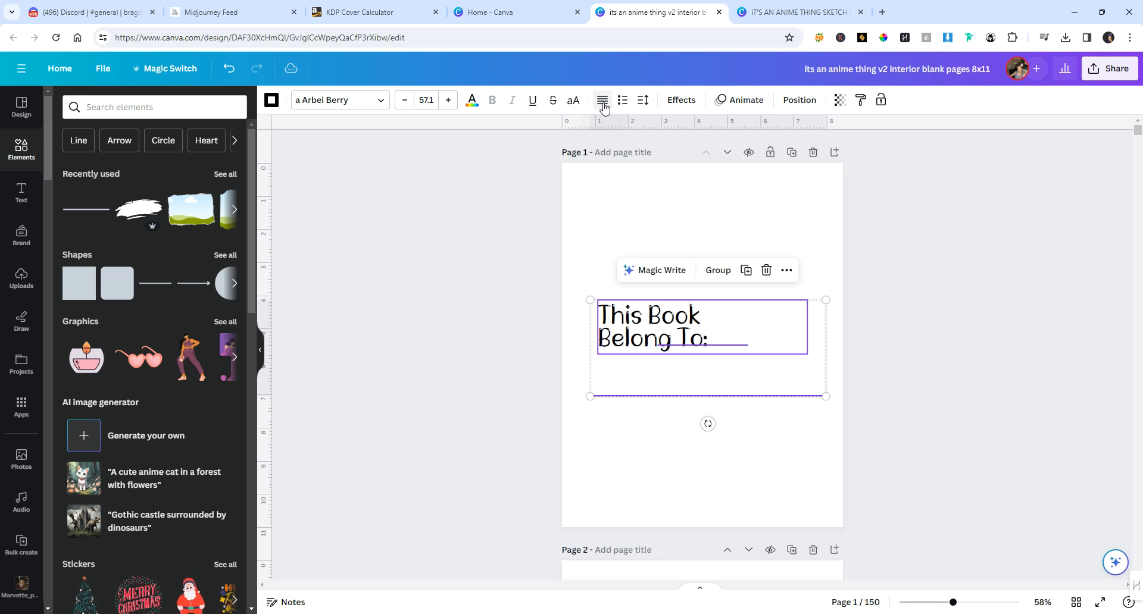
{"action": "left_click", "coordinate": [602, 100]}
{"action": "left_click", "coordinate": [603, 100]}
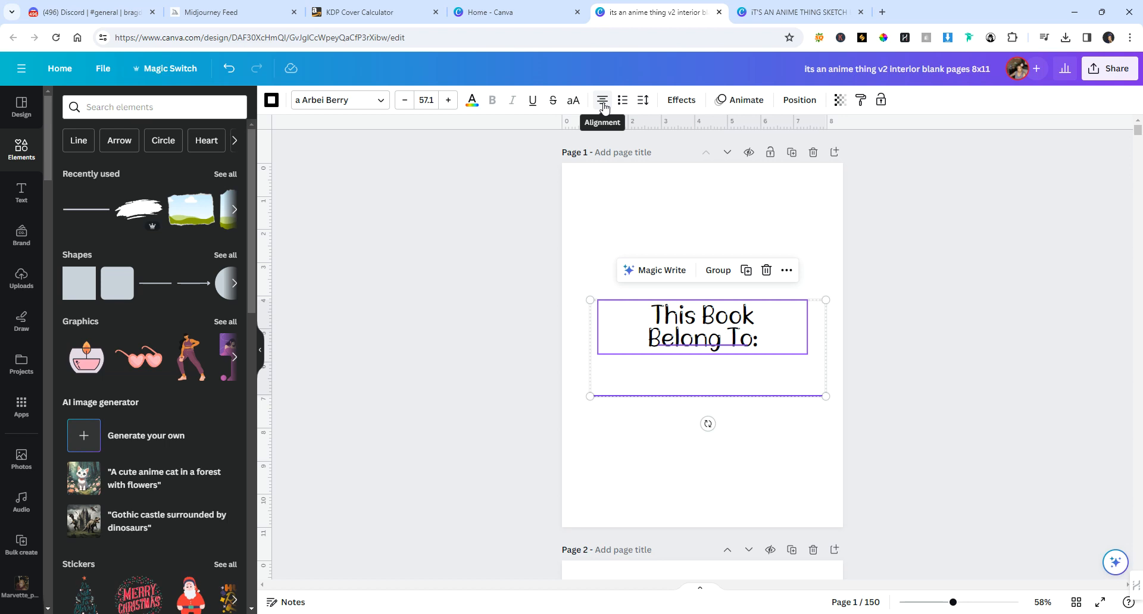
{"action": "left_click", "coordinate": [970, 339]}
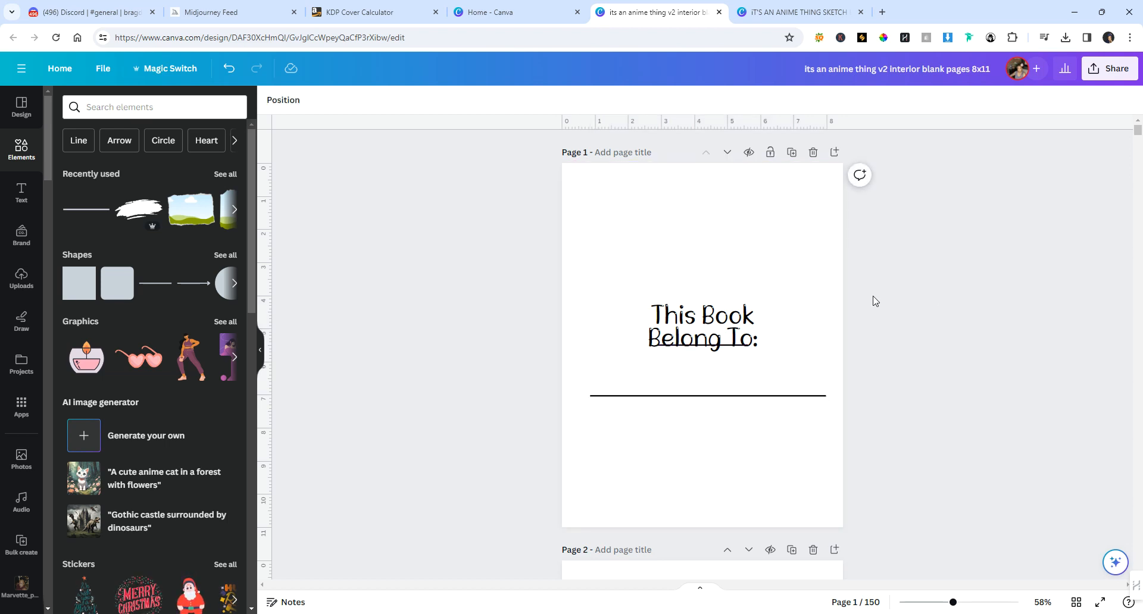
Step: Place a vertical guide at 4.250 inches down the middle of page 1
{"action": "left_click_drag", "start_coordinate": [273, 302], "coordinate": [704, 271]}
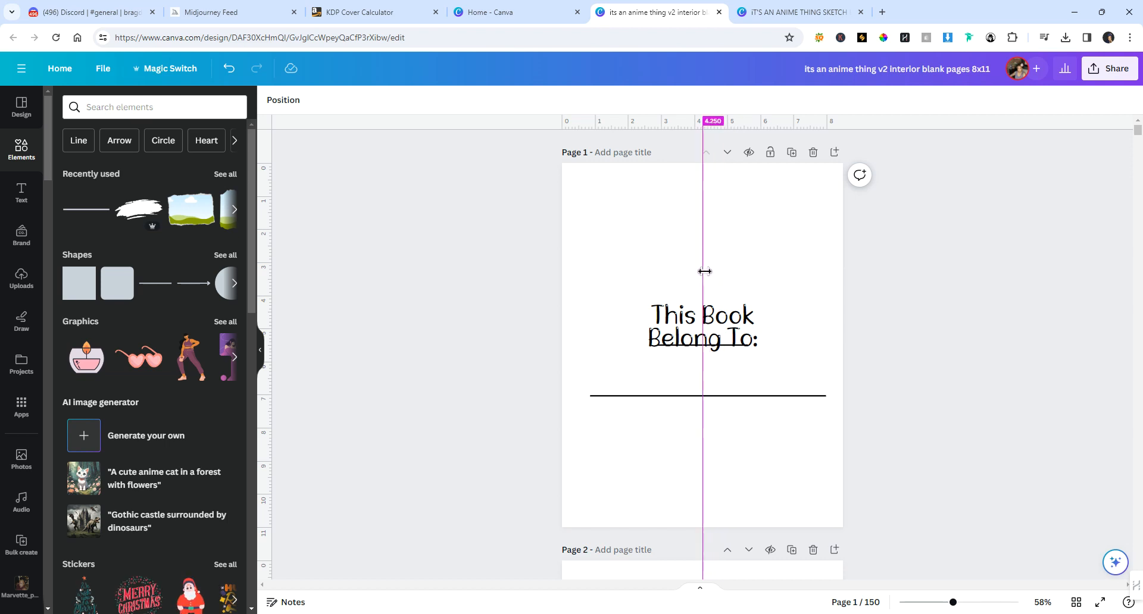
{"action": "left_click", "coordinate": [764, 398]}
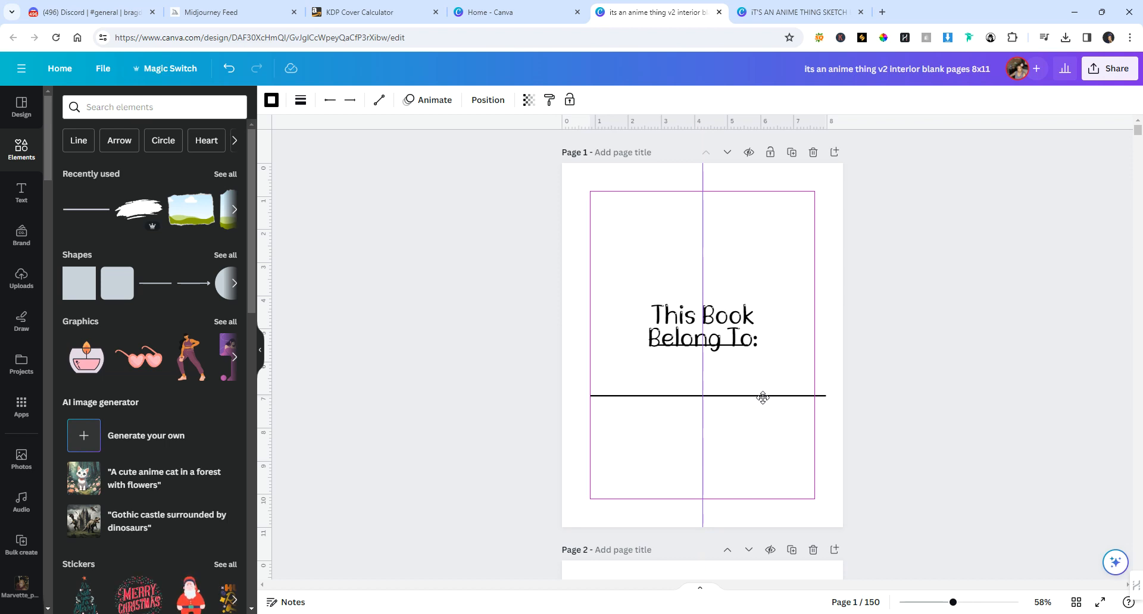
{"action": "left_click", "coordinate": [938, 331]}
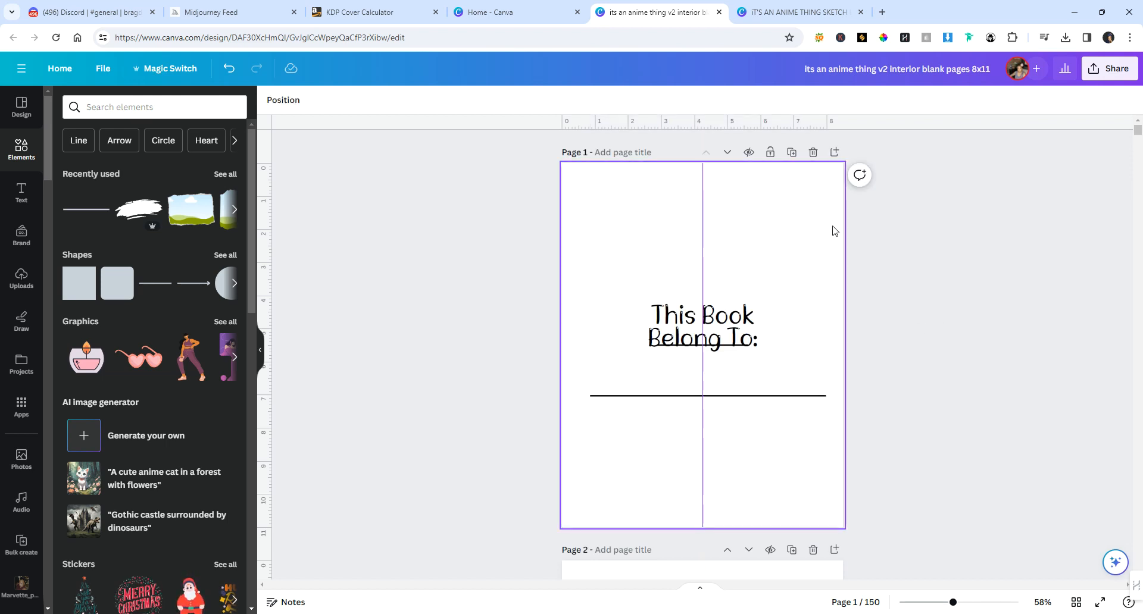
Step: Move the heading up clear of the short line overlapping it and delete that line
{"action": "left_click", "coordinate": [717, 345]}
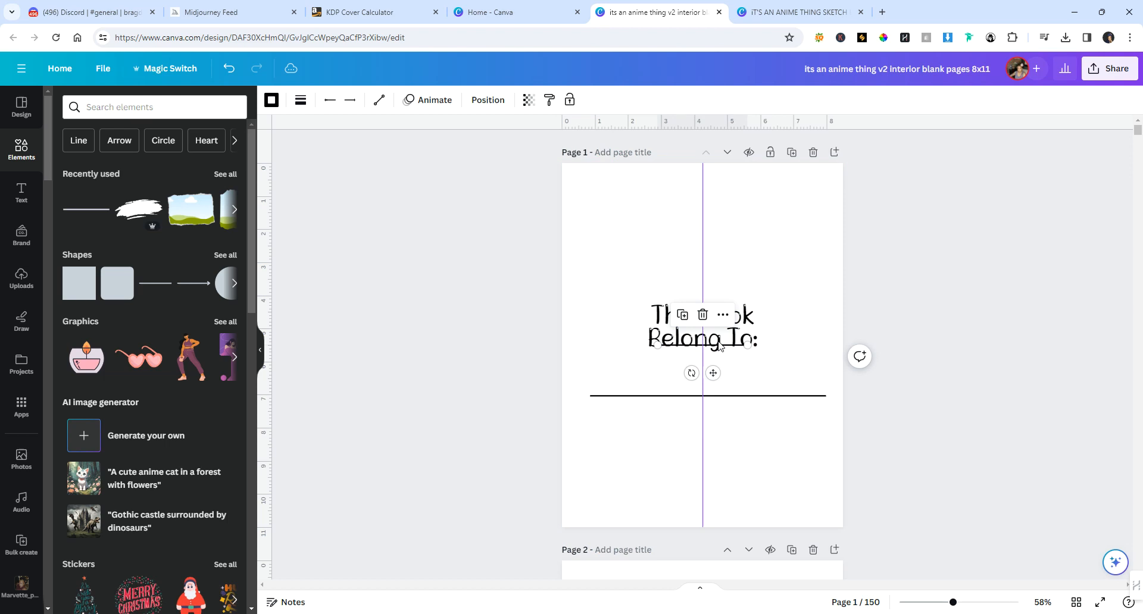
{"action": "left_click", "coordinate": [874, 290]}
{"action": "left_click", "coordinate": [714, 327]}
{"action": "left_click_drag", "start_coordinate": [727, 328], "coordinate": [726, 308]}
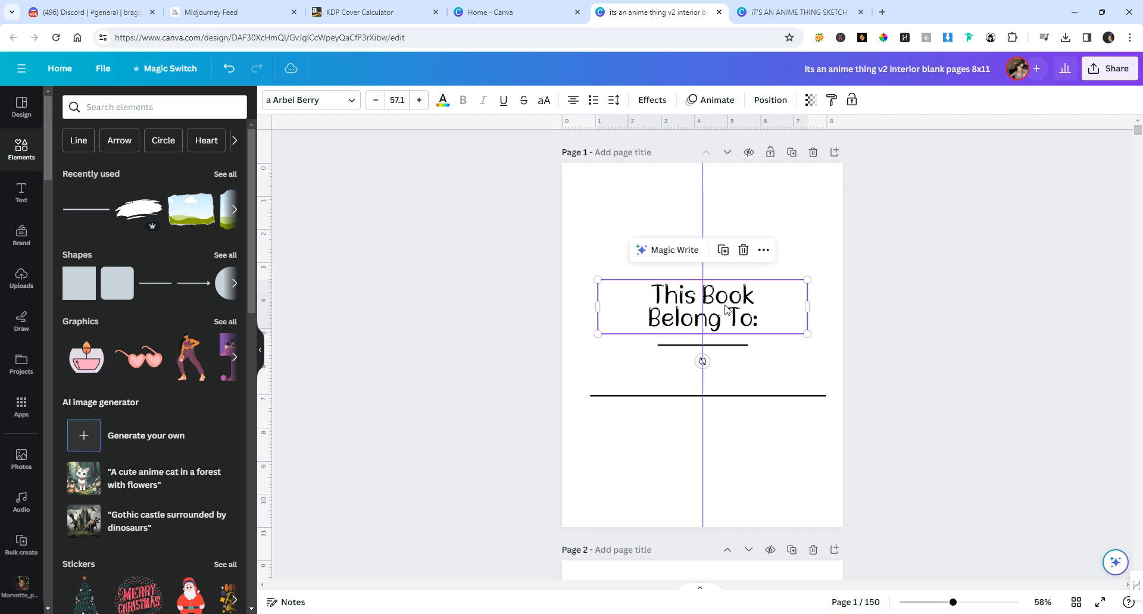
{"action": "left_click", "coordinate": [735, 346]}
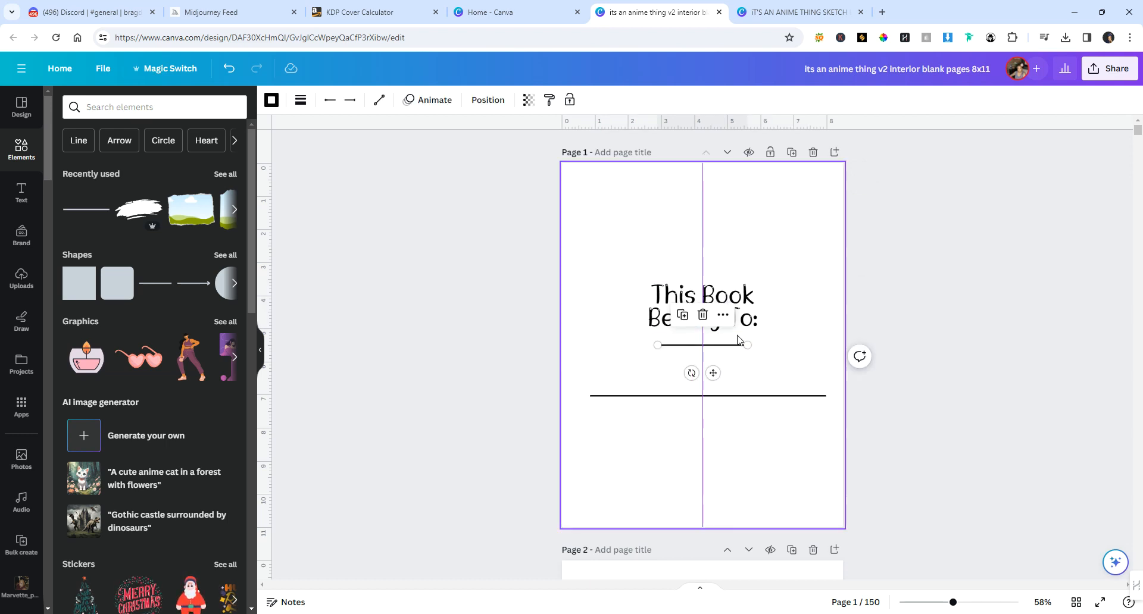
{"action": "left_click", "coordinate": [737, 340]}
Step: Correct "Belong" to "Belongs" in the heading and move the heading down closer to the long line
{"action": "left_click", "coordinate": [724, 322]}
{"action": "left_click", "coordinate": [723, 321]}
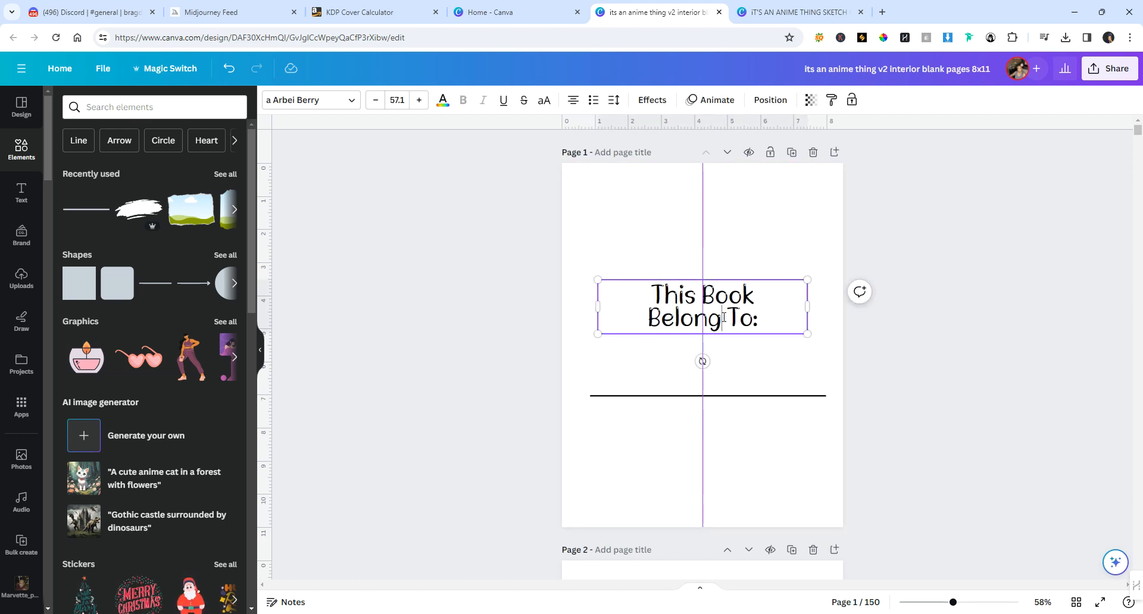
{"action": "type", "text": "s"}
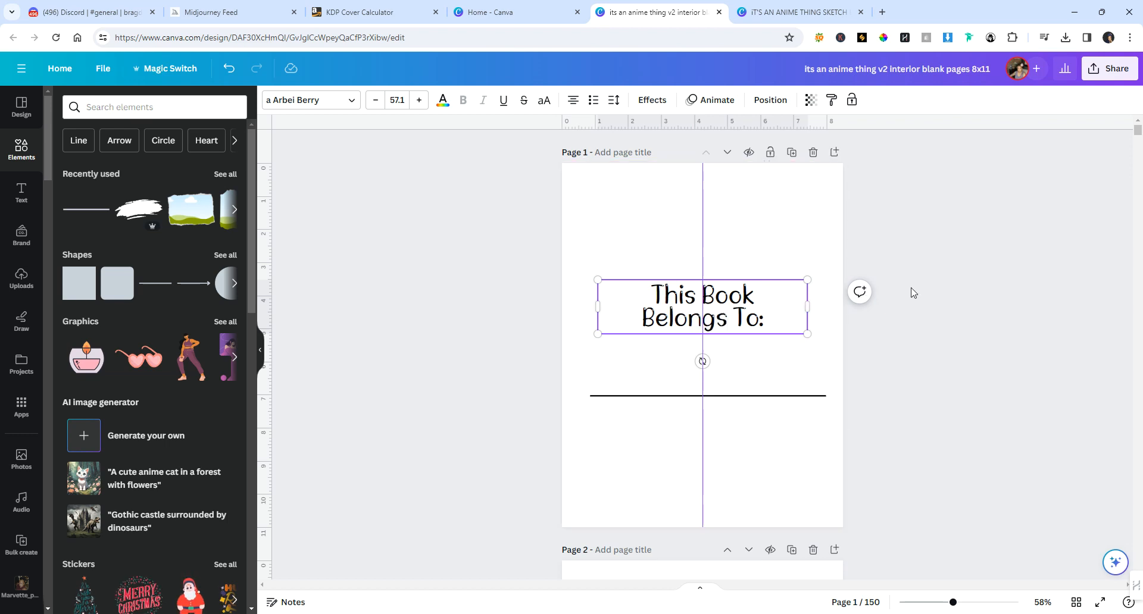
{"action": "left_click", "coordinate": [917, 348]}
{"action": "left_click_drag", "start_coordinate": [735, 322], "coordinate": [736, 338]}
{"action": "left_click", "coordinate": [877, 332]}
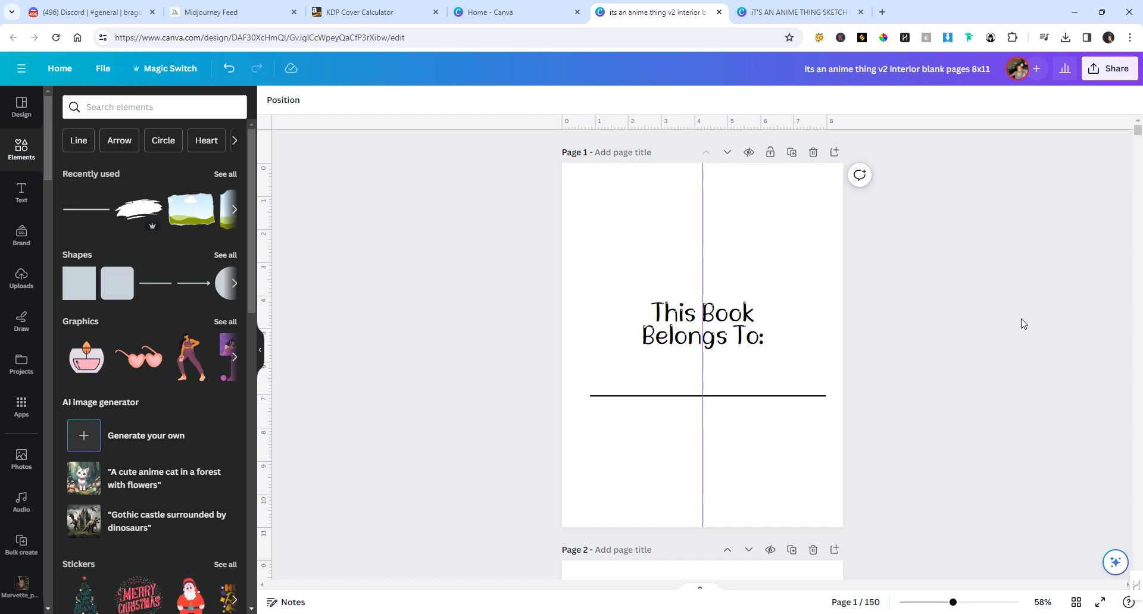
Step: Download all 150 pages of the interior as PDF Print with the CMYK color profile
{"action": "left_click", "coordinate": [1104, 71]}
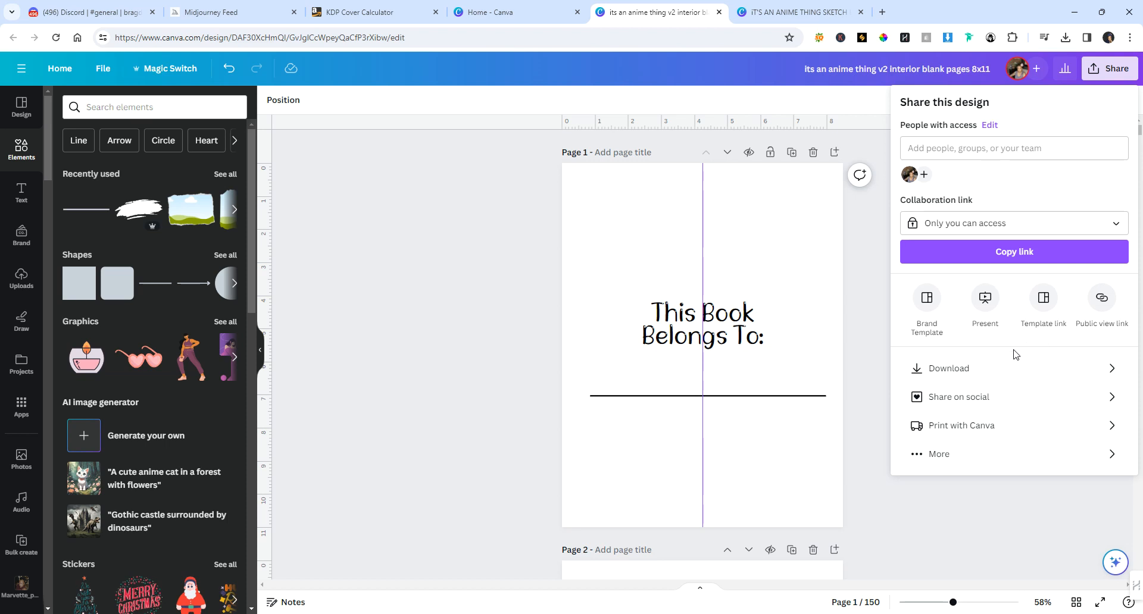
{"action": "left_click", "coordinate": [956, 373]}
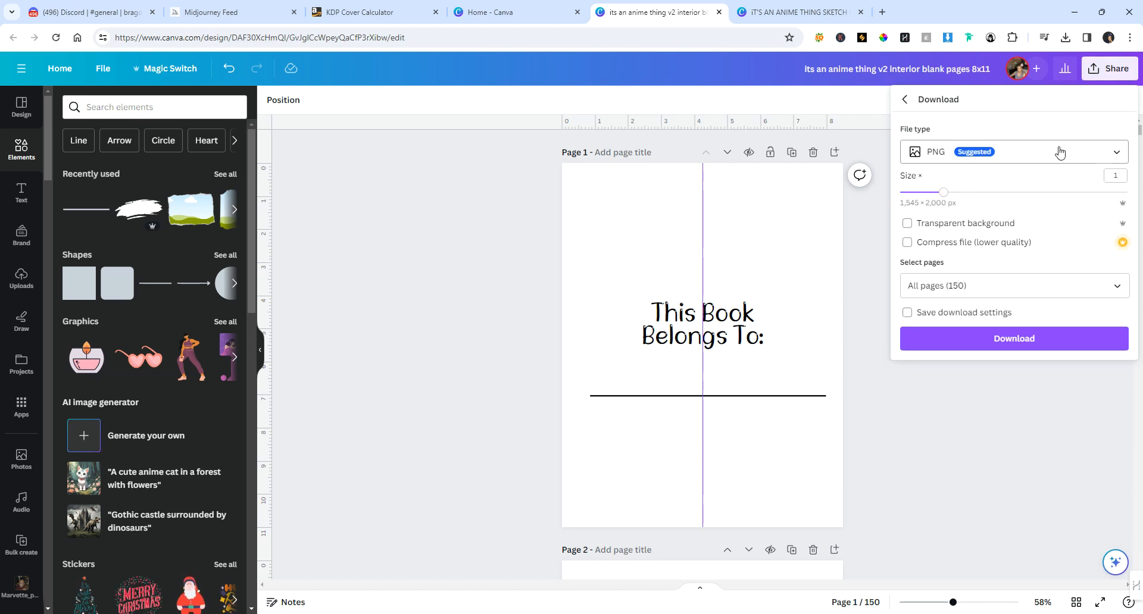
{"action": "left_click", "coordinate": [978, 153]}
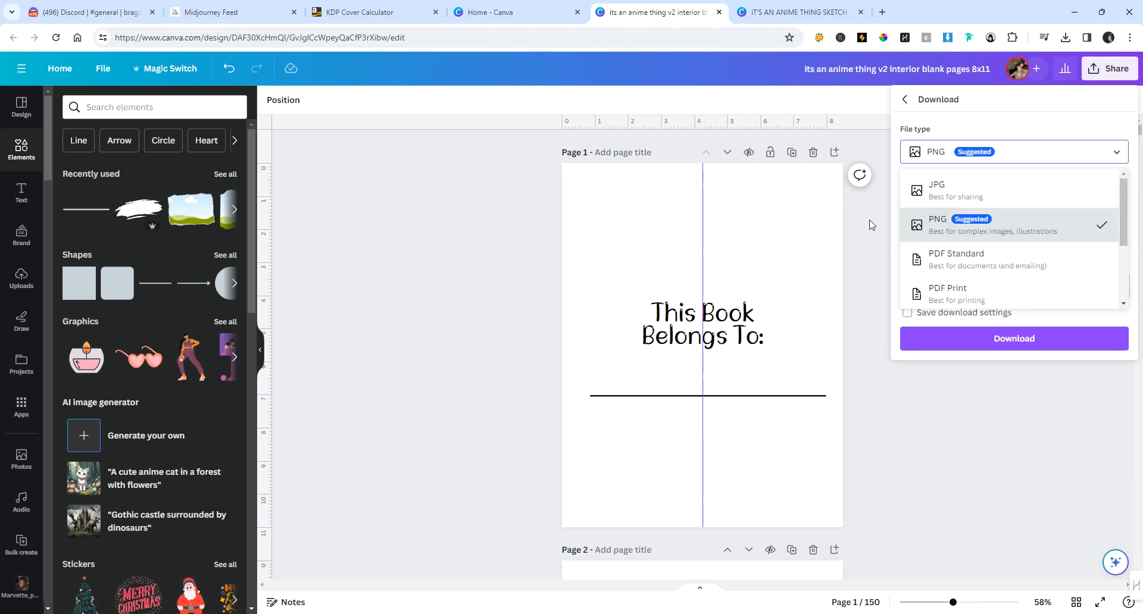
{"action": "left_click", "coordinate": [969, 292]}
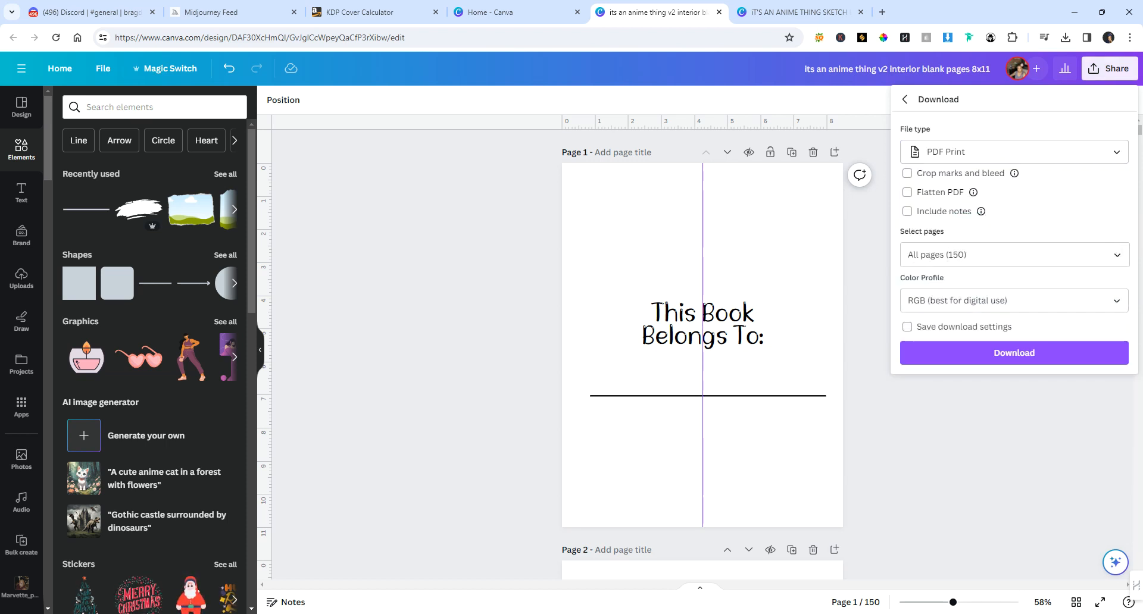
{"action": "left_click", "coordinate": [1104, 302]}
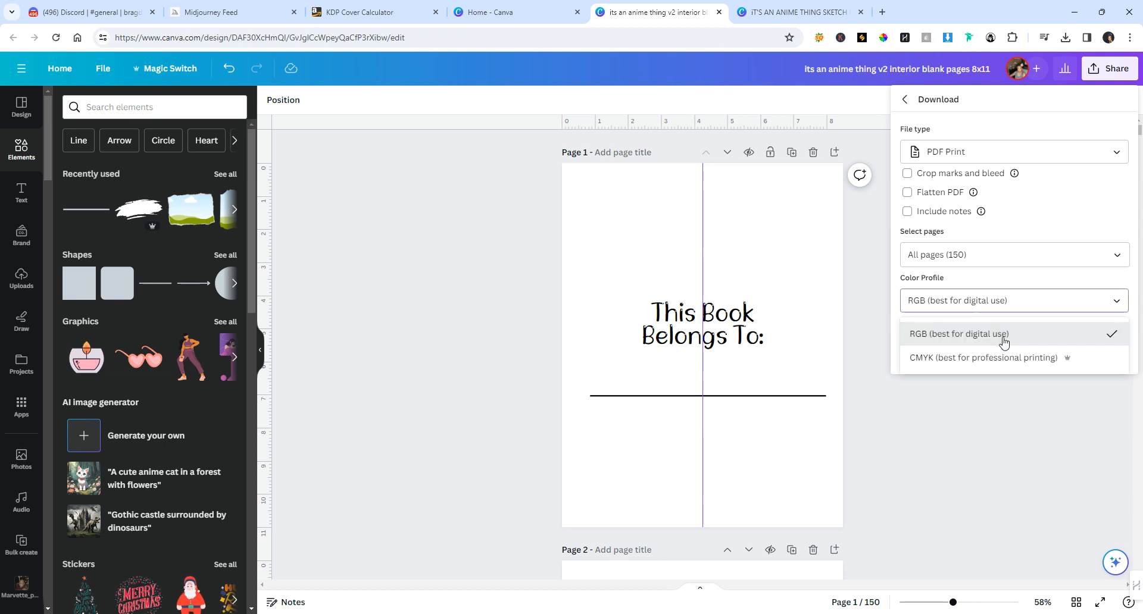
{"action": "left_click", "coordinate": [940, 358]}
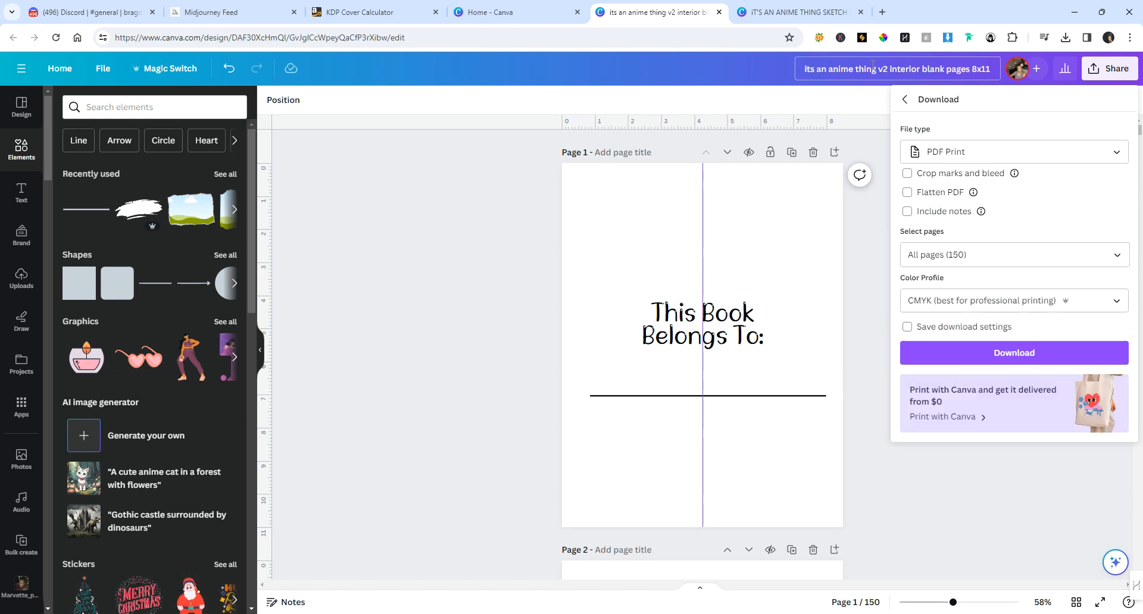
{"action": "left_click", "coordinate": [1024, 354]}
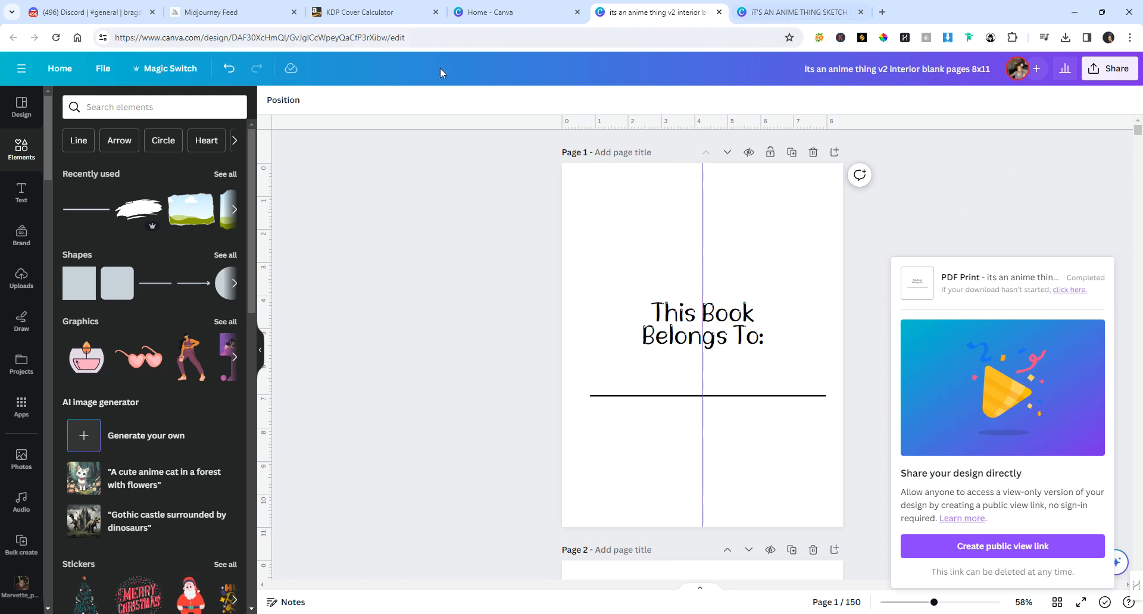
Step: Switch to the KDP Cover Calculator's browser tab and load the kdp.amazon.com bookshelf there
{"action": "left_click", "coordinate": [344, 9]}
{"action": "left_click", "coordinate": [393, 34]}
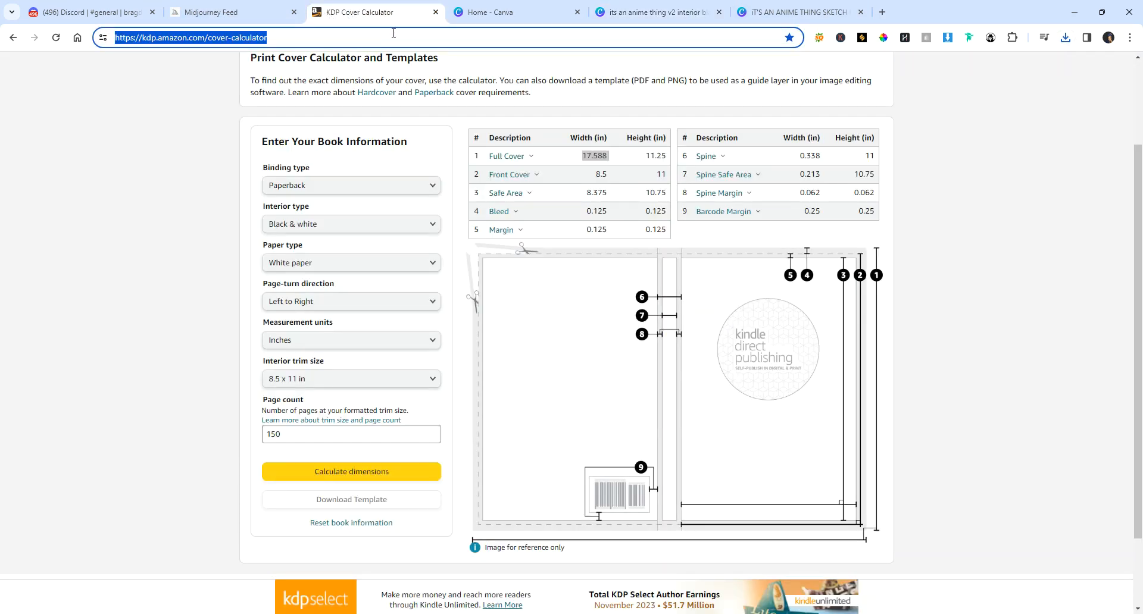
{"action": "type", "text": "kd"}
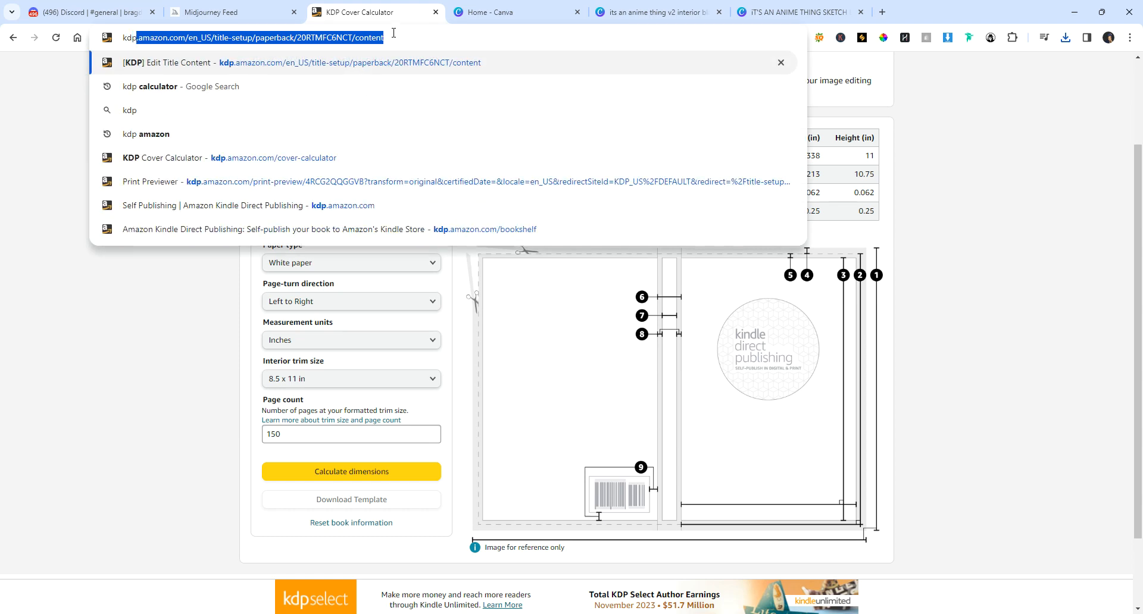
{"action": "key", "text": "Return"}
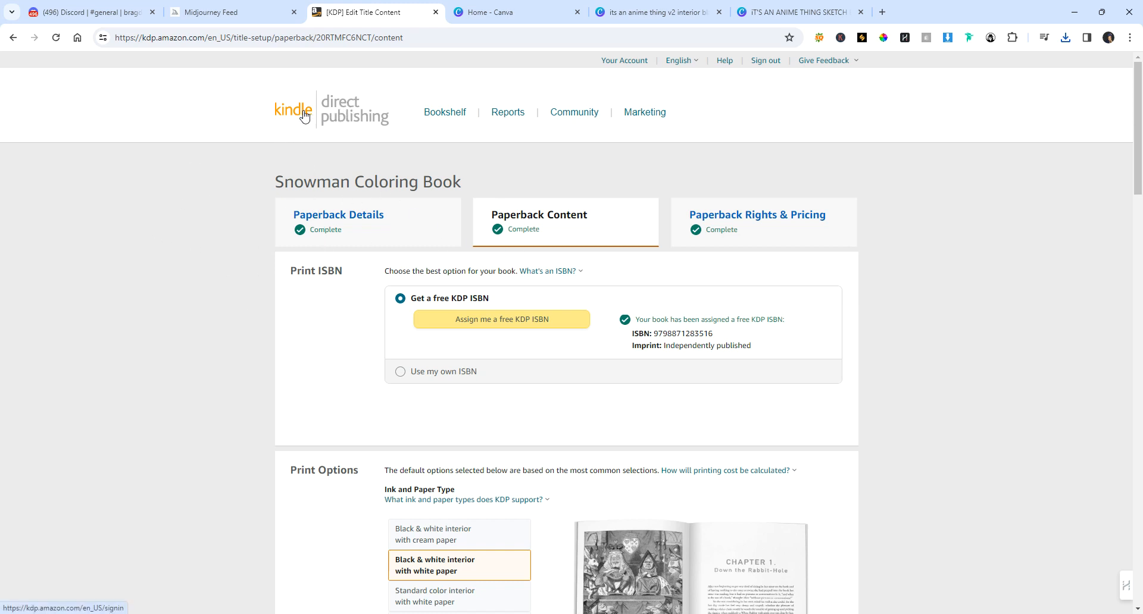
{"action": "left_click", "coordinate": [338, 113]}
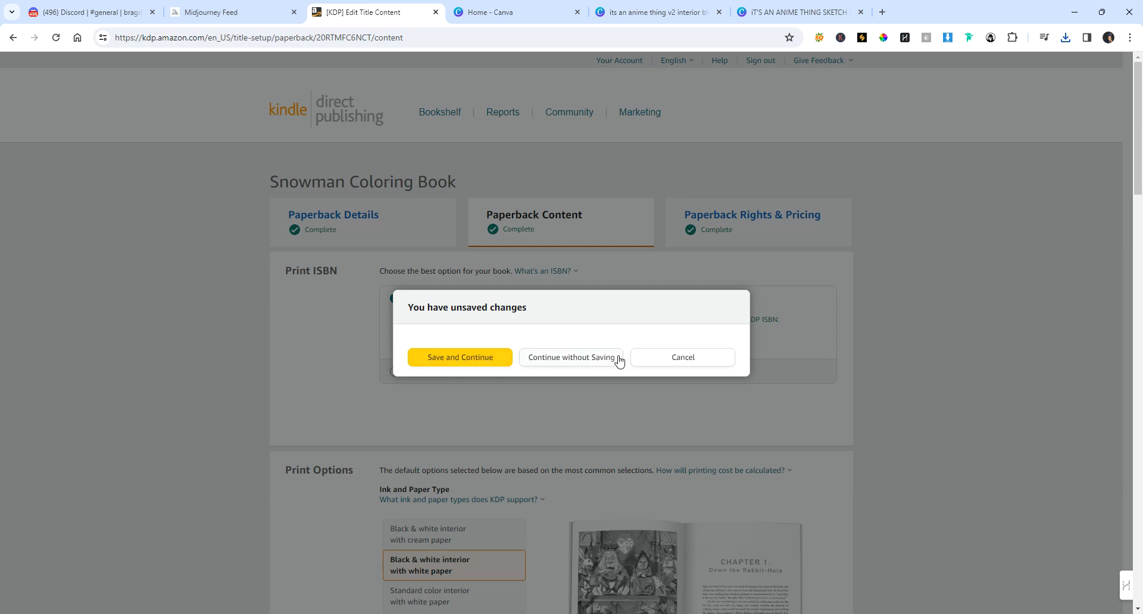
{"action": "left_click", "coordinate": [271, 38]}
{"action": "left_click", "coordinate": [259, 37]}
{"action": "left_click_drag", "start_coordinate": [209, 38], "coordinate": [554, 38]}
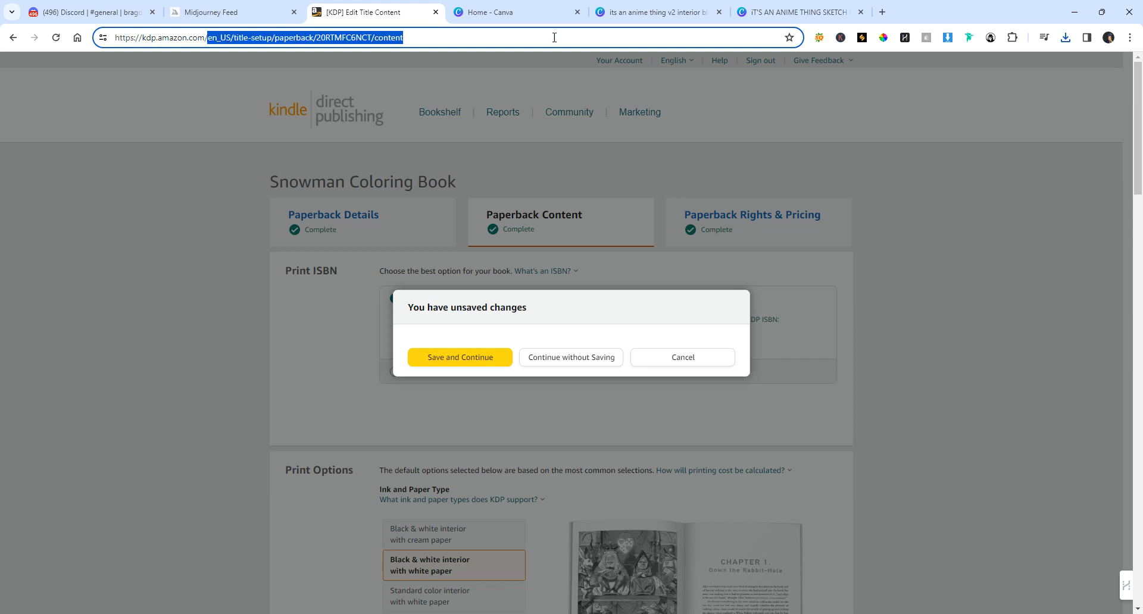
{"action": "key", "text": "BackSpace"}
{"action": "key", "text": "Return"}
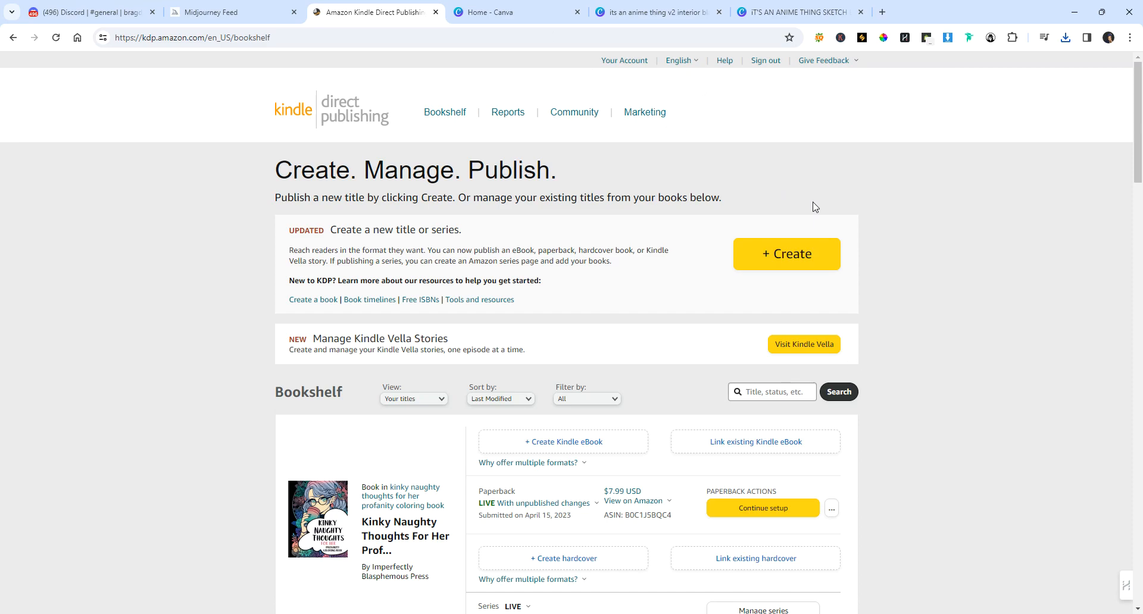
Step: Create a new paperback title from the KDP bookshelf
{"action": "scroll", "coordinate": [681, 280], "scroll_direction": "down", "scroll_amount": 12}
{"action": "scroll", "coordinate": [849, 253], "scroll_direction": "down", "scroll_amount": 5}
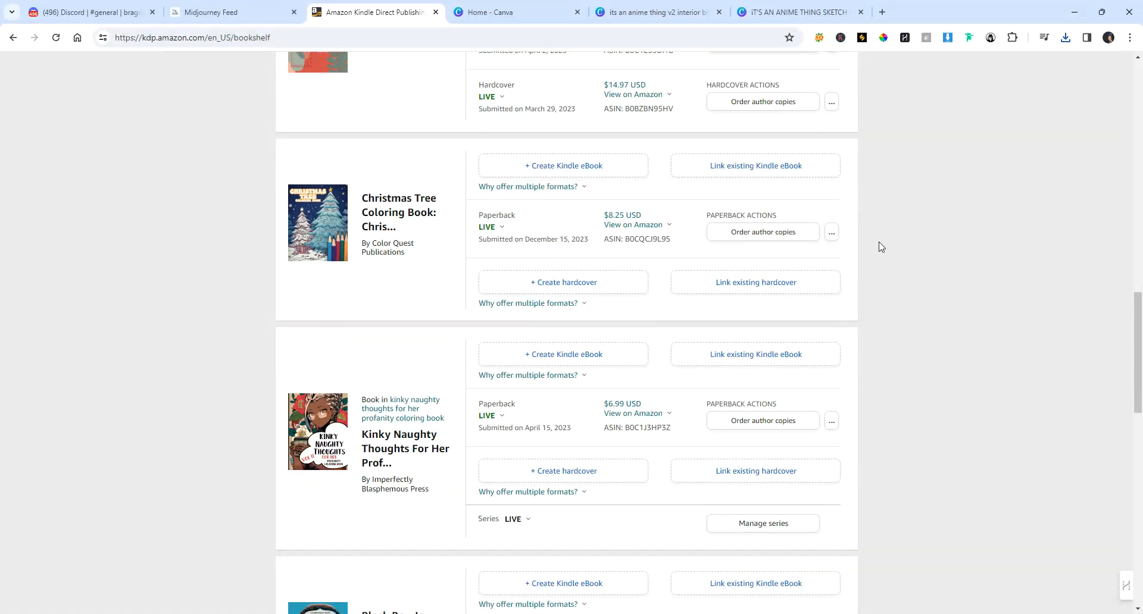
{"action": "scroll", "coordinate": [880, 245], "scroll_direction": "down", "scroll_amount": 11}
{"action": "scroll", "coordinate": [881, 244], "scroll_direction": "up", "scroll_amount": 20}
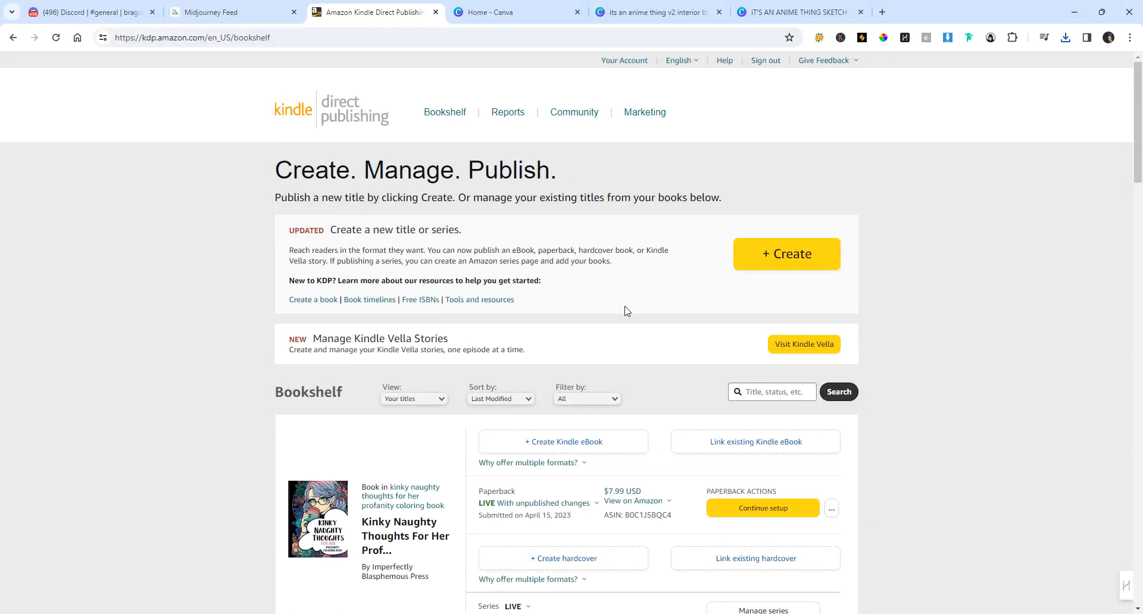
{"action": "left_click", "coordinate": [770, 257]}
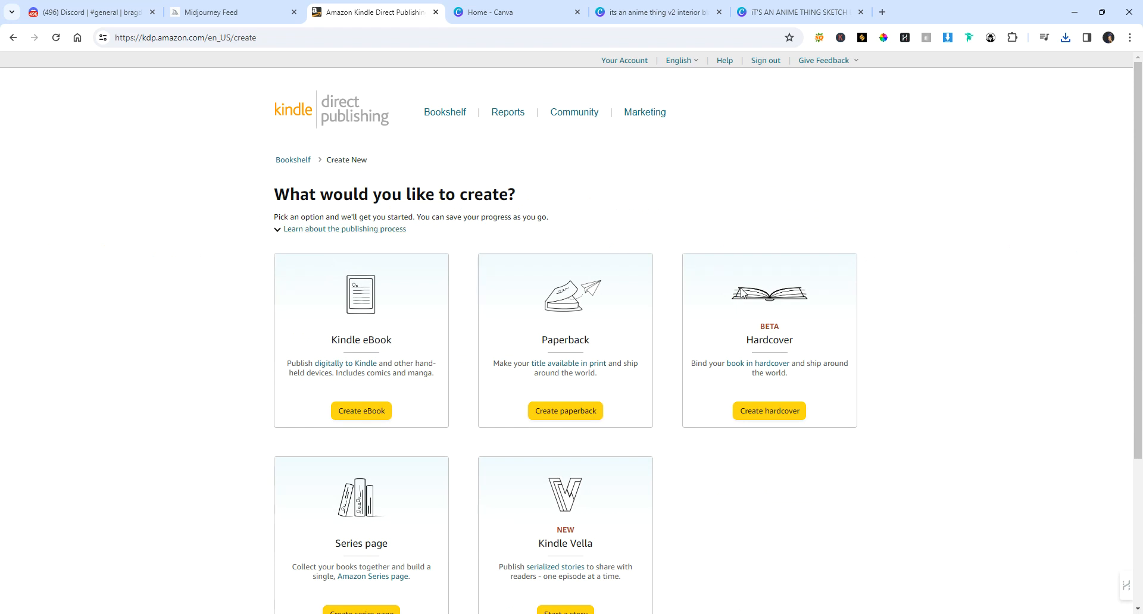
{"action": "left_click", "coordinate": [573, 412]}
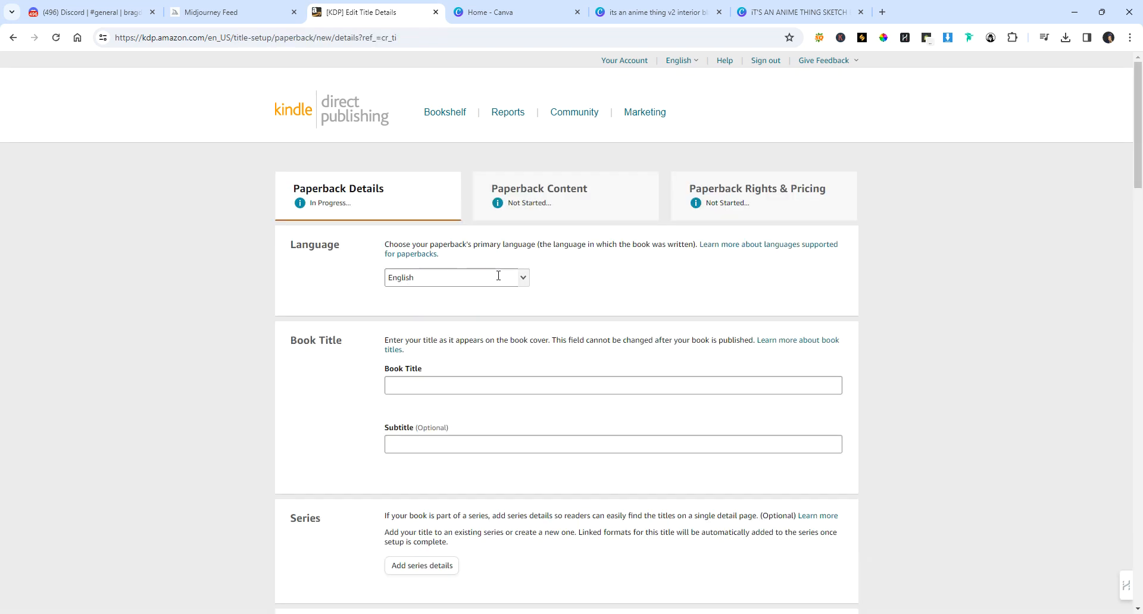
Step: Check the wording on the Canva cover and enter "It's An Anime Thing Sketch Book" as the KDP book title
{"action": "left_click", "coordinate": [455, 387]}
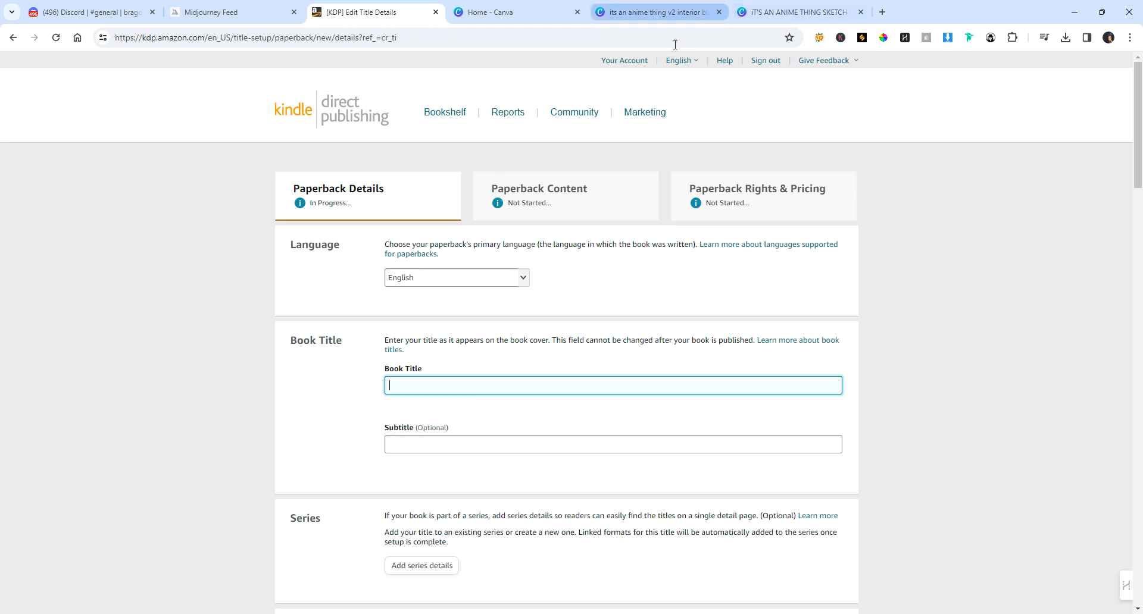
{"action": "left_click", "coordinate": [798, 12]}
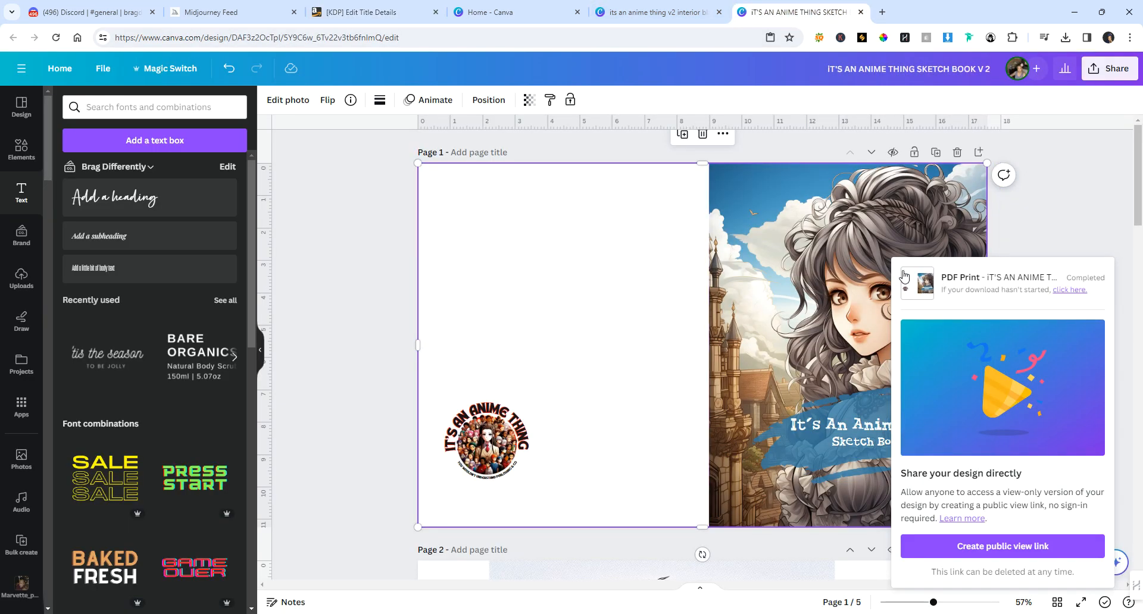
{"action": "left_click", "coordinate": [1060, 236]}
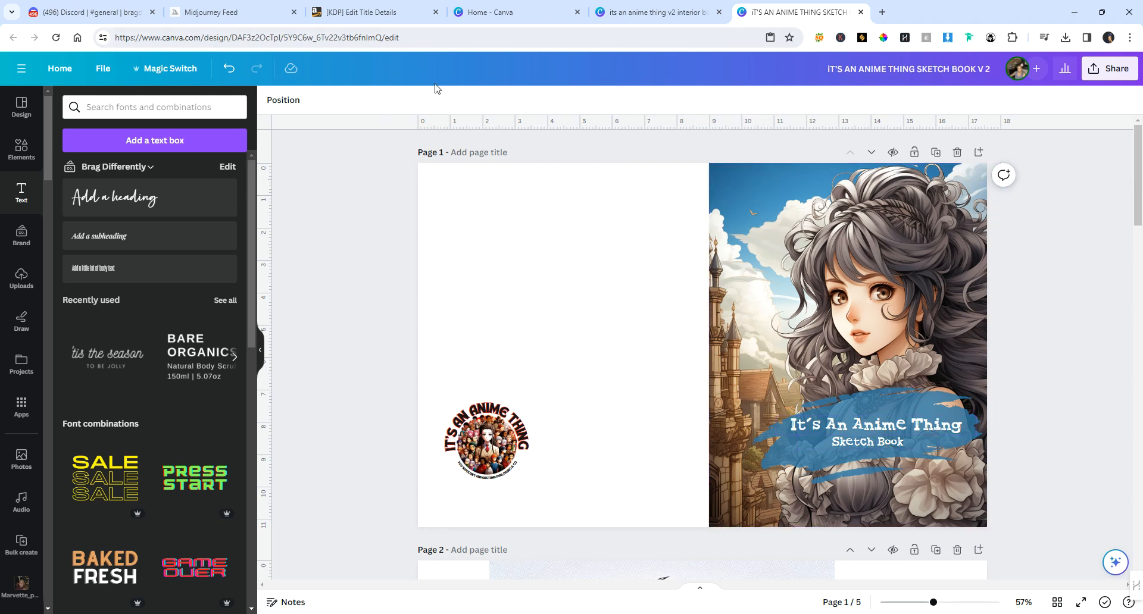
{"action": "left_click", "coordinate": [364, 13]}
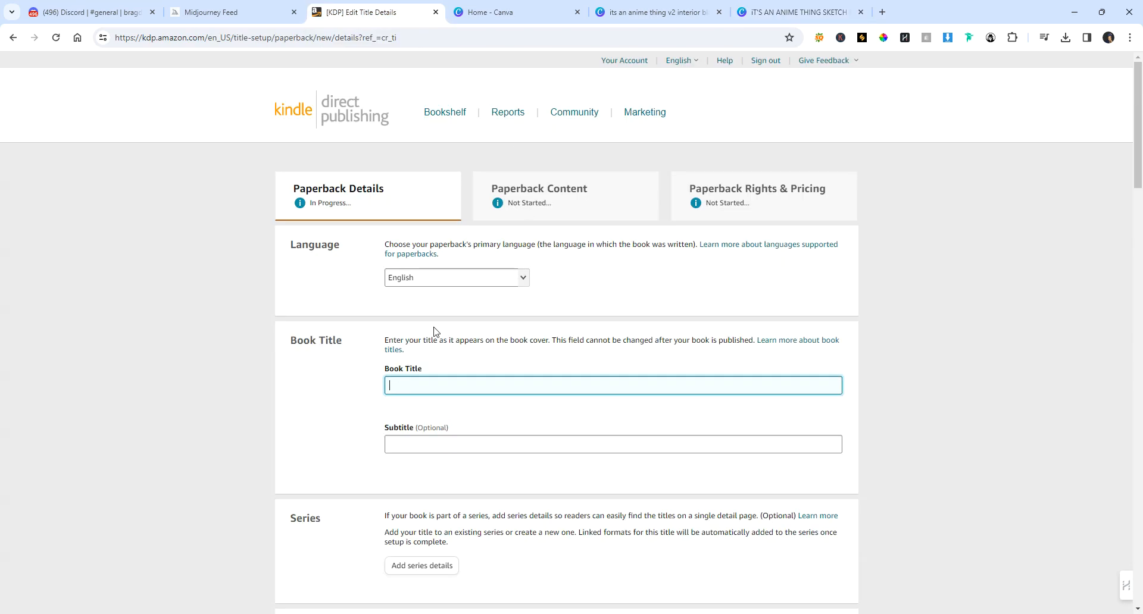
{"action": "type", "text": "It's a"}
{"action": "type", "text": "An Anim"}
{"action": "type", "text": "e Thing S"}
{"action": "type", "text": "ketch B"}
{"action": "type", "text": "oo"}
{"action": "type", "text": "k"}
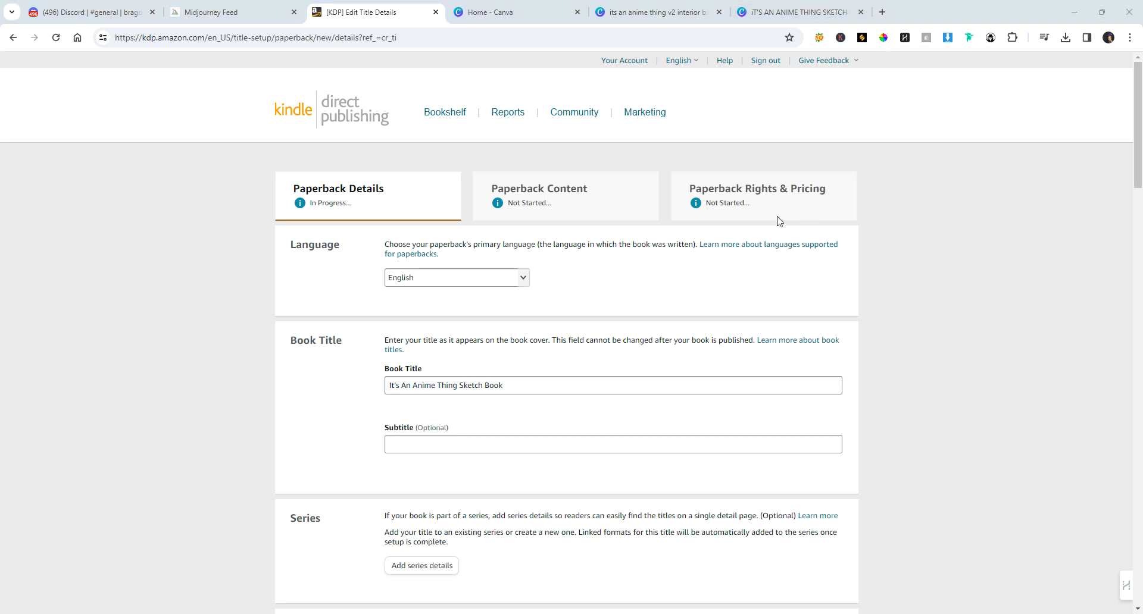
Step: Load Amazon in the Canva home browser tab and open the existing "It's An Anime Thing" sketchbook listing
{"action": "left_click", "coordinate": [513, 9]}
{"action": "left_click", "coordinate": [474, 34]}
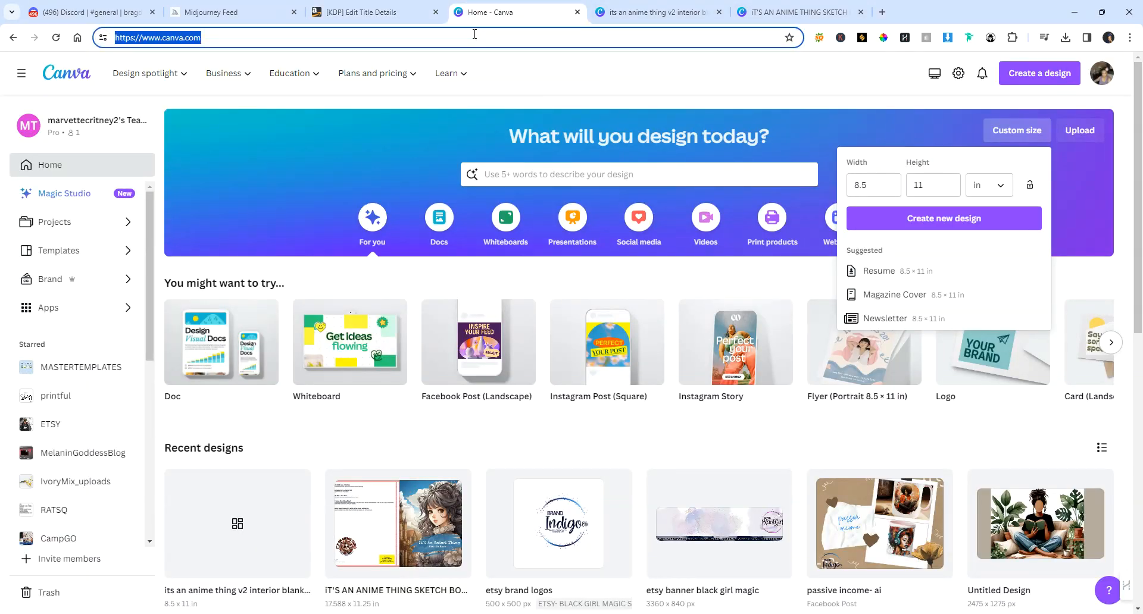
{"action": "type", "text": "ama"}
{"action": "key", "text": "Return"}
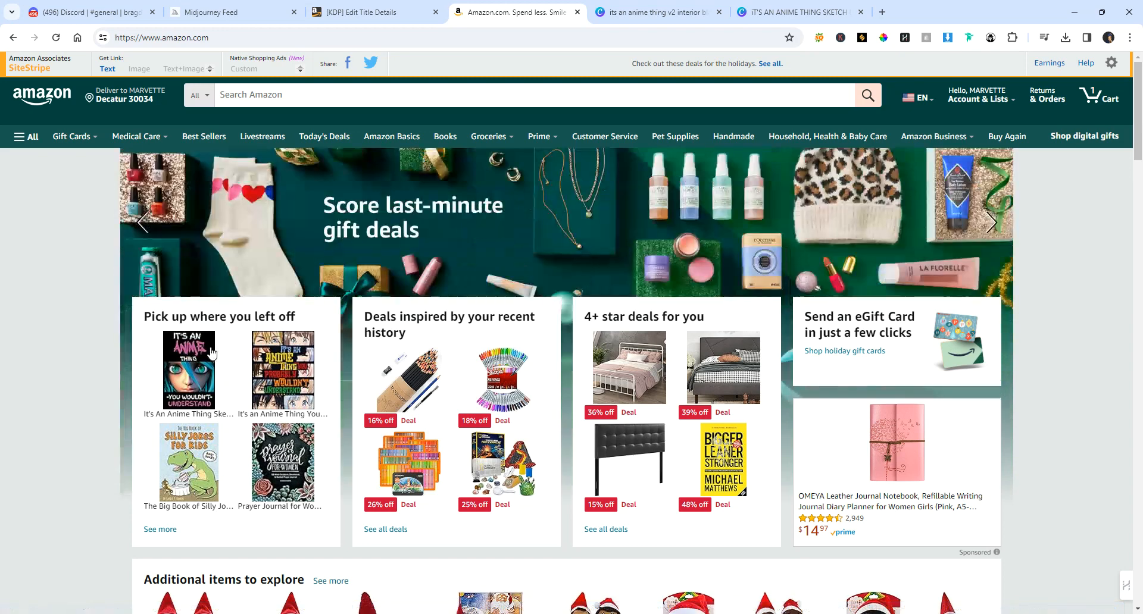
{"action": "left_click", "coordinate": [189, 367]}
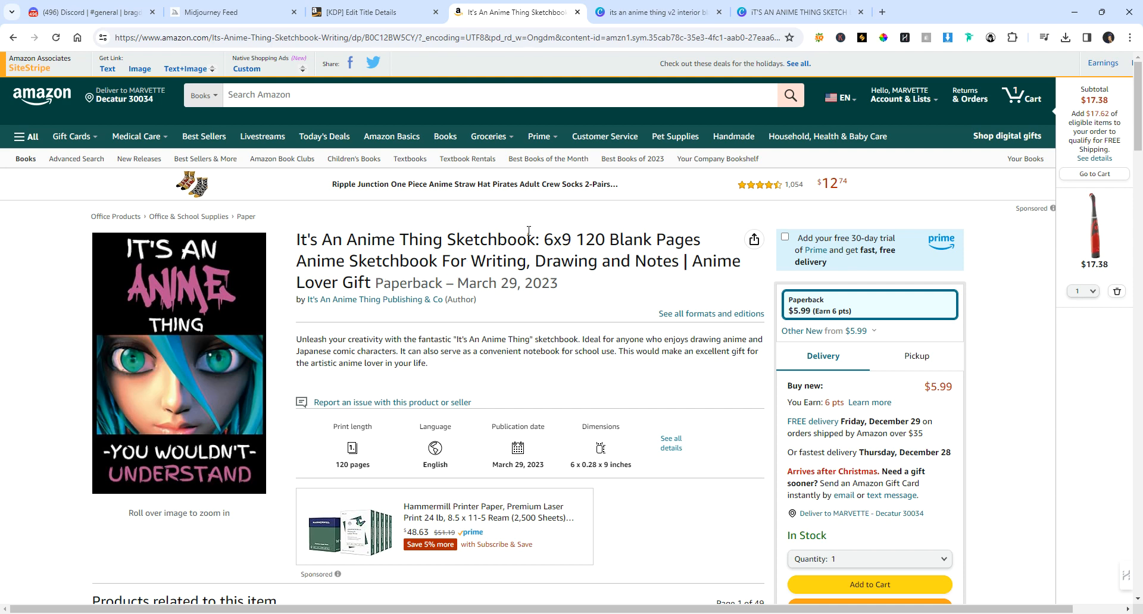
Step: Copy the part of the Amazon listing title after the colon and paste it as plain text into the KDP subtitle
{"action": "left_click_drag", "start_coordinate": [544, 240], "coordinate": [372, 283]}
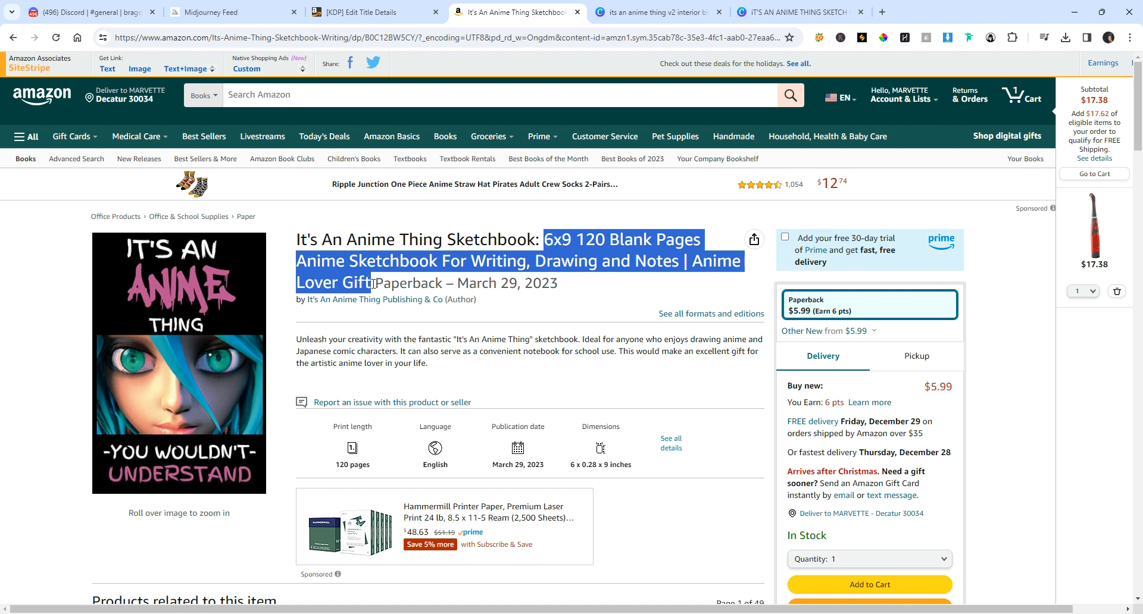
{"action": "right_click", "coordinate": [665, 249]}
{"action": "left_click", "coordinate": [700, 260]}
{"action": "left_click", "coordinate": [377, 13]}
{"action": "left_click", "coordinate": [455, 443]}
{"action": "right_click", "coordinate": [455, 445]}
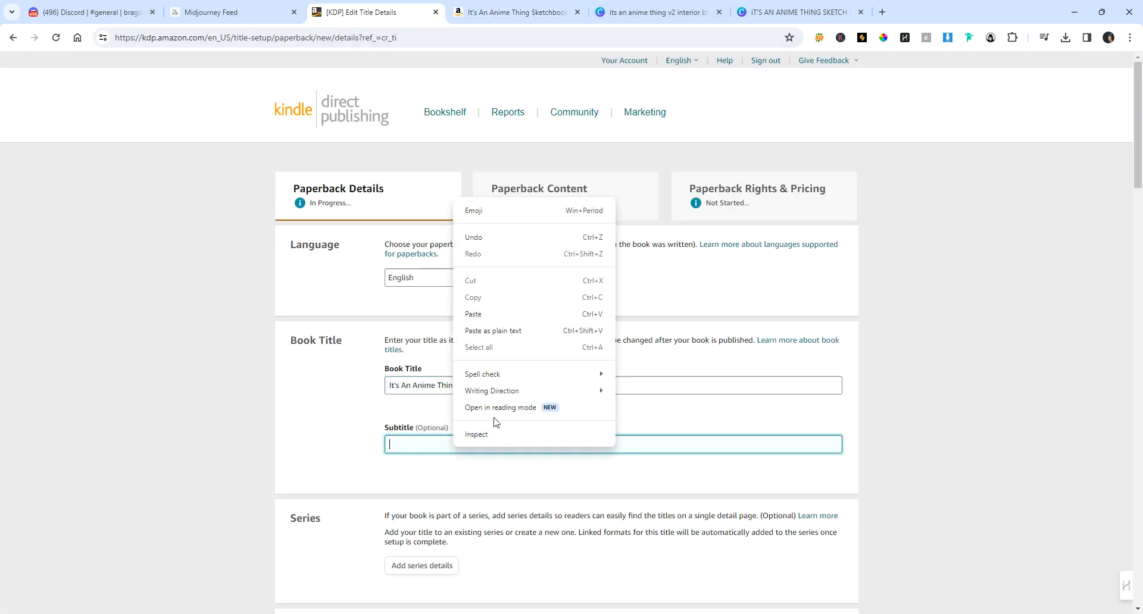
{"action": "left_click", "coordinate": [509, 321]}
Step: Replace the size at the start of the subtitle with "8.5 x 11"
{"action": "left_click_drag", "start_coordinate": [403, 444], "coordinate": [365, 449]}
{"action": "type", "text": "8.5"}
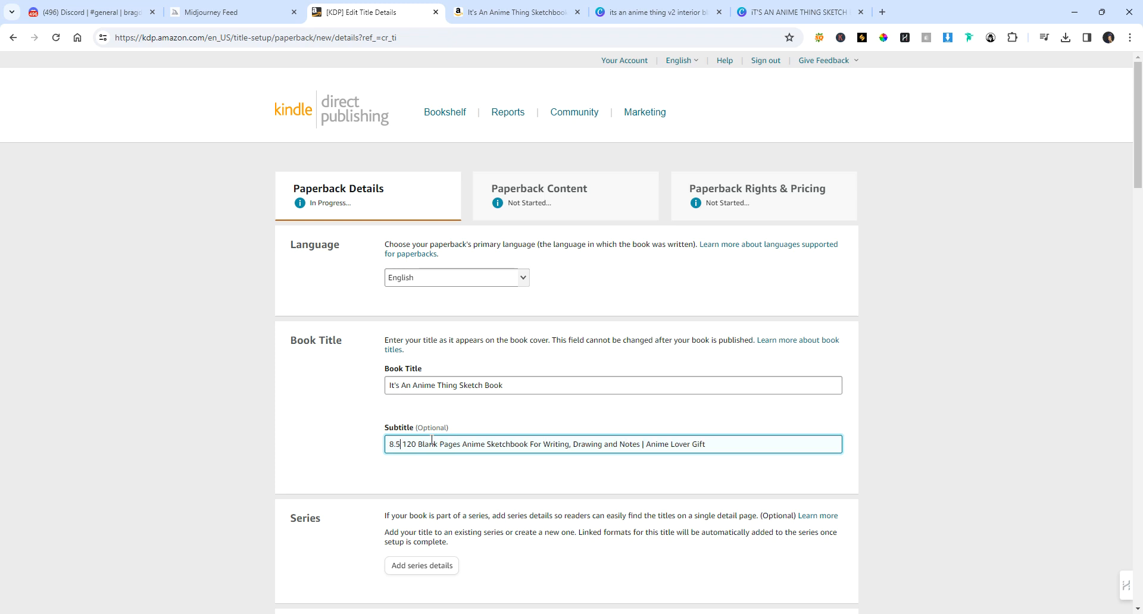
{"action": "type", "text": "x"}
{"action": "key", "text": "BackSpace"}
{"action": "type", "text": "x 11"}
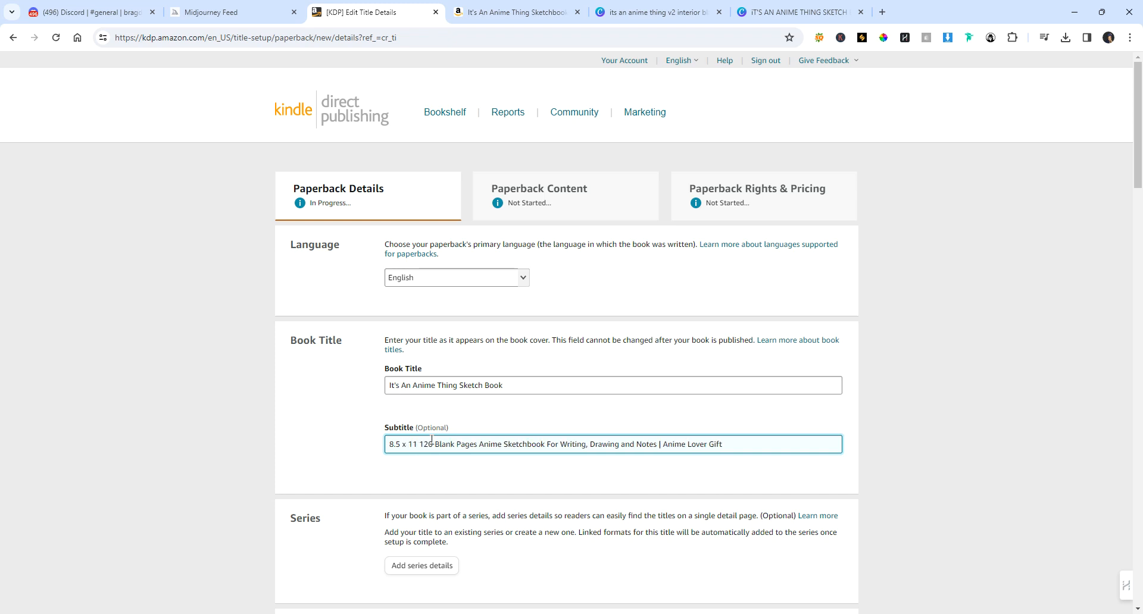
Step: Open the related Amazon listing "It's an Anime Thing You Probably Wouldn't Understand" and copy its description text
{"action": "left_click", "coordinate": [523, 5]}
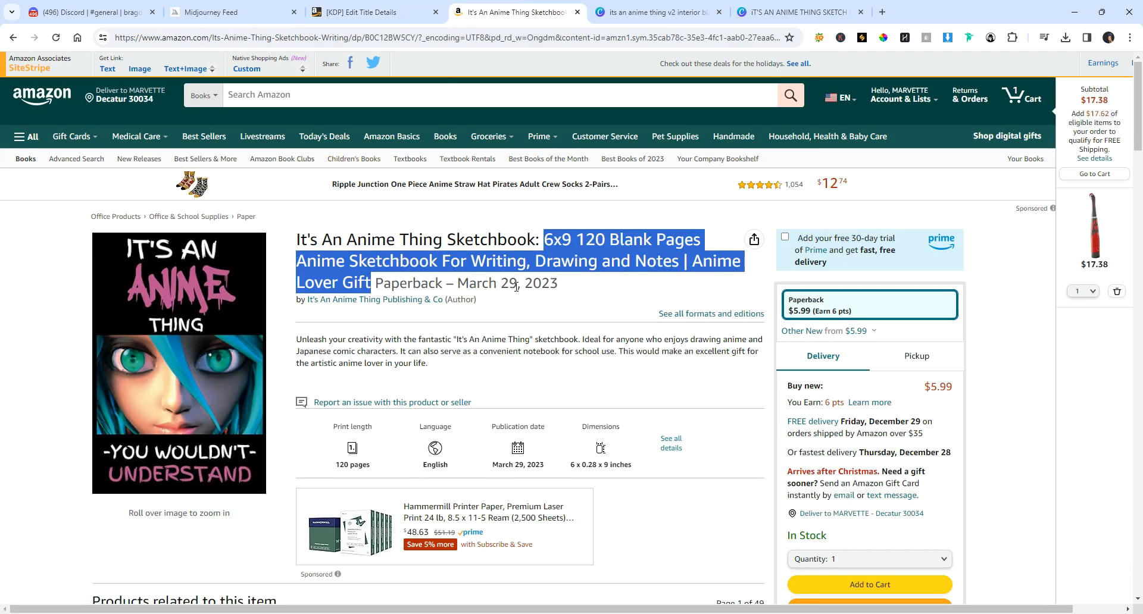
{"action": "scroll", "coordinate": [360, 314], "scroll_direction": "down", "scroll_amount": 5}
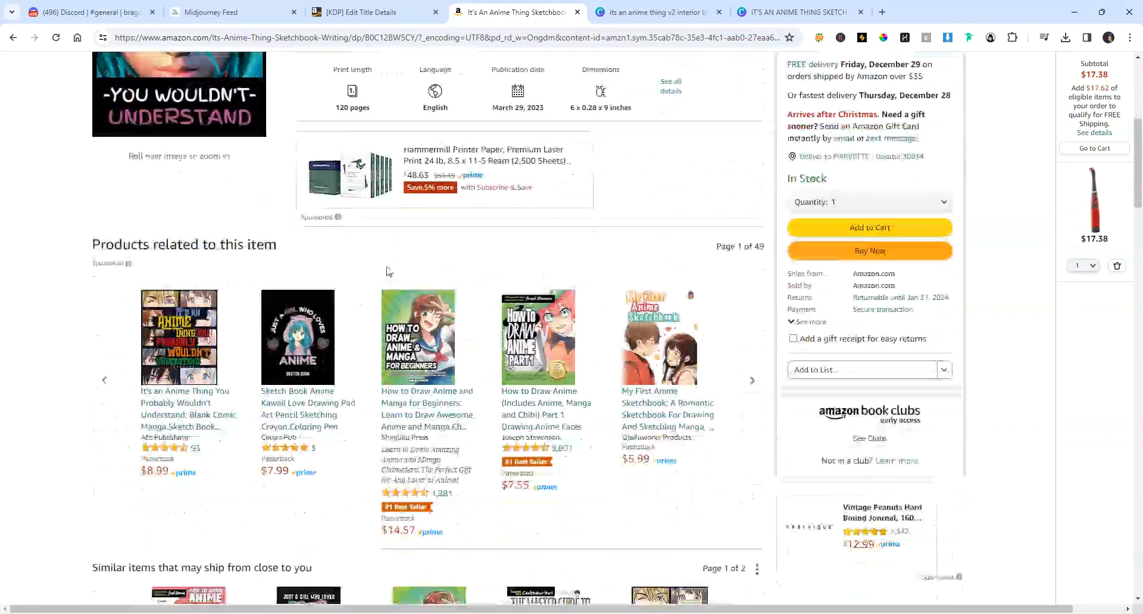
{"action": "left_click", "coordinate": [191, 337]}
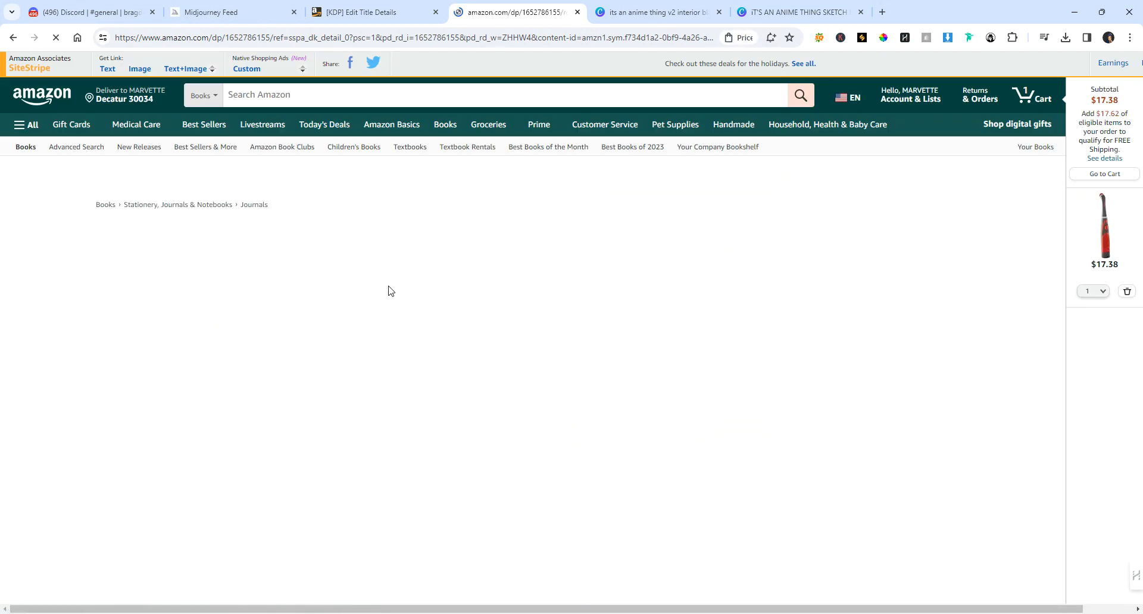
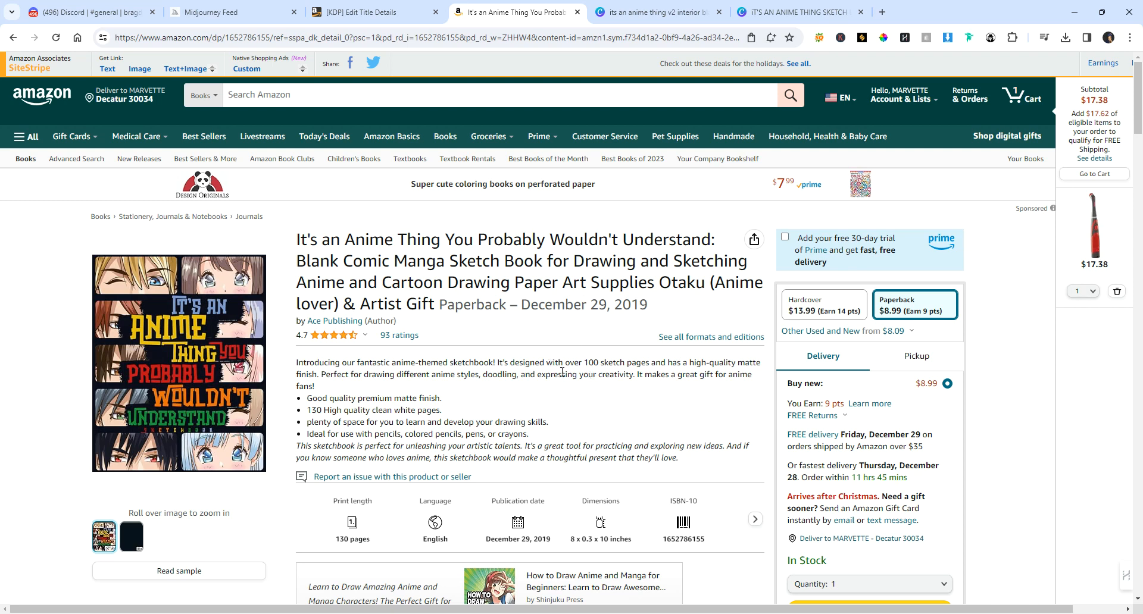
{"action": "scroll", "coordinate": [569, 390], "scroll_direction": "down", "scroll_amount": 2}
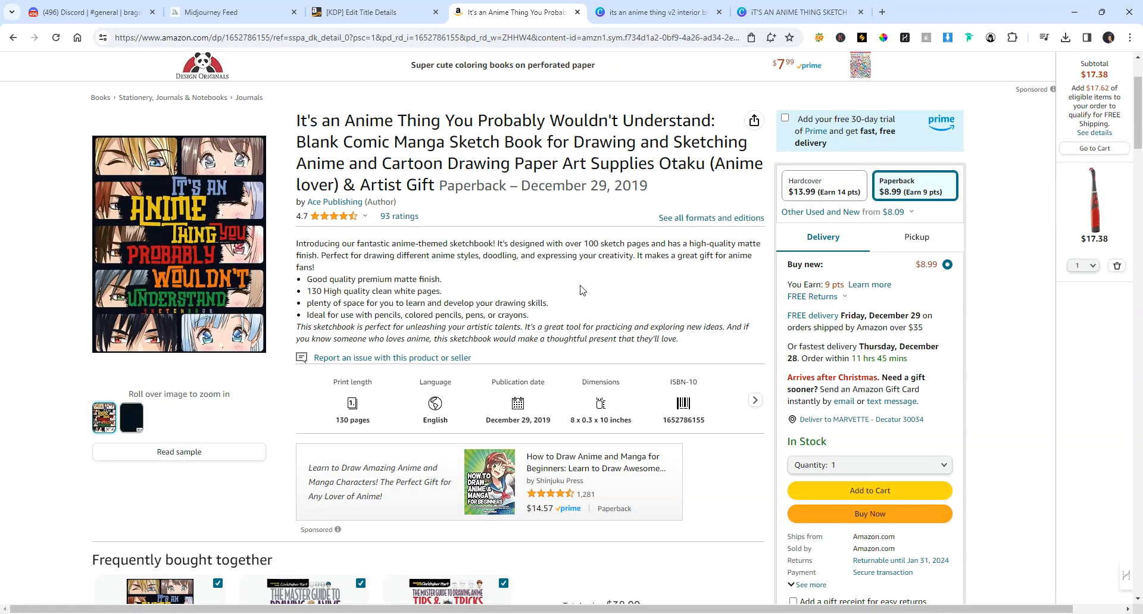
{"action": "scroll", "coordinate": [400, 402], "scroll_direction": "up", "scroll_amount": 2}
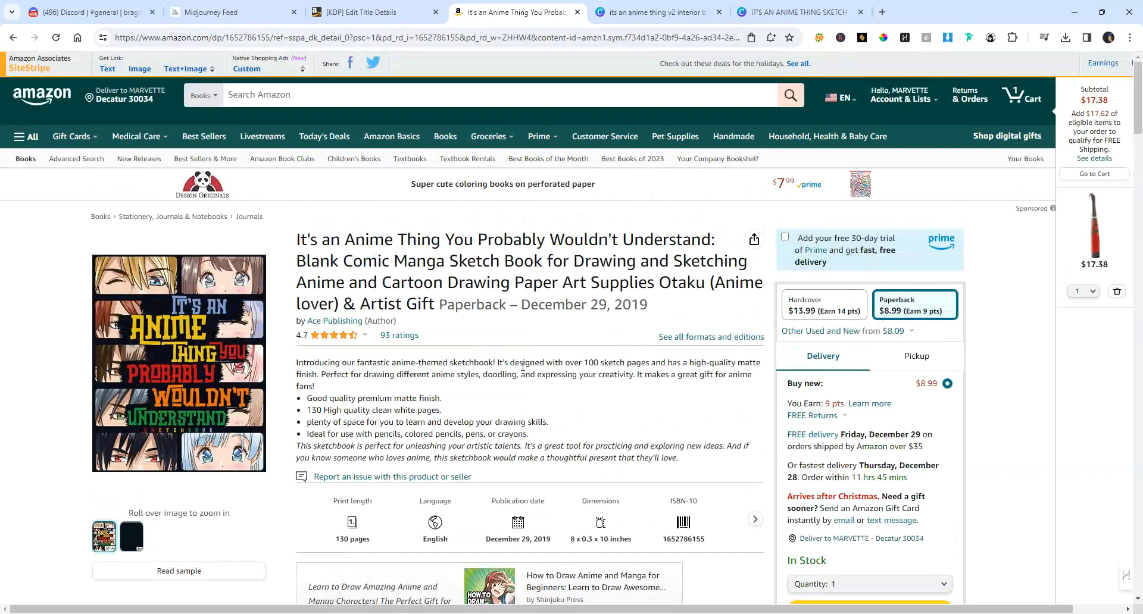
{"action": "left_click_drag", "start_coordinate": [674, 459], "coordinate": [297, 366]}
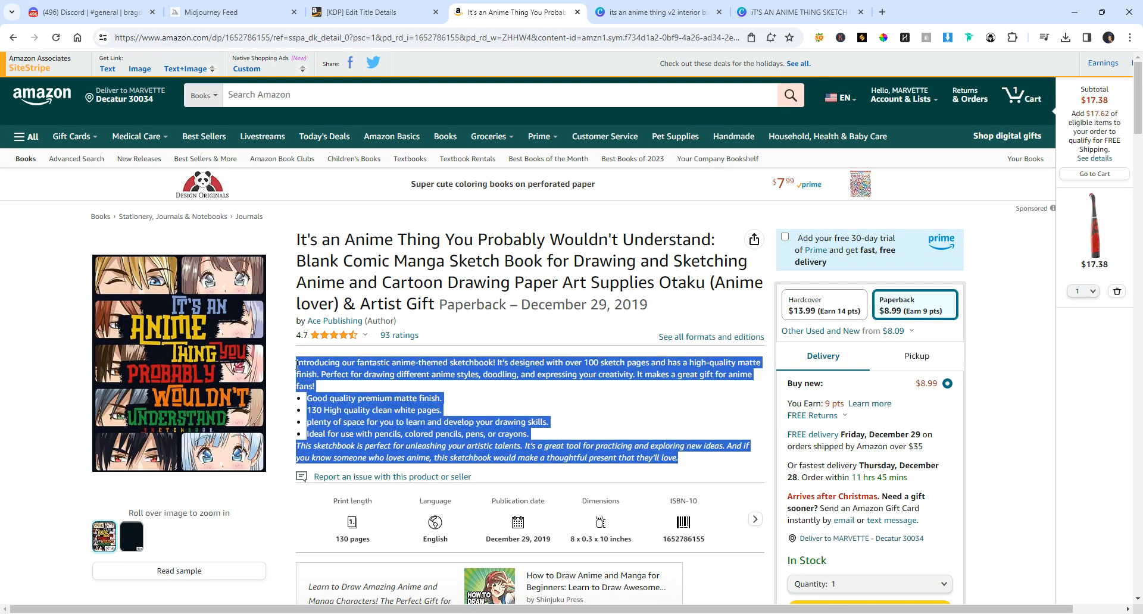
{"action": "right_click", "coordinate": [327, 366]}
{"action": "left_click", "coordinate": [381, 380]}
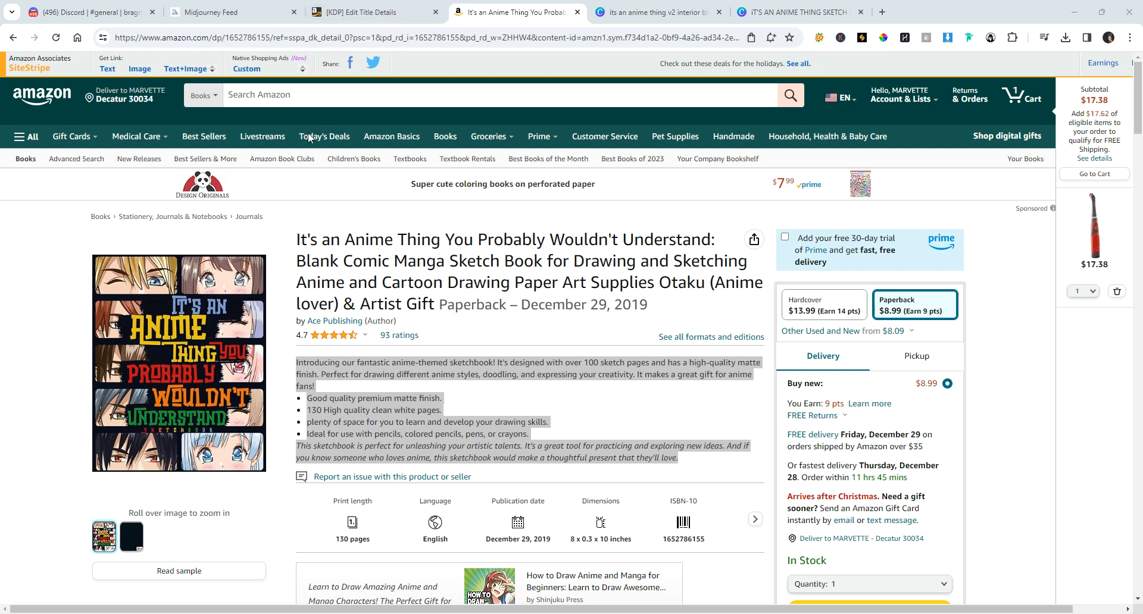
Step: Return to the KDP title details, remove the size from the subtitle and set its page count to 150
{"action": "left_click", "coordinate": [372, 12]}
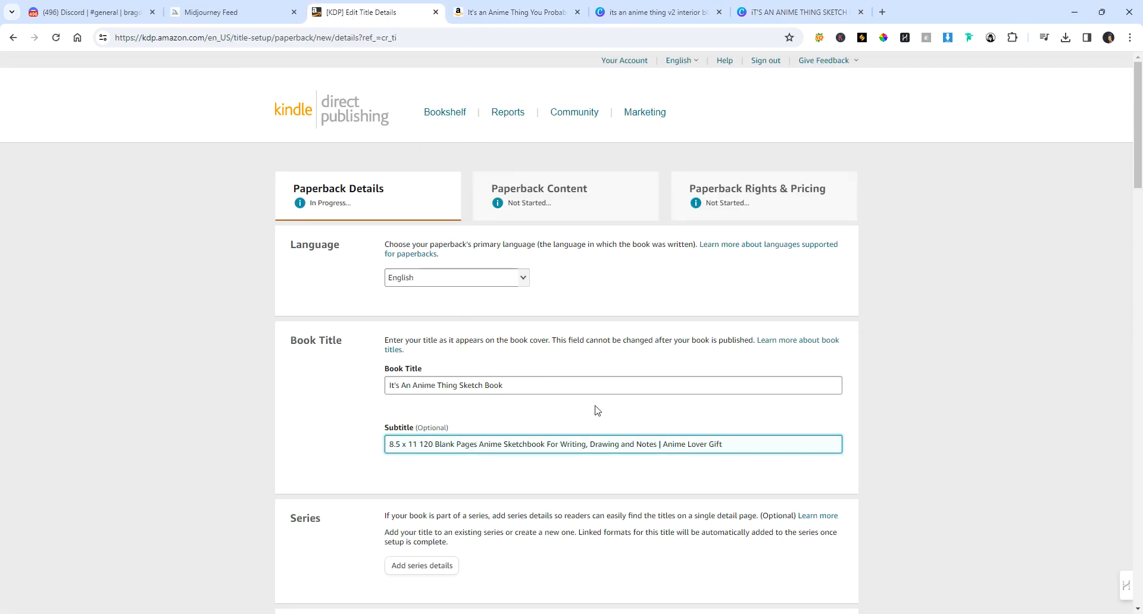
{"action": "left_click_drag", "start_coordinate": [419, 444], "coordinate": [345, 457]}
{"action": "key", "text": "BackSpace"}
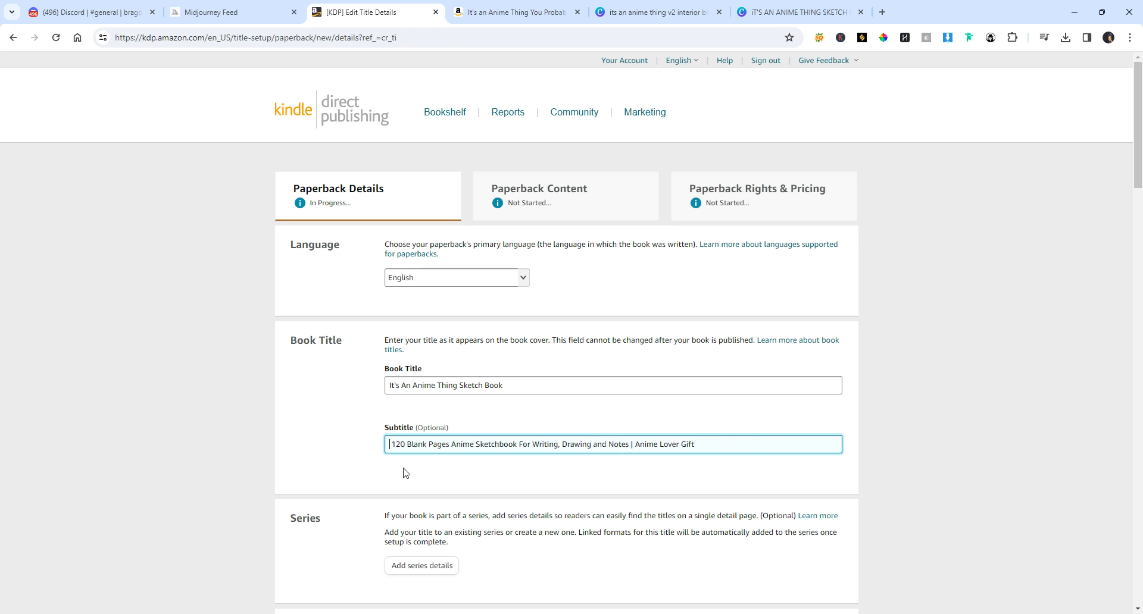
{"action": "left_click_drag", "start_coordinate": [406, 444], "coordinate": [371, 451]}
{"action": "type", "text": "150"}
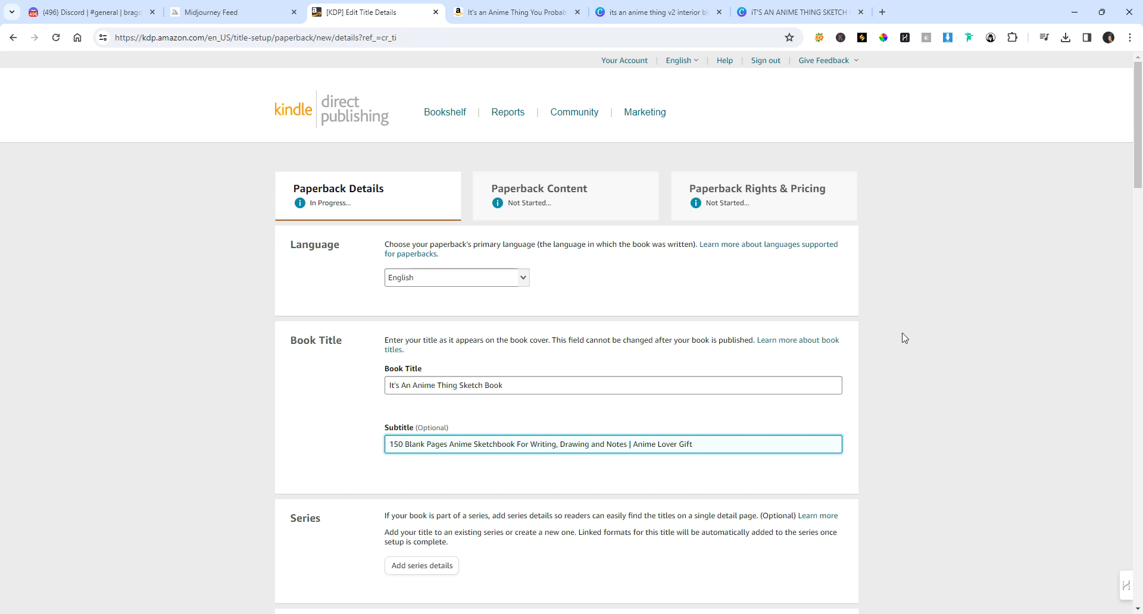
Step: Enter the primary author with first name "It's An Anime Thing" and last name "Publishing & Co"
{"action": "scroll", "coordinate": [613, 354], "scroll_direction": "down", "scroll_amount": 2}
{"action": "scroll", "coordinate": [338, 306], "scroll_direction": "down", "scroll_amount": 2}
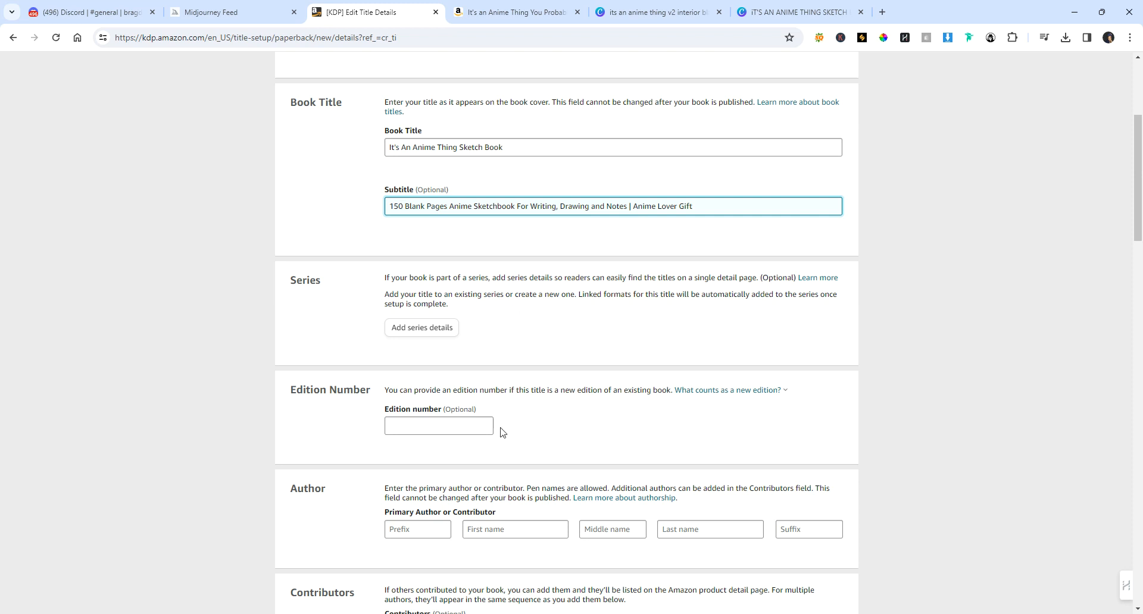
{"action": "scroll", "coordinate": [472, 410], "scroll_direction": "down", "scroll_amount": 1}
{"action": "scroll", "coordinate": [472, 410], "scroll_direction": "down", "scroll_amount": 2}
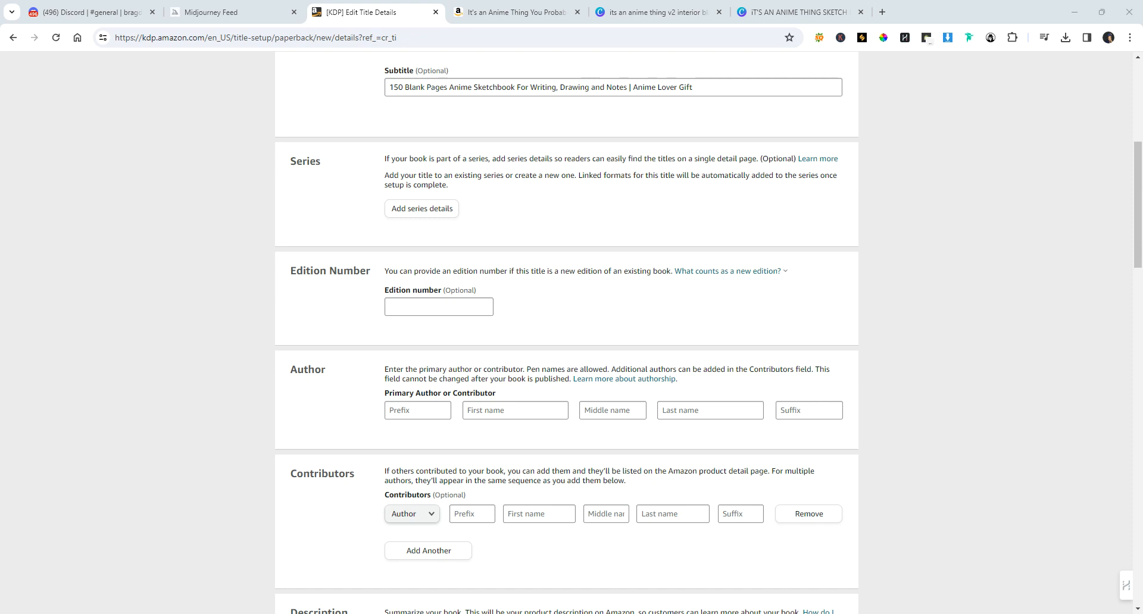
{"action": "left_click", "coordinate": [472, 412]}
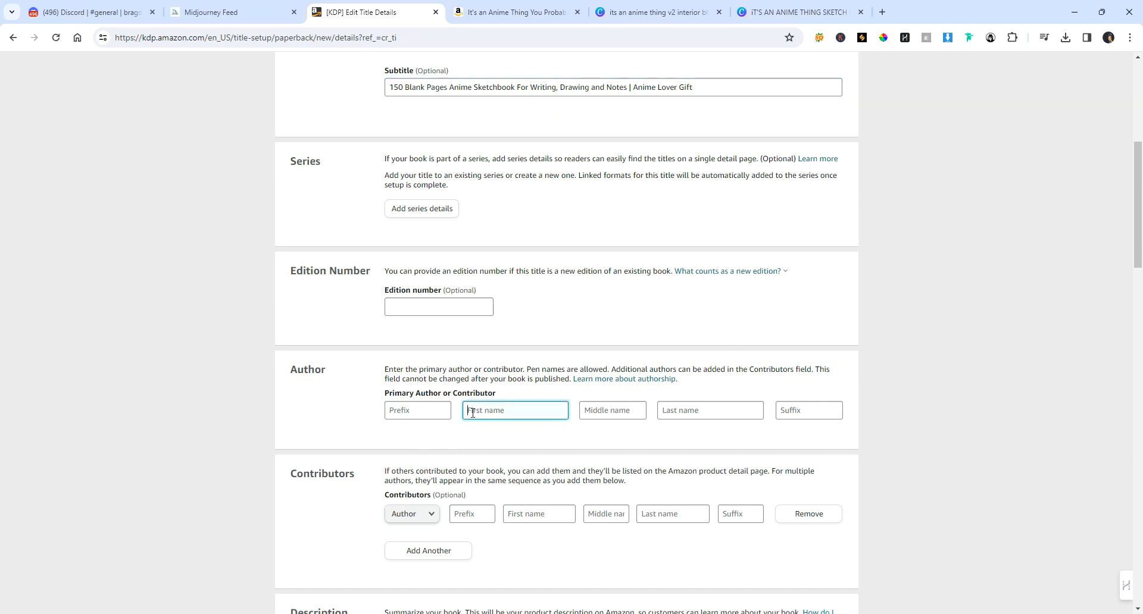
{"action": "type", "text": "It"}
{"action": "type", "text": "s An Anime"}
{"action": "type", "text": "Thing"}
{"action": "left_click", "coordinate": [709, 405]}
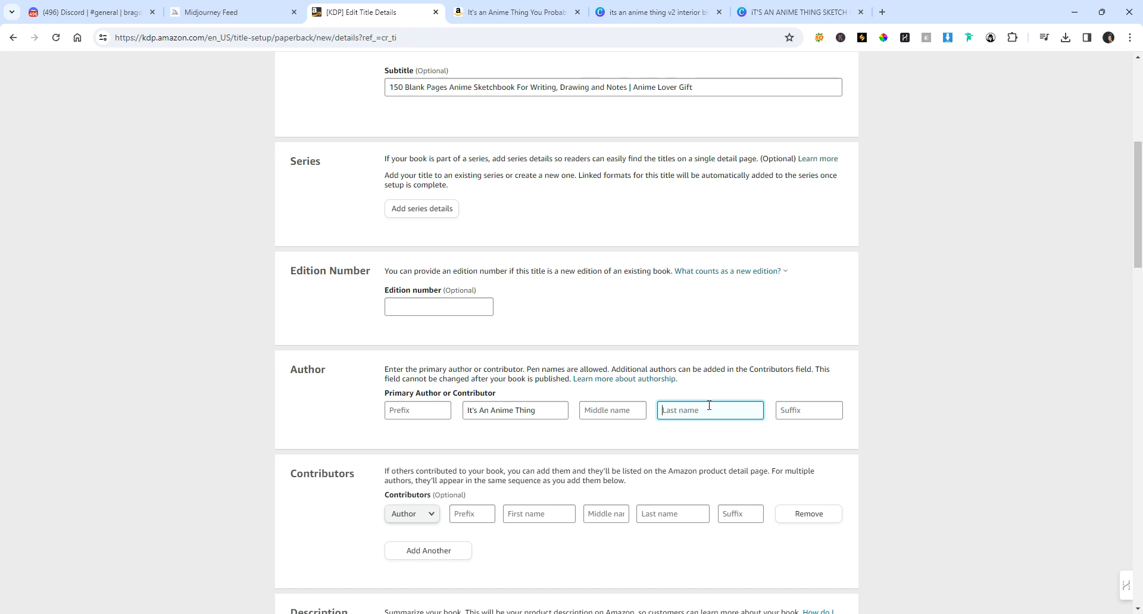
{"action": "type", "text": "Publishing"}
{"action": "type", "text": "& Co"}
{"action": "scroll", "coordinate": [726, 367], "scroll_direction": "down", "scroll_amount": 2}
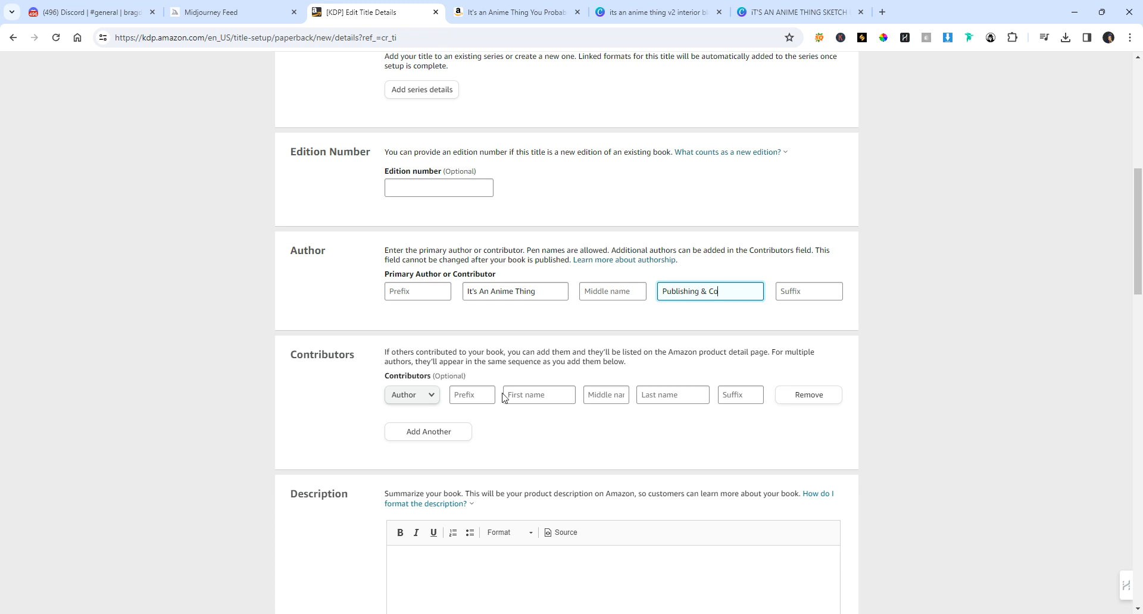
{"action": "scroll", "coordinate": [452, 379], "scroll_direction": "down", "scroll_amount": 2}
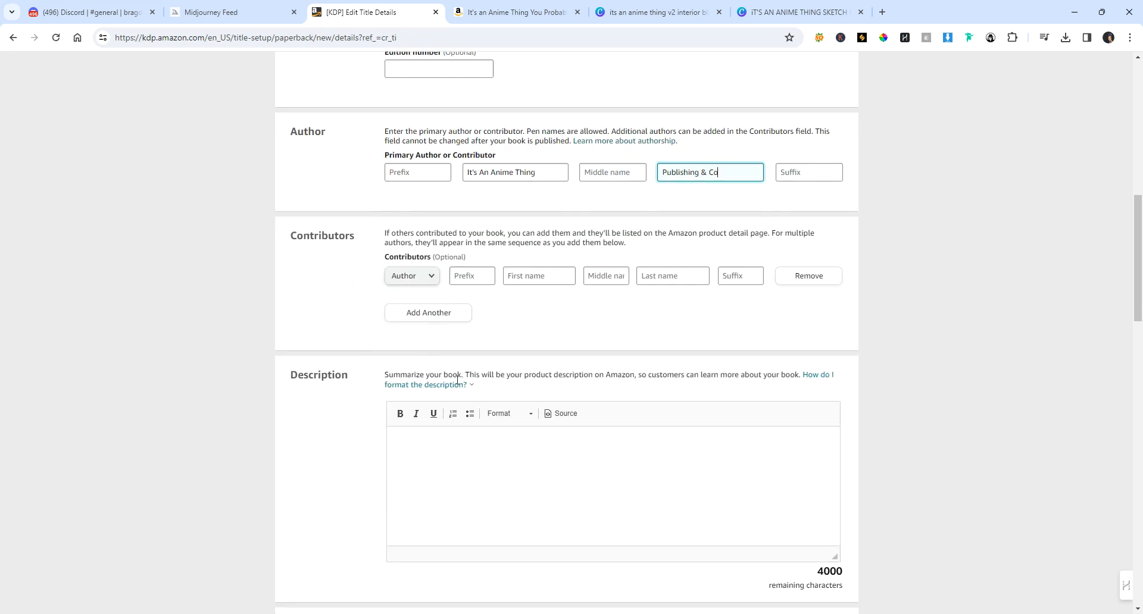
{"action": "left_click", "coordinate": [510, 445]}
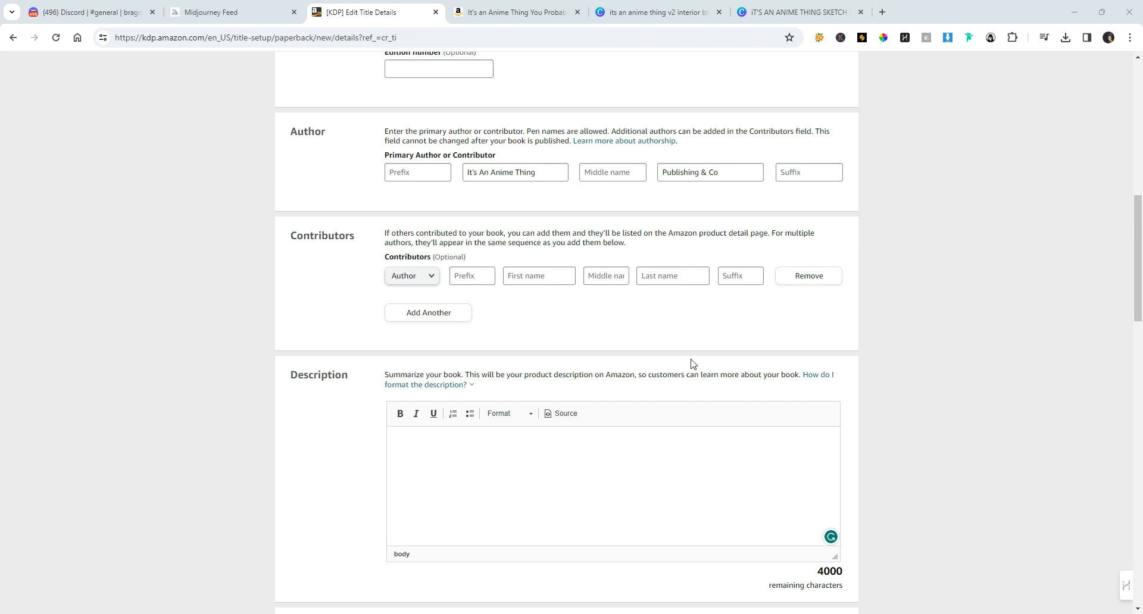
Step: Replace the subtitle with the copied text "The Ultimate Sketchbook for Teens and Young Adults" and append "150 pages"
{"action": "scroll", "coordinate": [725, 132], "scroll_direction": "up", "scroll_amount": 5}
{"action": "scroll", "coordinate": [725, 132], "scroll_direction": "up", "scroll_amount": 4}
{"action": "scroll", "coordinate": [546, 312], "scroll_direction": "down", "scroll_amount": 2}
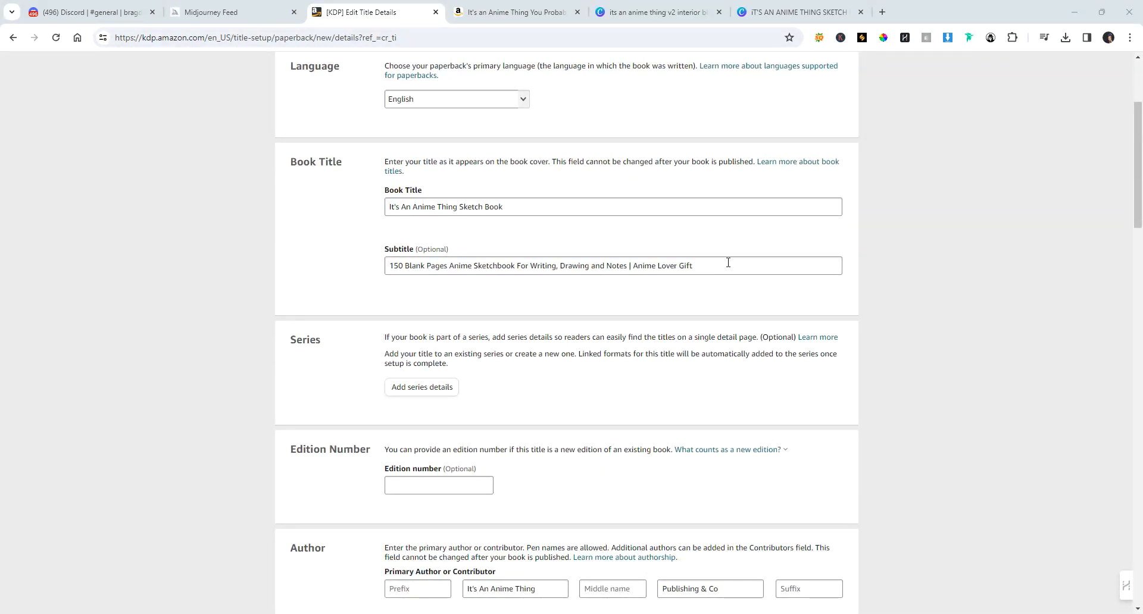
{"action": "left_click_drag", "start_coordinate": [728, 263], "coordinate": [400, 262]}
{"action": "right_click", "coordinate": [400, 262]}
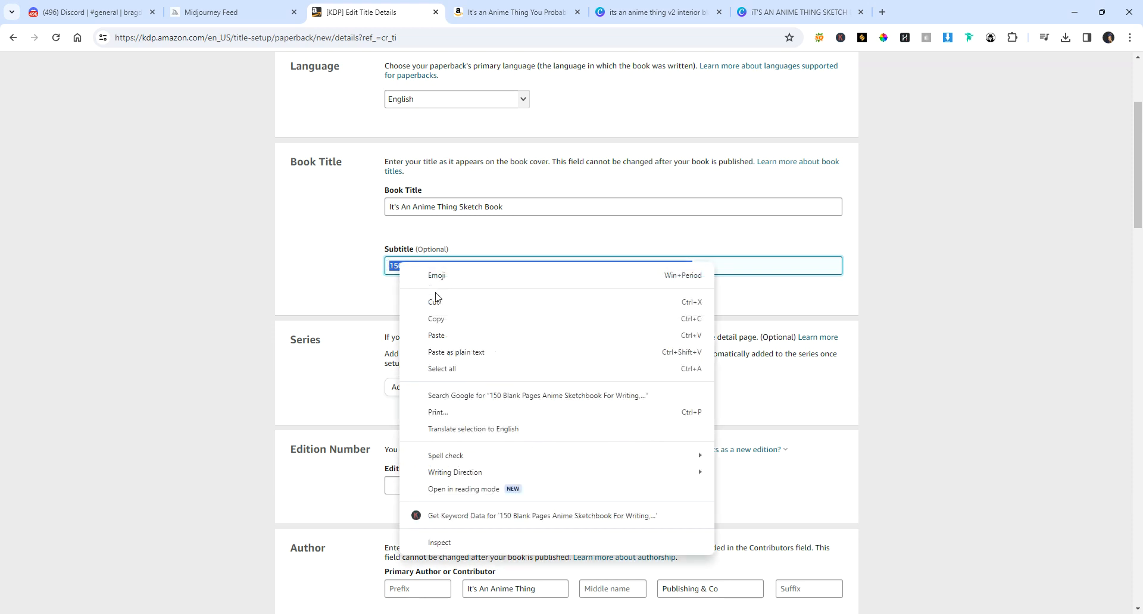
{"action": "left_click", "coordinate": [453, 334]}
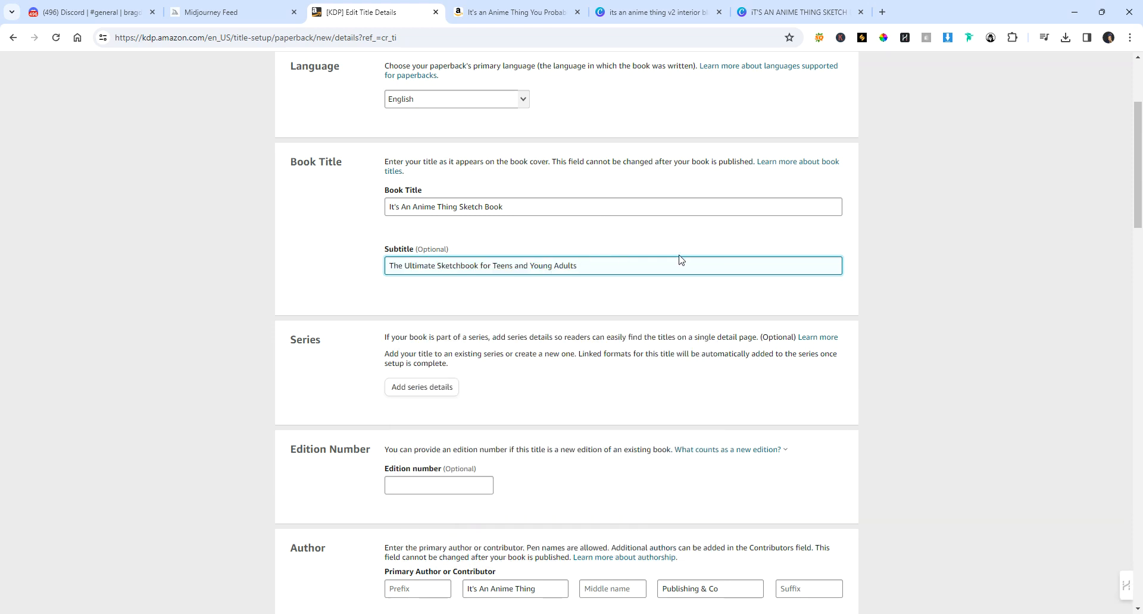
{"action": "type", "text": "1"}
{"action": "key", "text": "BackSpace"}
{"action": "type", "text": "150 pages"}
Step: Paste the copied listing text into the book description and delete the emoji at the end of its heading
{"action": "scroll", "coordinate": [638, 275], "scroll_direction": "down", "scroll_amount": 8}
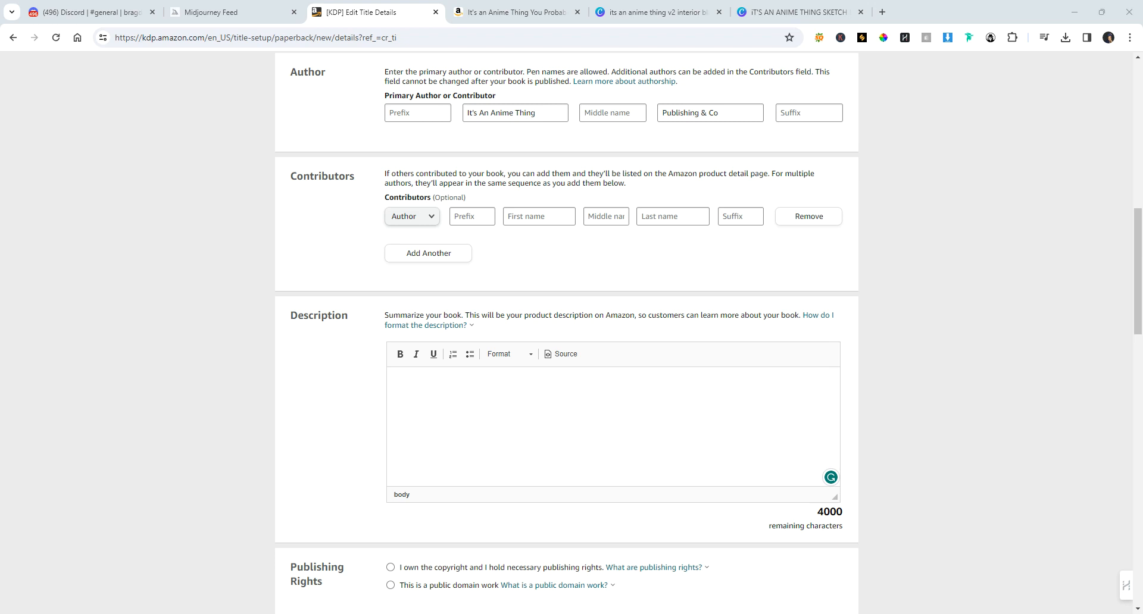
{"action": "left_click", "coordinate": [472, 386]}
{"action": "right_click", "coordinate": [470, 386]}
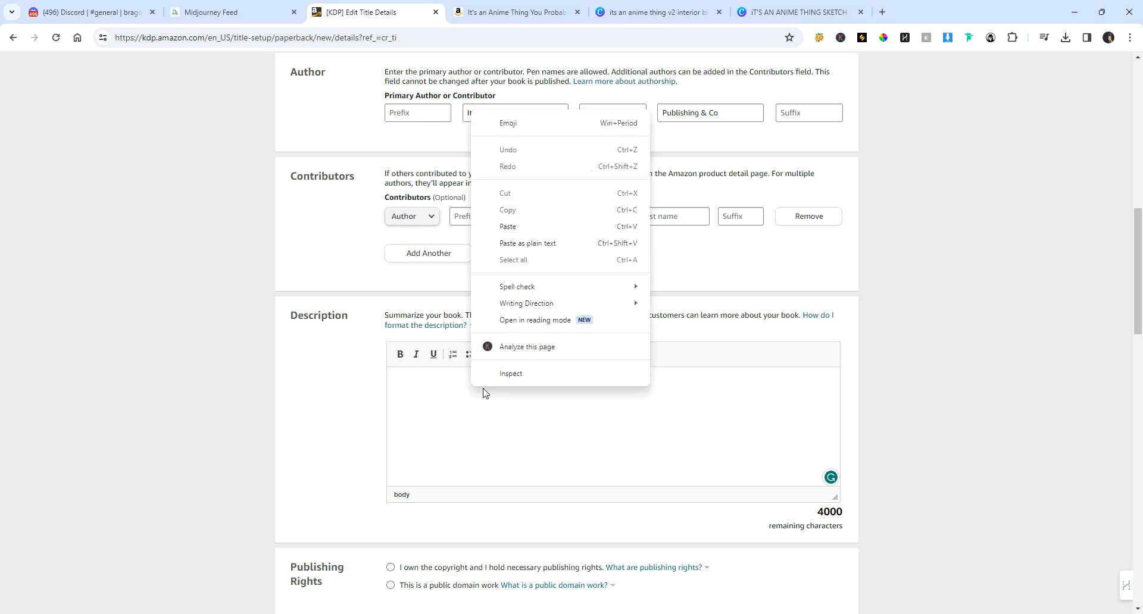
{"action": "left_click", "coordinate": [508, 226]}
{"action": "left_click_drag", "start_coordinate": [836, 465], "coordinate": [834, 384]}
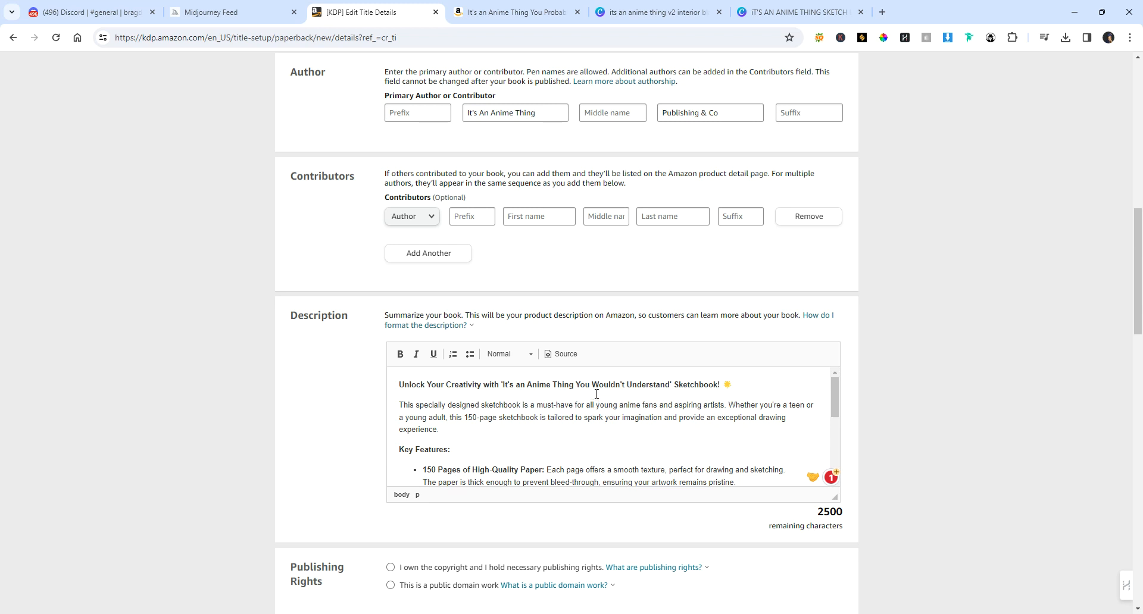
{"action": "left_click", "coordinate": [774, 386]}
{"action": "key", "text": "BackSpace"}
Step: Review the pasted description and declare ownership of the copyright and the necessary publishing rights
{"action": "scroll", "coordinate": [675, 397], "scroll_direction": "down", "scroll_amount": 1}
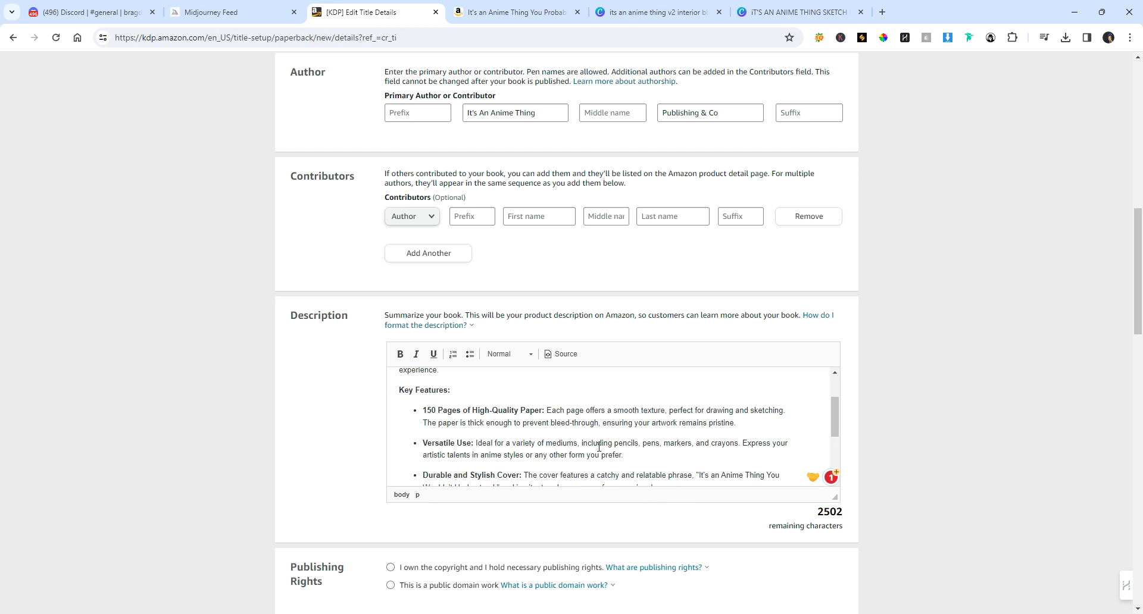
{"action": "scroll", "coordinate": [613, 443], "scroll_direction": "down", "scroll_amount": 1}
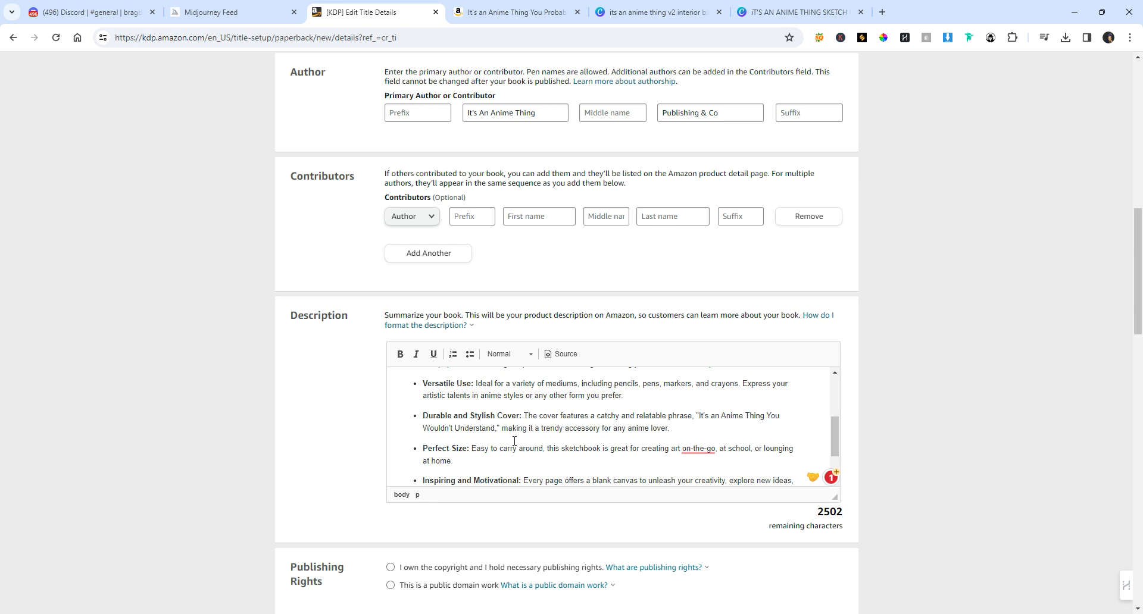
{"action": "mouse_move", "coordinate": [687, 453]}
{"action": "scroll", "coordinate": [706, 449], "scroll_direction": "down", "scroll_amount": 1}
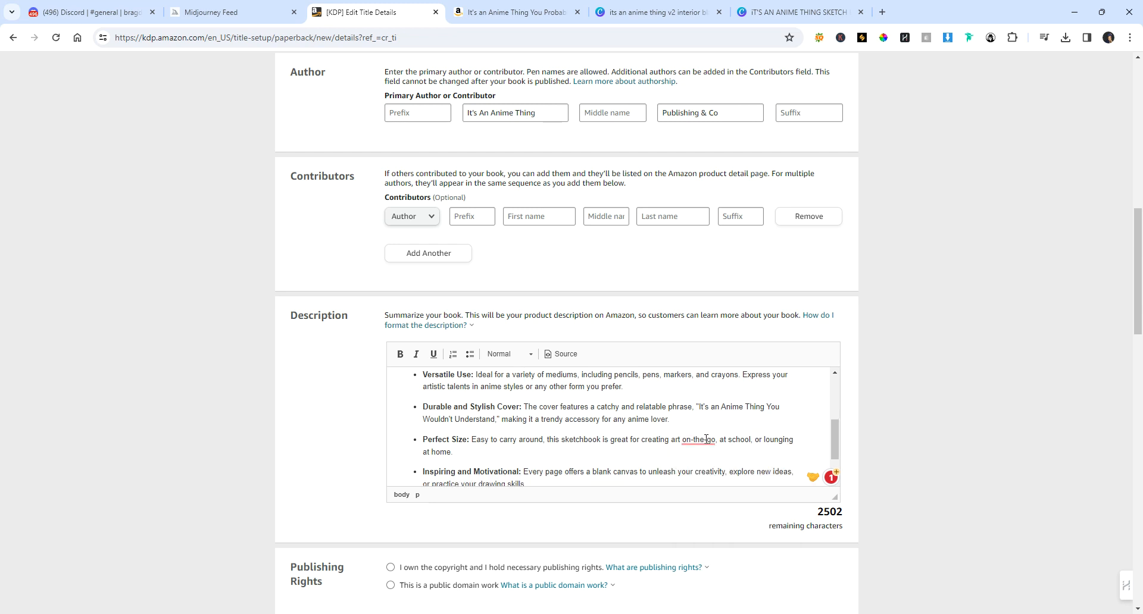
{"action": "scroll", "coordinate": [598, 428], "scroll_direction": "down", "scroll_amount": 3}
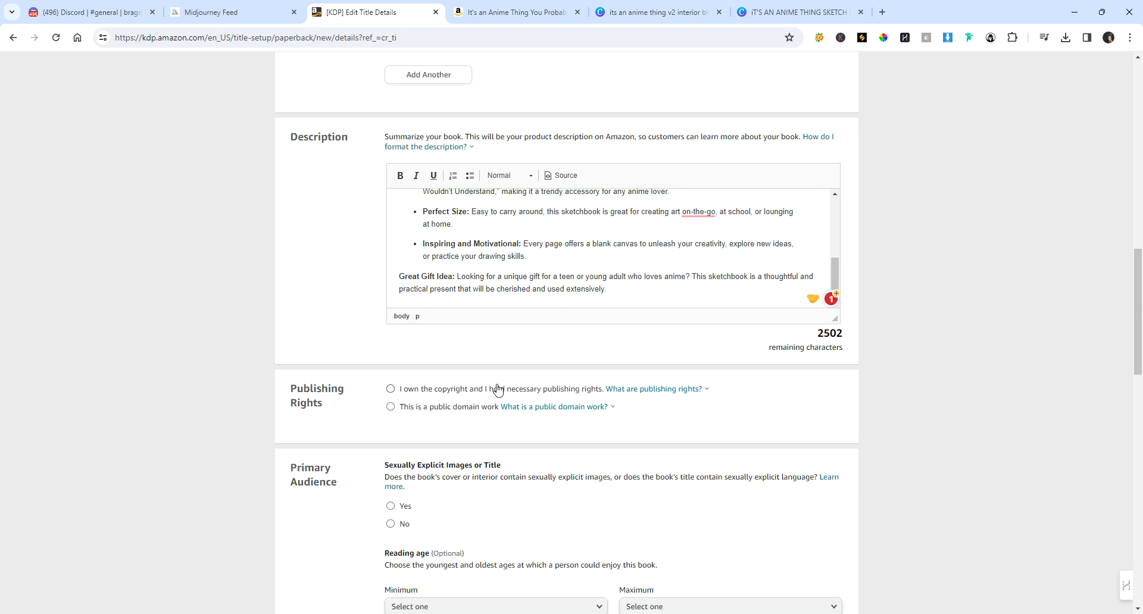
{"action": "left_click", "coordinate": [529, 408]}
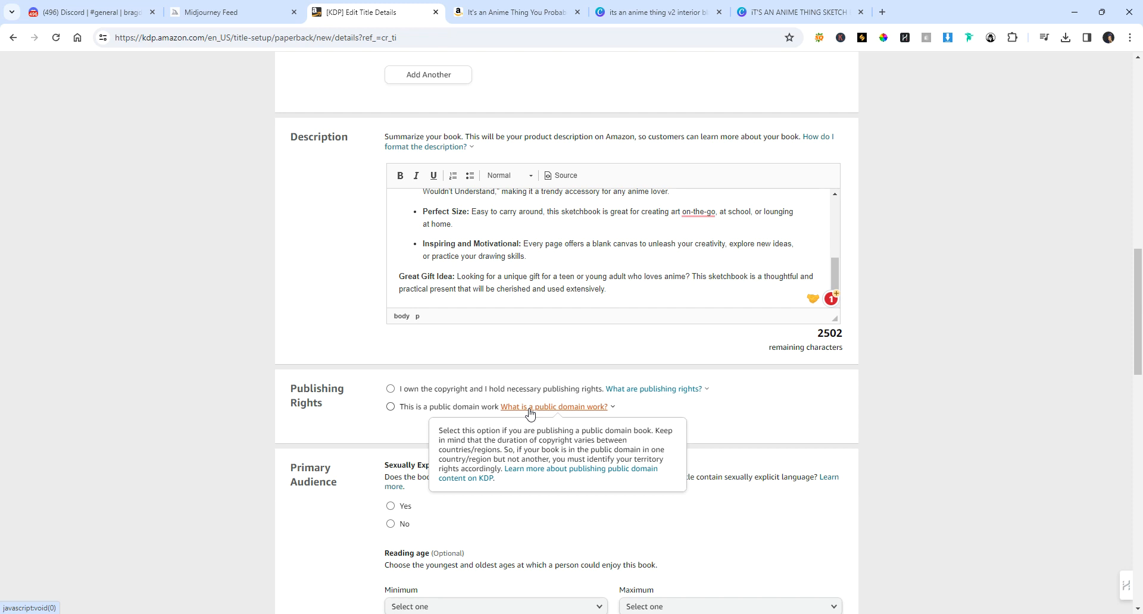
{"action": "left_click", "coordinate": [391, 390]}
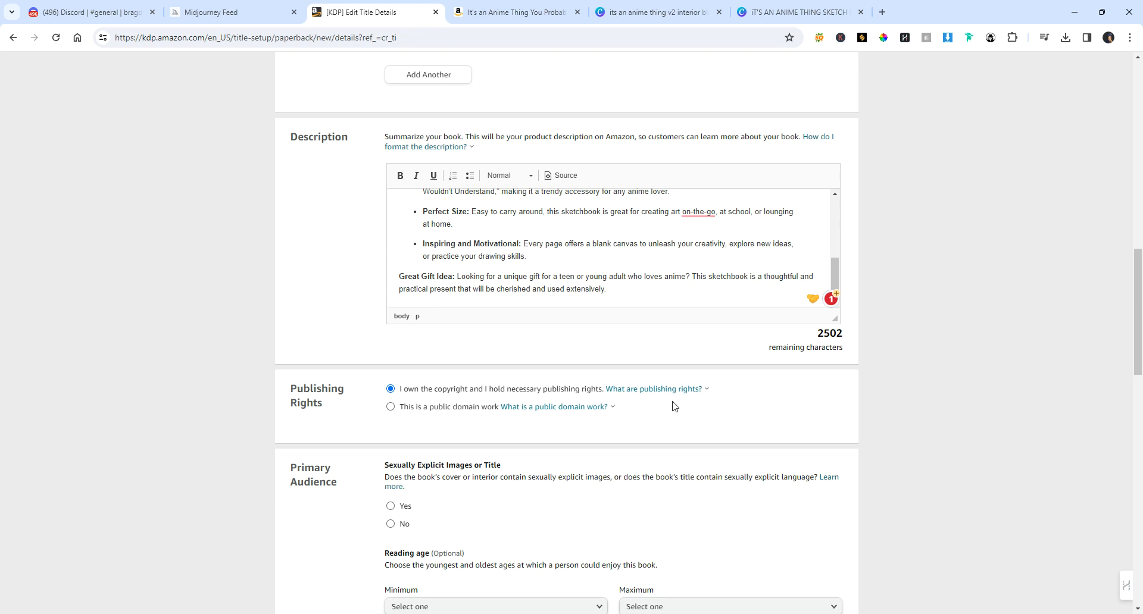
Step: Answer No to sexually explicit images or title and leave the minimum reading age unselected
{"action": "scroll", "coordinate": [669, 452], "scroll_direction": "down", "scroll_amount": 3}
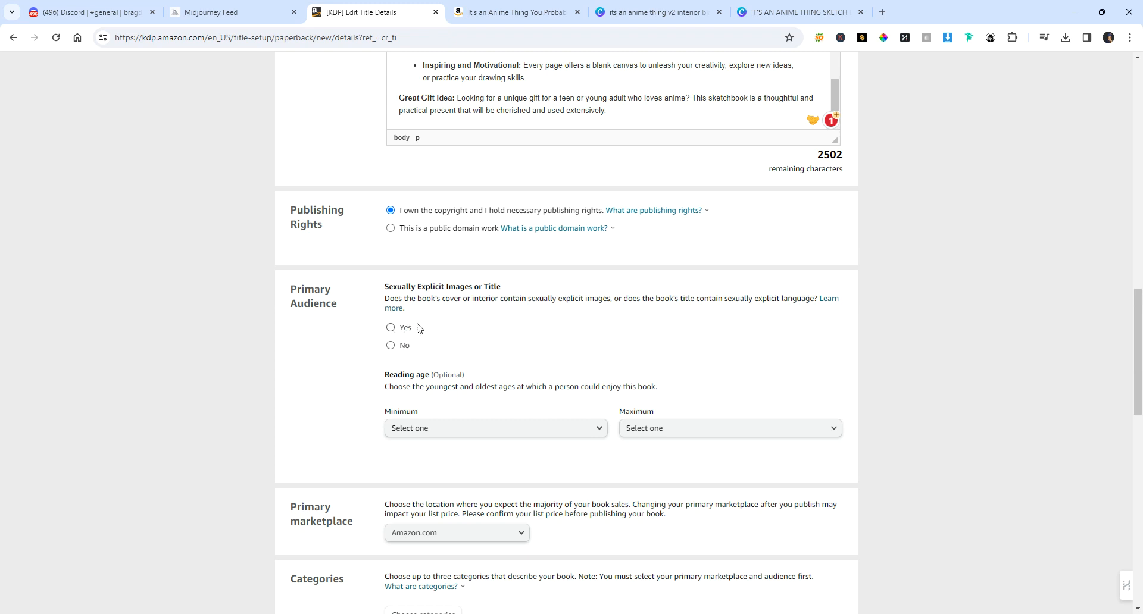
{"action": "left_click", "coordinate": [391, 346]}
{"action": "scroll", "coordinate": [557, 356], "scroll_direction": "down", "scroll_amount": 1}
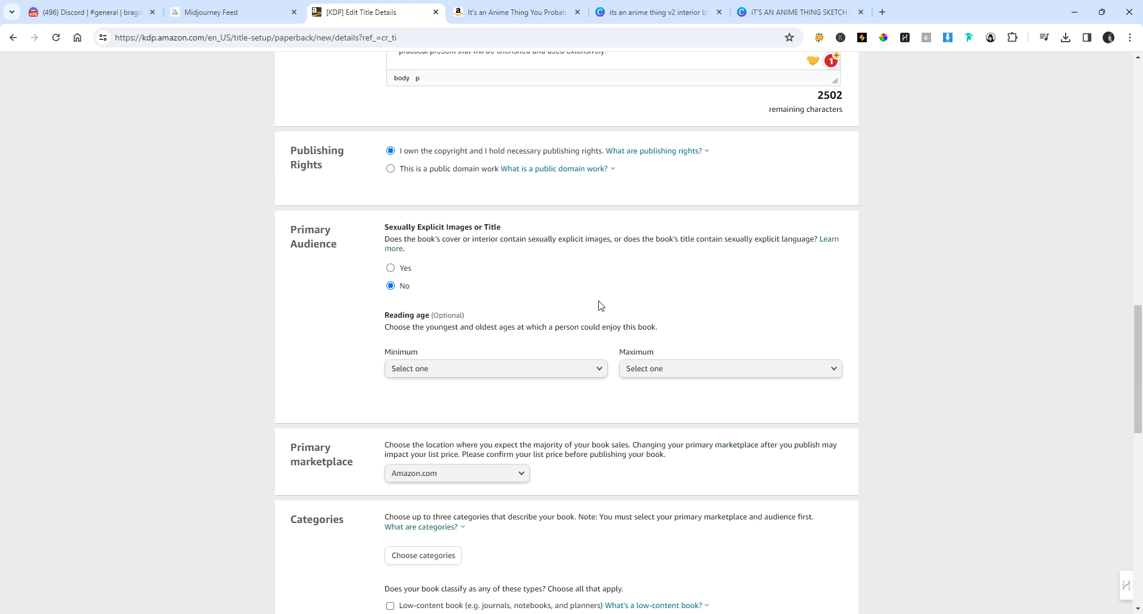
{"action": "left_click", "coordinate": [598, 369]}
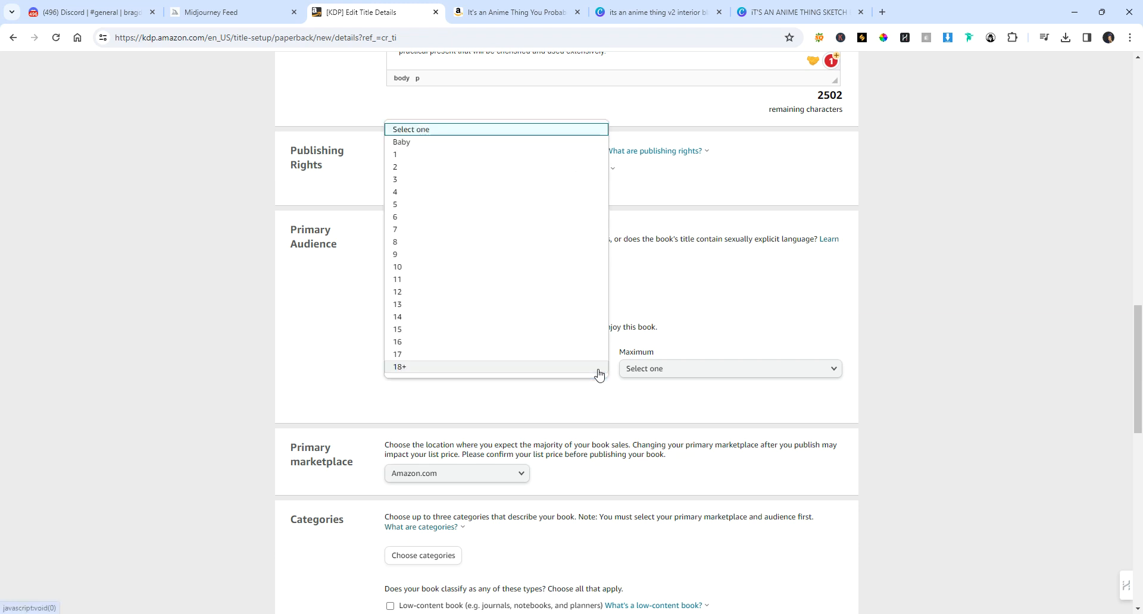
{"action": "left_click", "coordinate": [662, 292]}
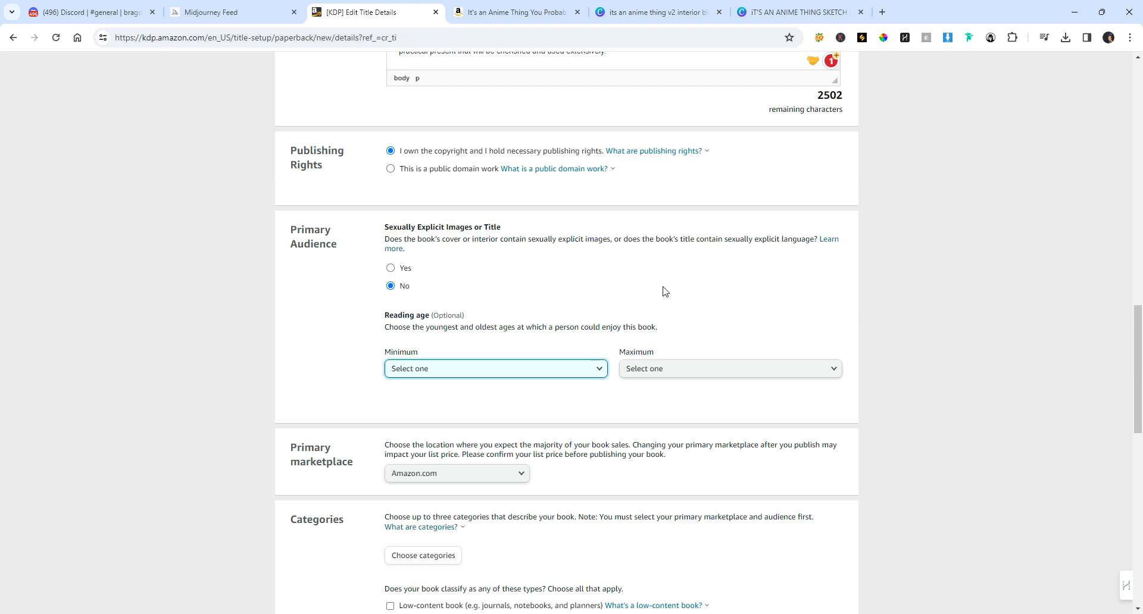
Step: Mark the book low-content and enter keywords Anime Sketchbook, Artistic Expression, Teen Artists, Gift for Anime Fans, Young Adult Art Supplies, Creative Drawing and Manga Artwork
{"action": "scroll", "coordinate": [497, 328], "scroll_direction": "down", "scroll_amount": 2}
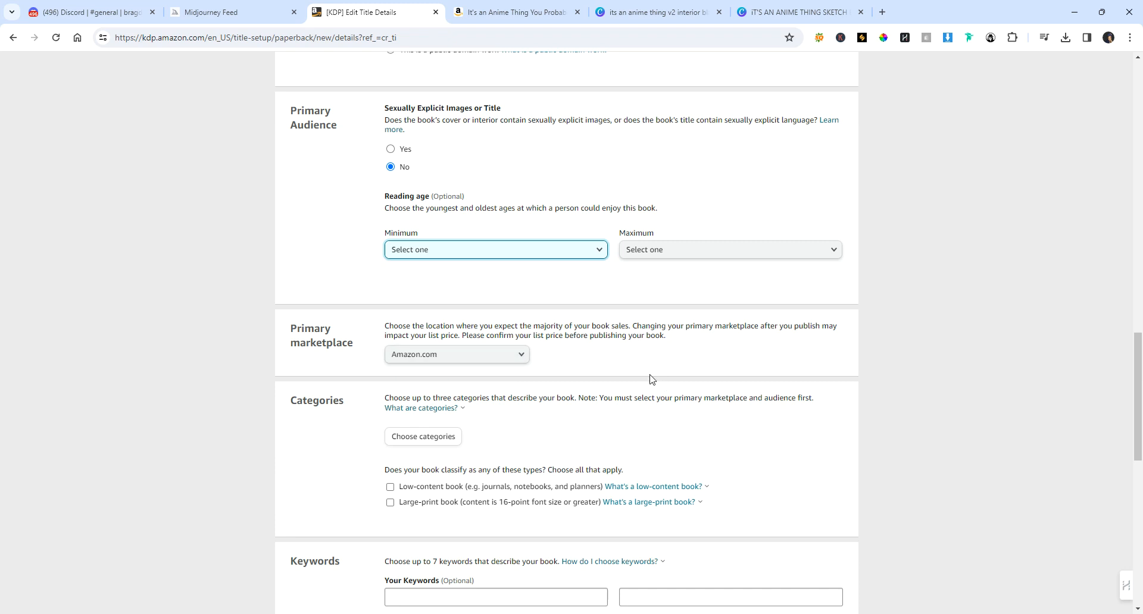
{"action": "scroll", "coordinate": [466, 350], "scroll_direction": "down", "scroll_amount": 2}
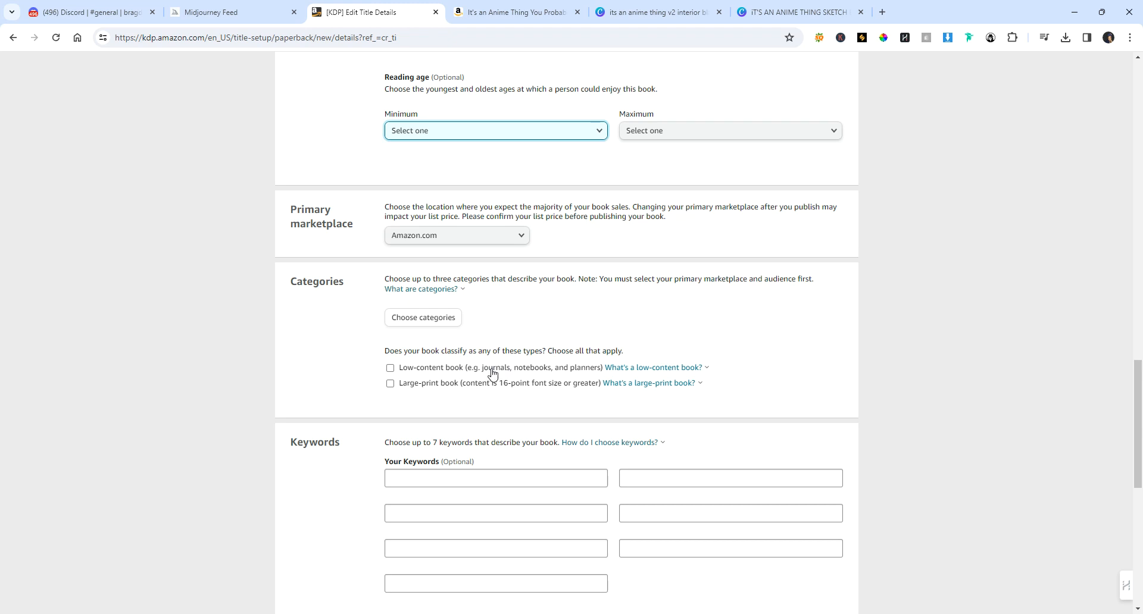
{"action": "left_click", "coordinate": [390, 368]}
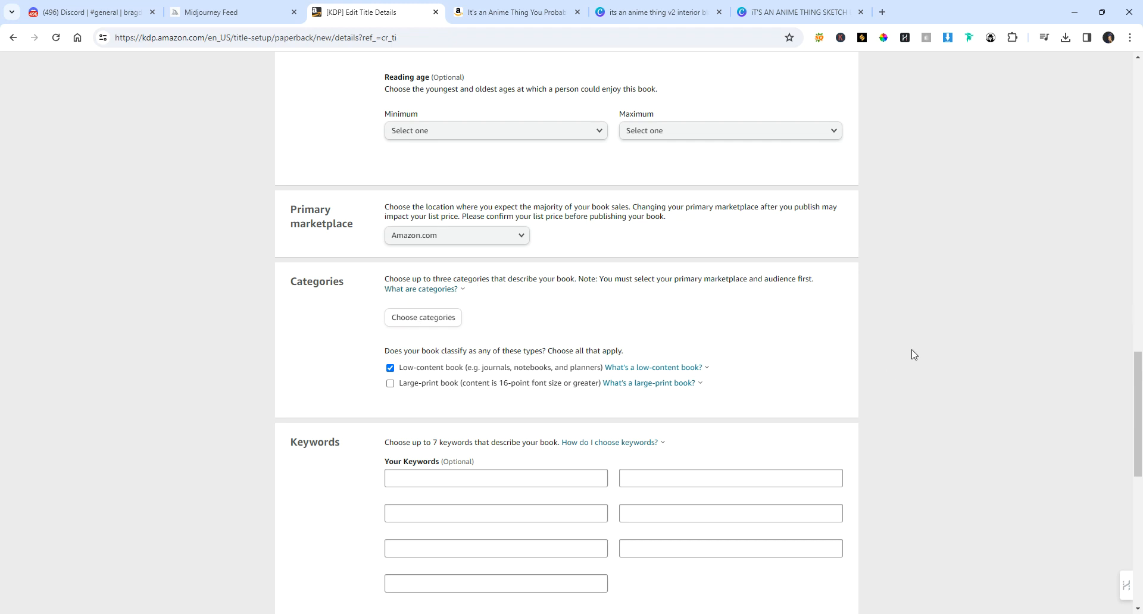
{"action": "scroll", "coordinate": [549, 309], "scroll_direction": "down", "scroll_amount": 1}
{"action": "scroll", "coordinate": [549, 309], "scroll_direction": "down", "scroll_amount": 2}
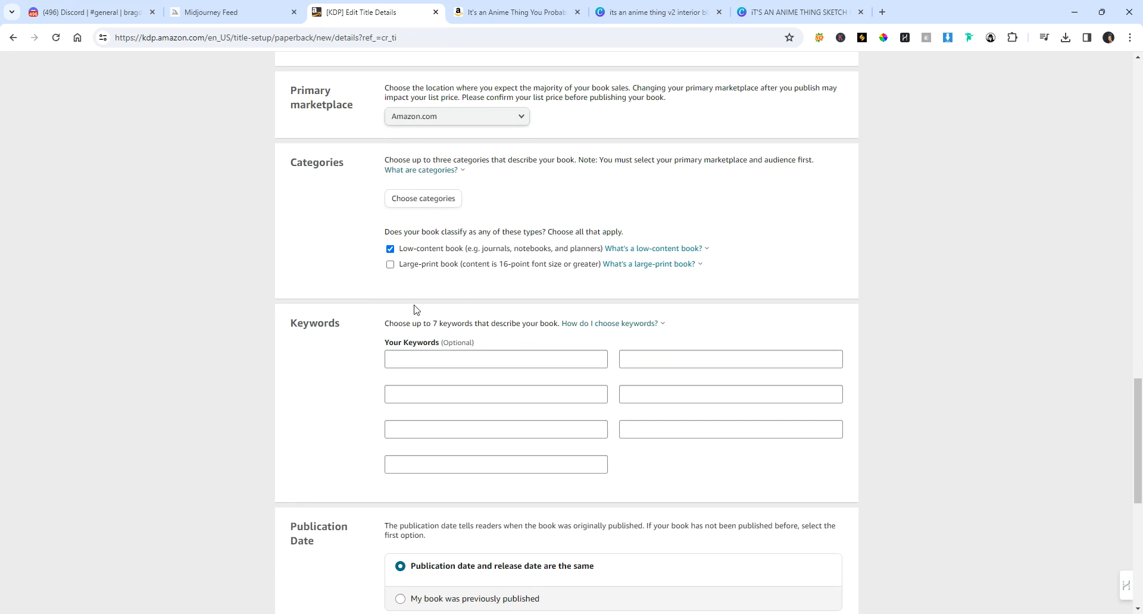
{"action": "left_click", "coordinate": [510, 361]}
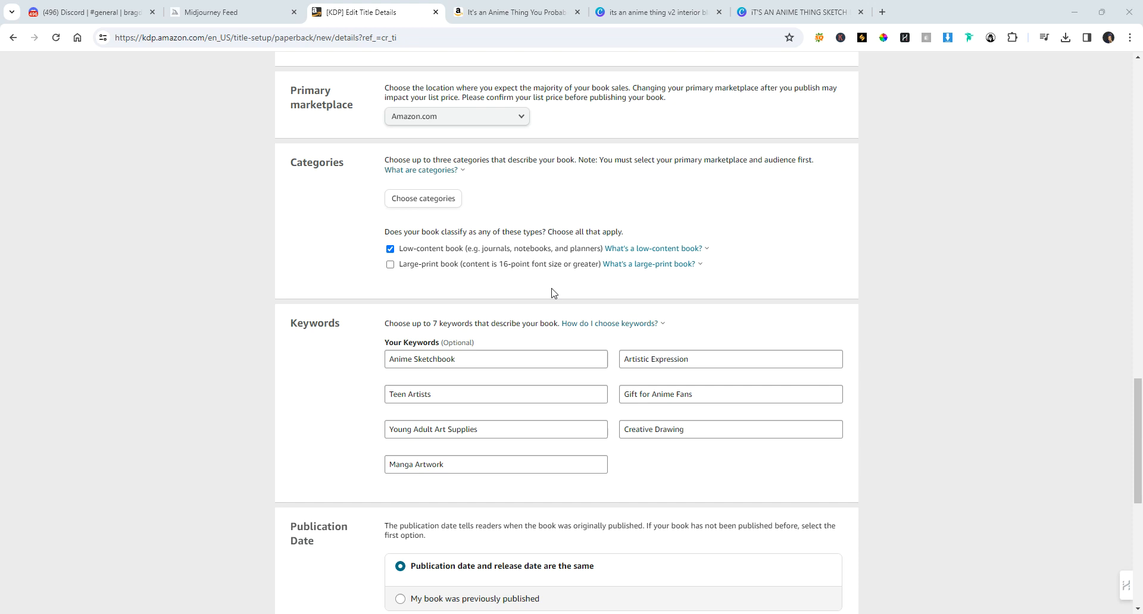
Step: Place the book in Comics & Graphic Novels under Art of Comics and Manga and save the categories
{"action": "mouse_move", "coordinate": [445, 172]}
{"action": "left_click", "coordinate": [424, 199]}
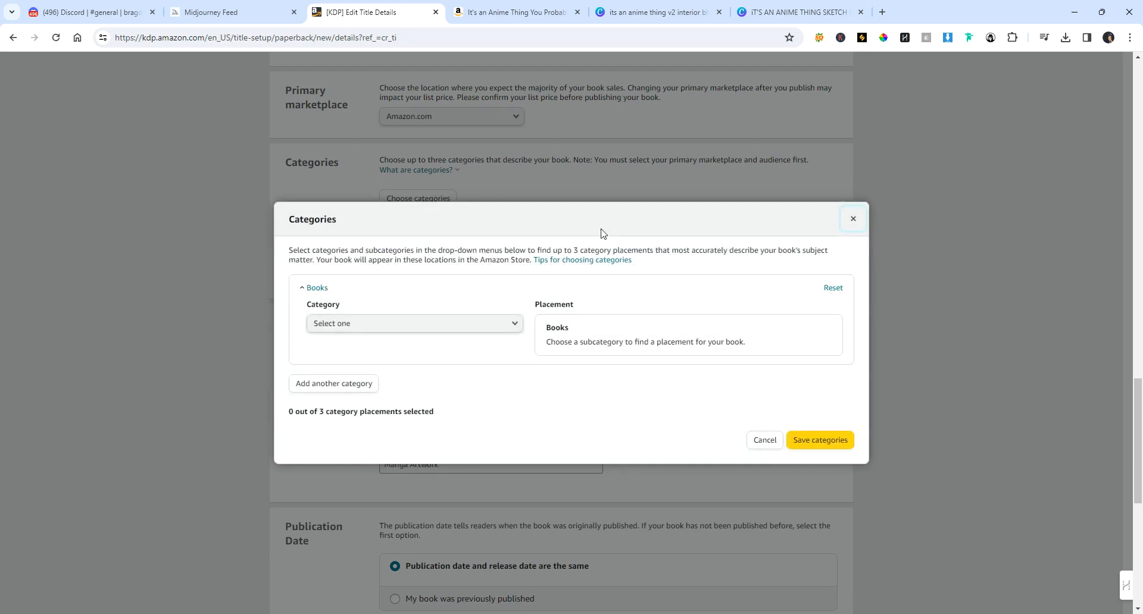
{"action": "left_click", "coordinate": [511, 324]}
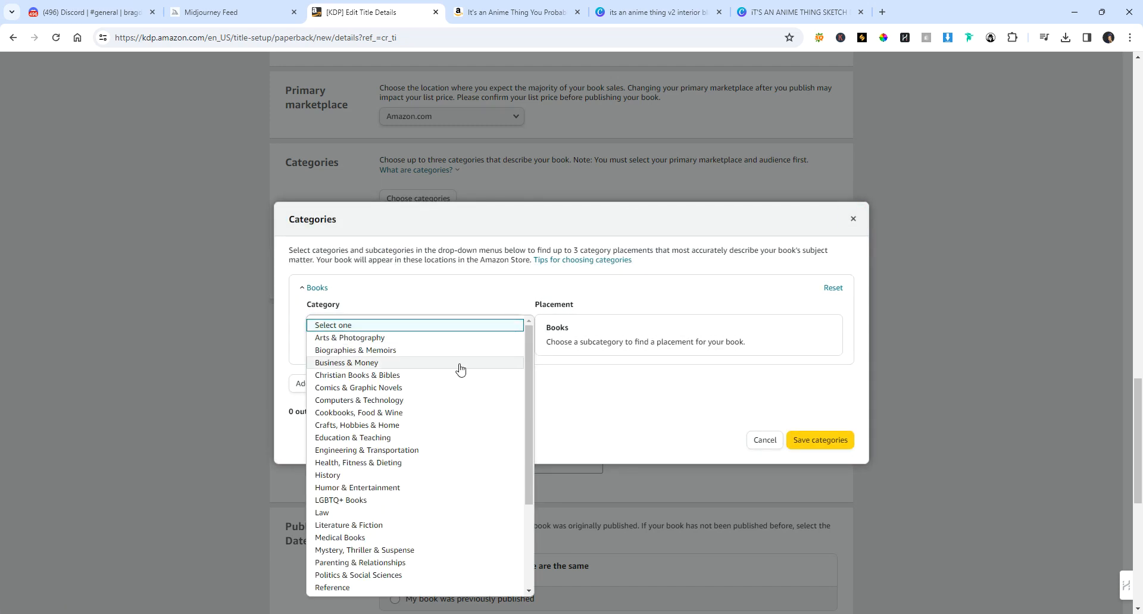
{"action": "left_click", "coordinate": [396, 390]}
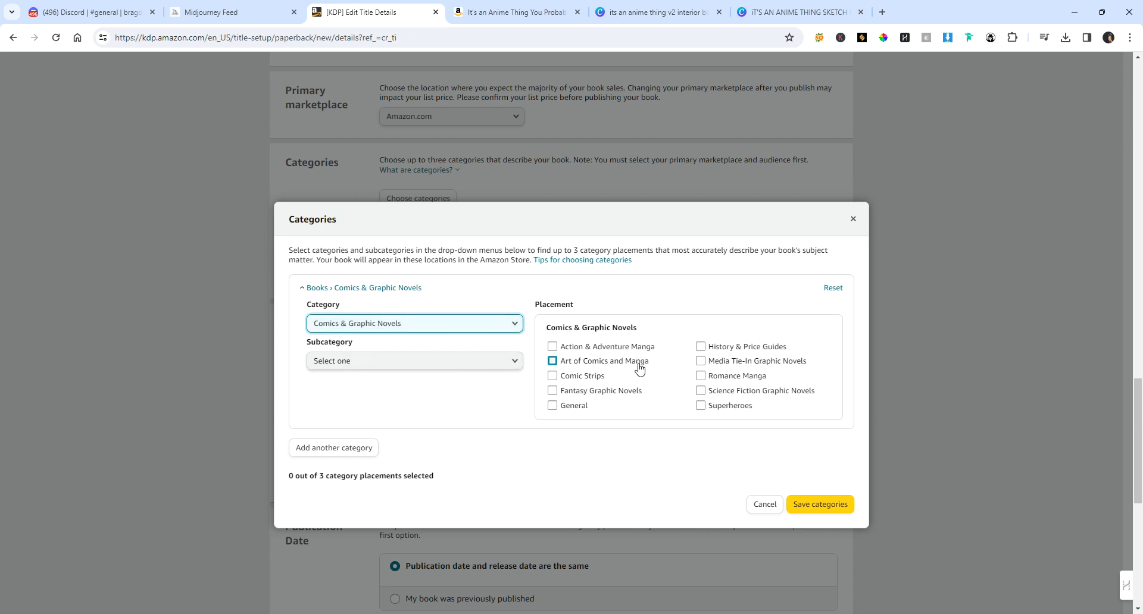
{"action": "left_click", "coordinate": [552, 360]}
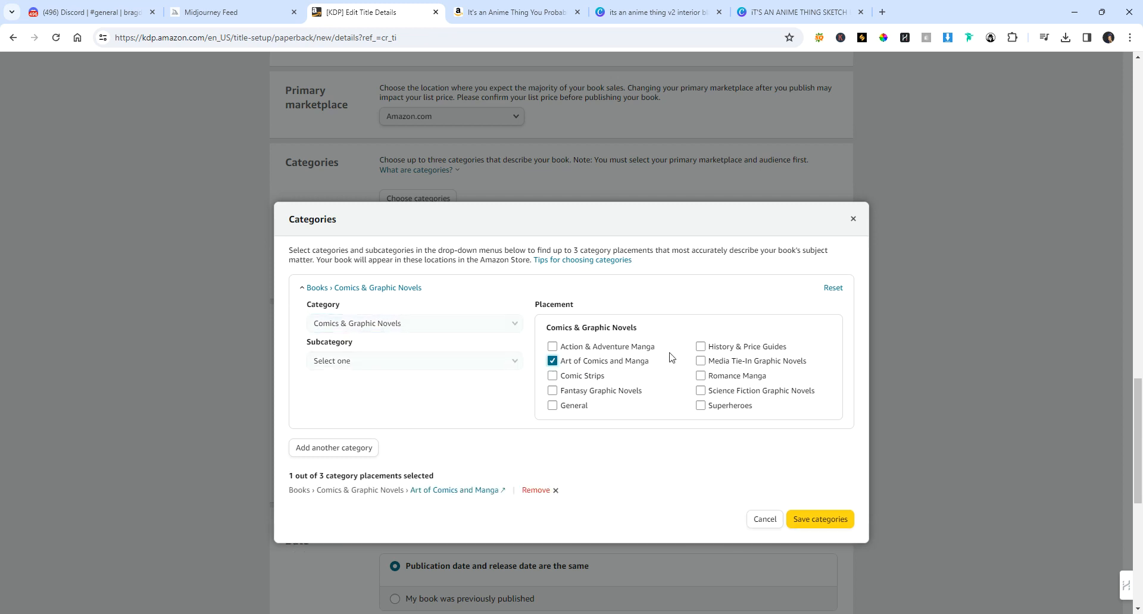
{"action": "left_click", "coordinate": [838, 520]}
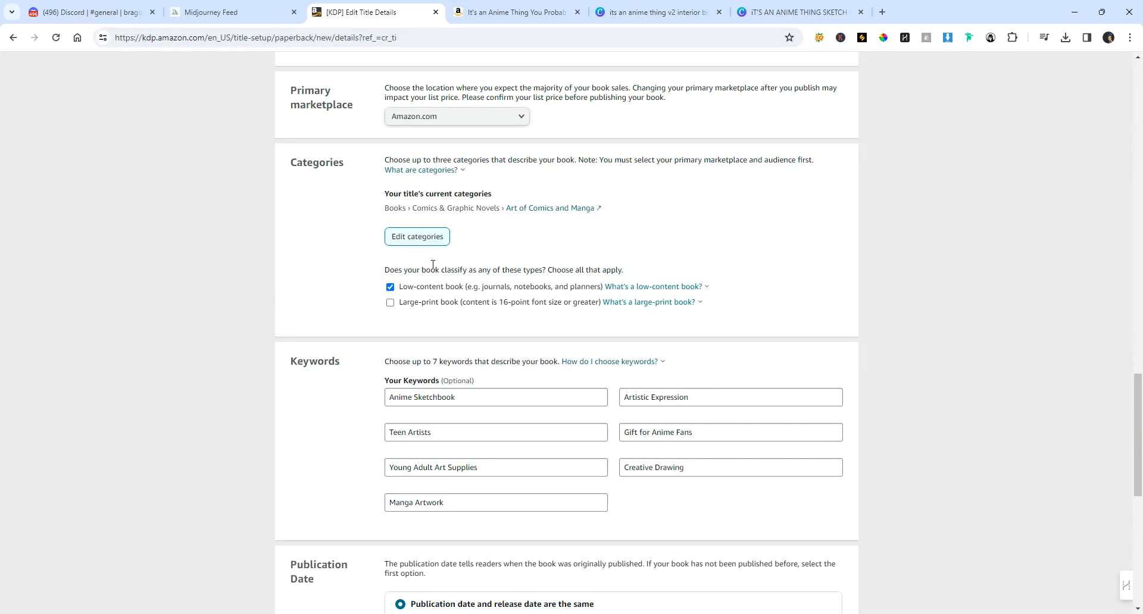
Step: Try to add a second category, Comics & Graphic Novels with subcategory How To Create Comics & Manga, and save the categories
{"action": "left_click", "coordinate": [432, 239]}
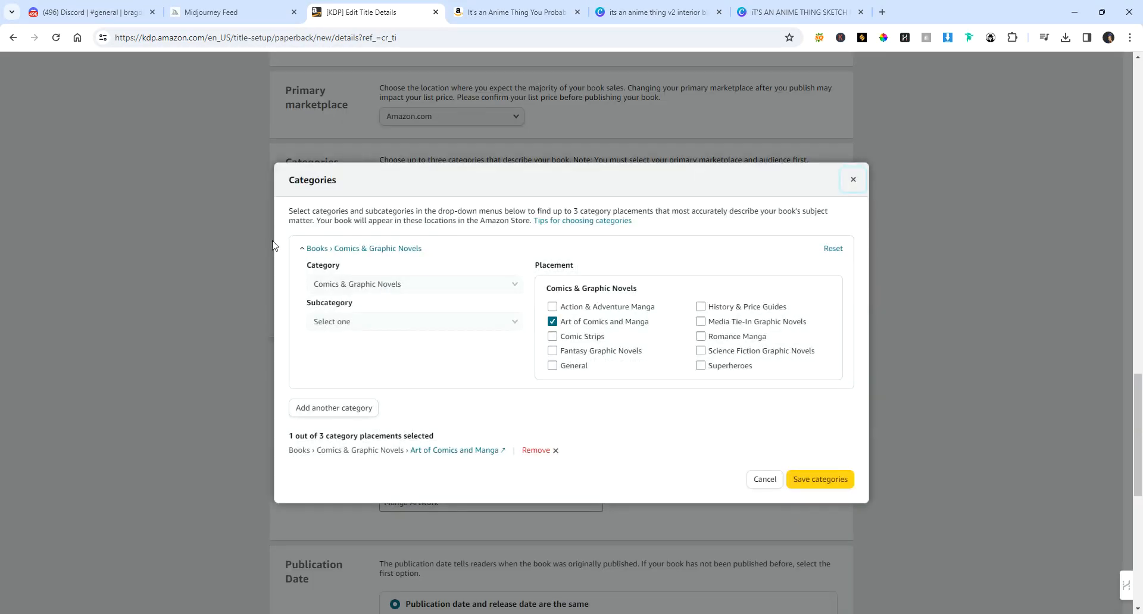
{"action": "left_click", "coordinate": [353, 408]}
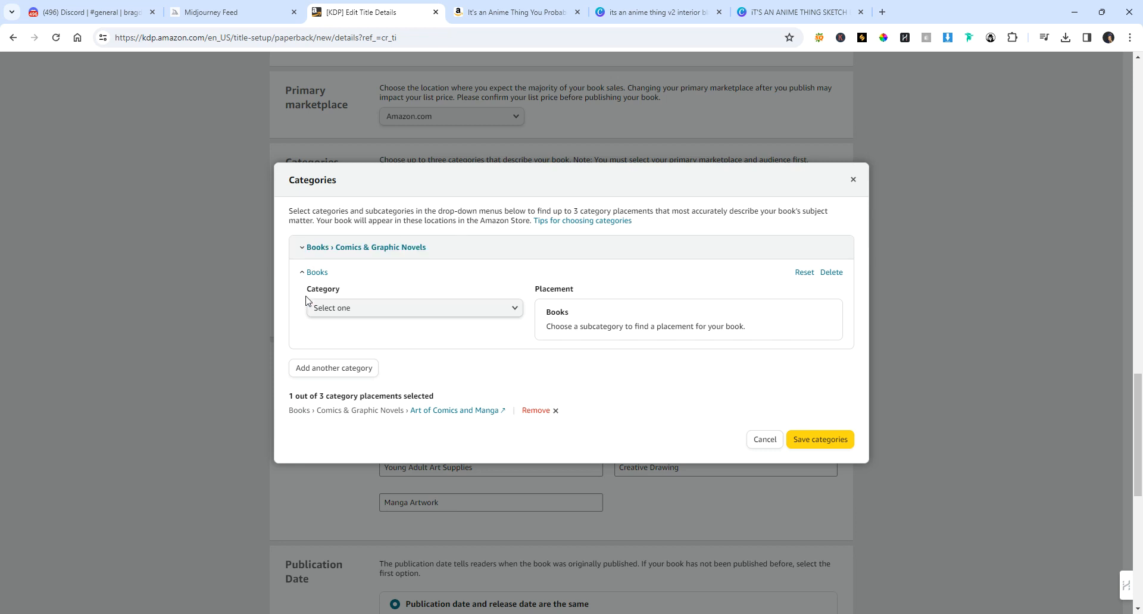
{"action": "left_click", "coordinate": [345, 311]}
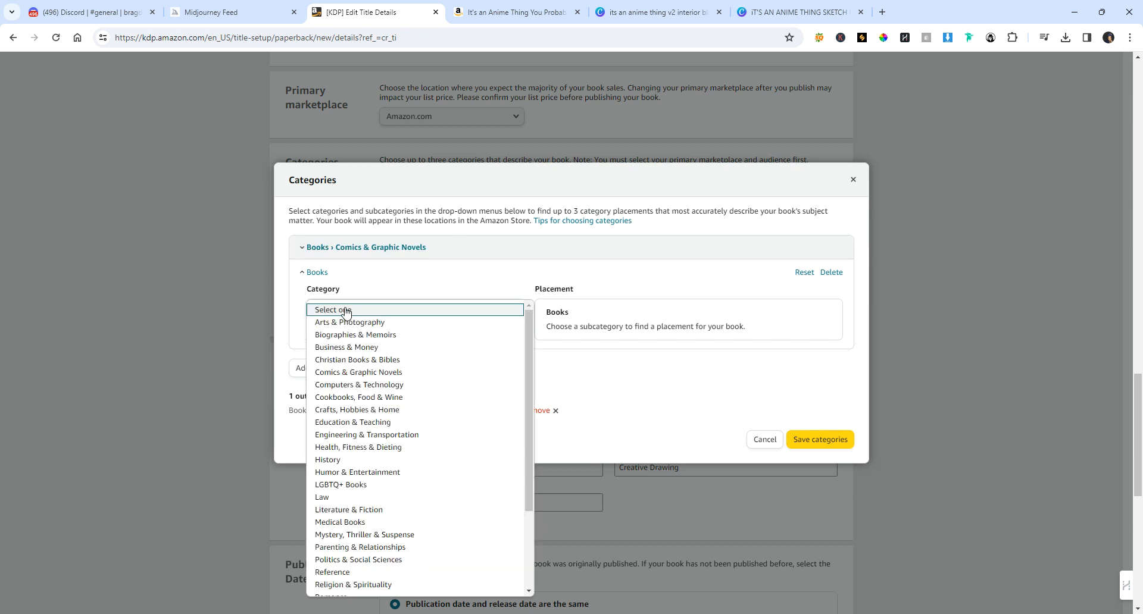
{"action": "left_click", "coordinate": [401, 375]}
{"action": "left_click", "coordinate": [505, 351]}
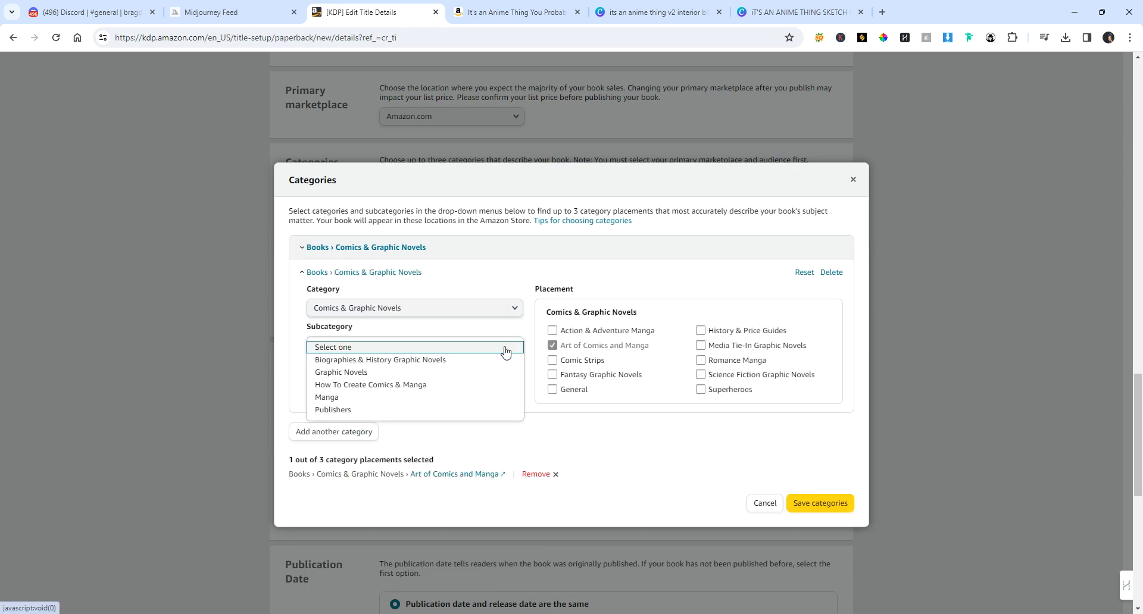
{"action": "left_click", "coordinate": [391, 386]}
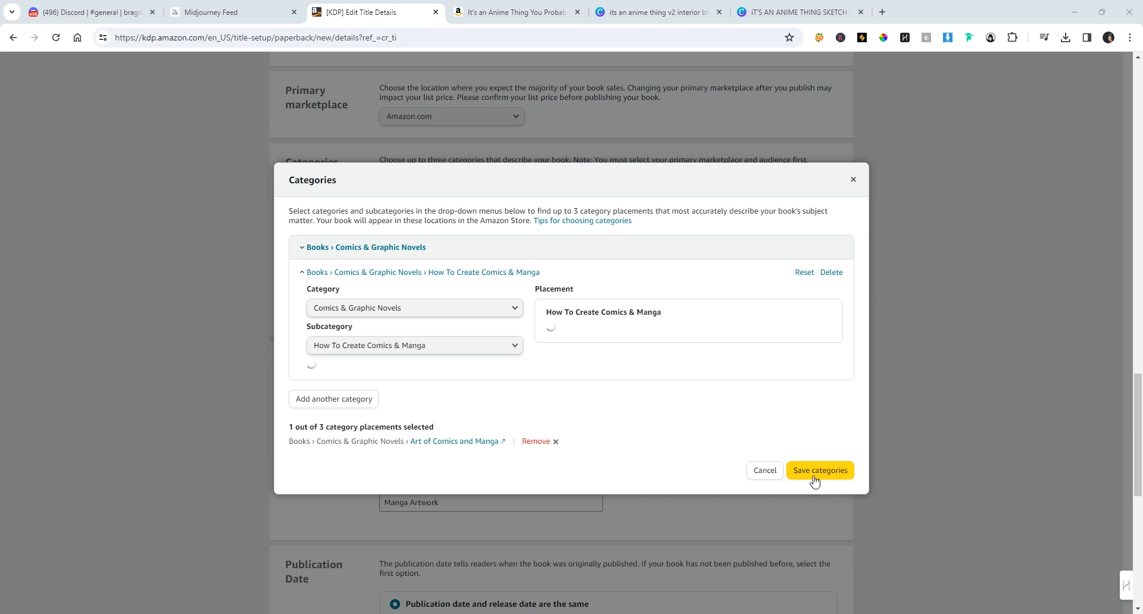
{"action": "left_click", "coordinate": [819, 471]}
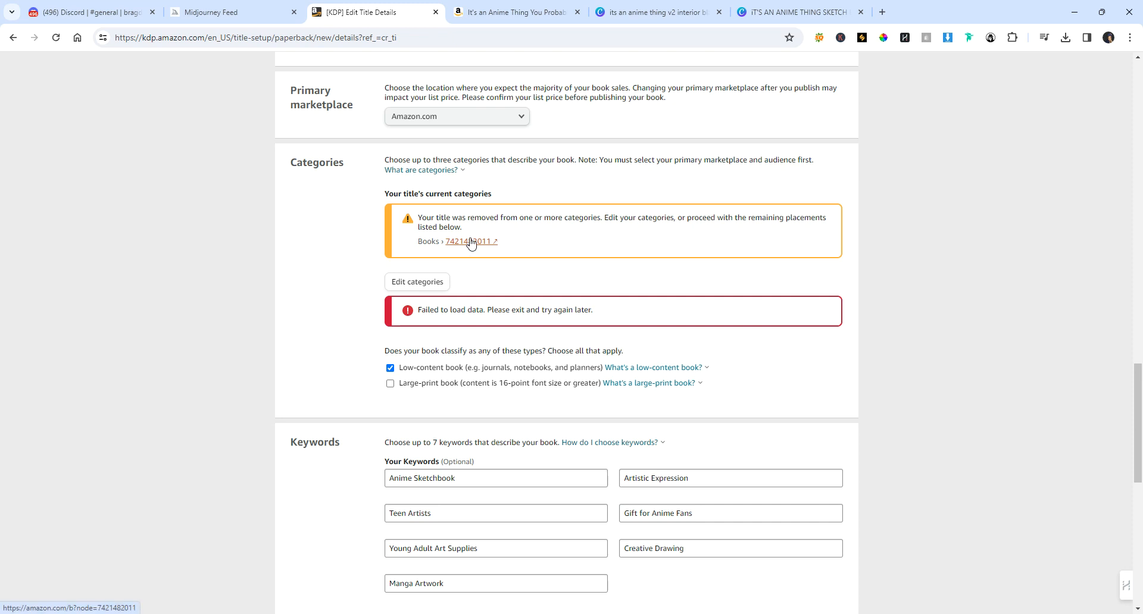
Step: Edit the categories again and try to choose a different main category for the book
{"action": "left_click", "coordinate": [416, 283]}
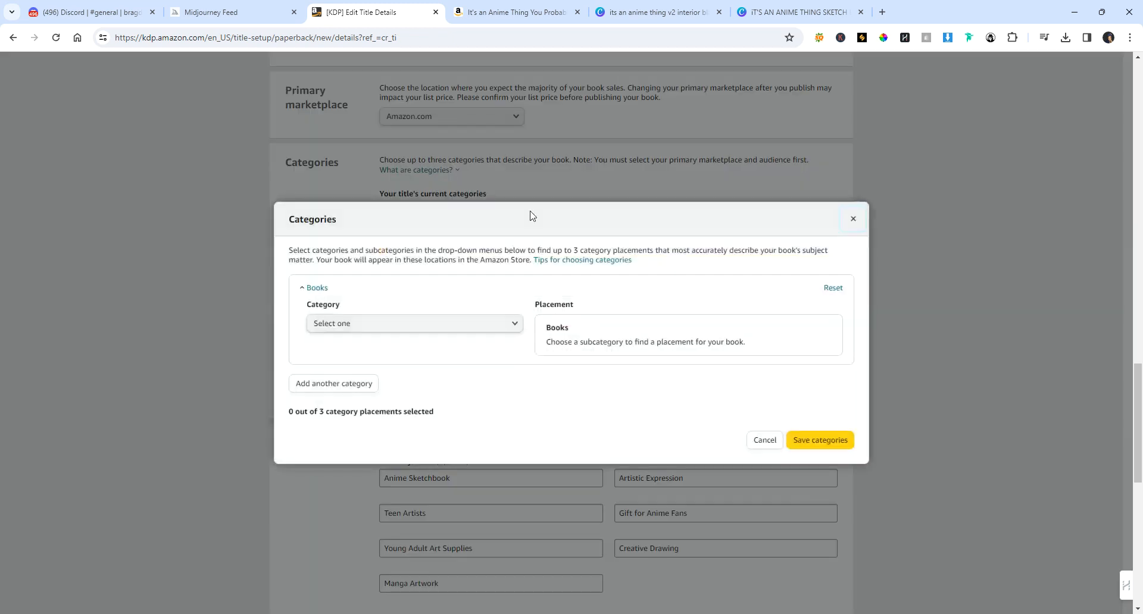
{"action": "left_click", "coordinate": [428, 325]}
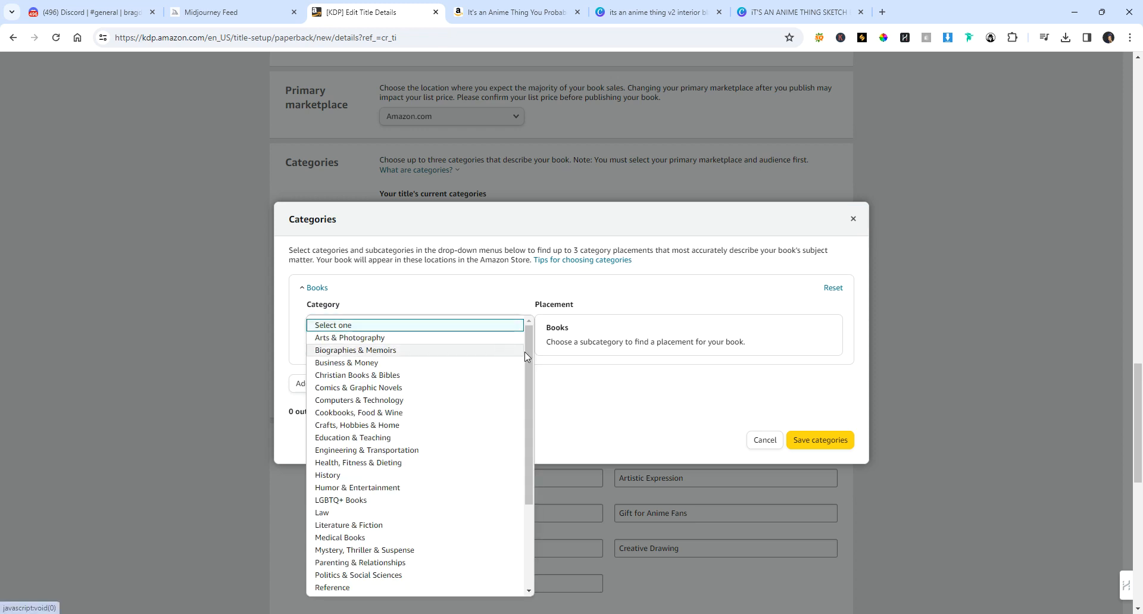
{"action": "left_click_drag", "start_coordinate": [528, 339], "coordinate": [534, 412]}
{"action": "left_click", "coordinate": [440, 571]}
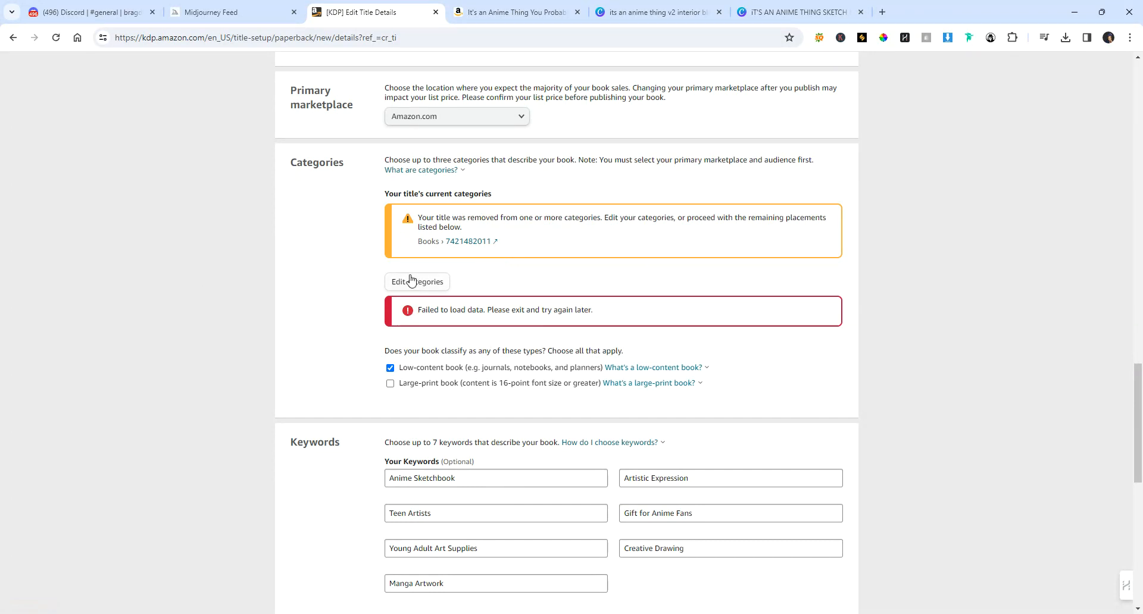
Step: Save the paperback's title details as a draft
{"action": "scroll", "coordinate": [723, 369], "scroll_direction": "down", "scroll_amount": 8}
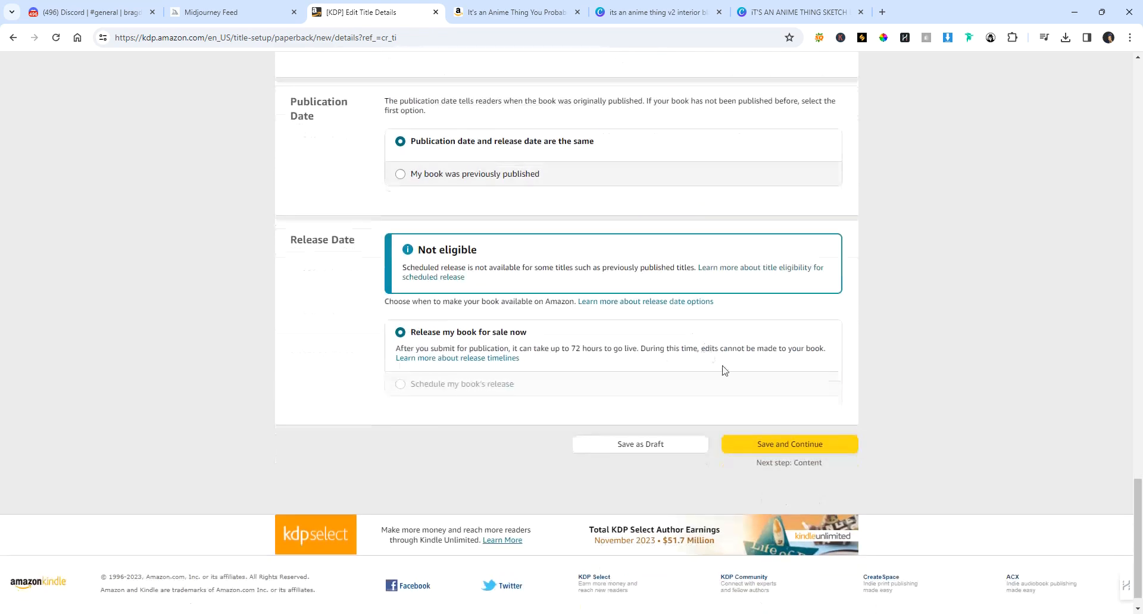
{"action": "scroll", "coordinate": [724, 370], "scroll_direction": "down", "scroll_amount": 1}
{"action": "left_click", "coordinate": [633, 416]}
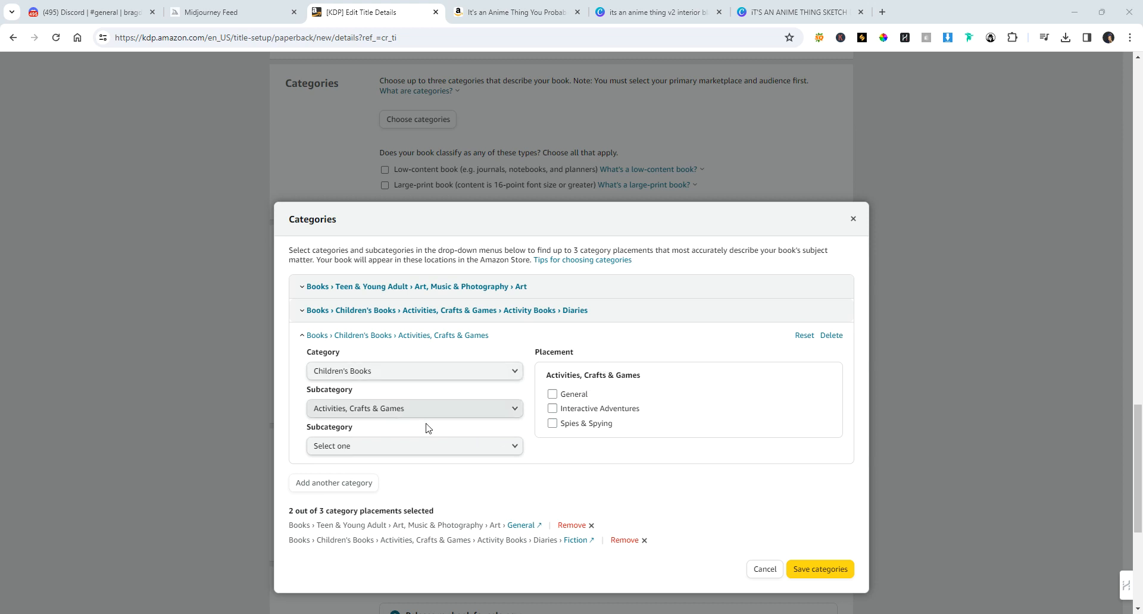
Step: Add a third placement under Children's Books, Activities, Crafts & Games, Activity Books, General, and save the categories
{"action": "left_click", "coordinate": [468, 449]}
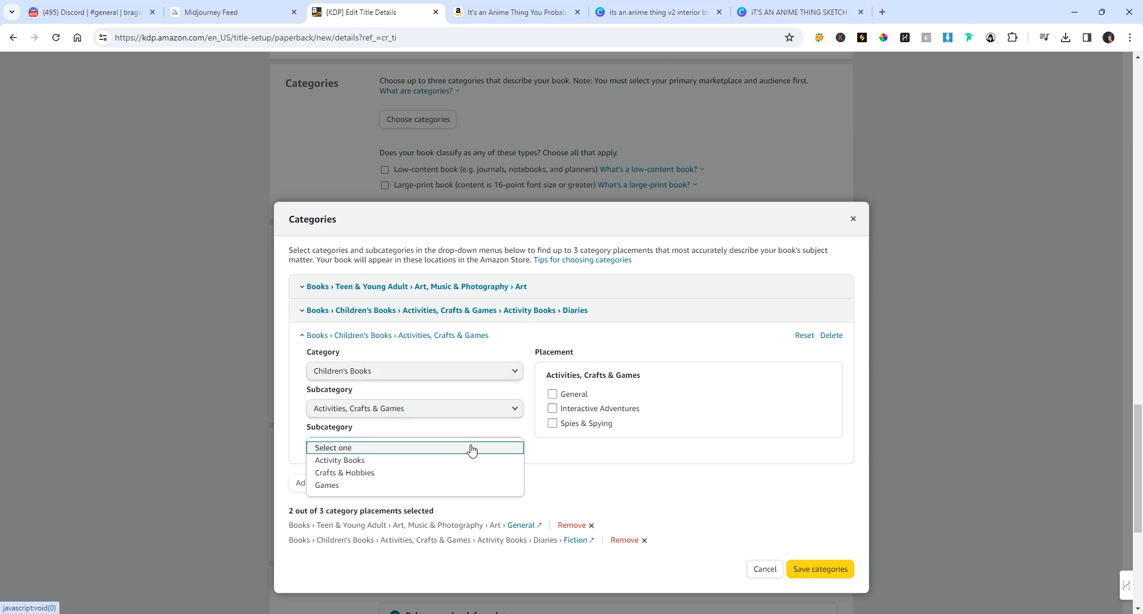
{"action": "left_click", "coordinate": [382, 462]}
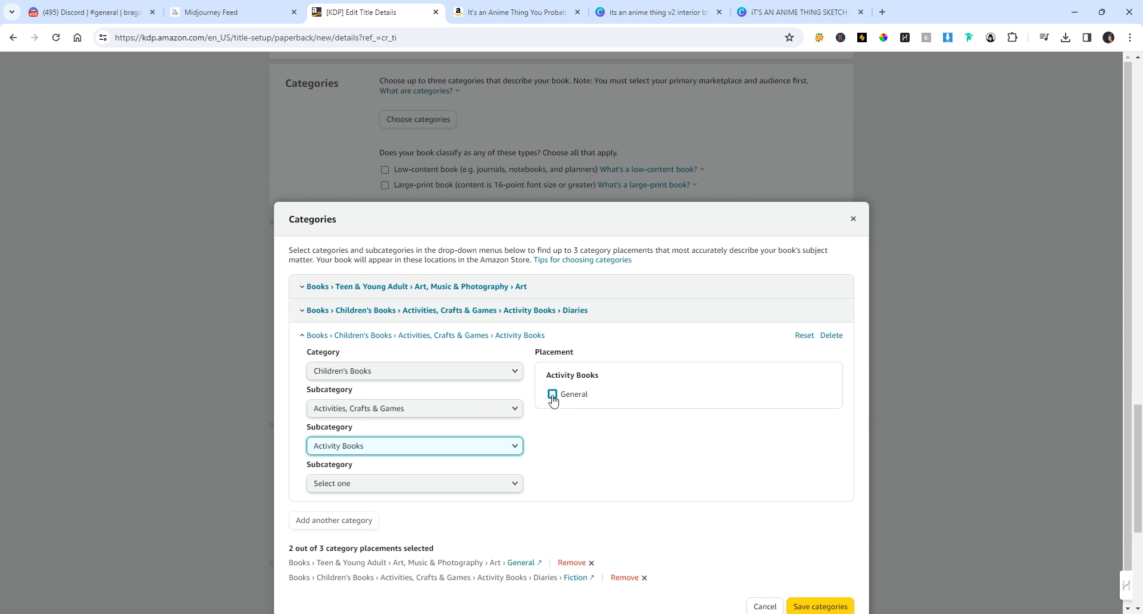
{"action": "left_click", "coordinate": [553, 397]}
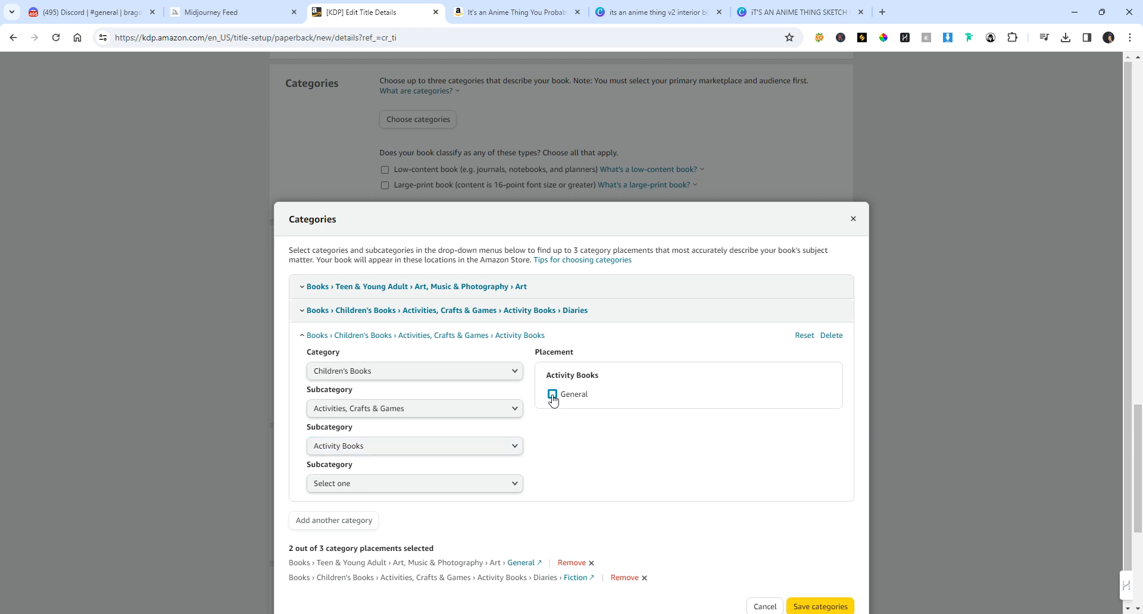
{"action": "left_click", "coordinate": [833, 590]}
Step: Classify the paperback as a low-content book
{"action": "scroll", "coordinate": [518, 411], "scroll_direction": "up", "scroll_amount": 4}
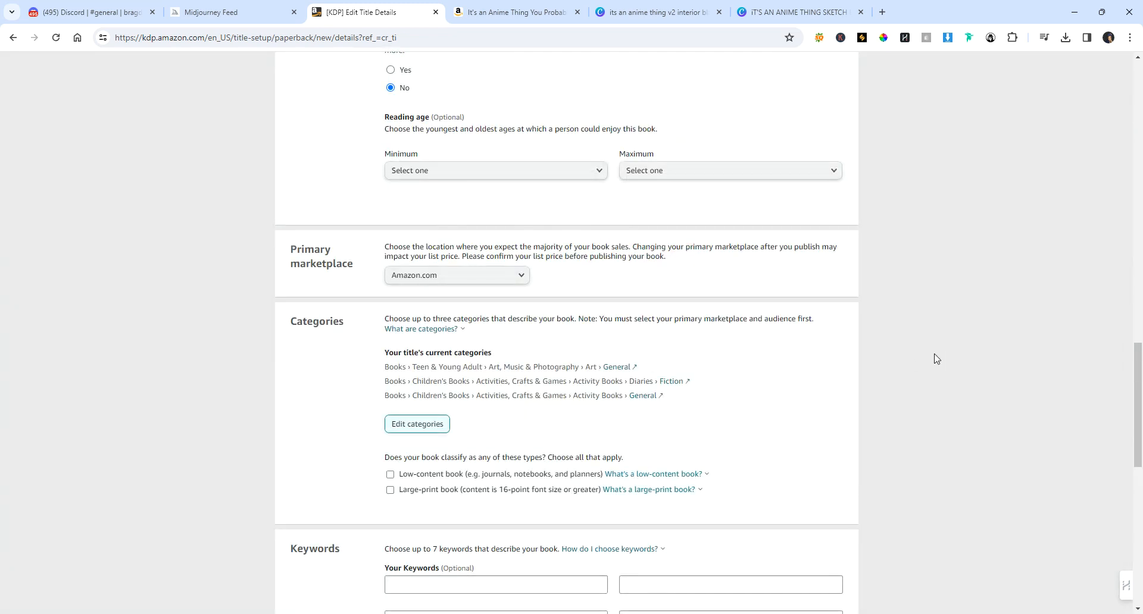
{"action": "left_click", "coordinate": [1101, 432]}
{"action": "left_click", "coordinate": [391, 476]}
Step: Fill in the keywords Anime Sketchbook, Teen Artists, Creative Drawing, Young Adult Art Supplies, Artistic Expression, Gift for Anime Fans and anime
{"action": "scroll", "coordinate": [801, 391], "scroll_direction": "down", "scroll_amount": 4}
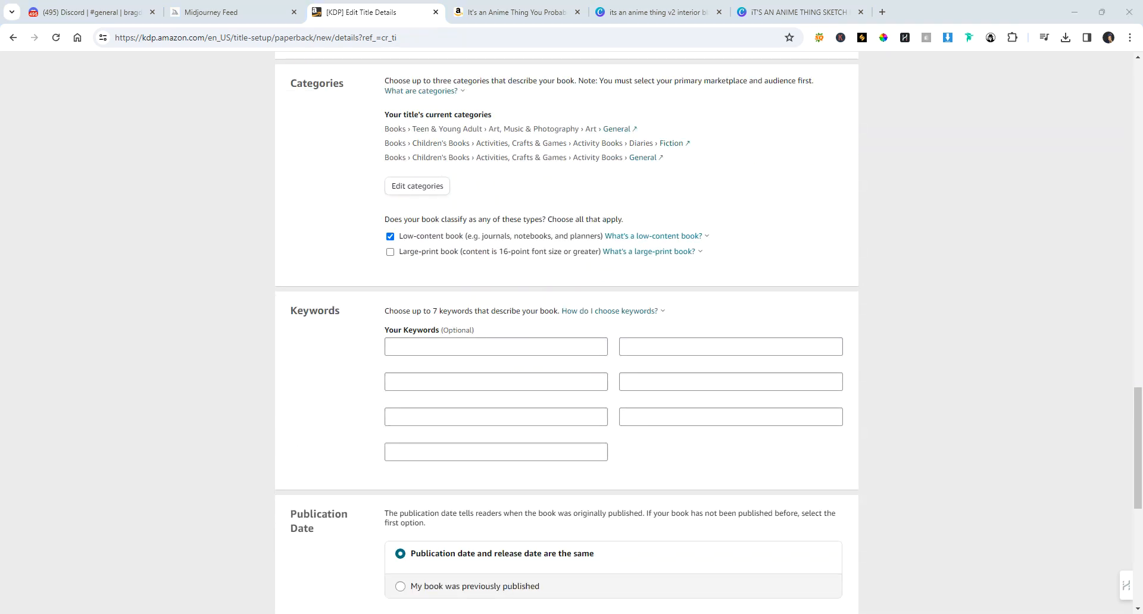
{"action": "right_click", "coordinate": [477, 348]}
{"action": "left_click", "coordinate": [529, 222]}
{"action": "left_click", "coordinate": [439, 388]}
{"action": "right_click", "coordinate": [440, 388]}
{"action": "left_click", "coordinate": [469, 255]}
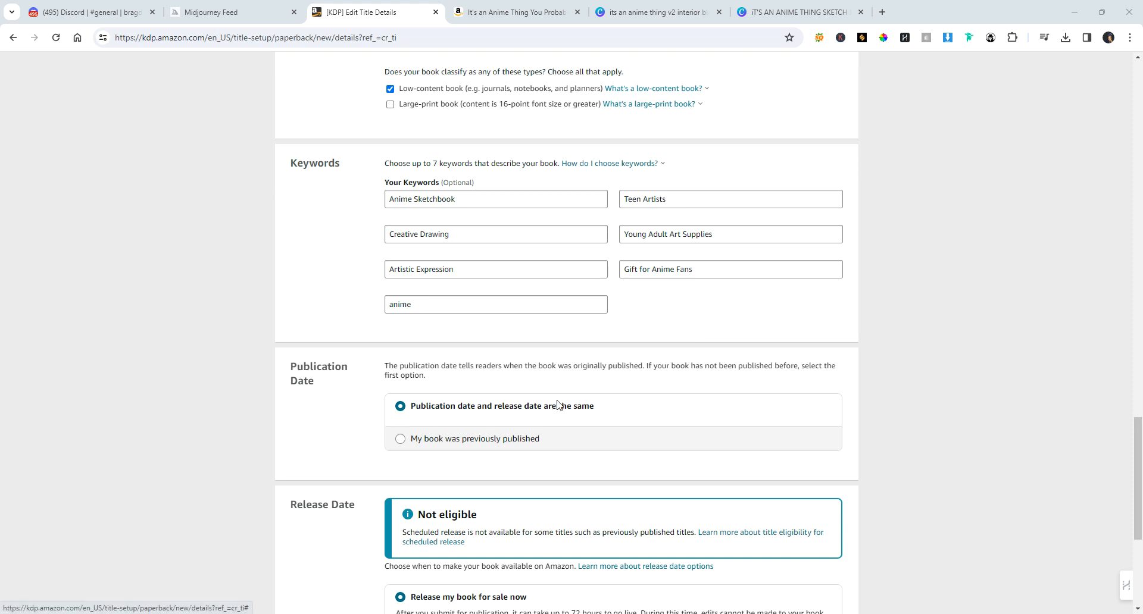
Step: Save the paperback details to continue to the content stage, and go back through the form for the required author last name
{"action": "scroll", "coordinate": [527, 408], "scroll_direction": "down", "scroll_amount": 1}
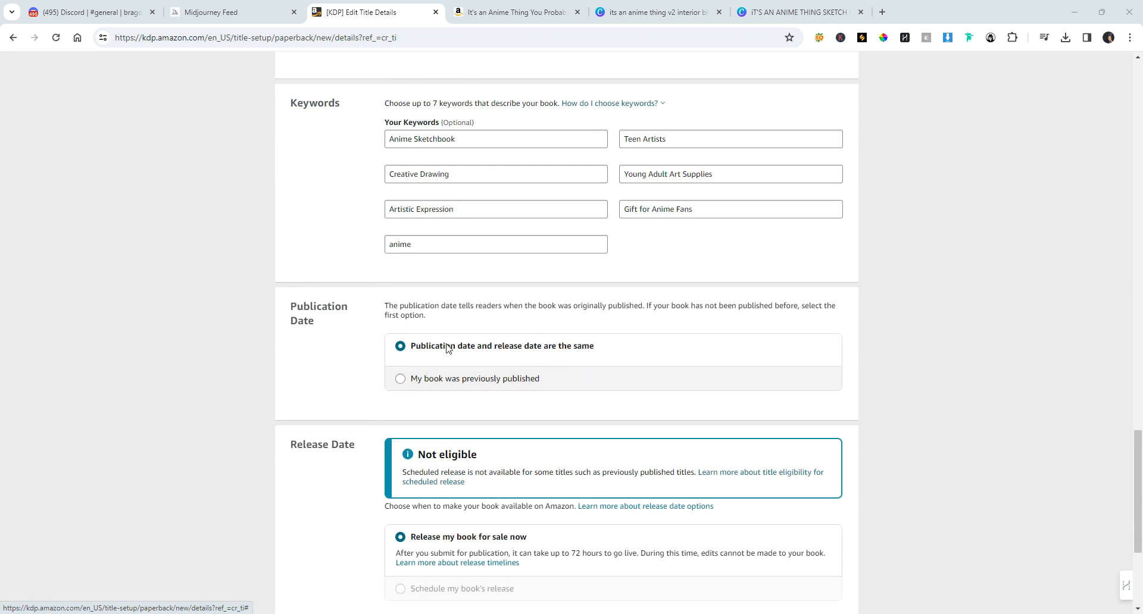
{"action": "scroll", "coordinate": [442, 345], "scroll_direction": "down", "scroll_amount": 3}
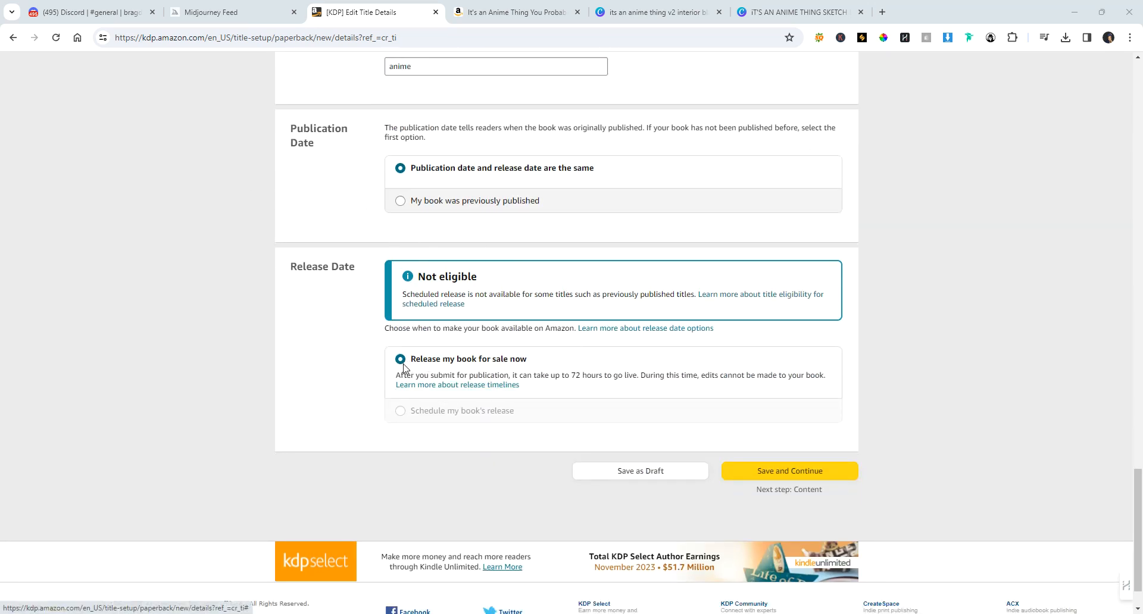
{"action": "left_click", "coordinate": [802, 474]}
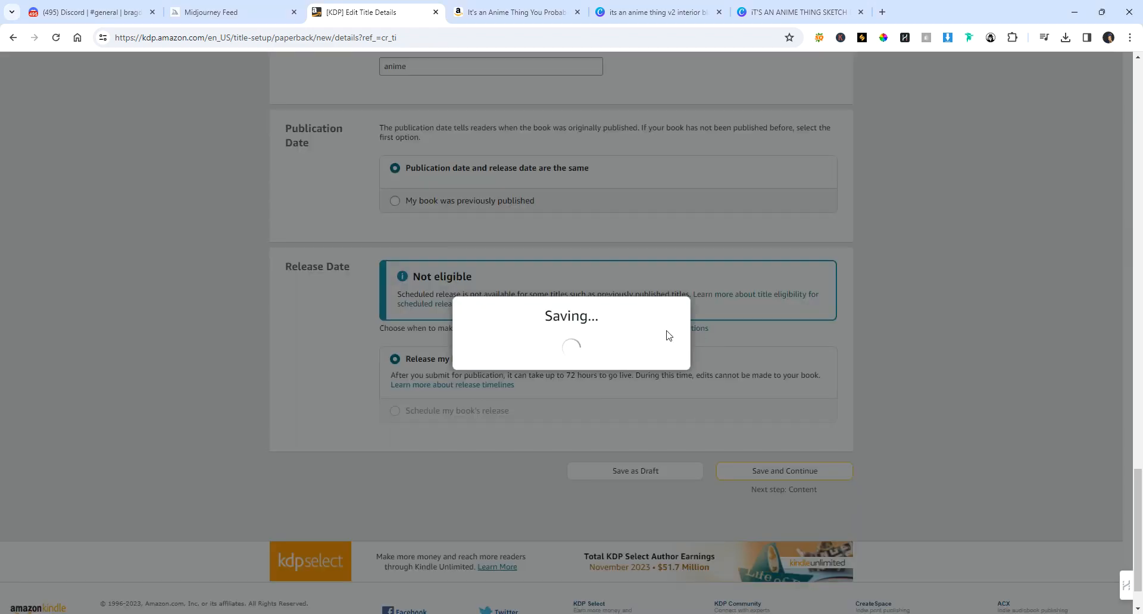
{"action": "scroll", "coordinate": [834, 385], "scroll_direction": "down", "scroll_amount": 2}
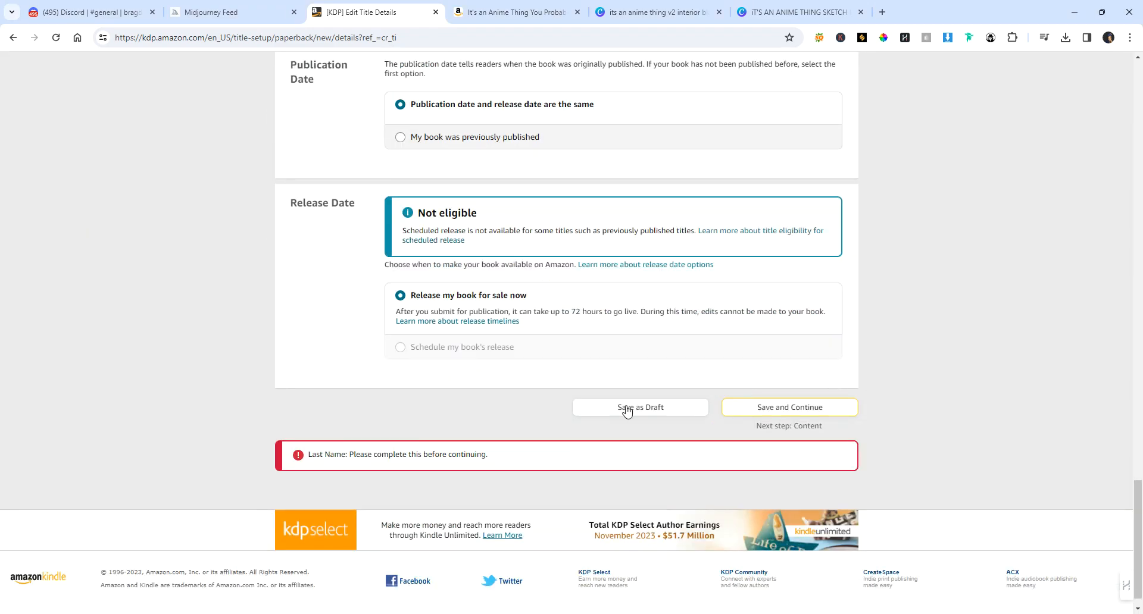
{"action": "scroll", "coordinate": [850, 390], "scroll_direction": "up", "scroll_amount": 9}
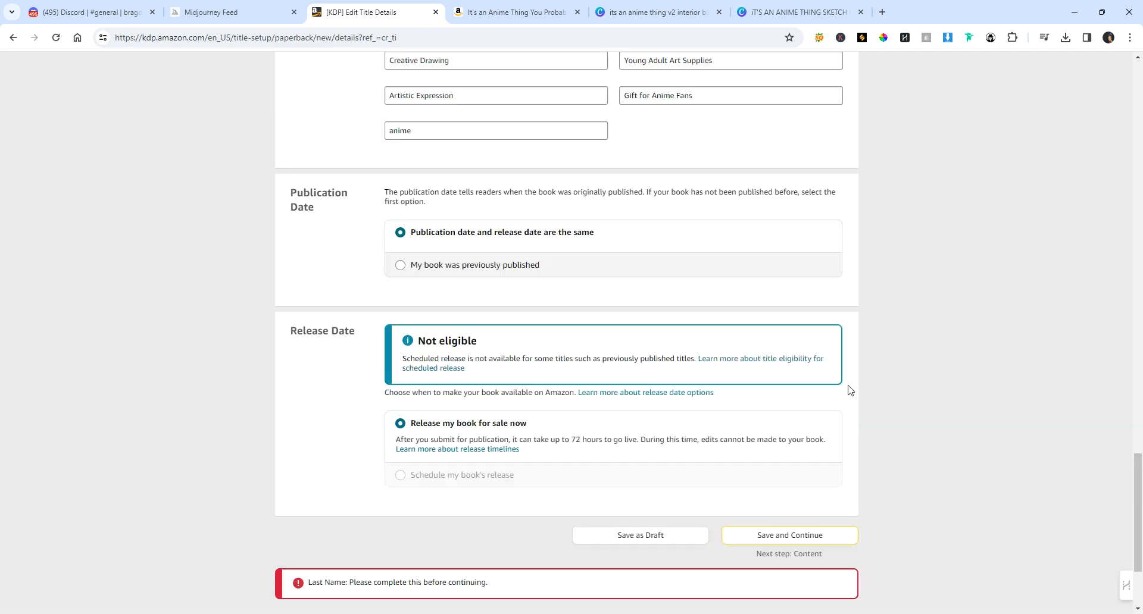
{"action": "scroll", "coordinate": [849, 391], "scroll_direction": "up", "scroll_amount": 6}
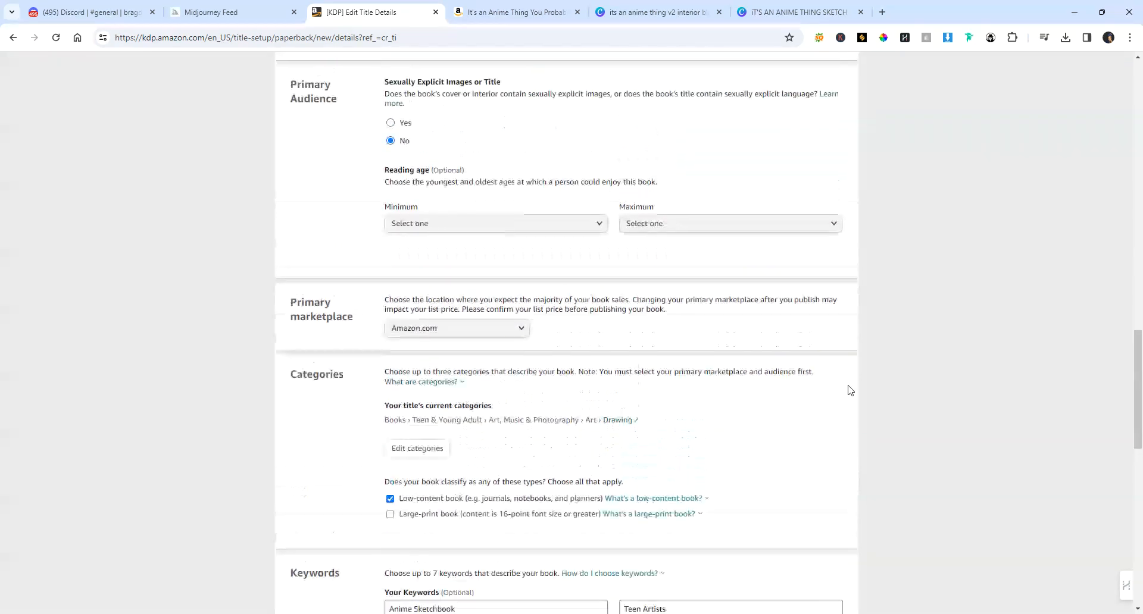
{"action": "scroll", "coordinate": [850, 390], "scroll_direction": "up", "scroll_amount": 8}
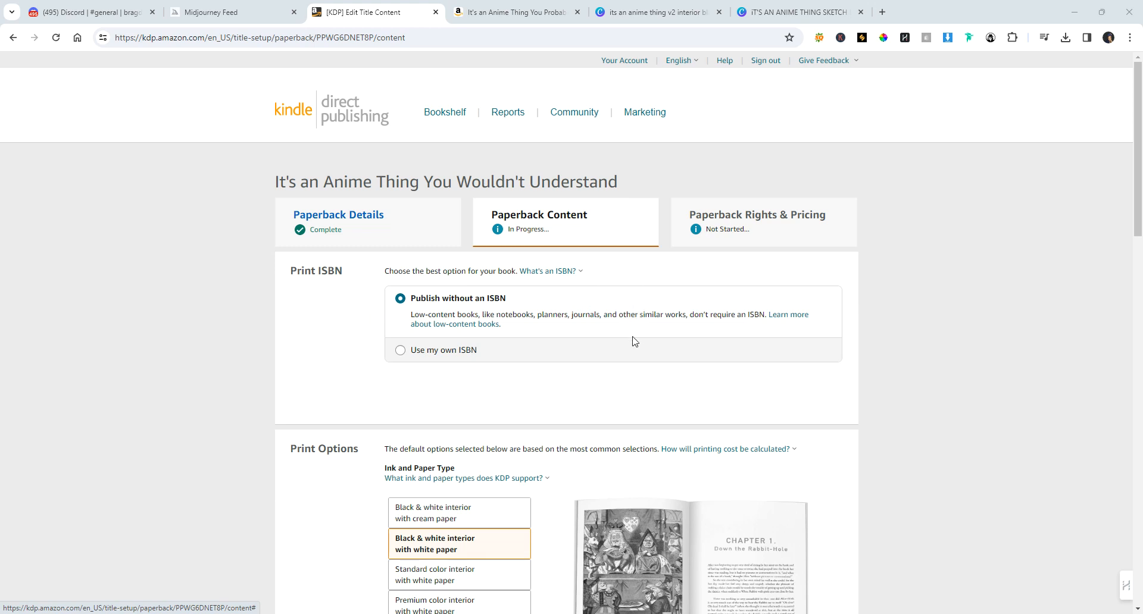
Step: Set the paperback's trim size to 8.5 x 11 in and its cover finish to Glossy
{"action": "scroll", "coordinate": [569, 337], "scroll_direction": "down", "scroll_amount": 8}
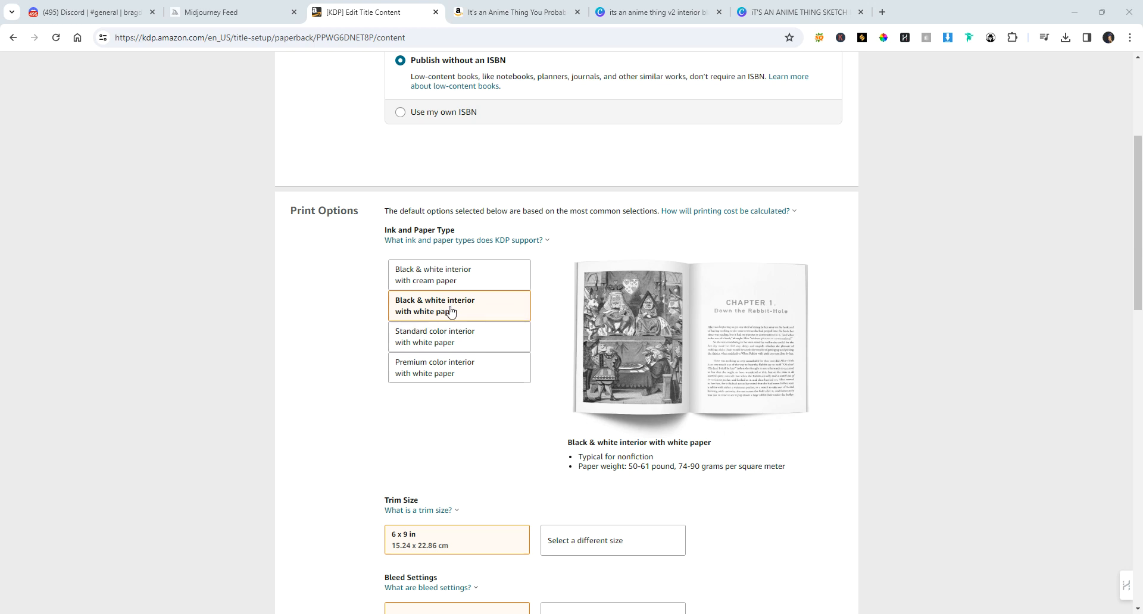
{"action": "scroll", "coordinate": [454, 313], "scroll_direction": "down", "scroll_amount": 2}
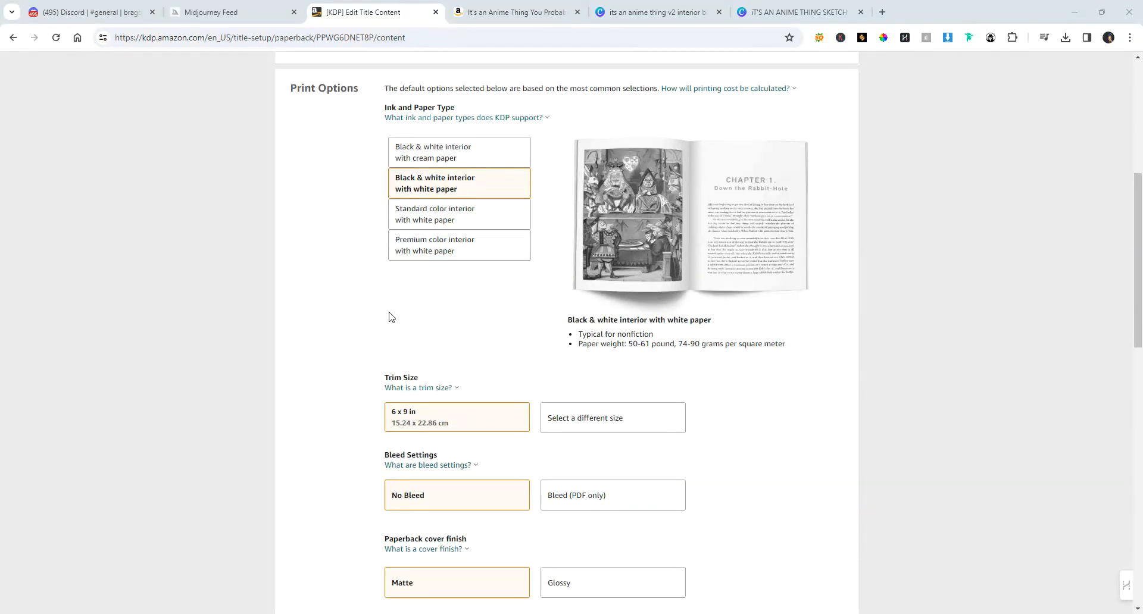
{"action": "scroll", "coordinate": [384, 318], "scroll_direction": "down", "scroll_amount": 2}
{"action": "left_click", "coordinate": [605, 306]}
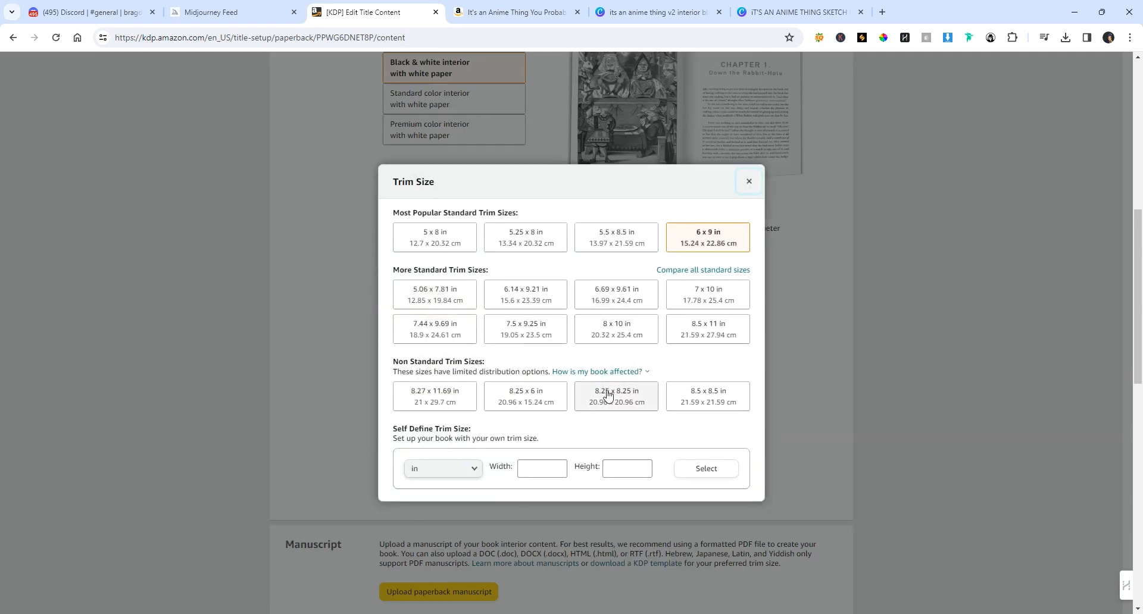
{"action": "left_click", "coordinate": [711, 332]}
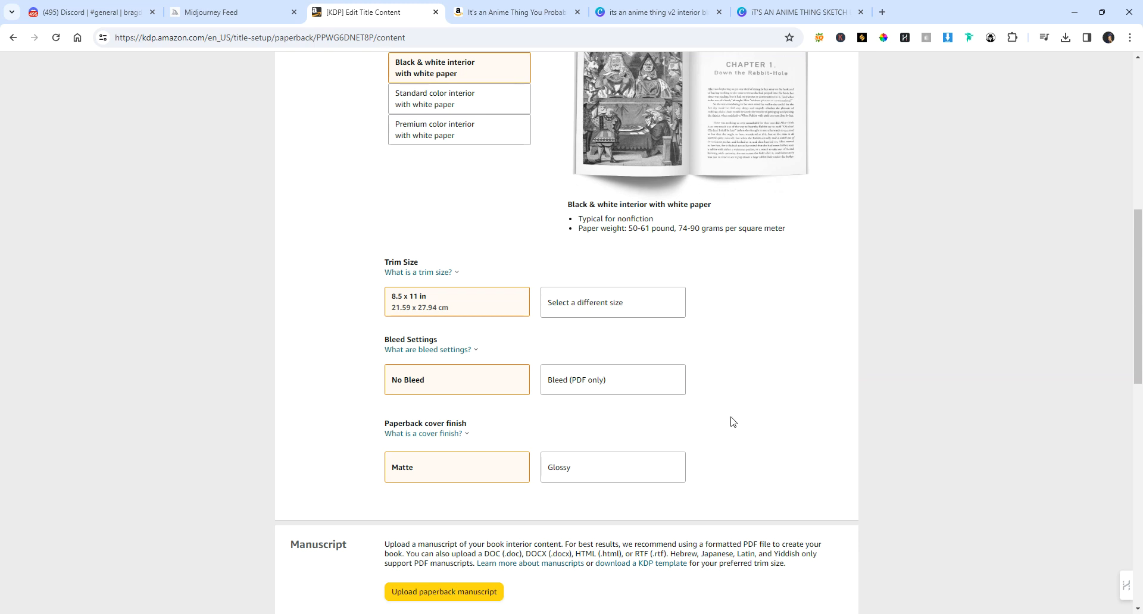
{"action": "scroll", "coordinate": [501, 281], "scroll_direction": "down", "scroll_amount": 2}
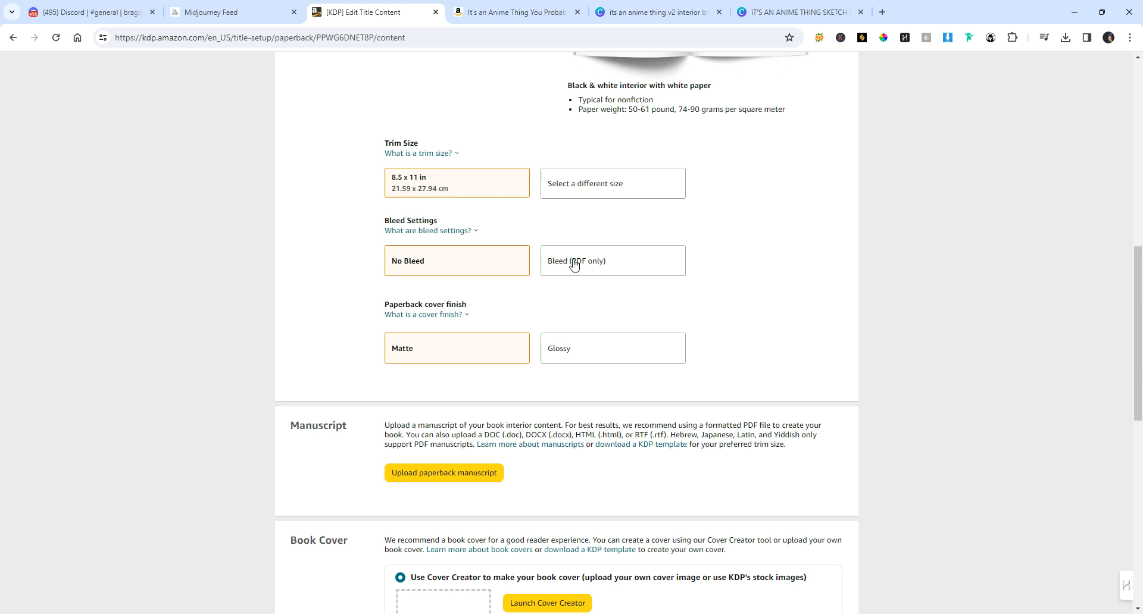
{"action": "left_click", "coordinate": [604, 350]}
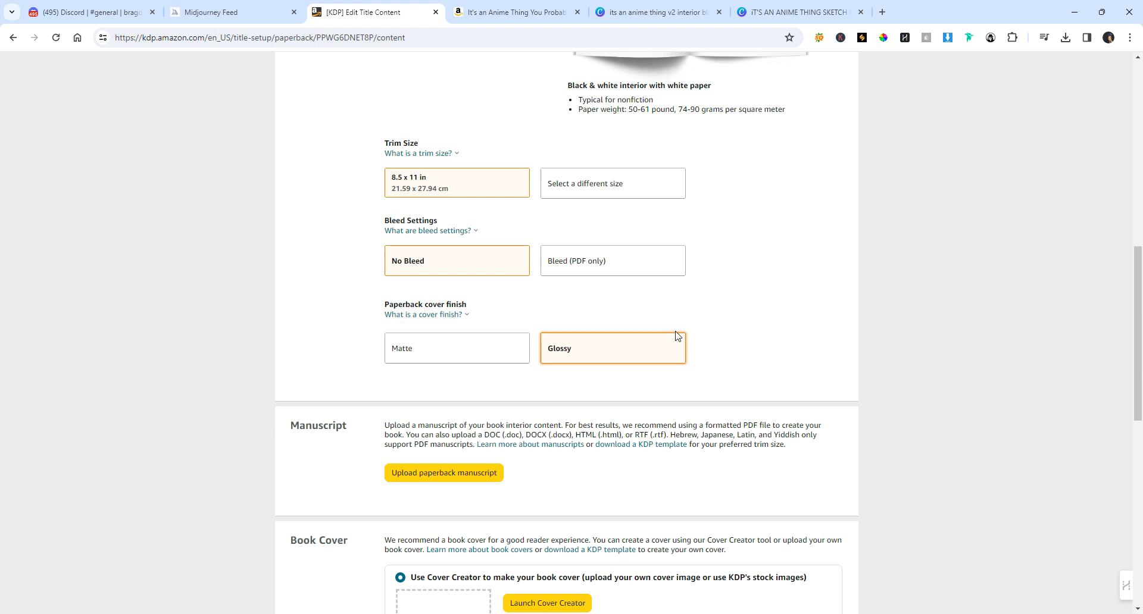
Step: Upload the PDF "its an anime thing v2 interior blank pages 8x11" as the paperback manuscript
{"action": "scroll", "coordinate": [699, 316], "scroll_direction": "down", "scroll_amount": 2}
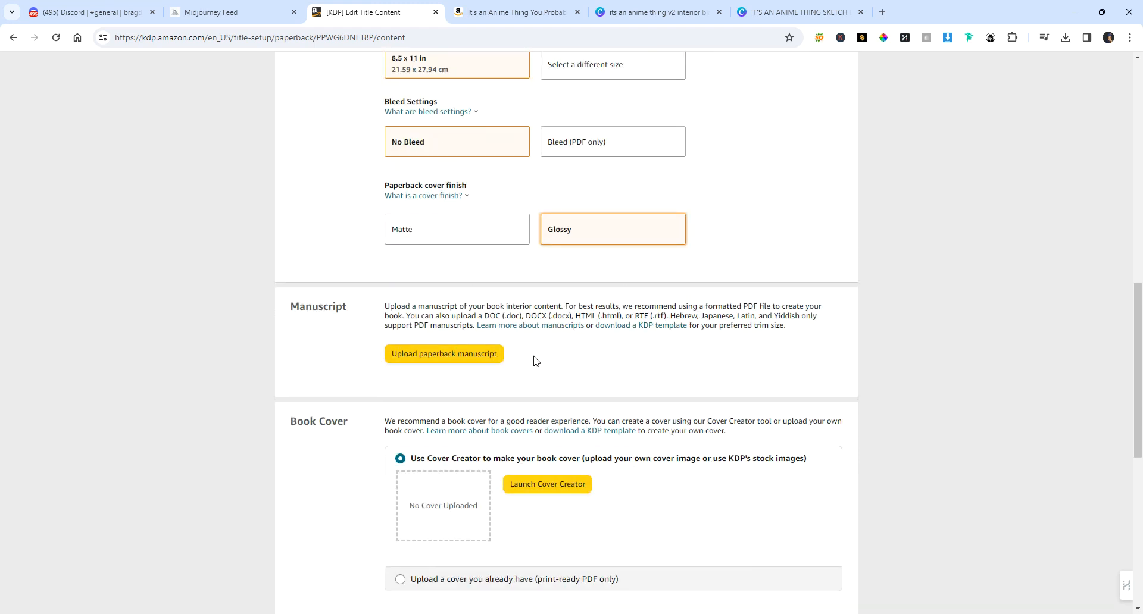
{"action": "left_click", "coordinate": [461, 356]}
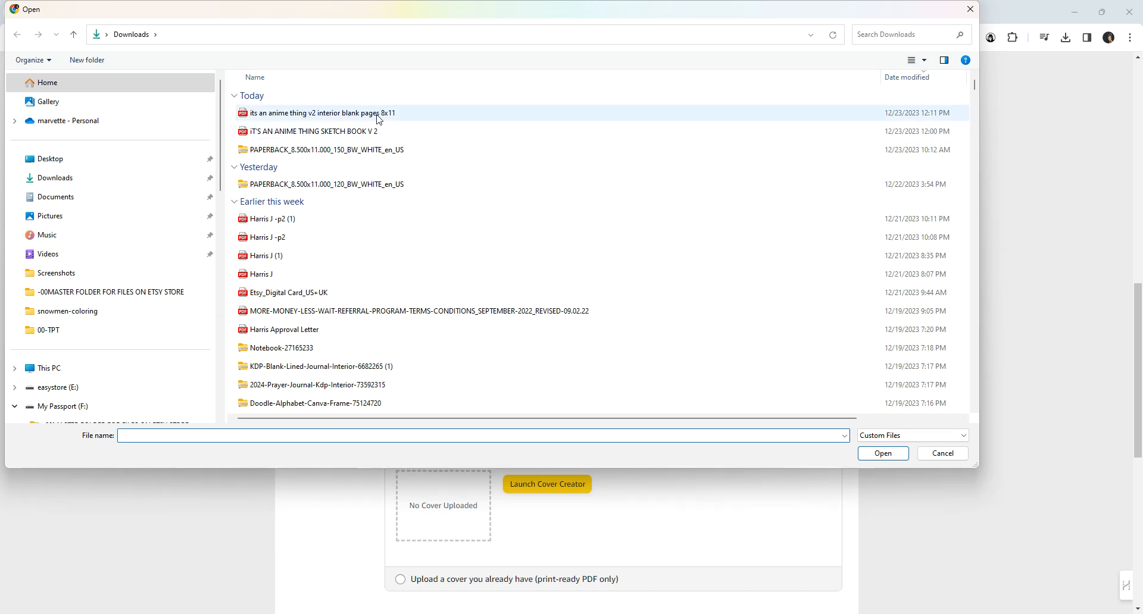
{"action": "left_click", "coordinate": [301, 114]}
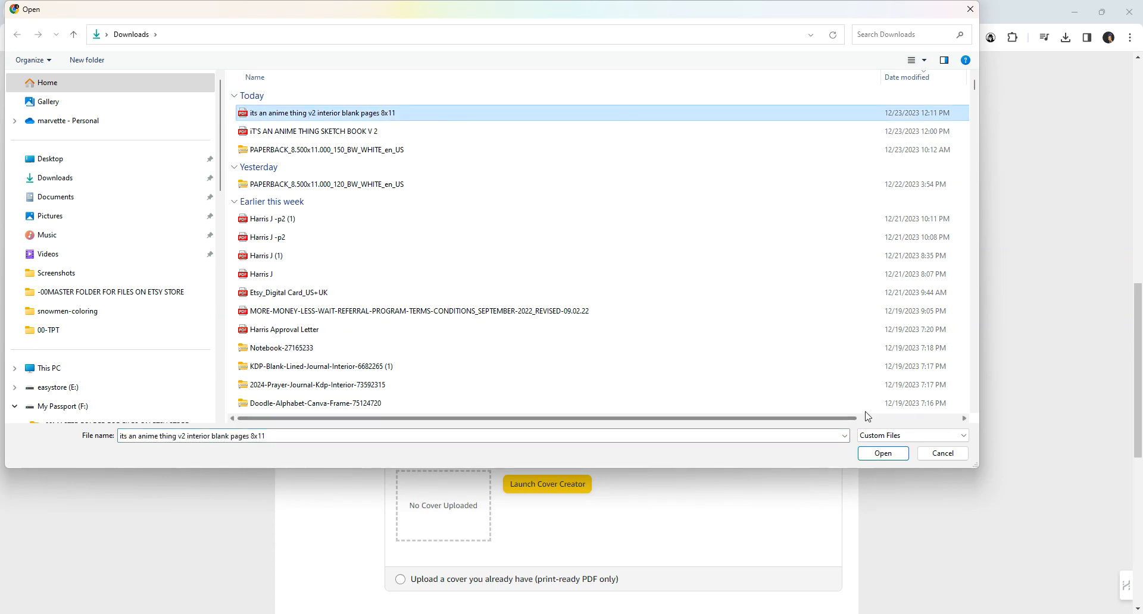
{"action": "left_click", "coordinate": [881, 452]}
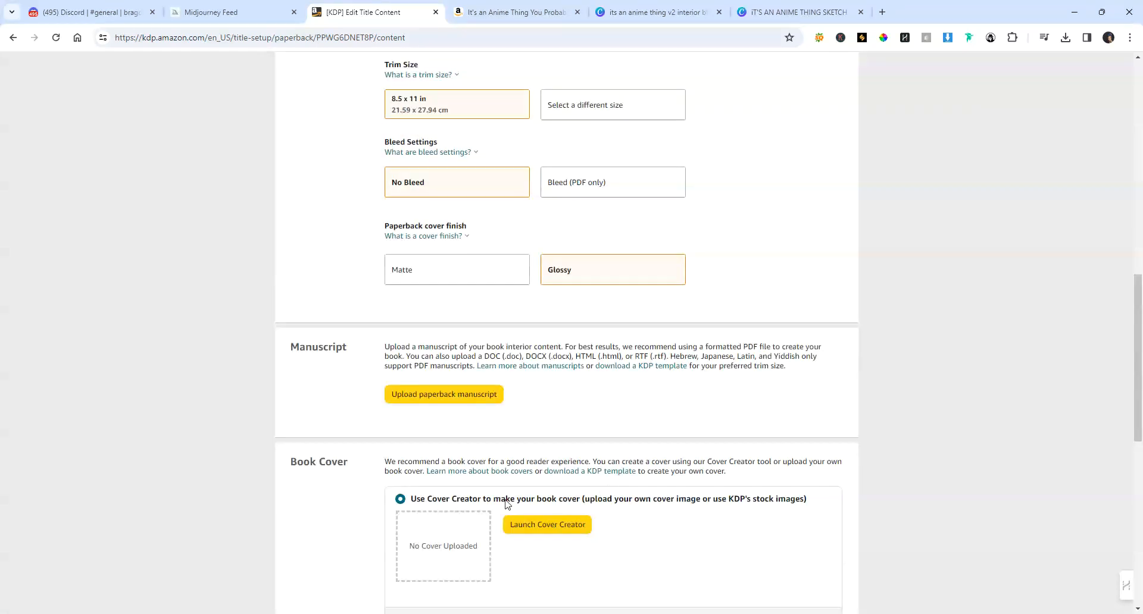
Step: Choose to use an existing print-ready cover and upload the PDF "iT'S AN ANIME THING SKETCH BOOK V 2"
{"action": "left_click", "coordinate": [548, 525]}
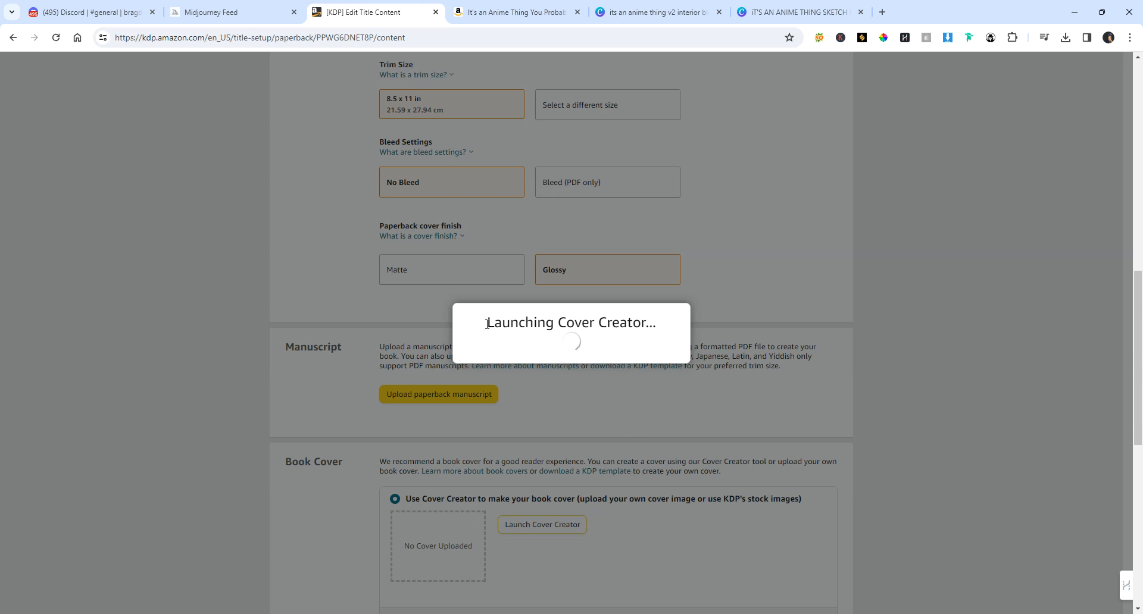
{"action": "scroll", "coordinate": [506, 430], "scroll_direction": "down", "scroll_amount": 2}
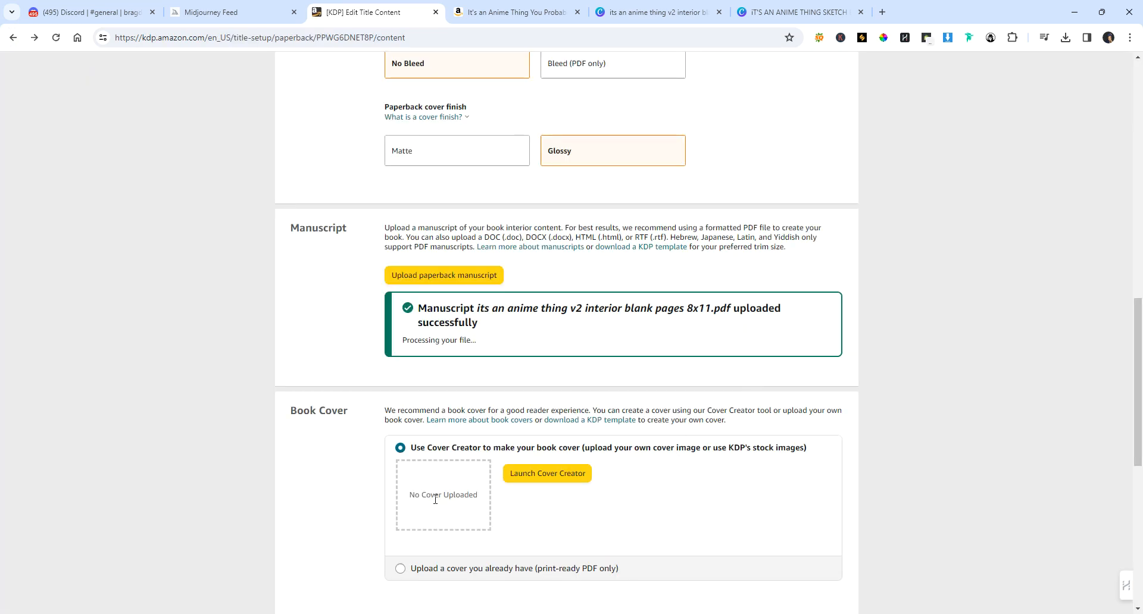
{"action": "left_click", "coordinate": [400, 569]}
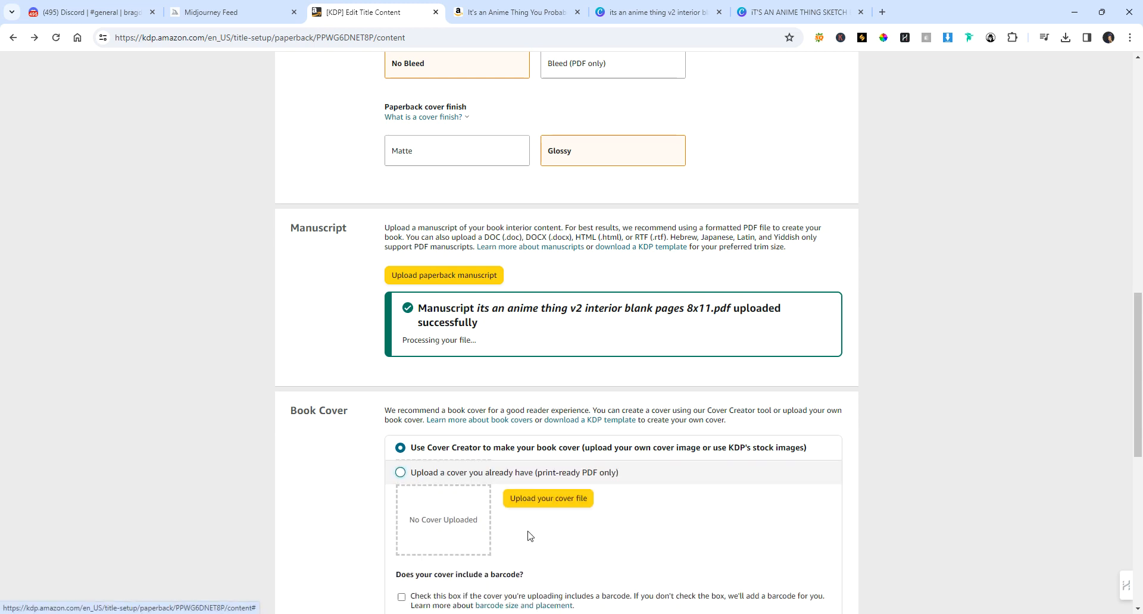
{"action": "left_click", "coordinate": [567, 488]}
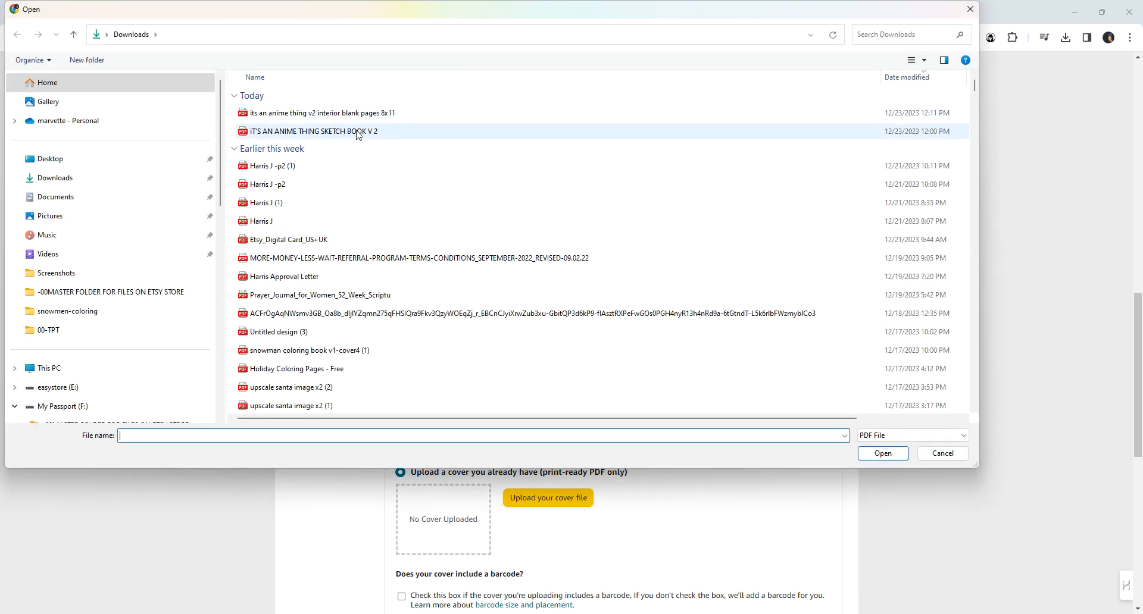
{"action": "left_click", "coordinate": [360, 132]}
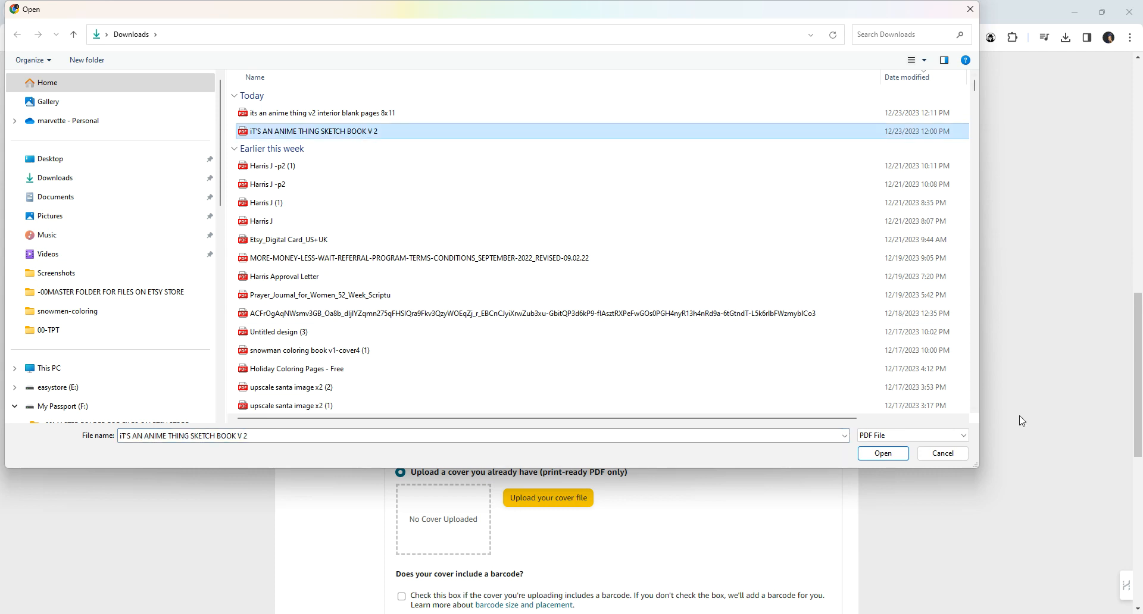
{"action": "left_click", "coordinate": [891, 456]}
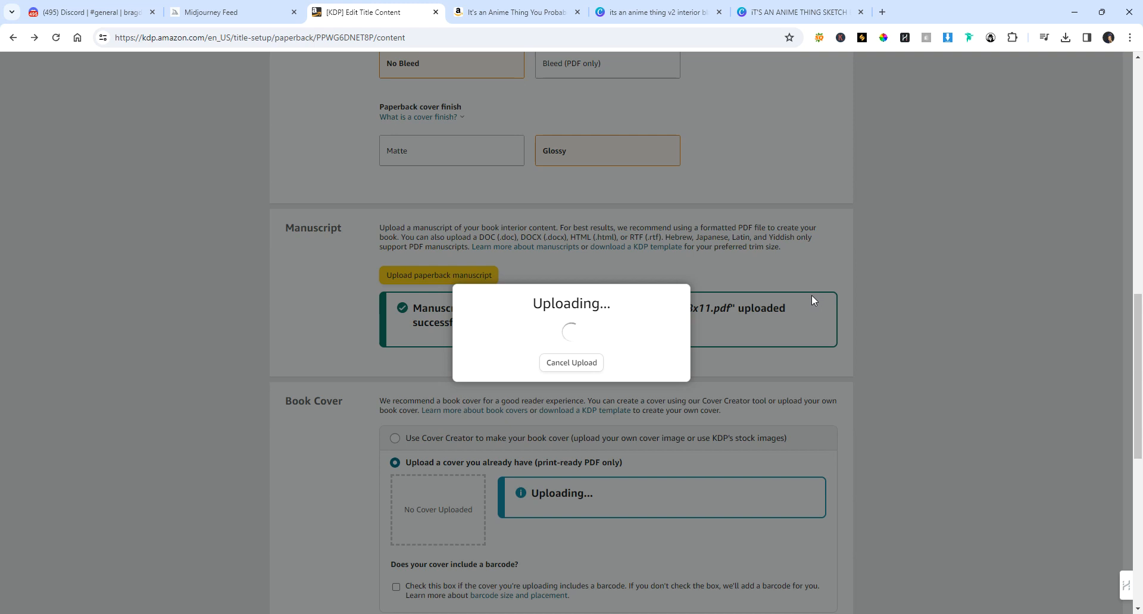
Step: Declare AI use as Yes, with images set to "One or a few AI-generated images, with minimal or no editing" and the tool "Dalle E"
{"action": "scroll", "coordinate": [905, 263], "scroll_direction": "down", "scroll_amount": 1}
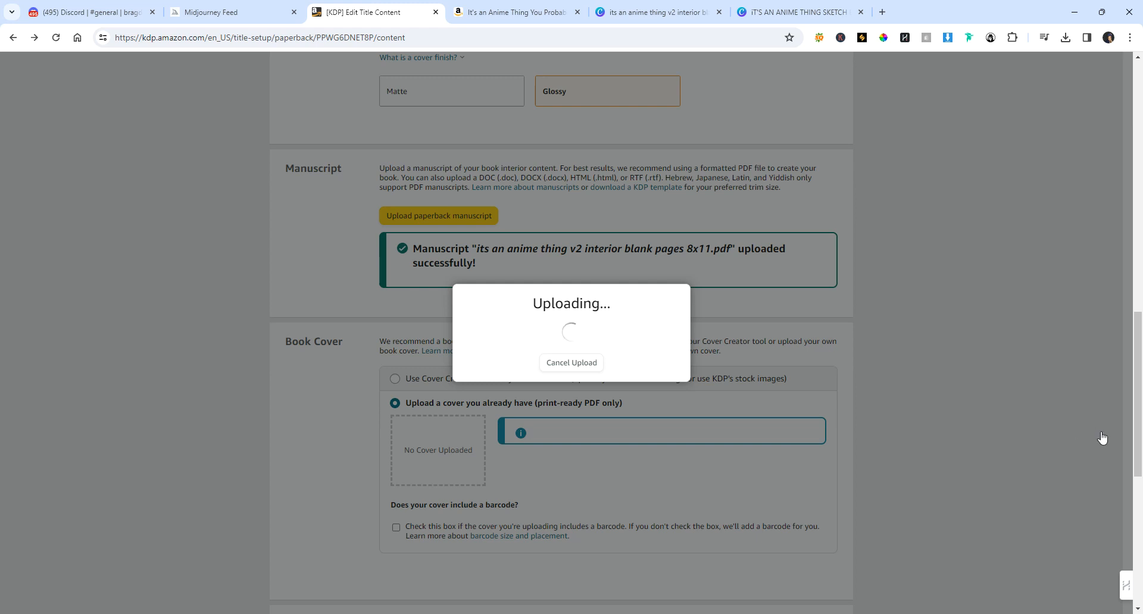
{"action": "scroll", "coordinate": [889, 311], "scroll_direction": "down", "scroll_amount": 3}
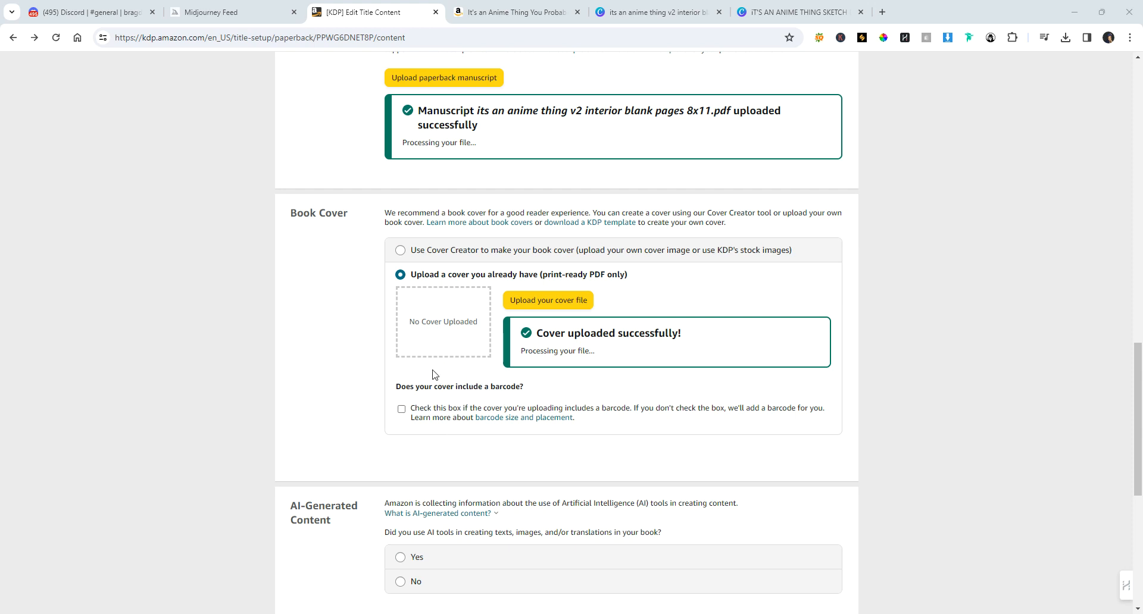
{"action": "scroll", "coordinate": [403, 330], "scroll_direction": "down", "scroll_amount": 1}
{"action": "scroll", "coordinate": [404, 326], "scroll_direction": "down", "scroll_amount": 1}
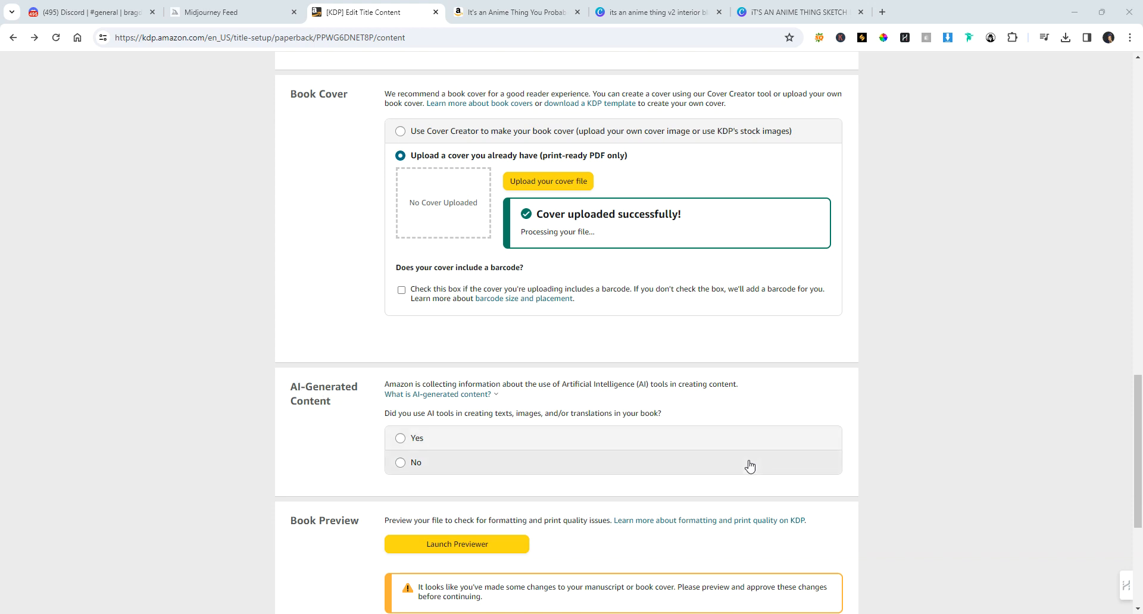
{"action": "left_click", "coordinate": [406, 444]}
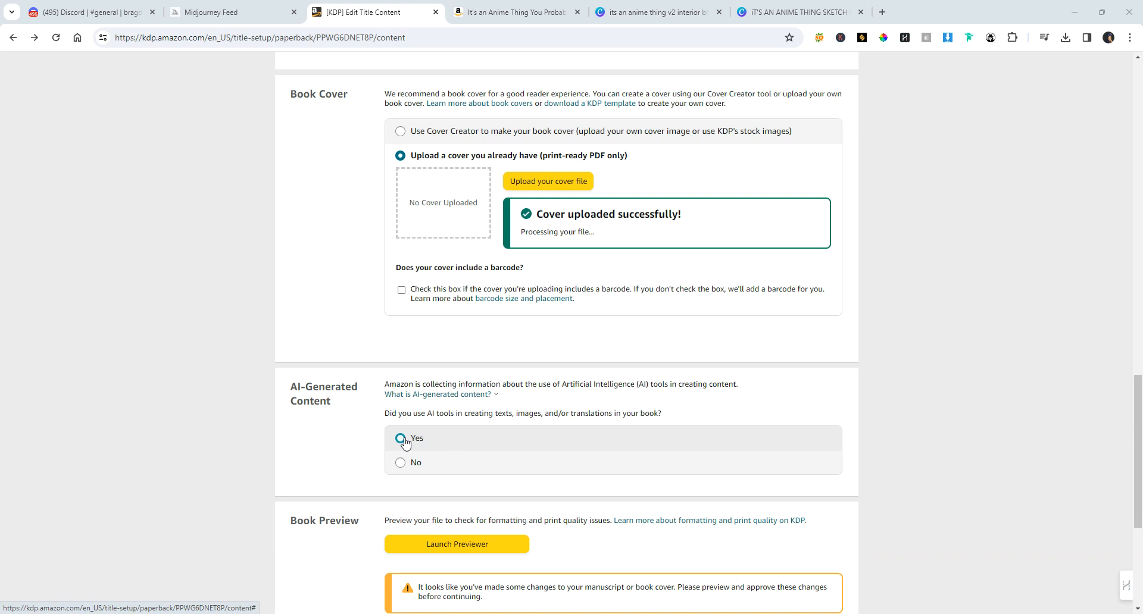
{"action": "scroll", "coordinate": [485, 409], "scroll_direction": "down", "scroll_amount": 1}
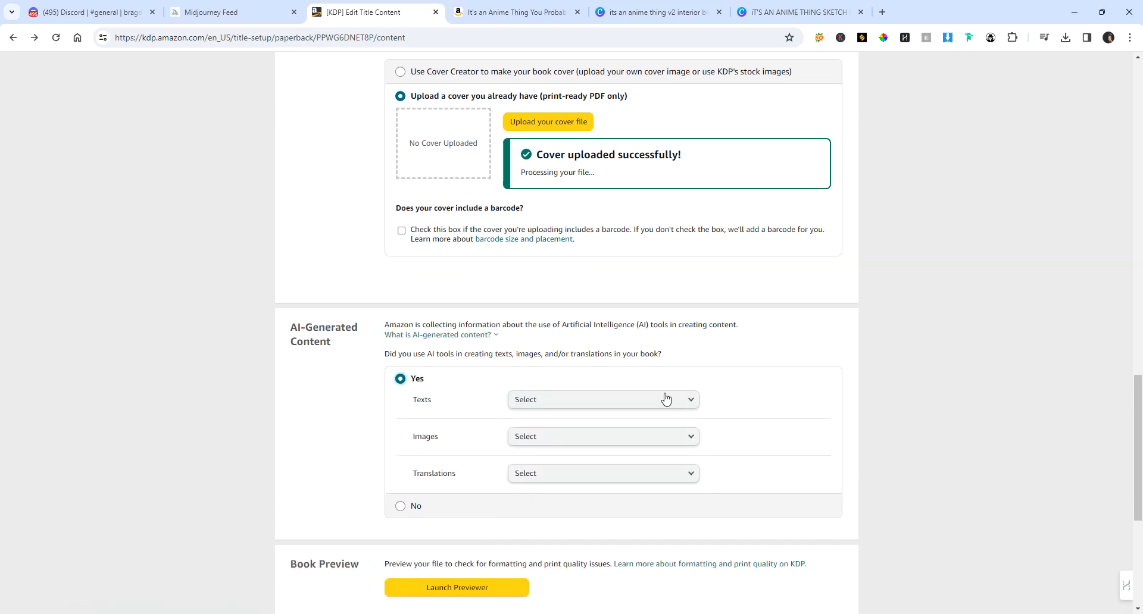
{"action": "left_click", "coordinate": [676, 441]}
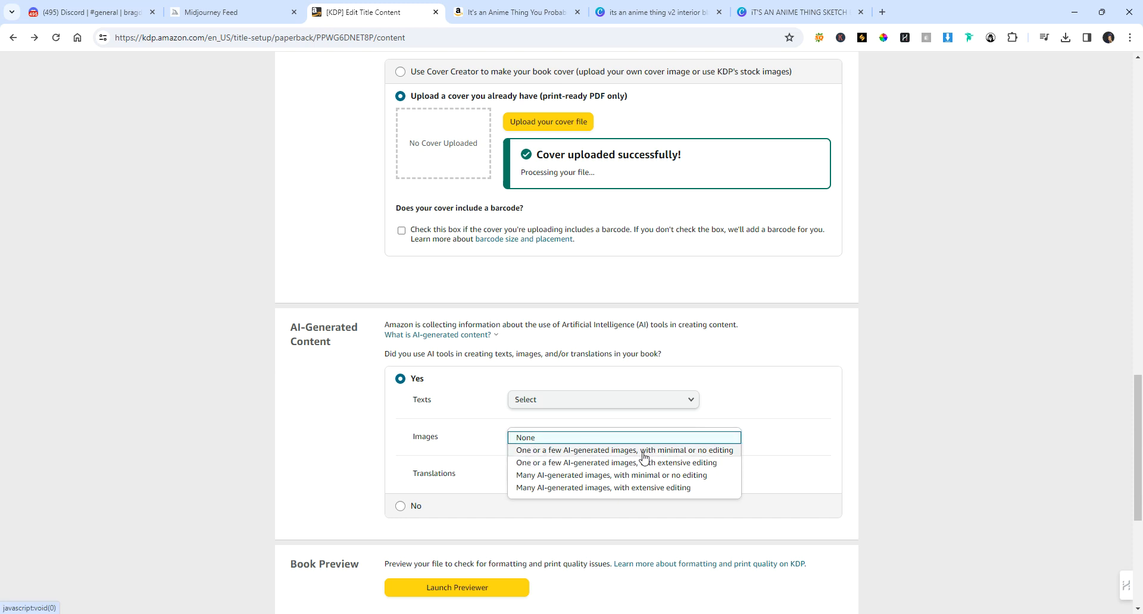
{"action": "left_click", "coordinate": [605, 451]}
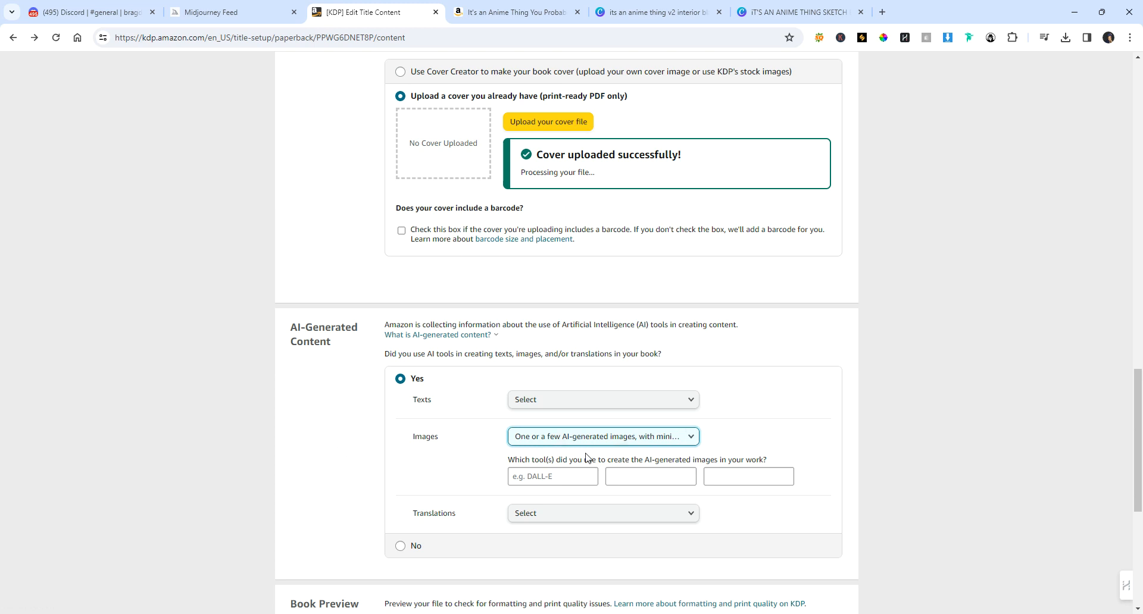
{"action": "left_click", "coordinate": [568, 475]}
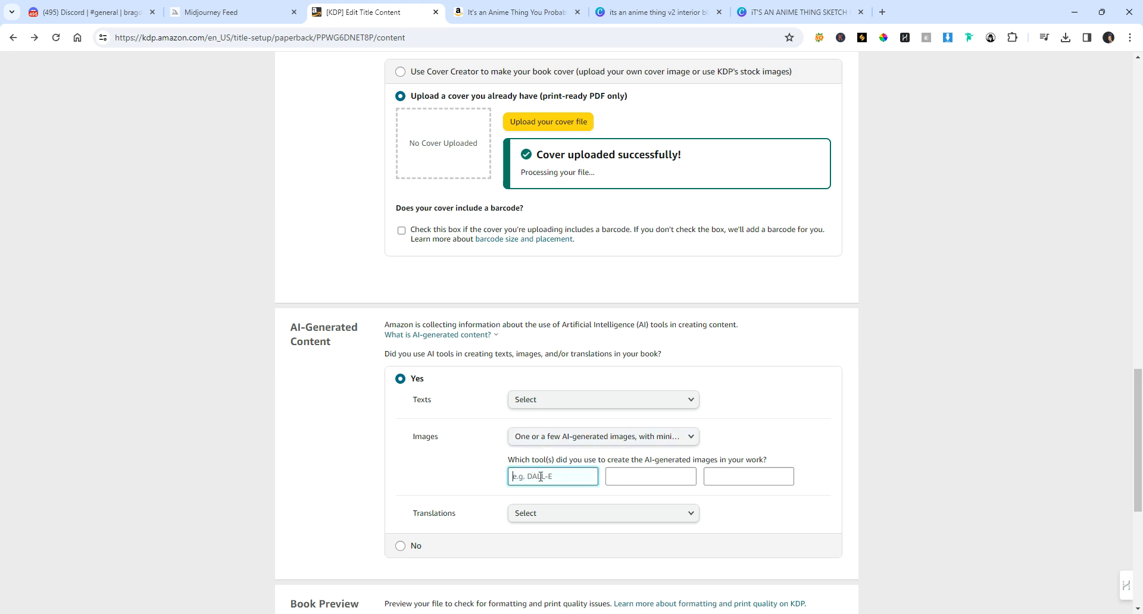
{"action": "type", "text": "Dalle "}
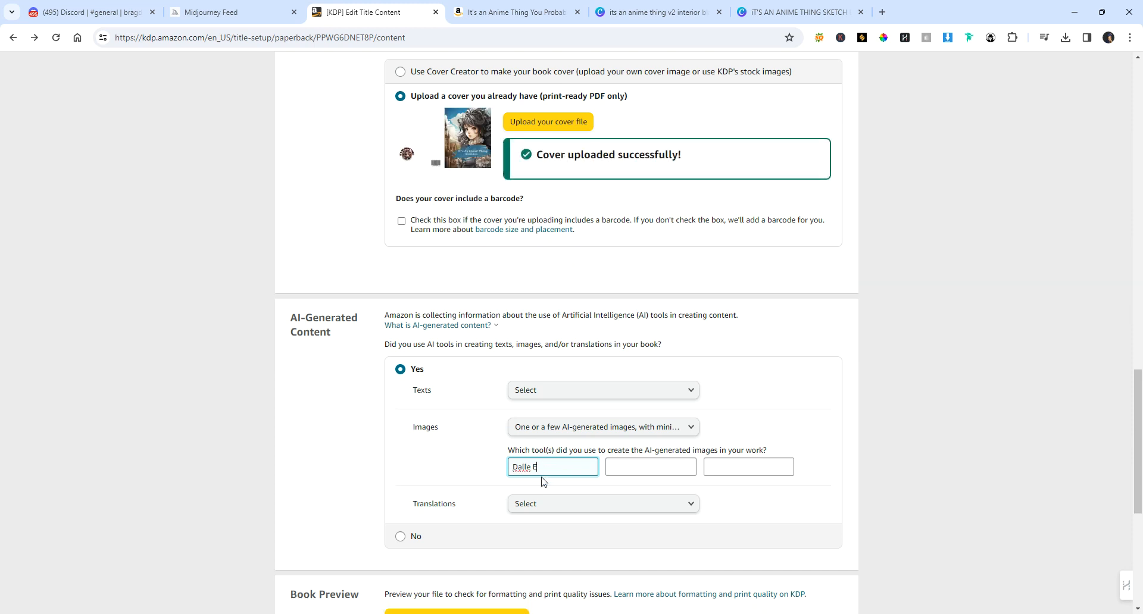
{"action": "type", "text": "E"}
Step: Set the AI-generated texts and translations to None
{"action": "scroll", "coordinate": [476, 485], "scroll_direction": "down", "scroll_amount": 2}
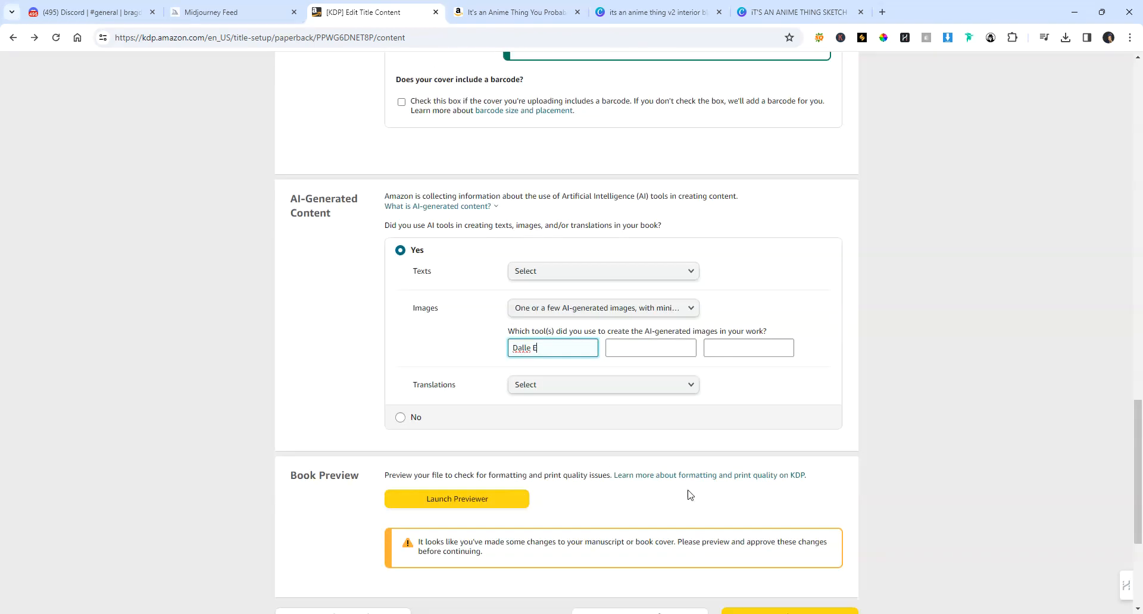
{"action": "left_click", "coordinate": [691, 274]}
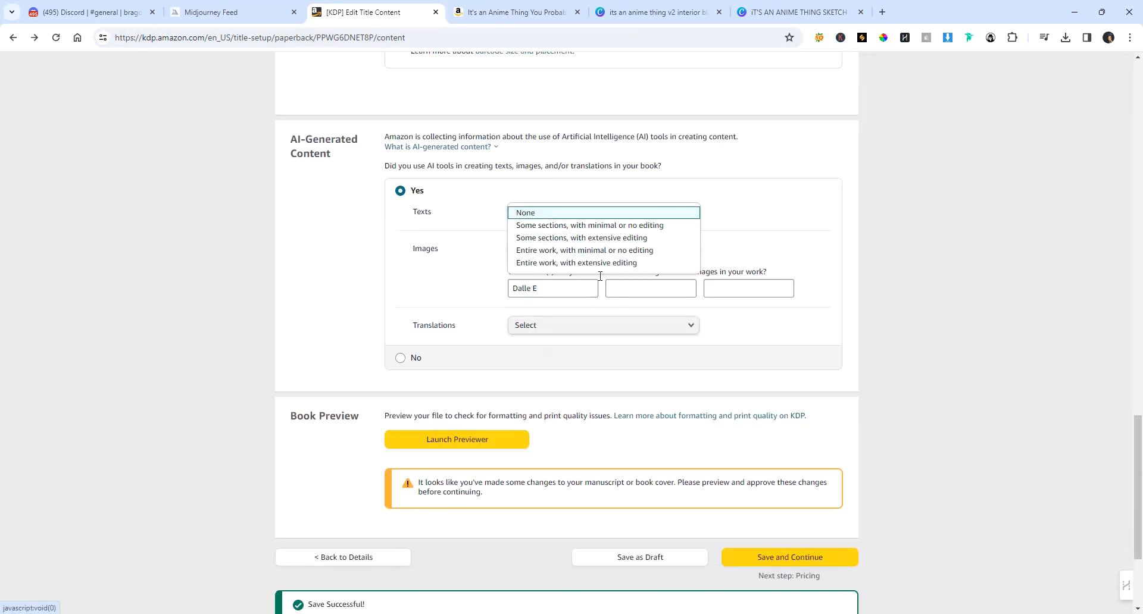
{"action": "left_click", "coordinate": [549, 213]}
{"action": "left_click", "coordinate": [582, 325]}
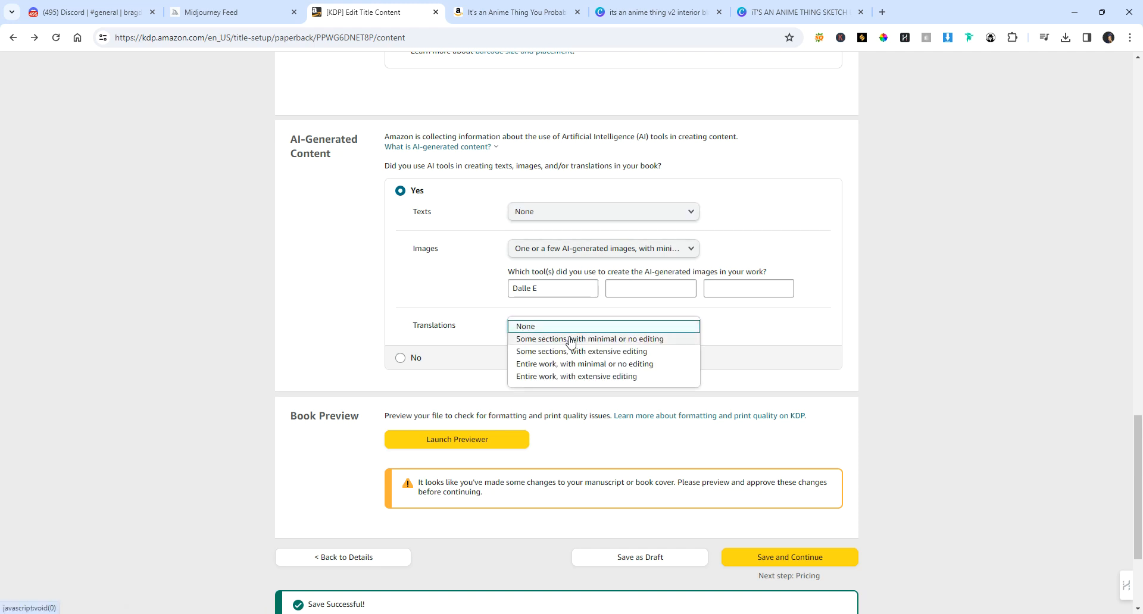
{"action": "left_click", "coordinate": [524, 326]}
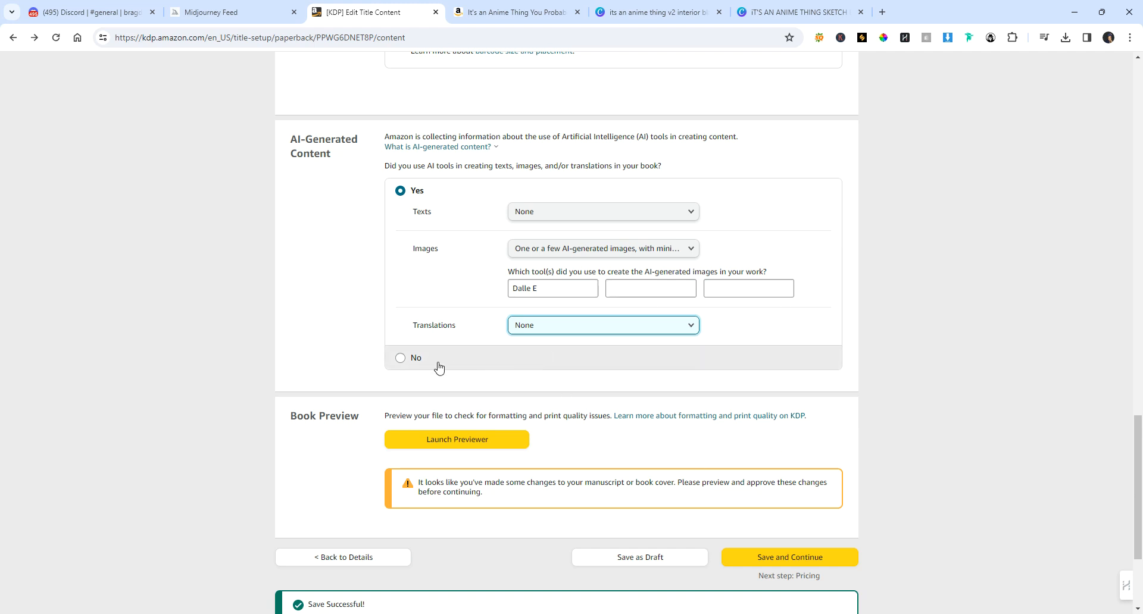
Step: Preview the print version of the book, check the cover and first interior pages, and exit without approving it
{"action": "left_click", "coordinate": [466, 440]}
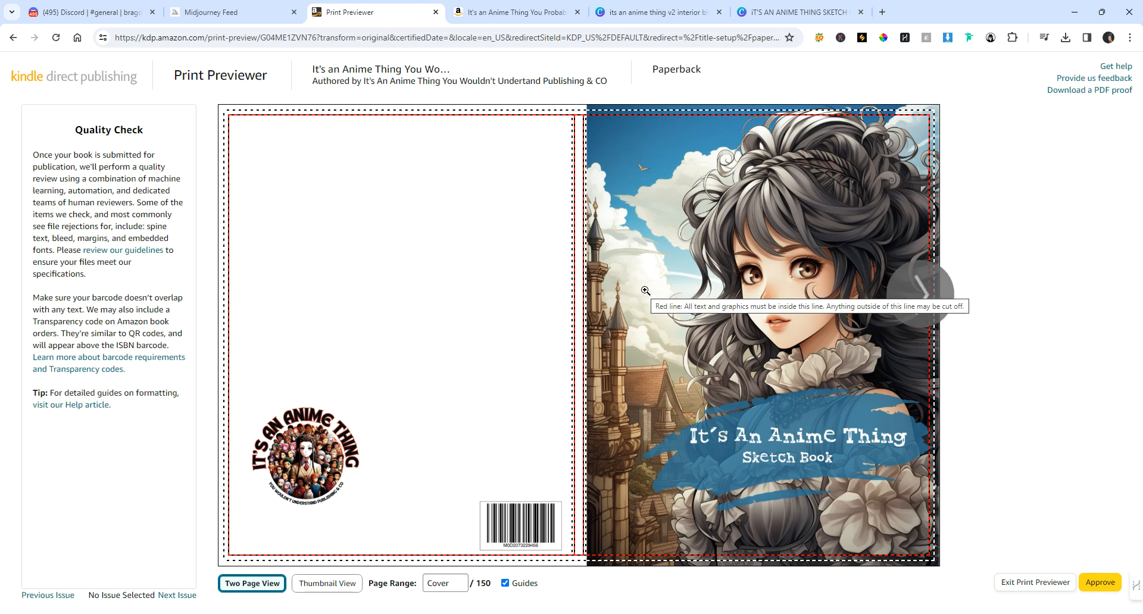
{"action": "left_click", "coordinate": [920, 293]}
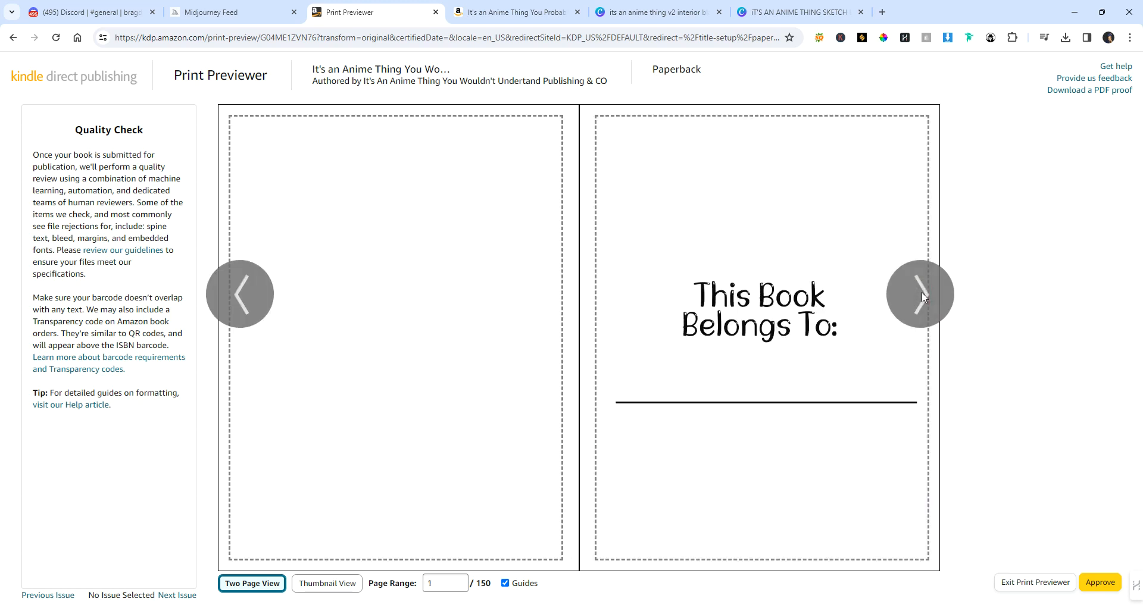
{"action": "double_click", "coordinate": [922, 293]}
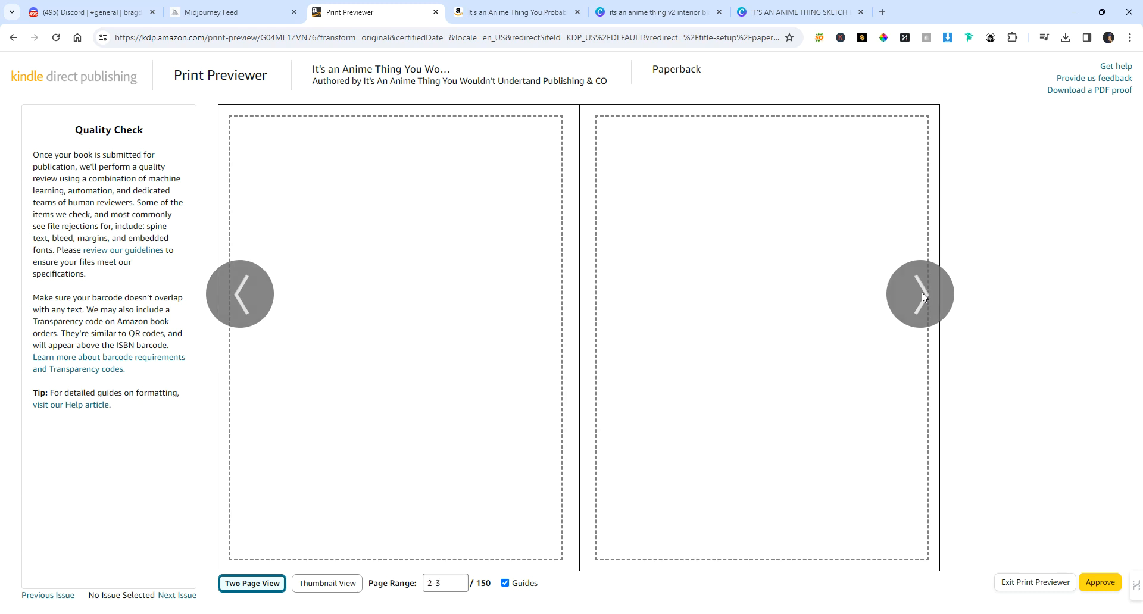
{"action": "left_click", "coordinate": [922, 295]}
{"action": "mouse_move", "coordinate": [436, 303]}
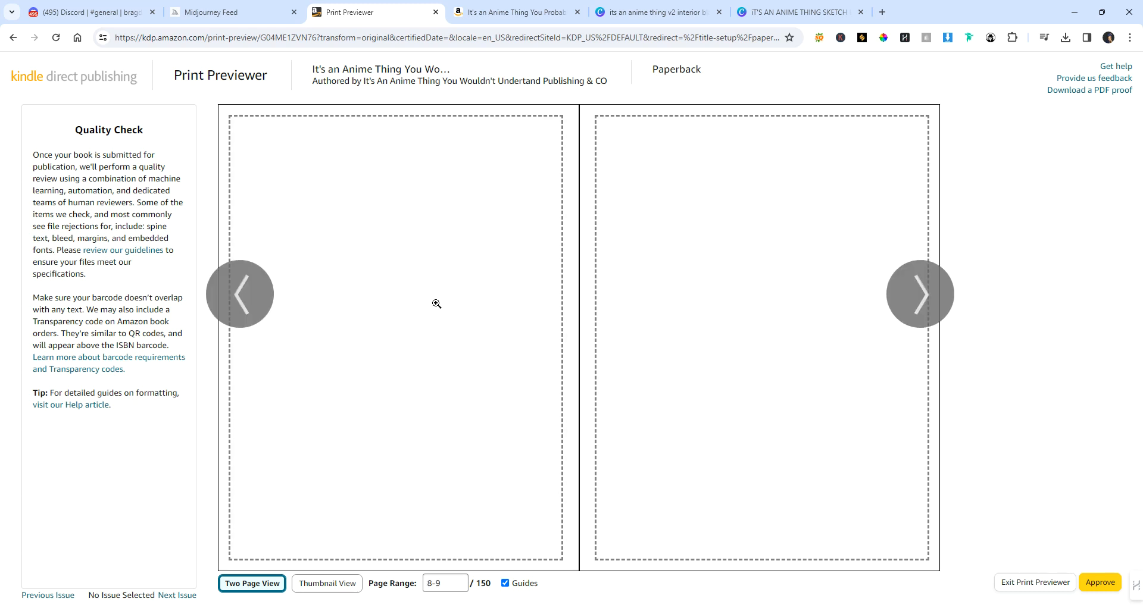
{"action": "left_click", "coordinate": [237, 293]}
{"action": "left_click", "coordinate": [237, 293]}
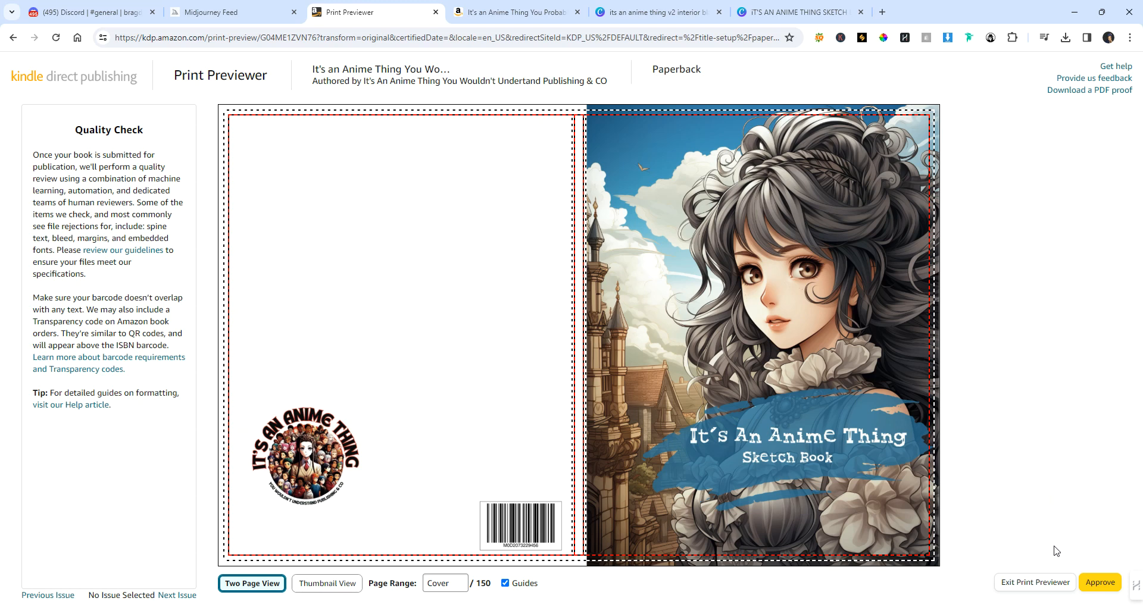
{"action": "left_click", "coordinate": [1034, 586]}
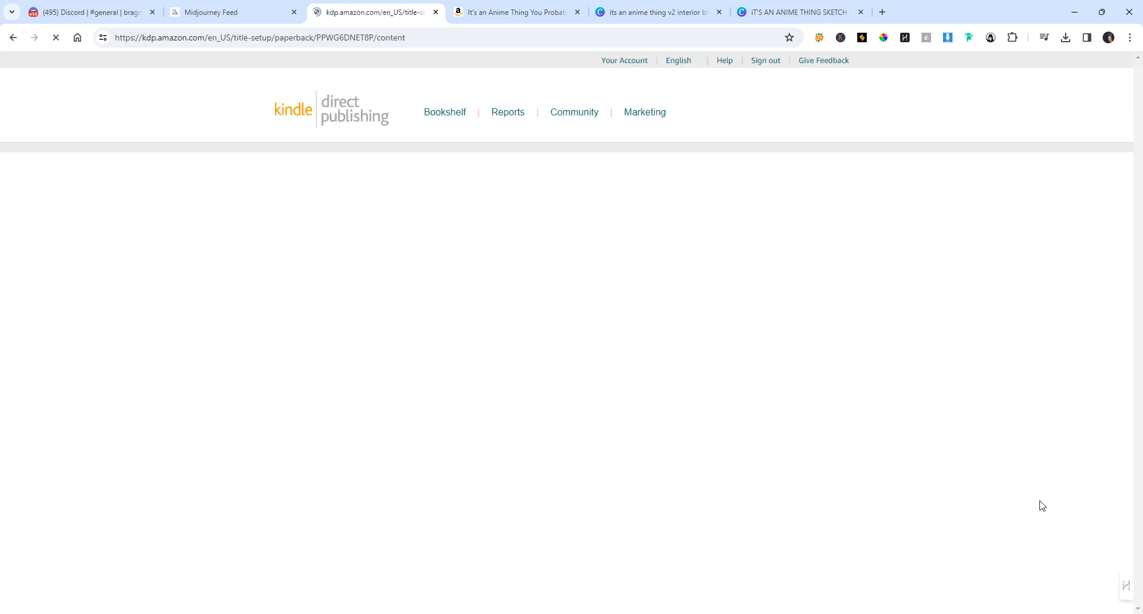
Step: Try to save the paperback content and continue to pricing, and reopen the print preview for approval
{"action": "scroll", "coordinate": [970, 506], "scroll_direction": "down", "scroll_amount": 4}
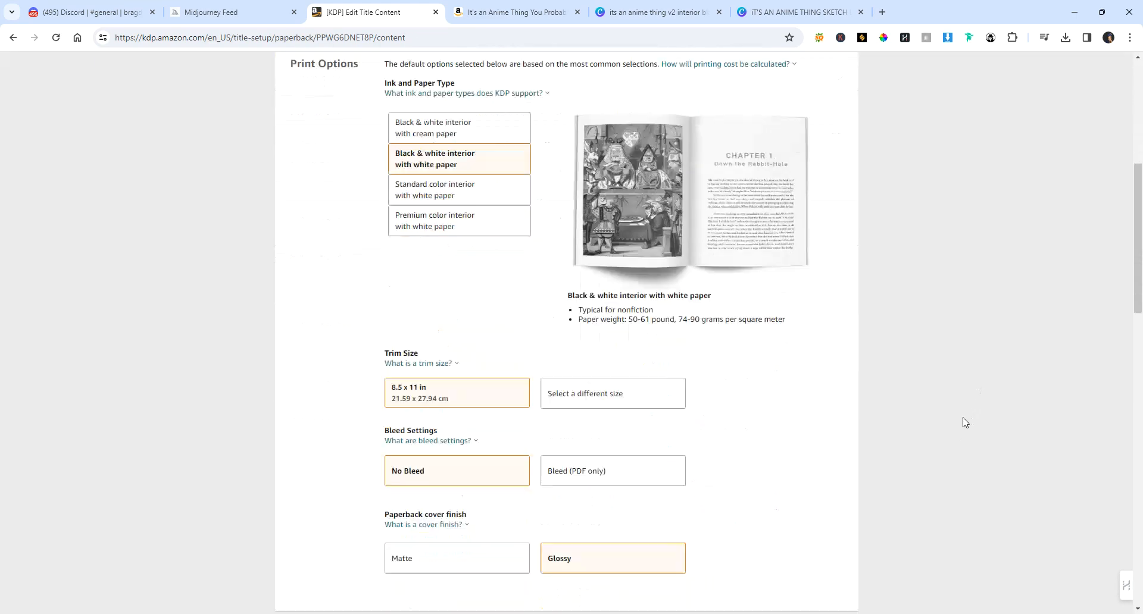
{"action": "scroll", "coordinate": [967, 423], "scroll_direction": "down", "scroll_amount": 15}
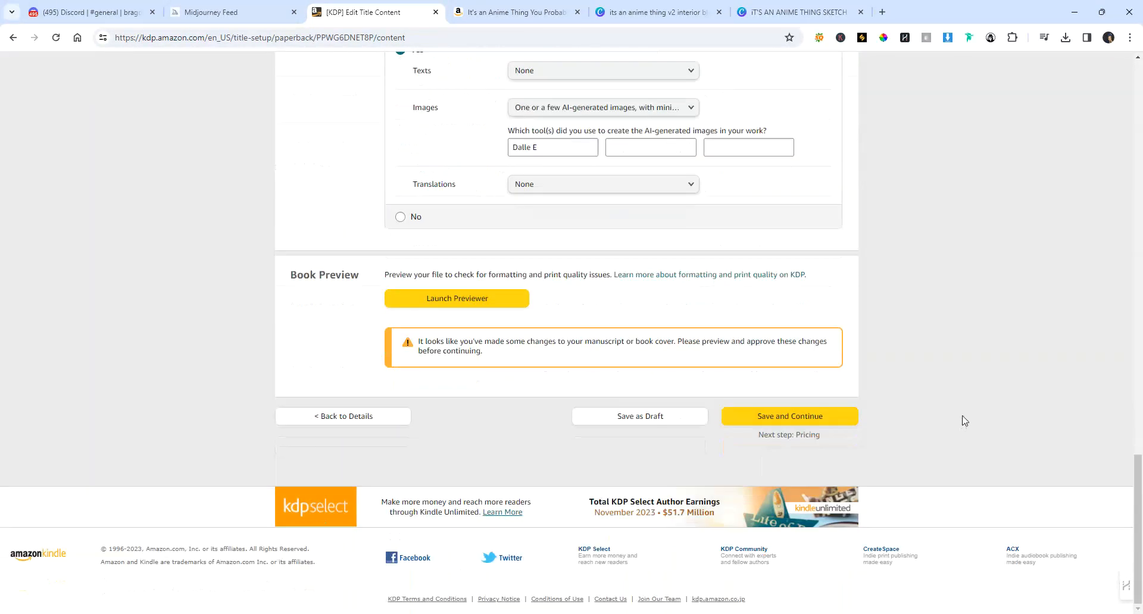
{"action": "left_click", "coordinate": [777, 422]}
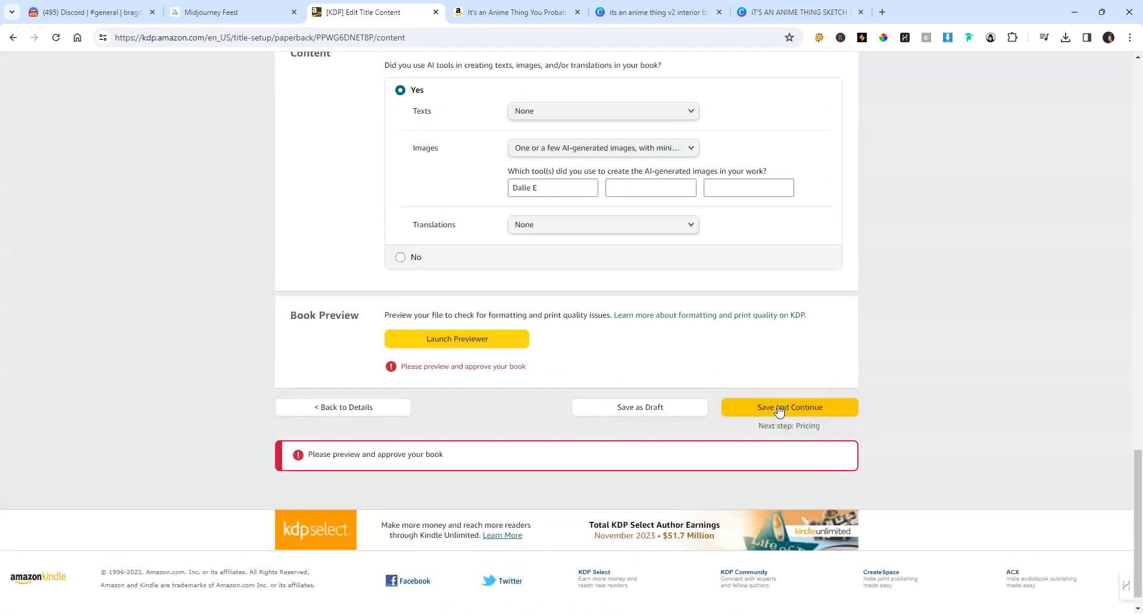
{"action": "left_click", "coordinate": [433, 349]}
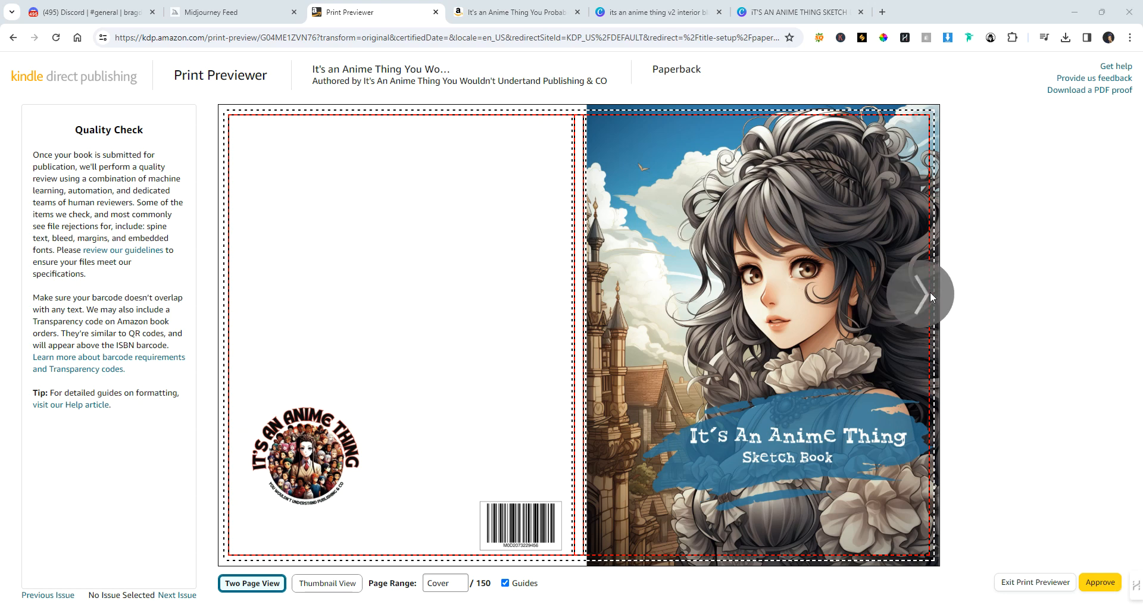
Step: Recheck the first interior pages and approve the book proof, and save the content to continue to pricing
{"action": "left_click", "coordinate": [930, 292]}
{"action": "left_click", "coordinate": [930, 295]}
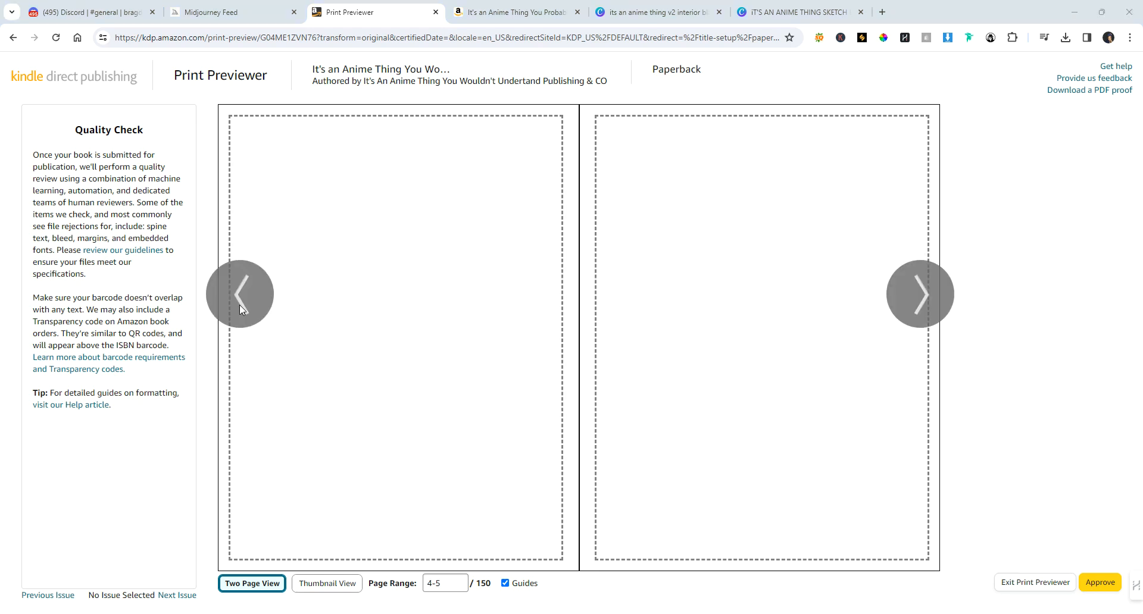
{"action": "left_click", "coordinate": [240, 300]}
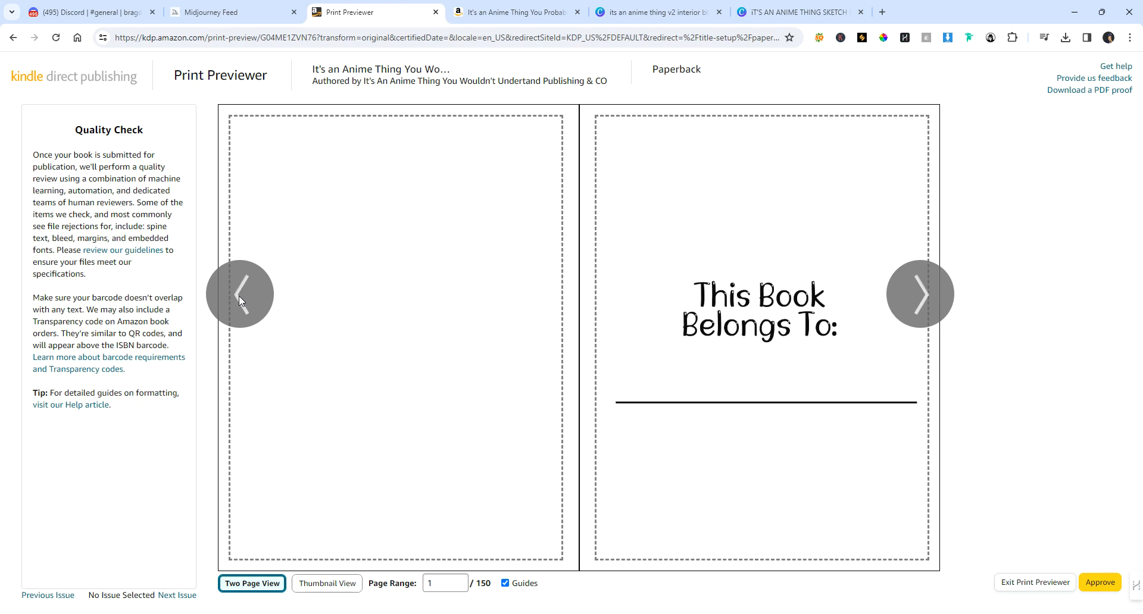
{"action": "left_click", "coordinate": [239, 298]}
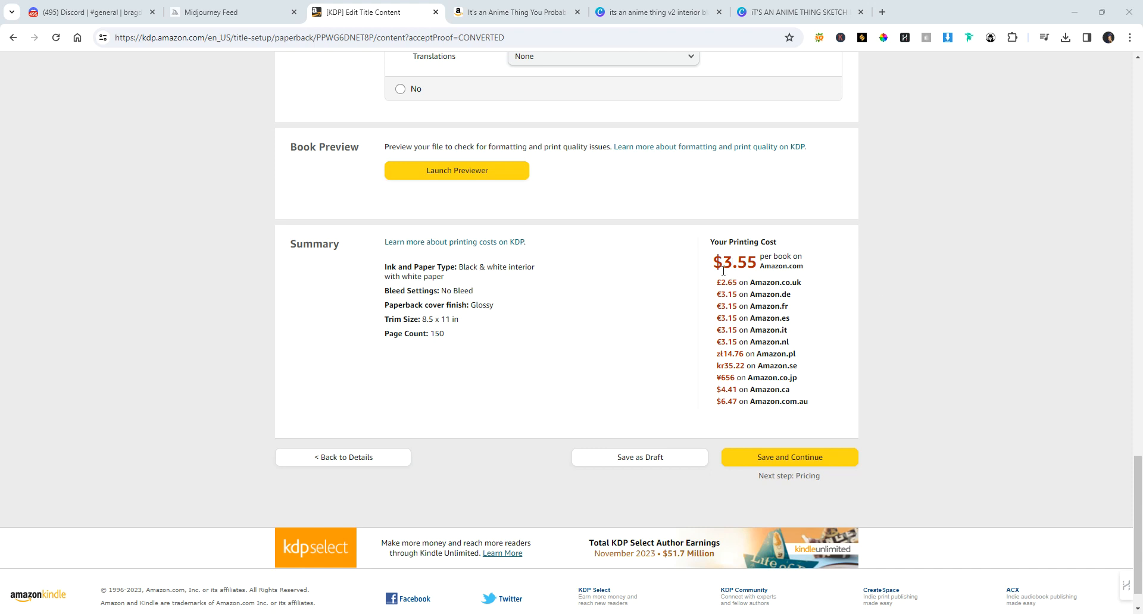
{"action": "left_click", "coordinate": [817, 462]}
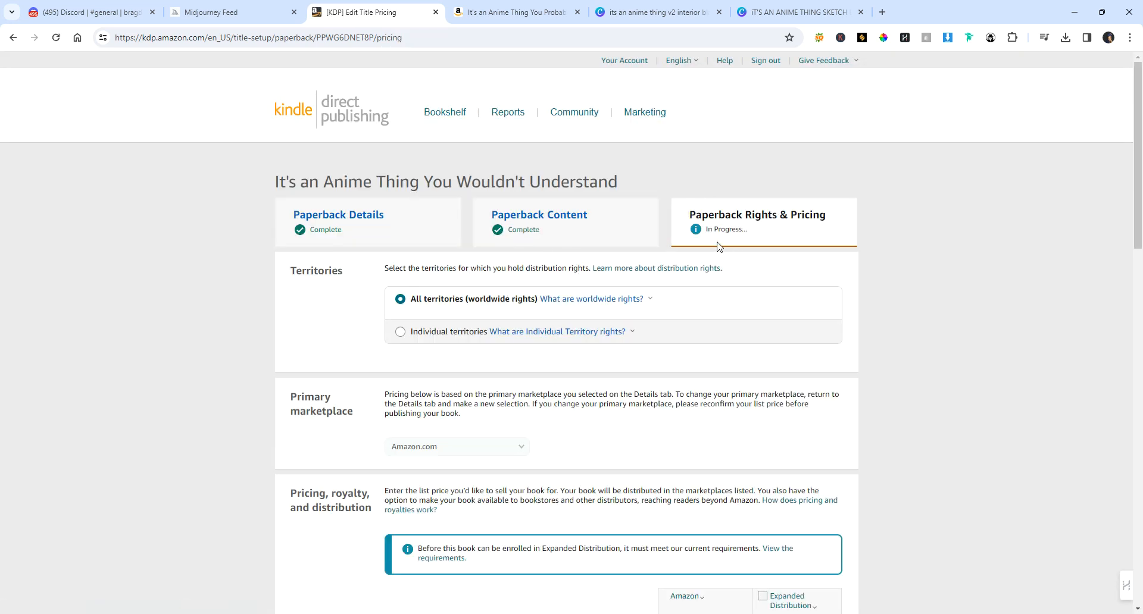
Step: Set the paperback's Amazon.com list price to 8.99 USD
{"action": "left_click", "coordinate": [638, 300]}
{"action": "scroll", "coordinate": [643, 256], "scroll_direction": "down", "scroll_amount": 2}
{"action": "scroll", "coordinate": [643, 256], "scroll_direction": "down", "scroll_amount": 2}
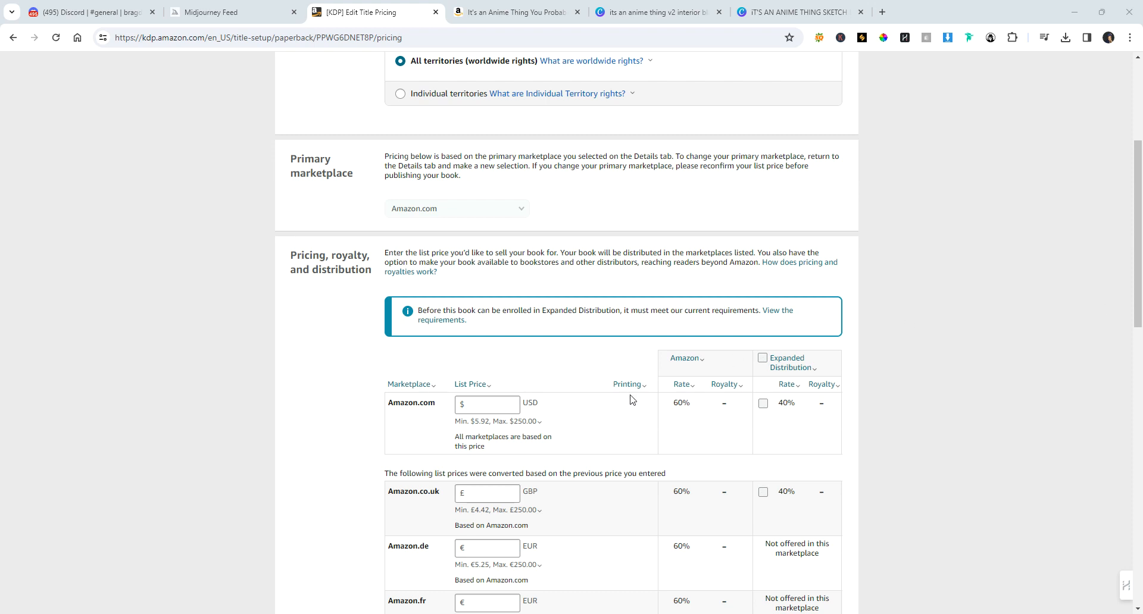
{"action": "left_click", "coordinate": [489, 405]}
{"action": "type", "text": "8.99"}
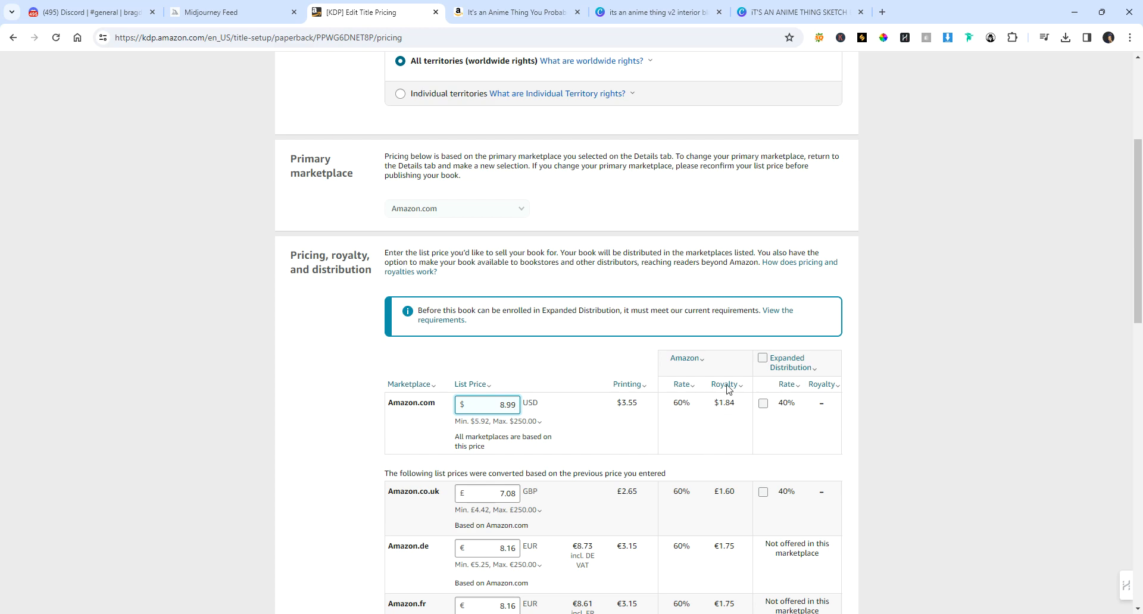
Step: Save the paperback's pricing as a draft and return to the Bookshelf
{"action": "scroll", "coordinate": [924, 322], "scroll_direction": "down", "scroll_amount": 7}
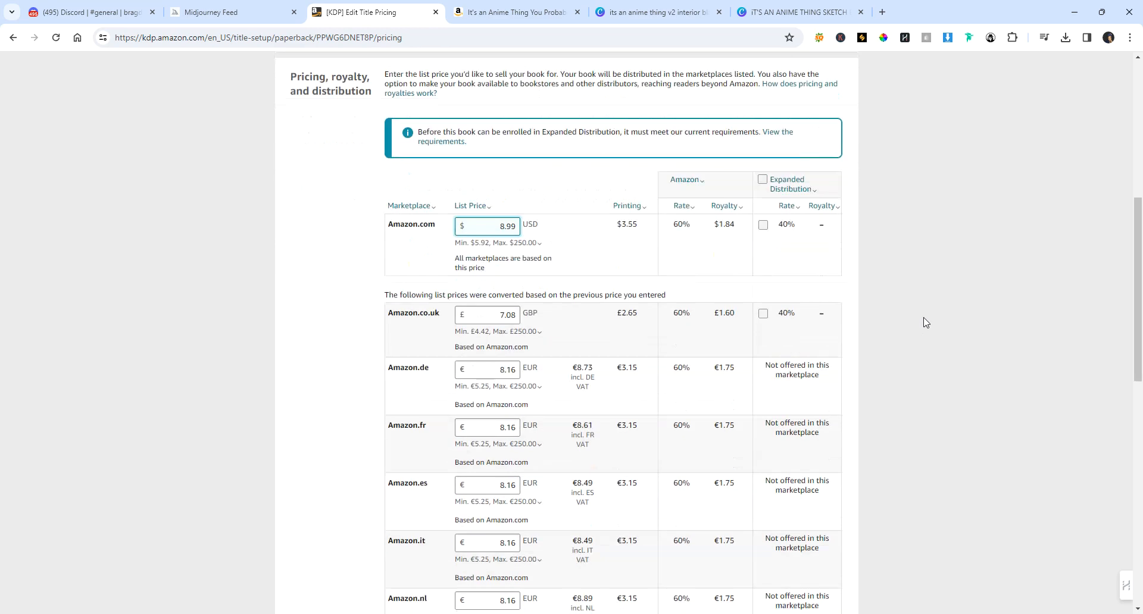
{"action": "scroll", "coordinate": [927, 326], "scroll_direction": "down", "scroll_amount": 7}
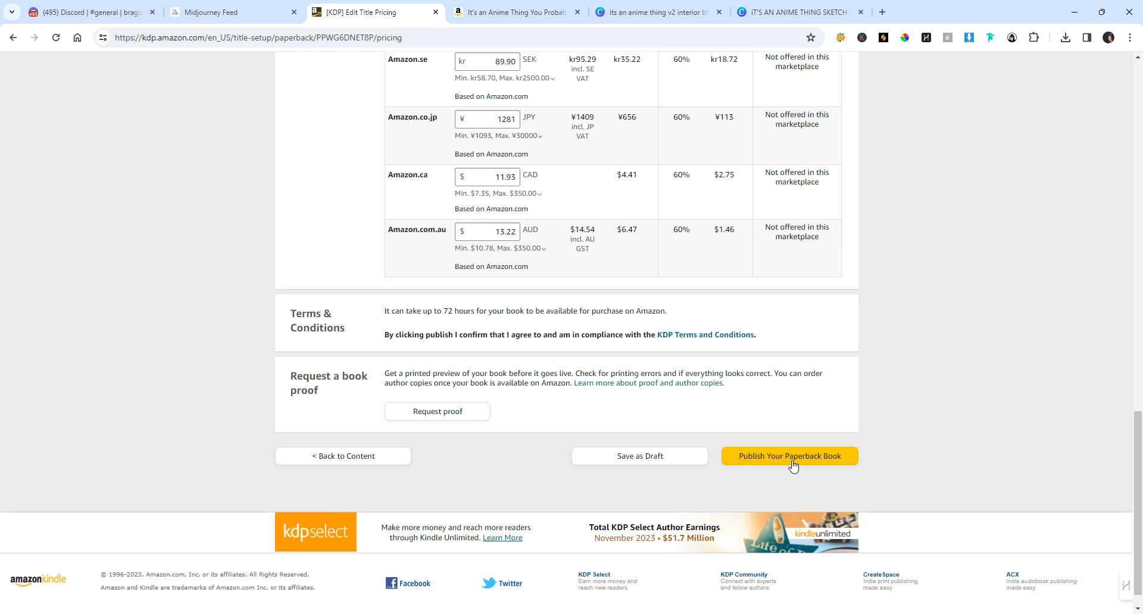
{"action": "left_click", "coordinate": [650, 461]}
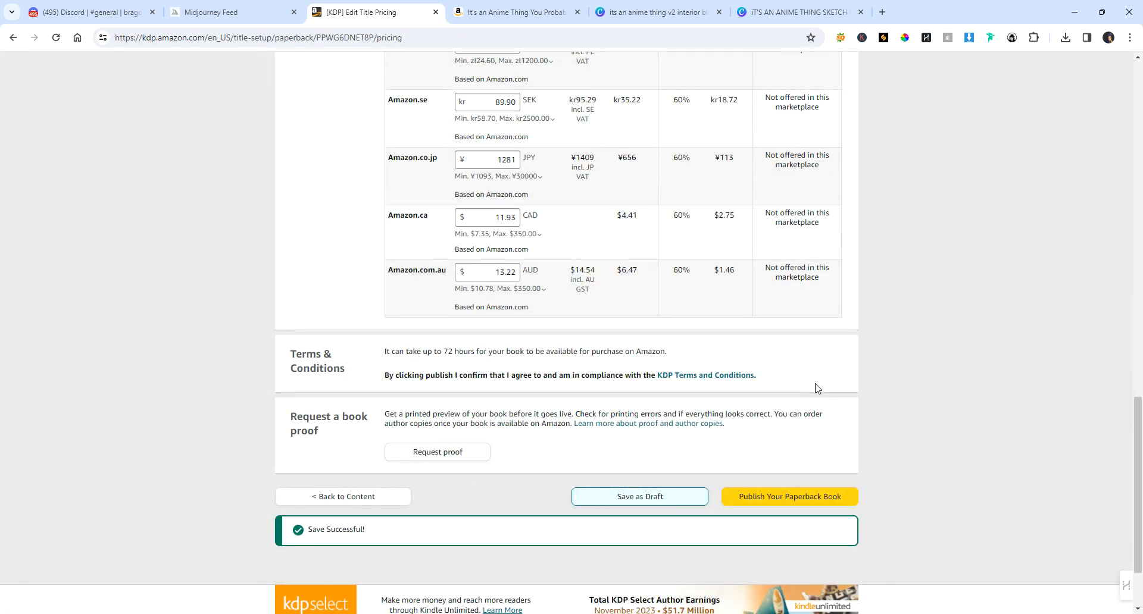
{"action": "scroll", "coordinate": [864, 352], "scroll_direction": "up", "scroll_amount": 13}
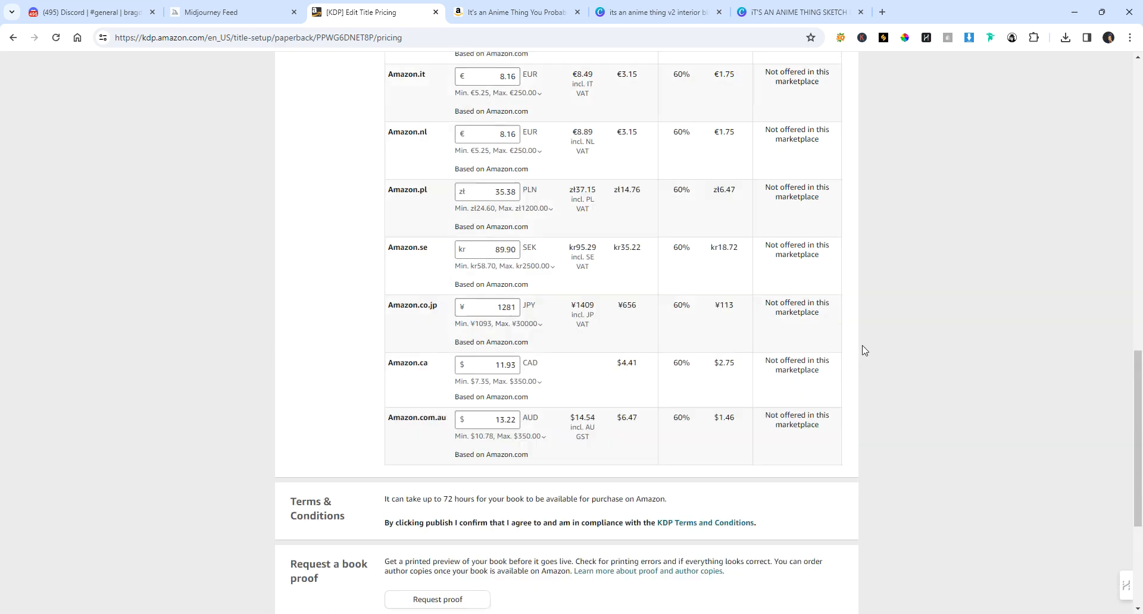
{"action": "scroll", "coordinate": [863, 351], "scroll_direction": "up", "scroll_amount": 5}
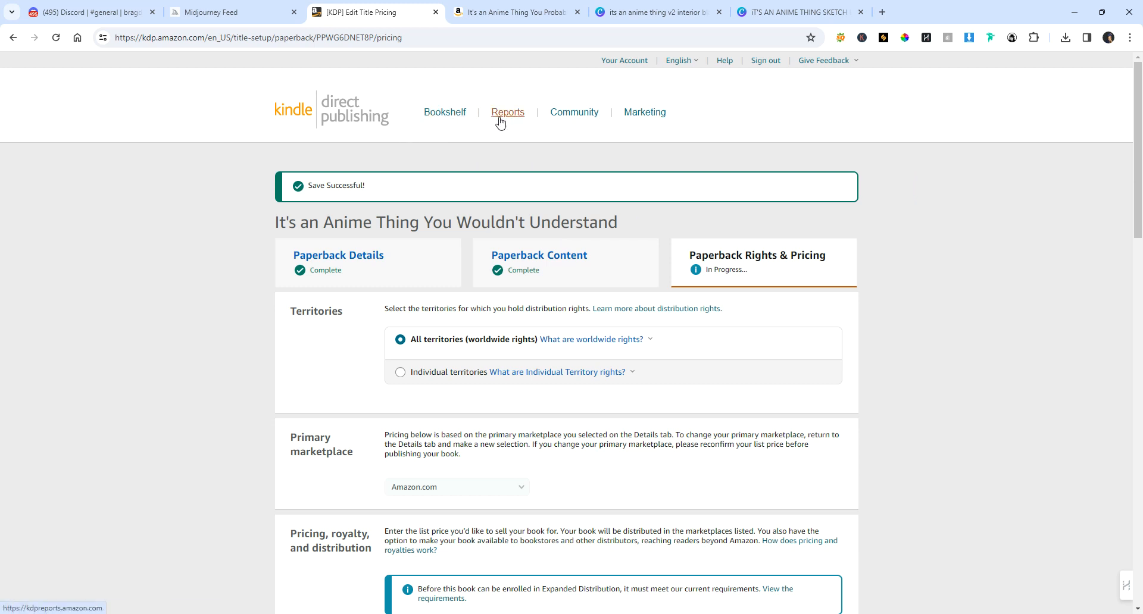
{"action": "left_click", "coordinate": [444, 113]}
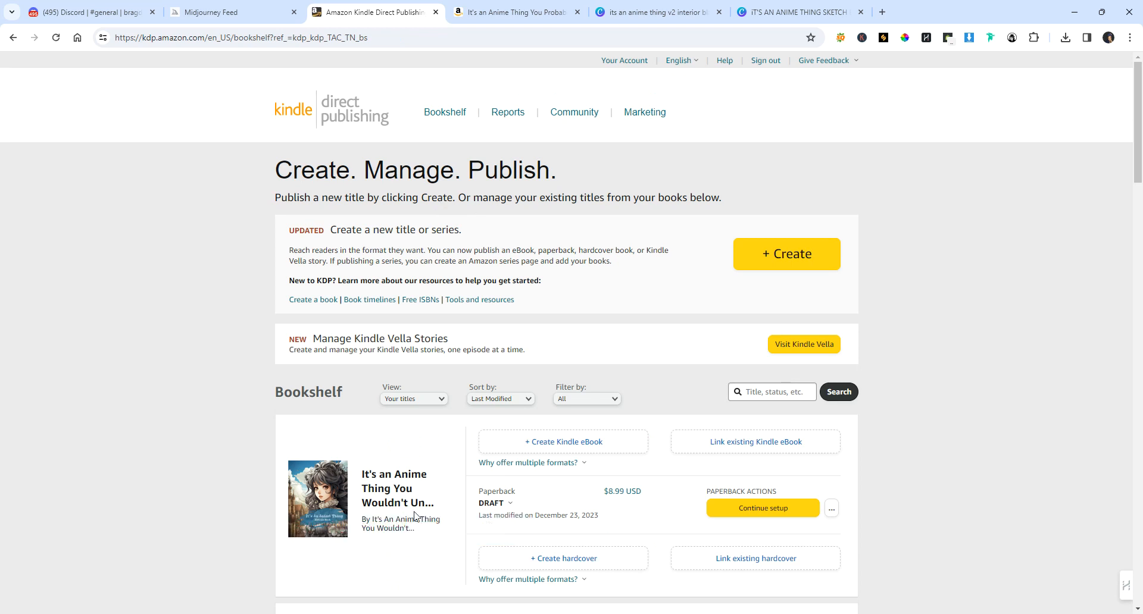
Step: Look through the Bookshelf titles and read the explanation of offering multiple formats for the anime sketchbook
{"action": "left_click", "coordinate": [579, 463]}
{"action": "left_click", "coordinate": [198, 489]}
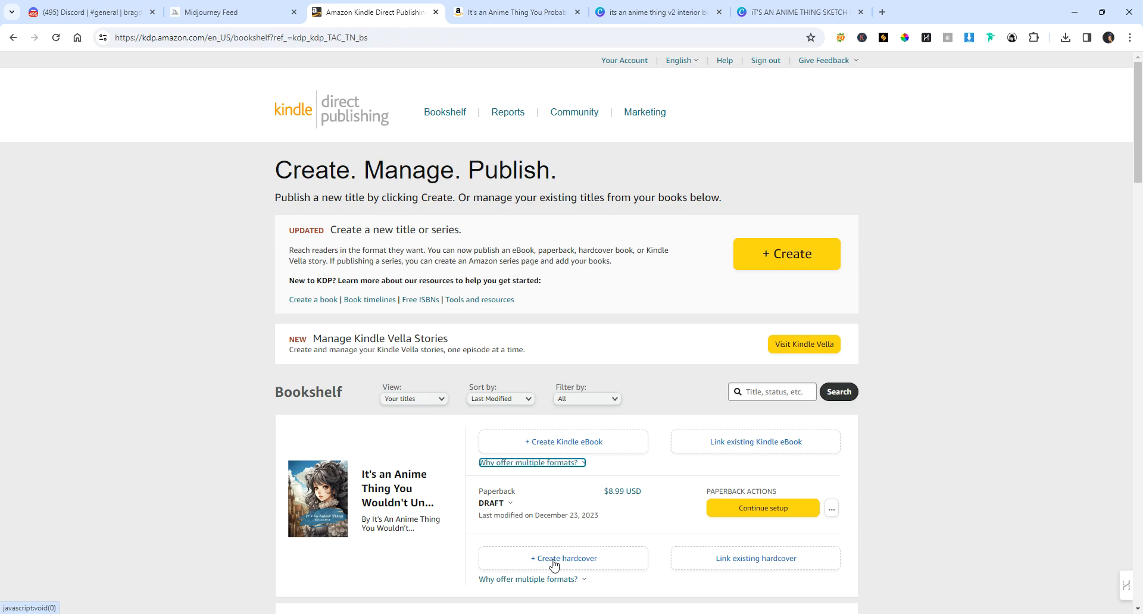
{"action": "scroll", "coordinate": [917, 445], "scroll_direction": "down", "scroll_amount": 2}
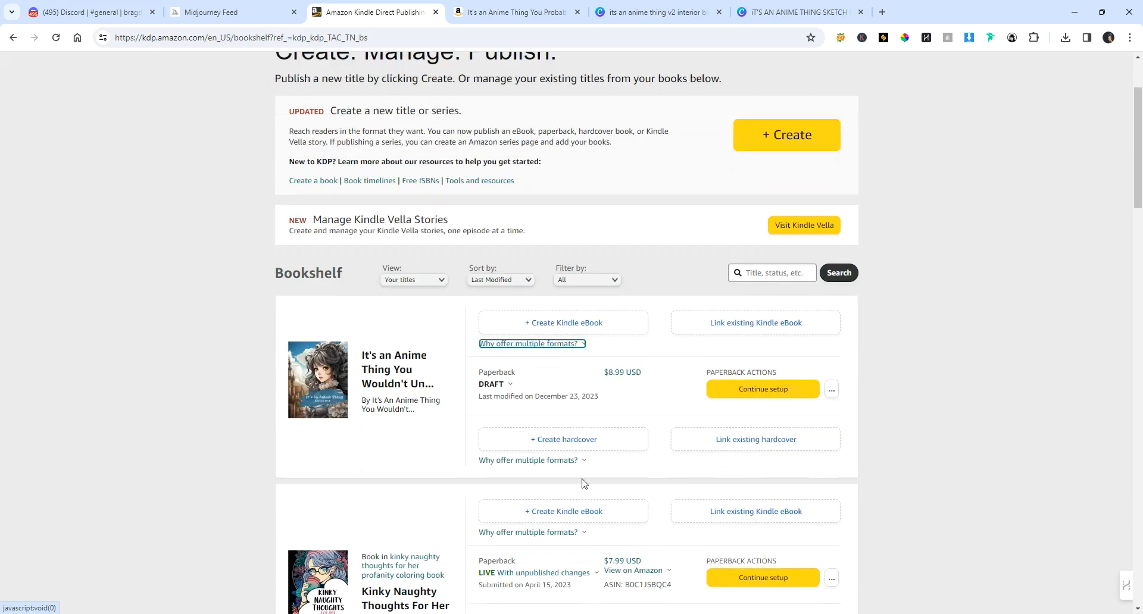
{"action": "scroll", "coordinate": [627, 395], "scroll_direction": "down", "scroll_amount": 17}
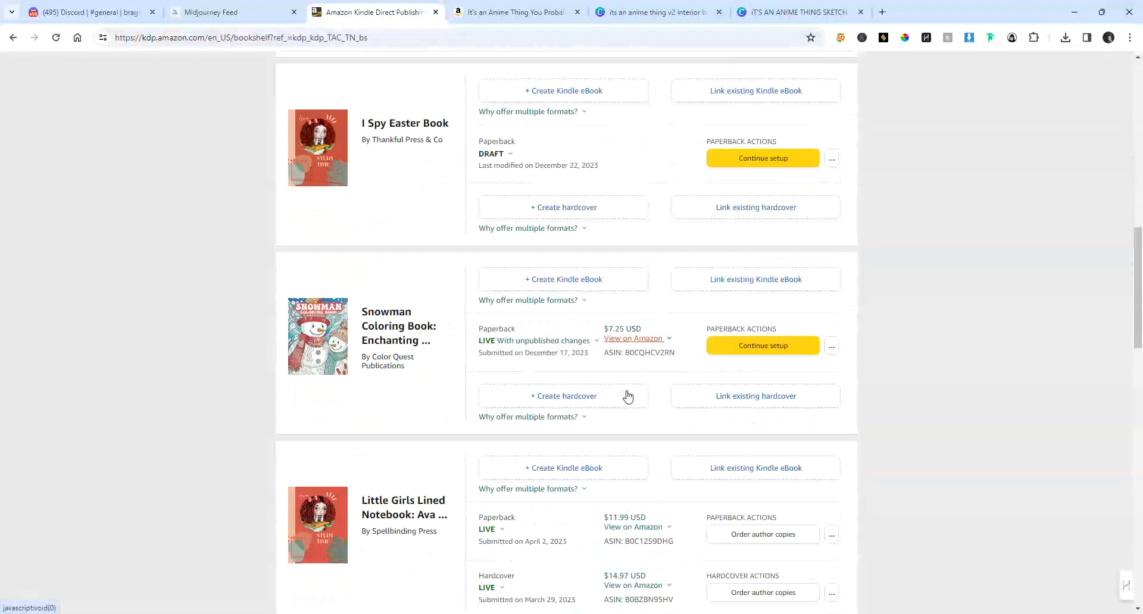
{"action": "scroll", "coordinate": [628, 396], "scroll_direction": "up", "scroll_amount": 20}
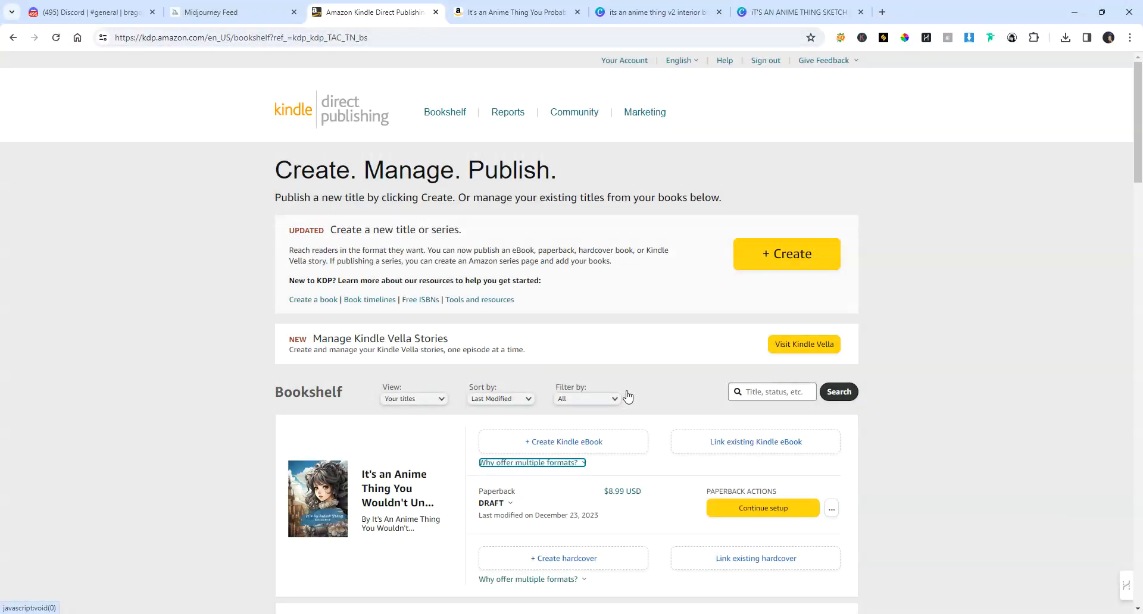
{"action": "left_click", "coordinate": [582, 463]}
{"action": "left_click", "coordinate": [512, 428]}
Step: Reopen the anime sketchbook's paperback setup and review its title, subtitle, author and description details
{"action": "left_click", "coordinate": [756, 510]}
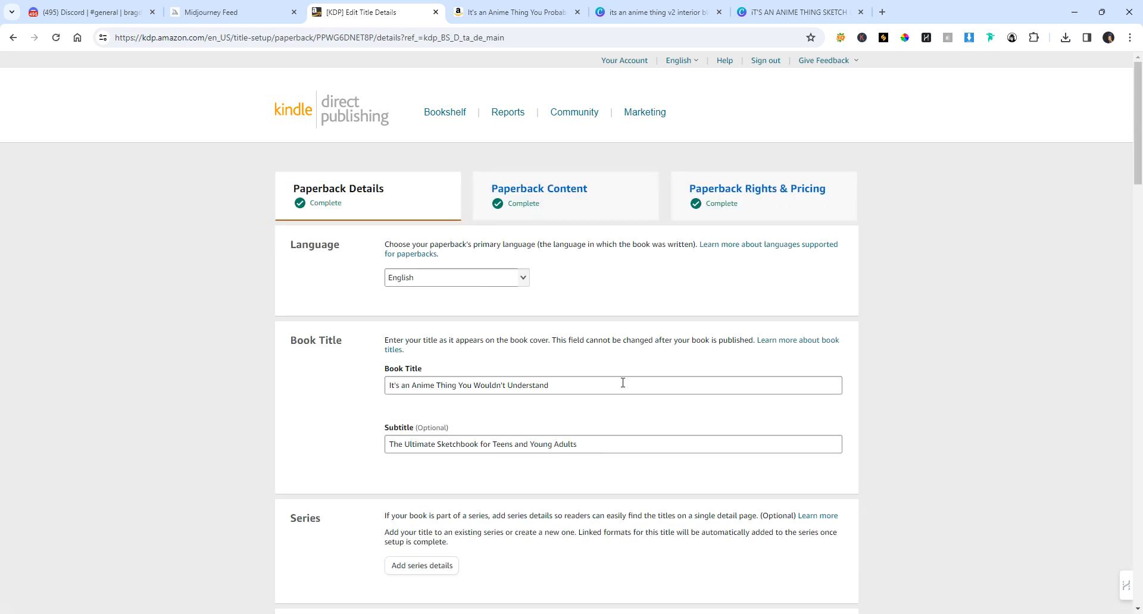
{"action": "scroll", "coordinate": [509, 369], "scroll_direction": "down", "scroll_amount": 7}
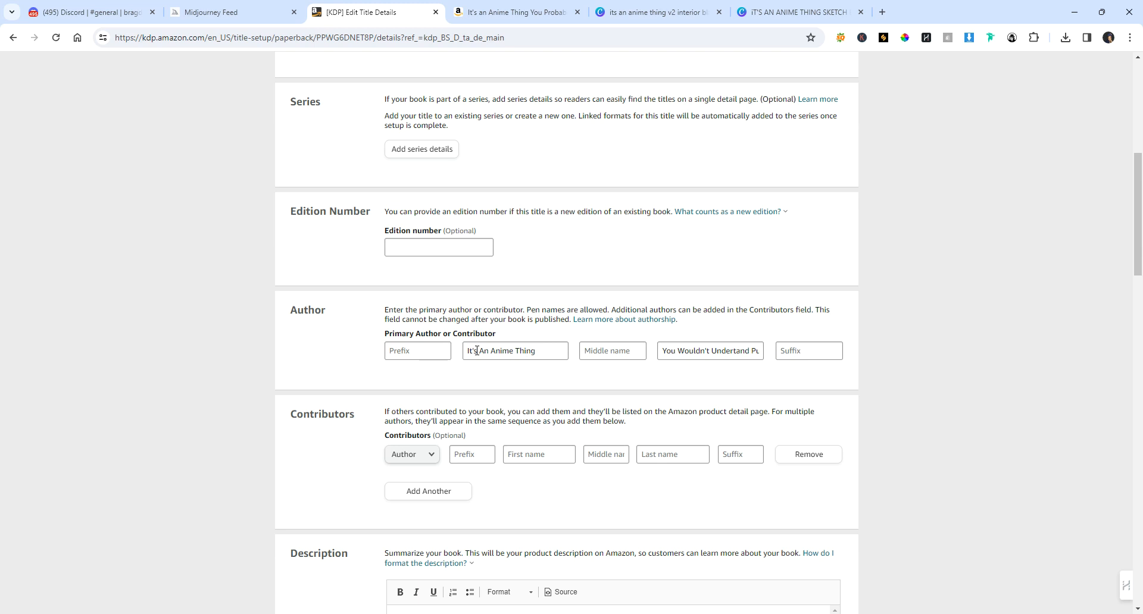
{"action": "scroll", "coordinate": [897, 294], "scroll_direction": "down", "scroll_amount": 2}
{"action": "scroll", "coordinate": [899, 296], "scroll_direction": "down", "scroll_amount": 3}
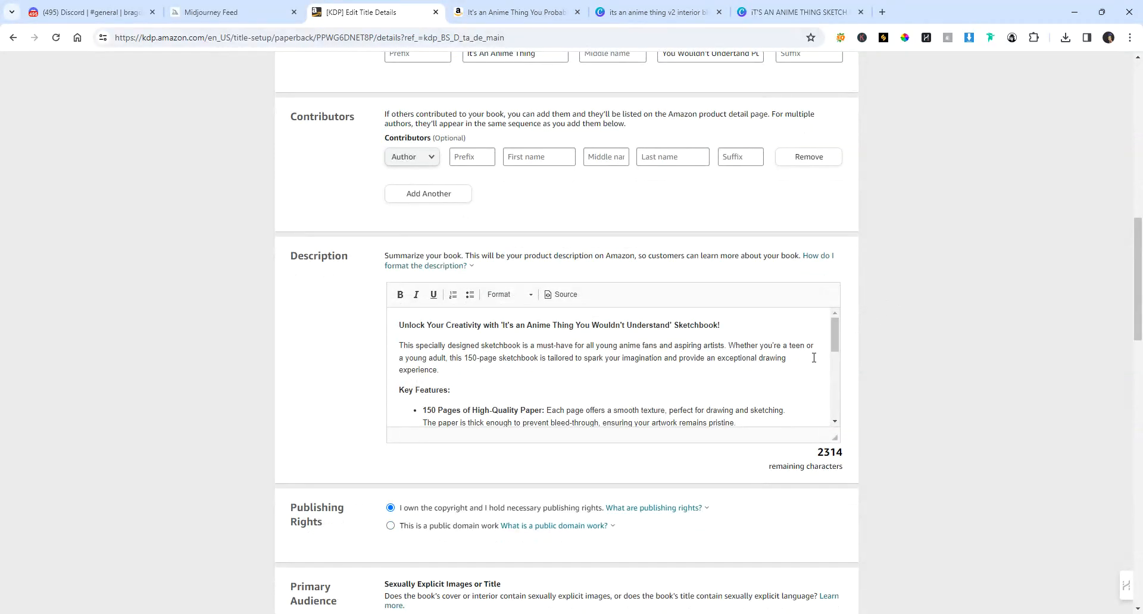
{"action": "mouse_move", "coordinate": [833, 332]}
{"action": "left_mouse_down"}
{"action": "mouse_move", "coordinate": [831, 411]}
{"action": "mouse_move", "coordinate": [832, 323]}
{"action": "left_mouse_up"}
{"action": "scroll", "coordinate": [508, 262], "scroll_direction": "up", "scroll_amount": 4}
{"action": "scroll", "coordinate": [488, 179], "scroll_direction": "up", "scroll_amount": 3}
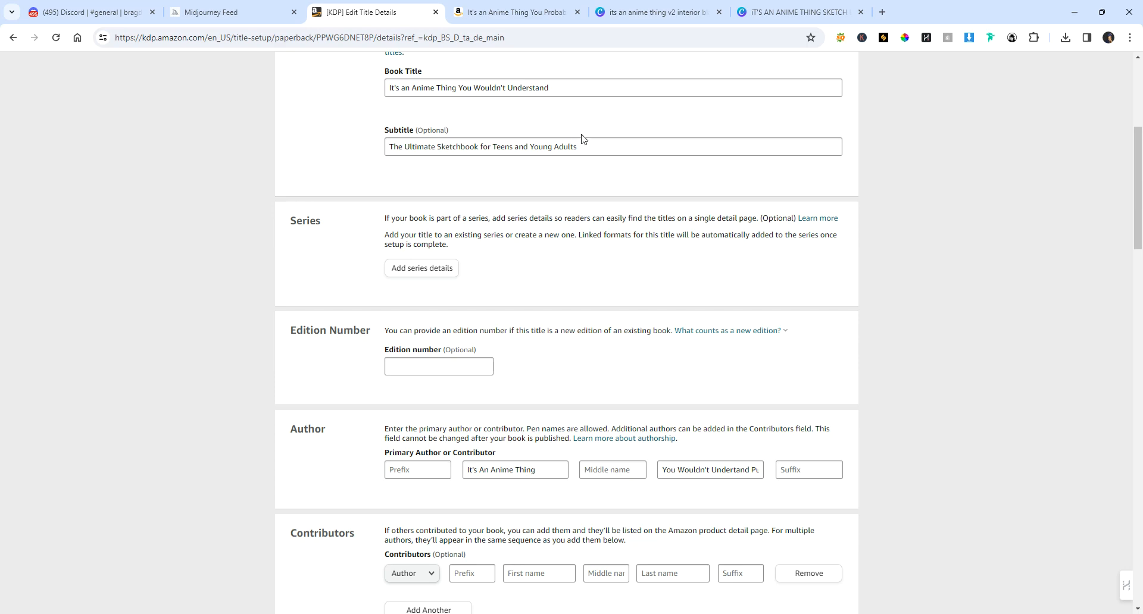
{"action": "scroll", "coordinate": [542, 238], "scroll_direction": "down", "scroll_amount": 5}
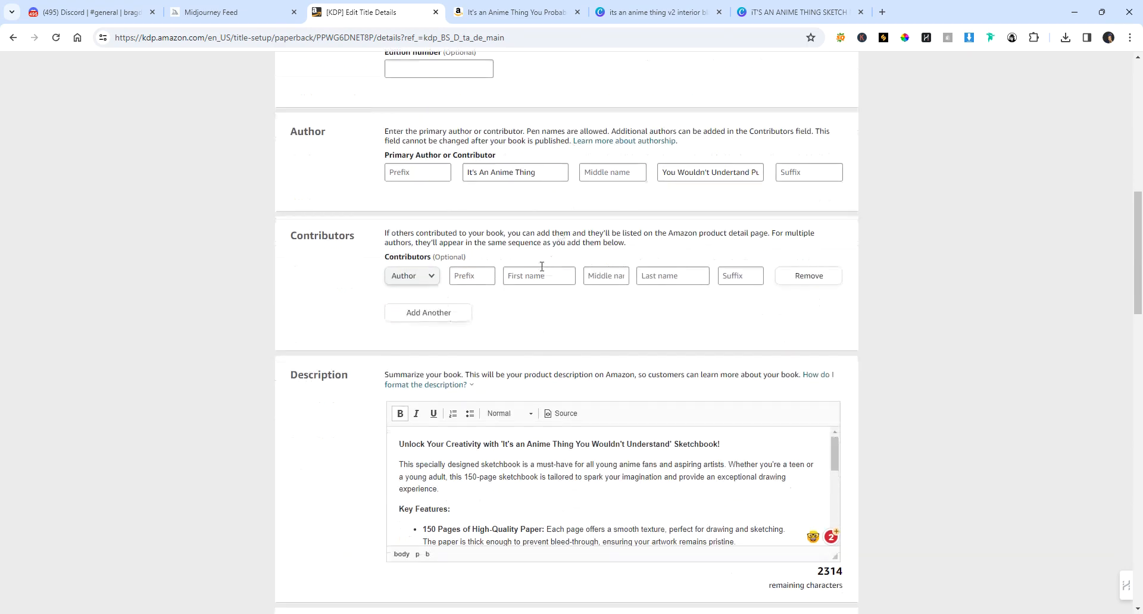
{"action": "scroll", "coordinate": [542, 271], "scroll_direction": "down", "scroll_amount": 3}
{"action": "left_click_drag", "start_coordinate": [834, 280], "coordinate": [857, 276]}
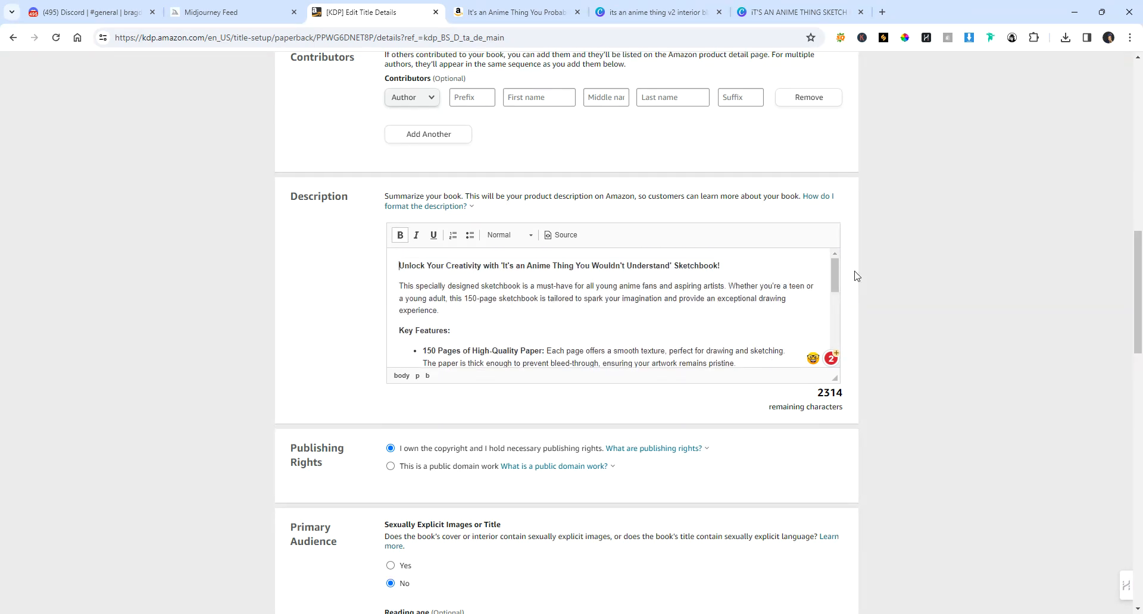